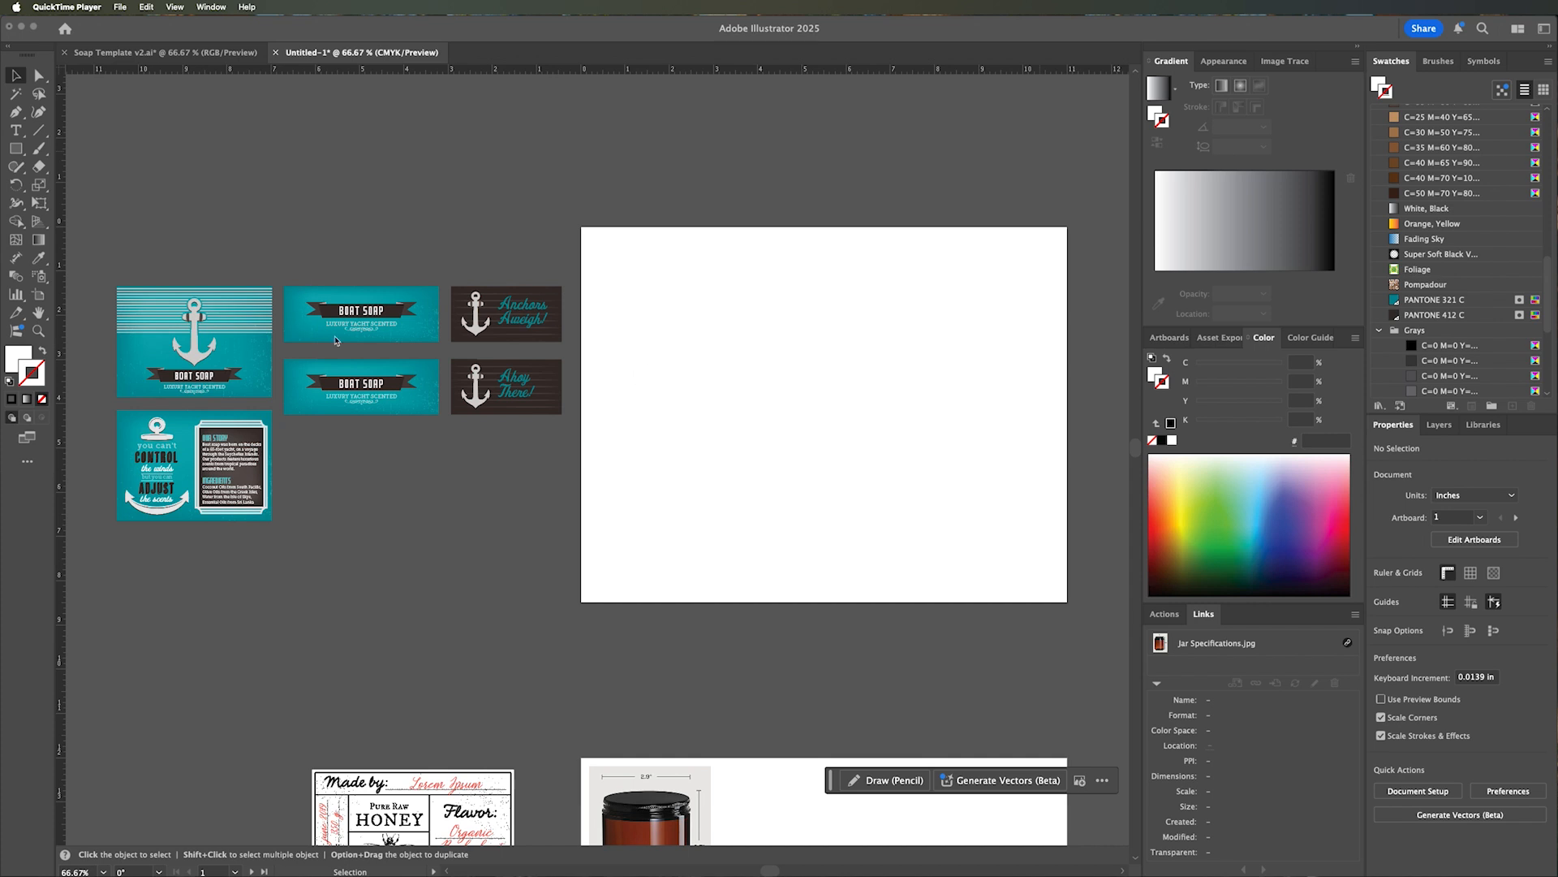
Look over the box dieline and panel artwork in Soap Template v2.ai, and return to the Untitled-1 document.
{"action": "left_click", "coordinate": [131, 54]}
{"action": "left_click", "coordinate": [130, 54]}
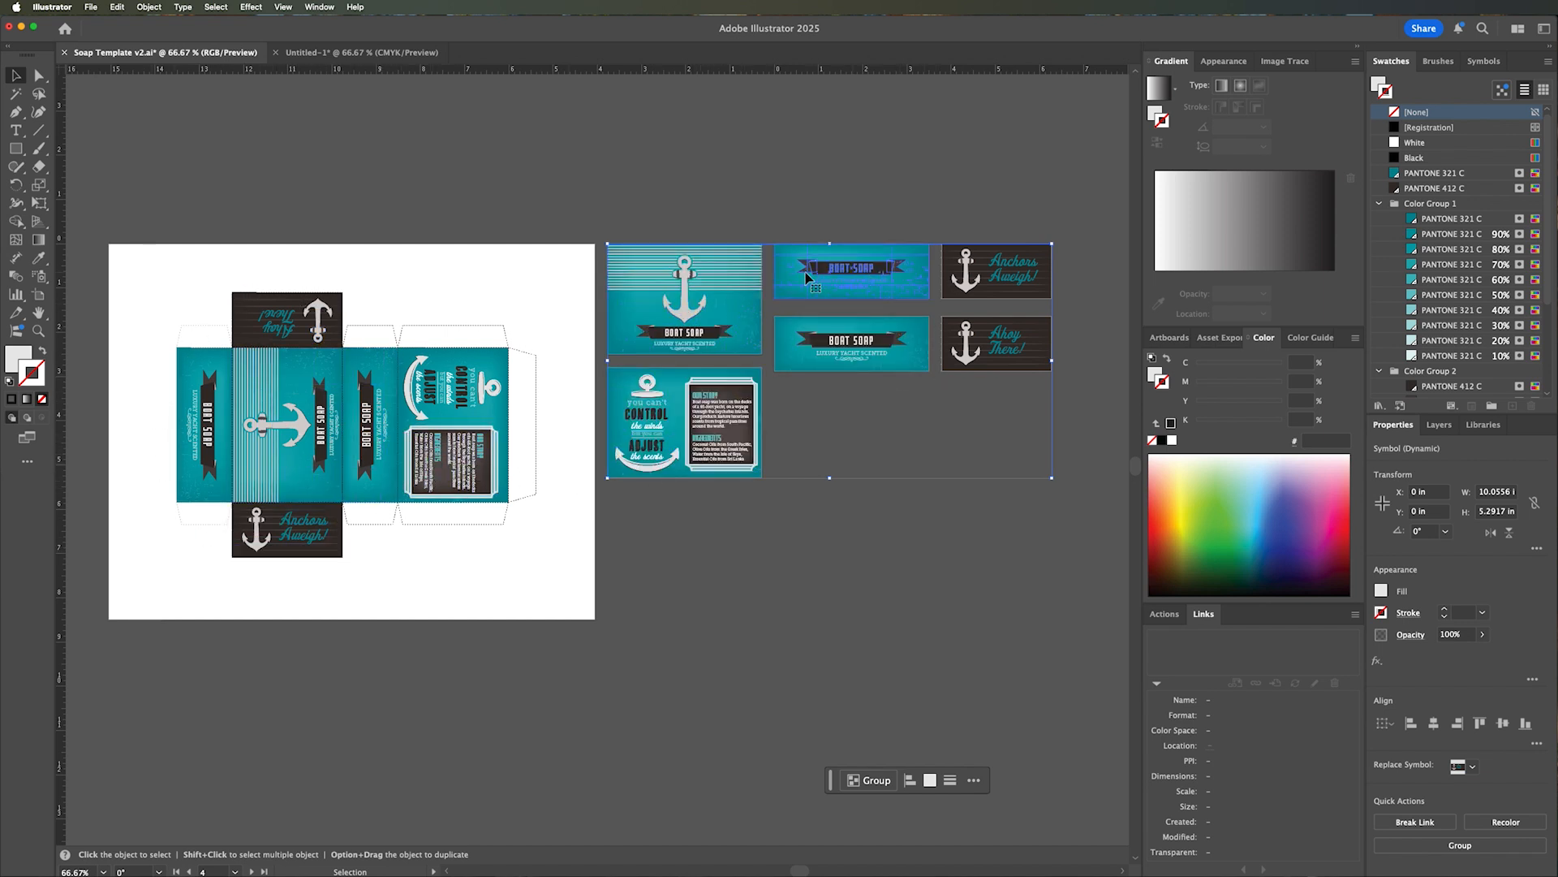
{"action": "left_click", "coordinate": [328, 54]}
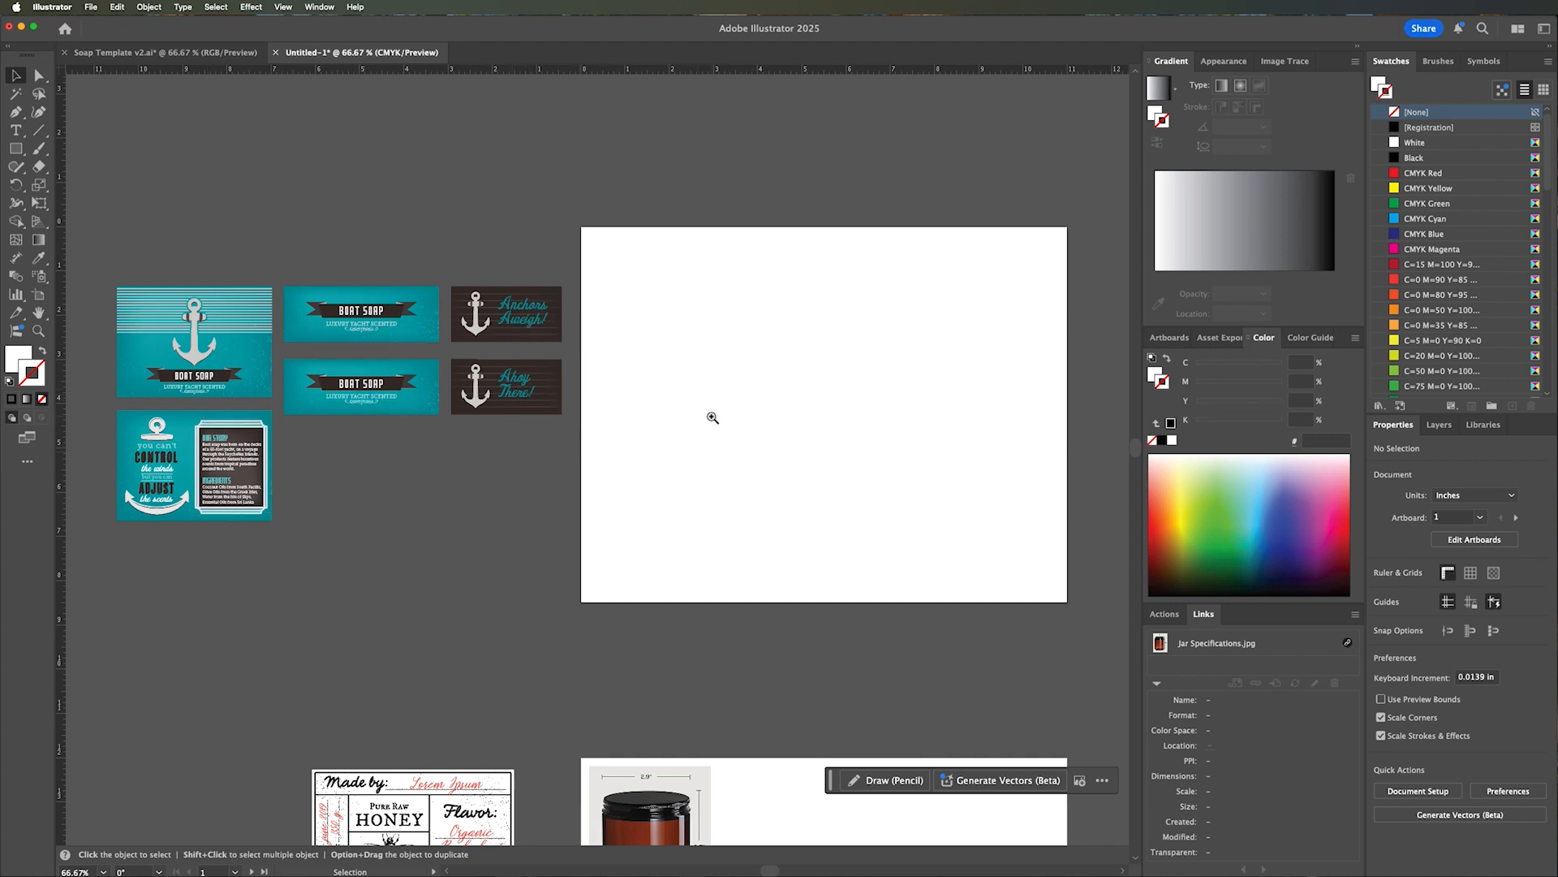
Check the width and height of the large Boat Soap front panel and the upper narrow Boat Soap side panel.
{"action": "key", "text": "z"}
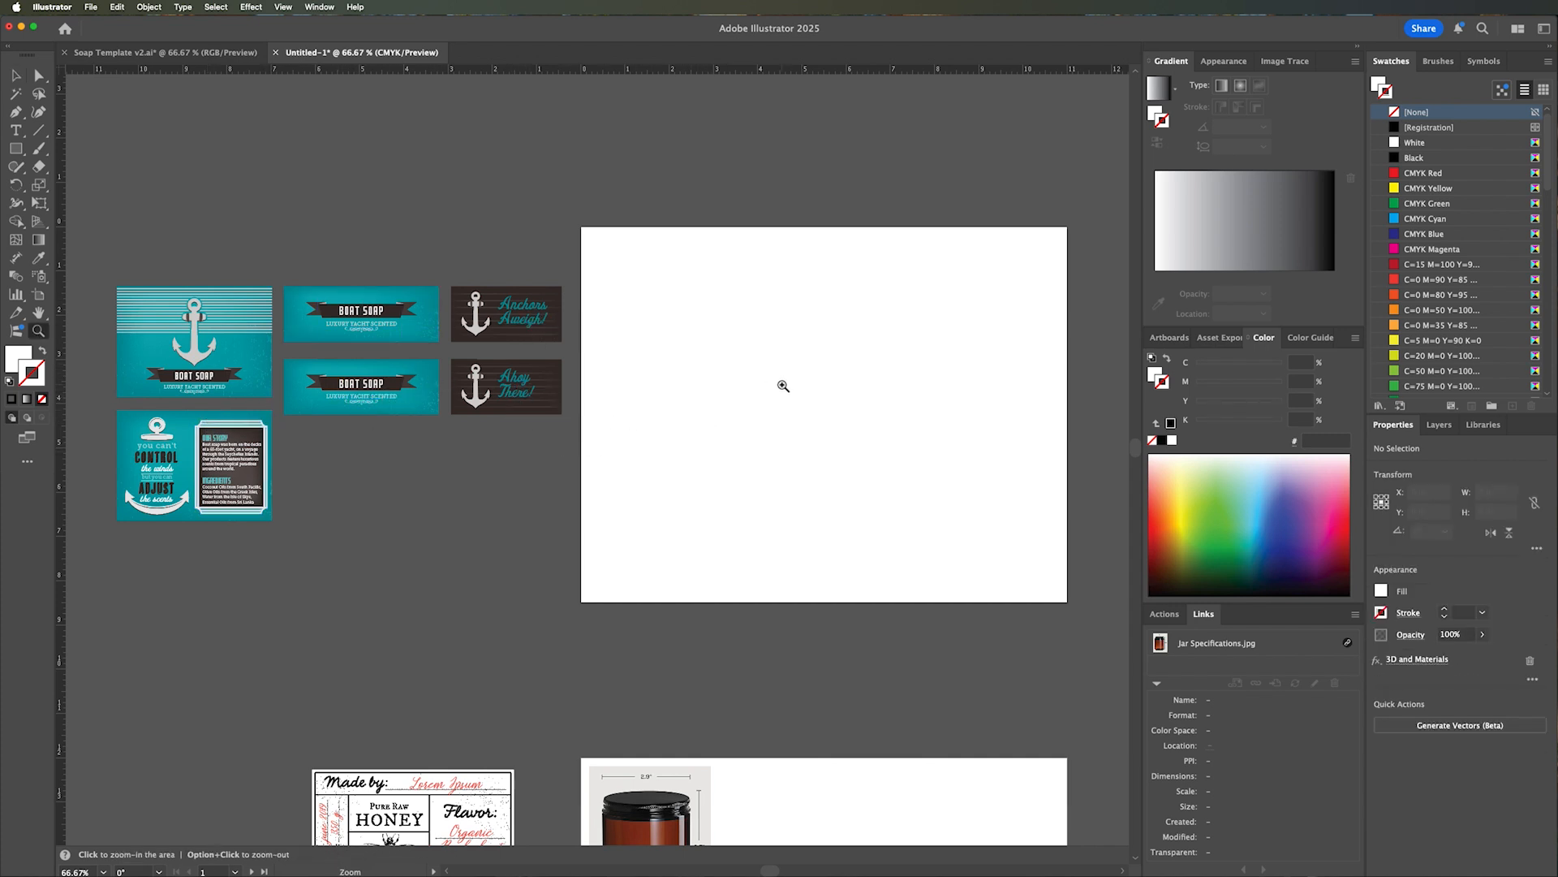
{"action": "left_click", "coordinate": [776, 387]}
{"action": "key", "text": "space"}
{"action": "left_click_drag", "start_coordinate": [797, 389], "coordinate": [800, 362]}
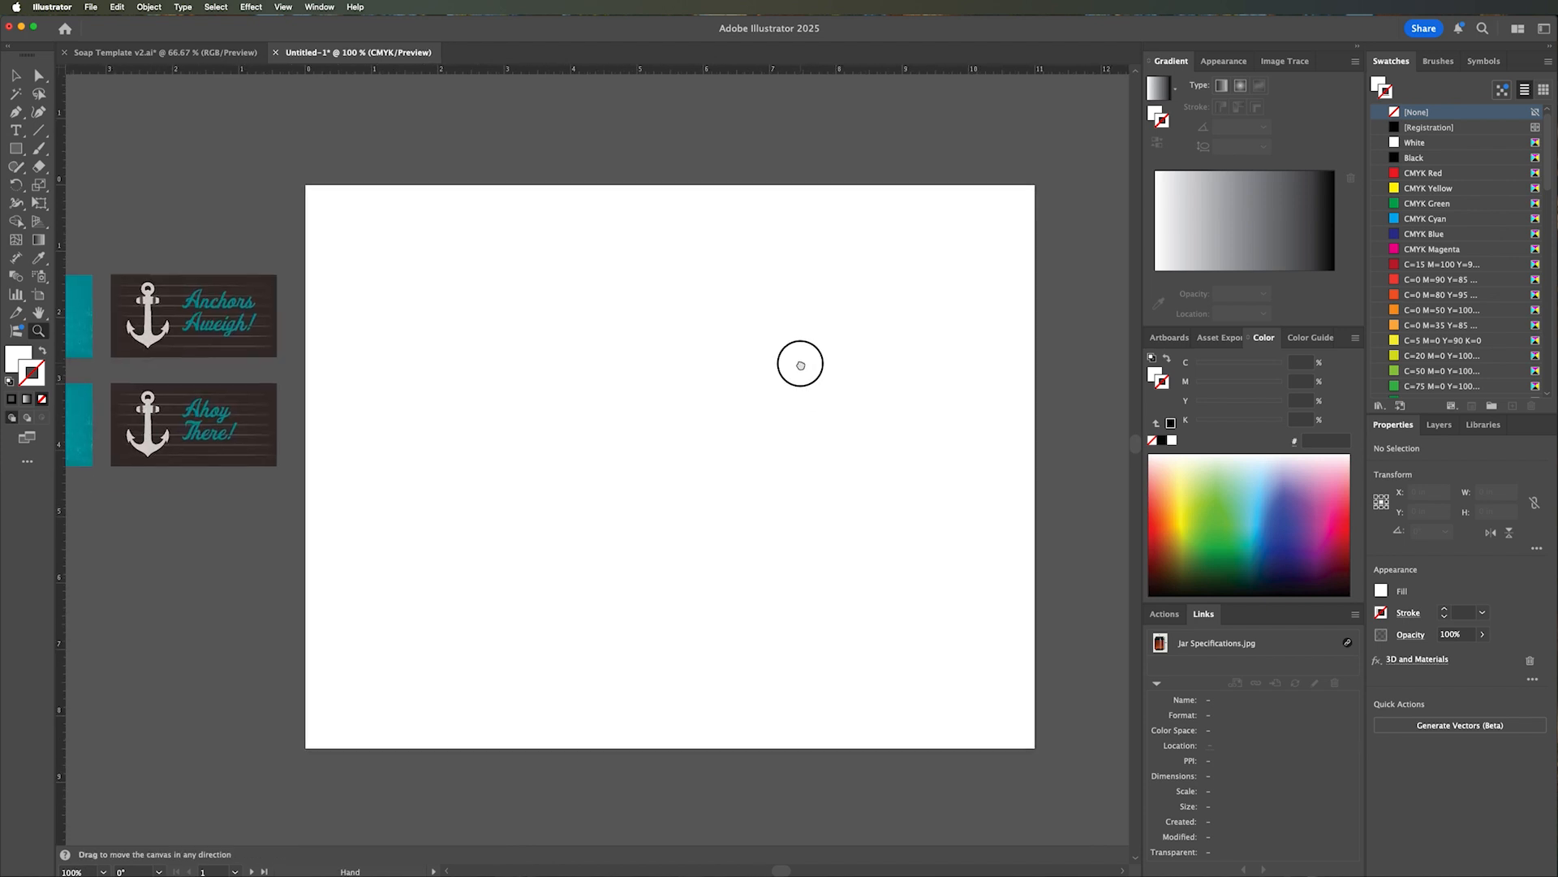
{"action": "left_click", "coordinate": [10, 75]}
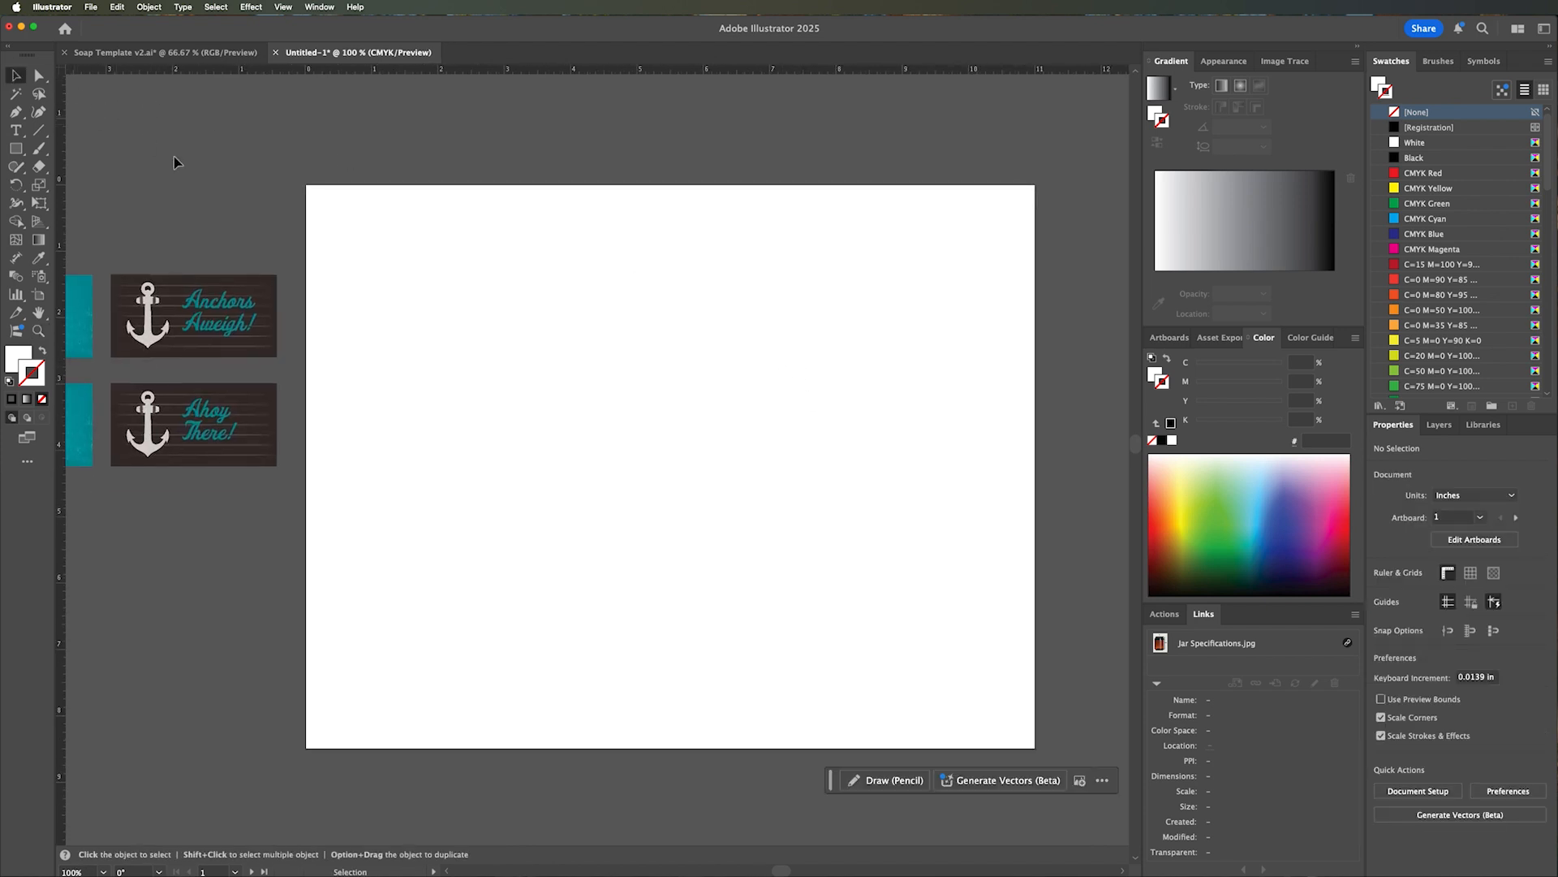
{"action": "scroll", "coordinate": [522, 177], "scroll_direction": "left", "scroll_amount": 10}
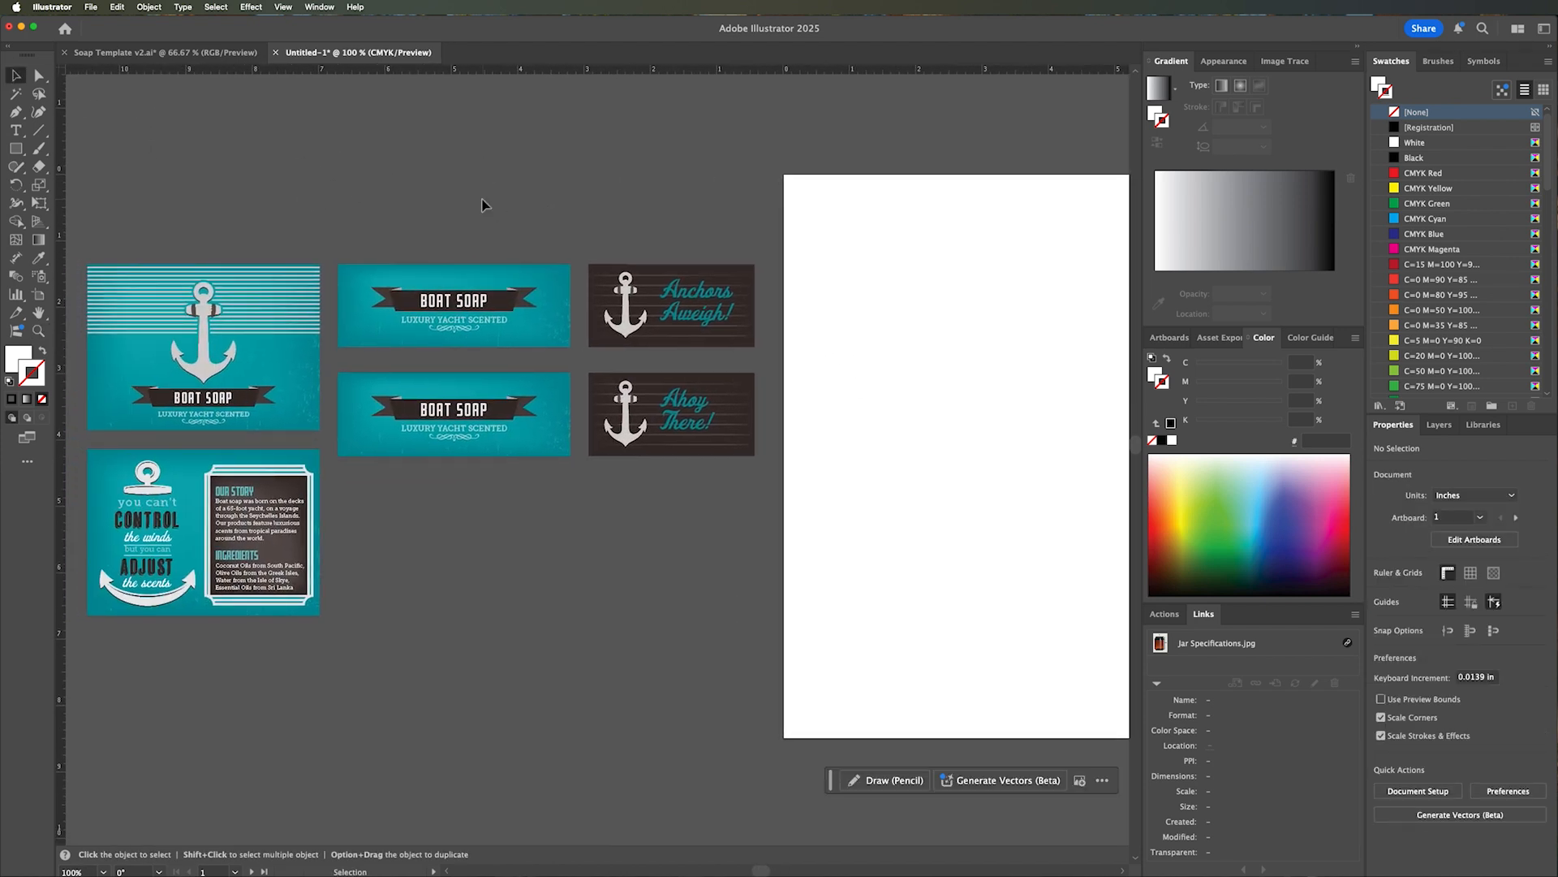
{"action": "left_click", "coordinate": [242, 377]}
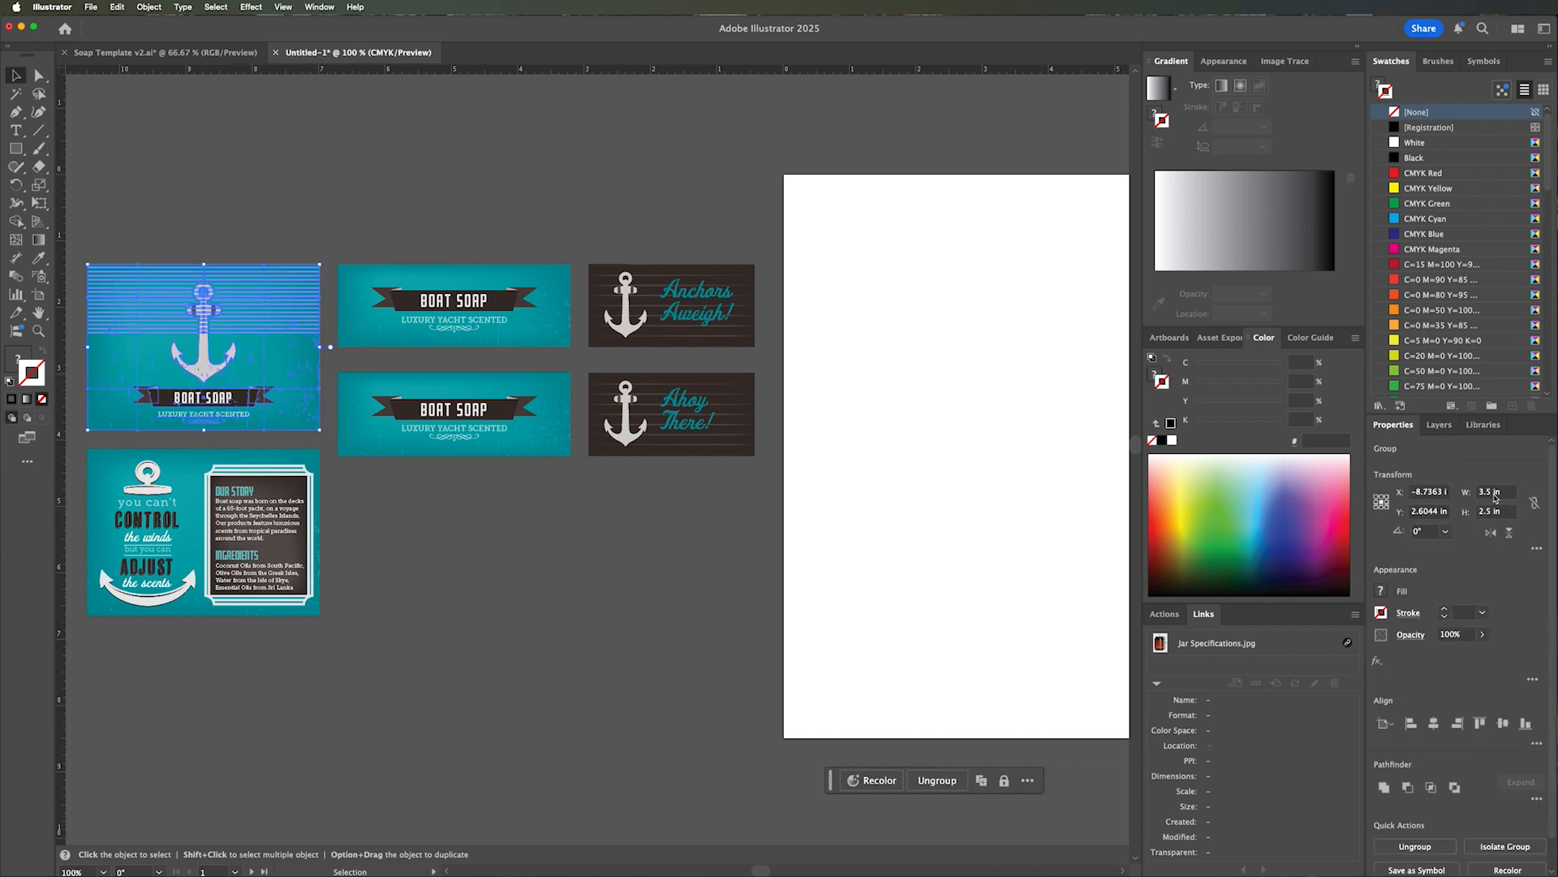
{"action": "left_click", "coordinate": [565, 341]}
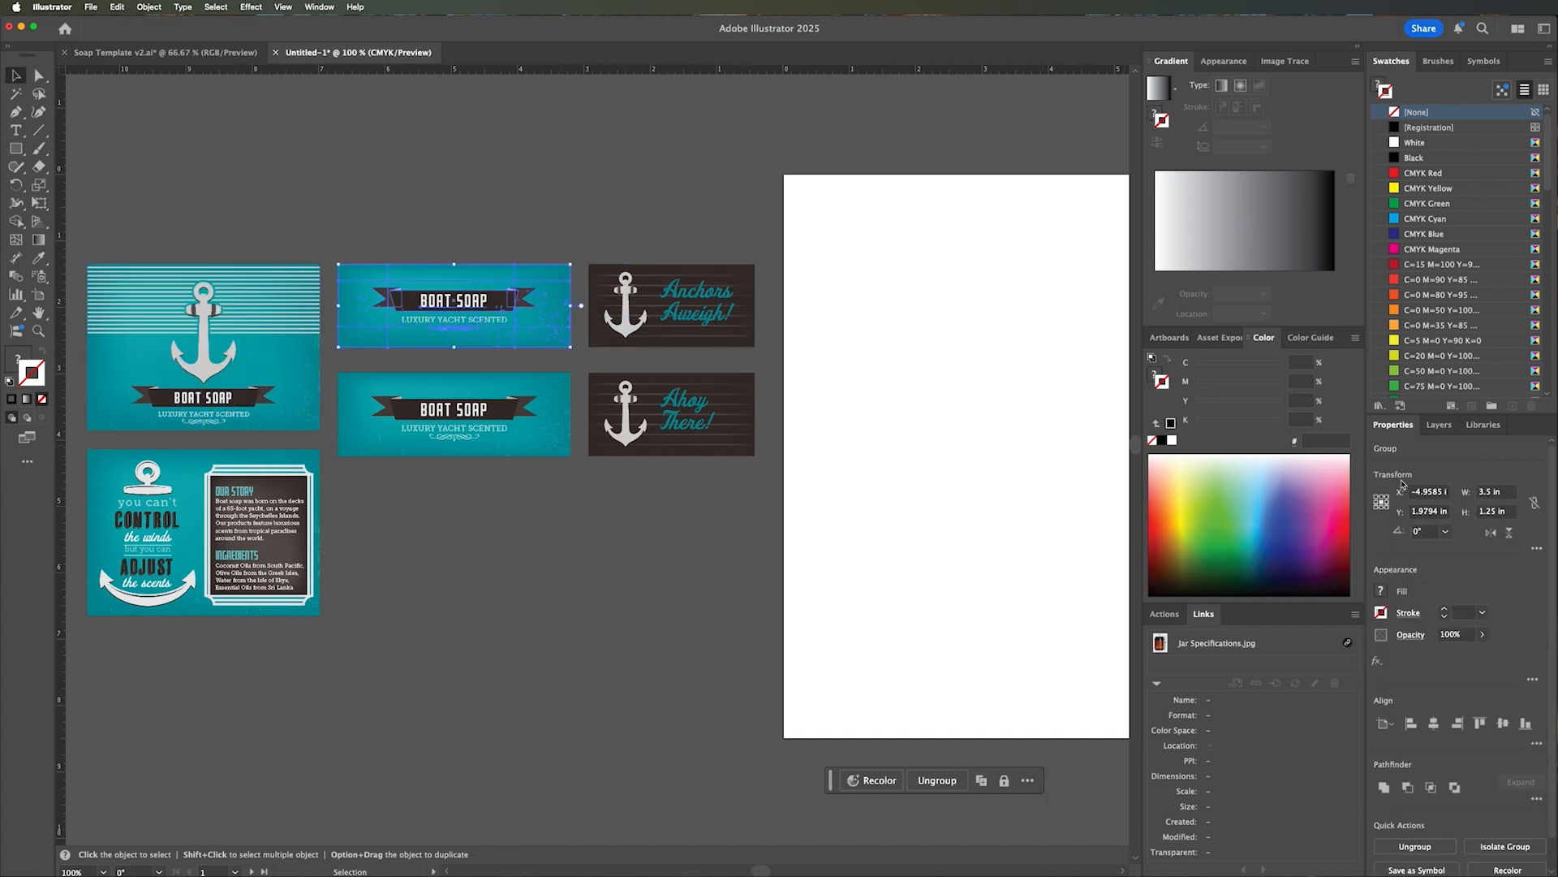
Draw a rectangle 3.5 in wide and 2.5 in high on the blank artboard.
{"action": "left_click_drag", "start_coordinate": [918, 466], "coordinate": [744, 484]}
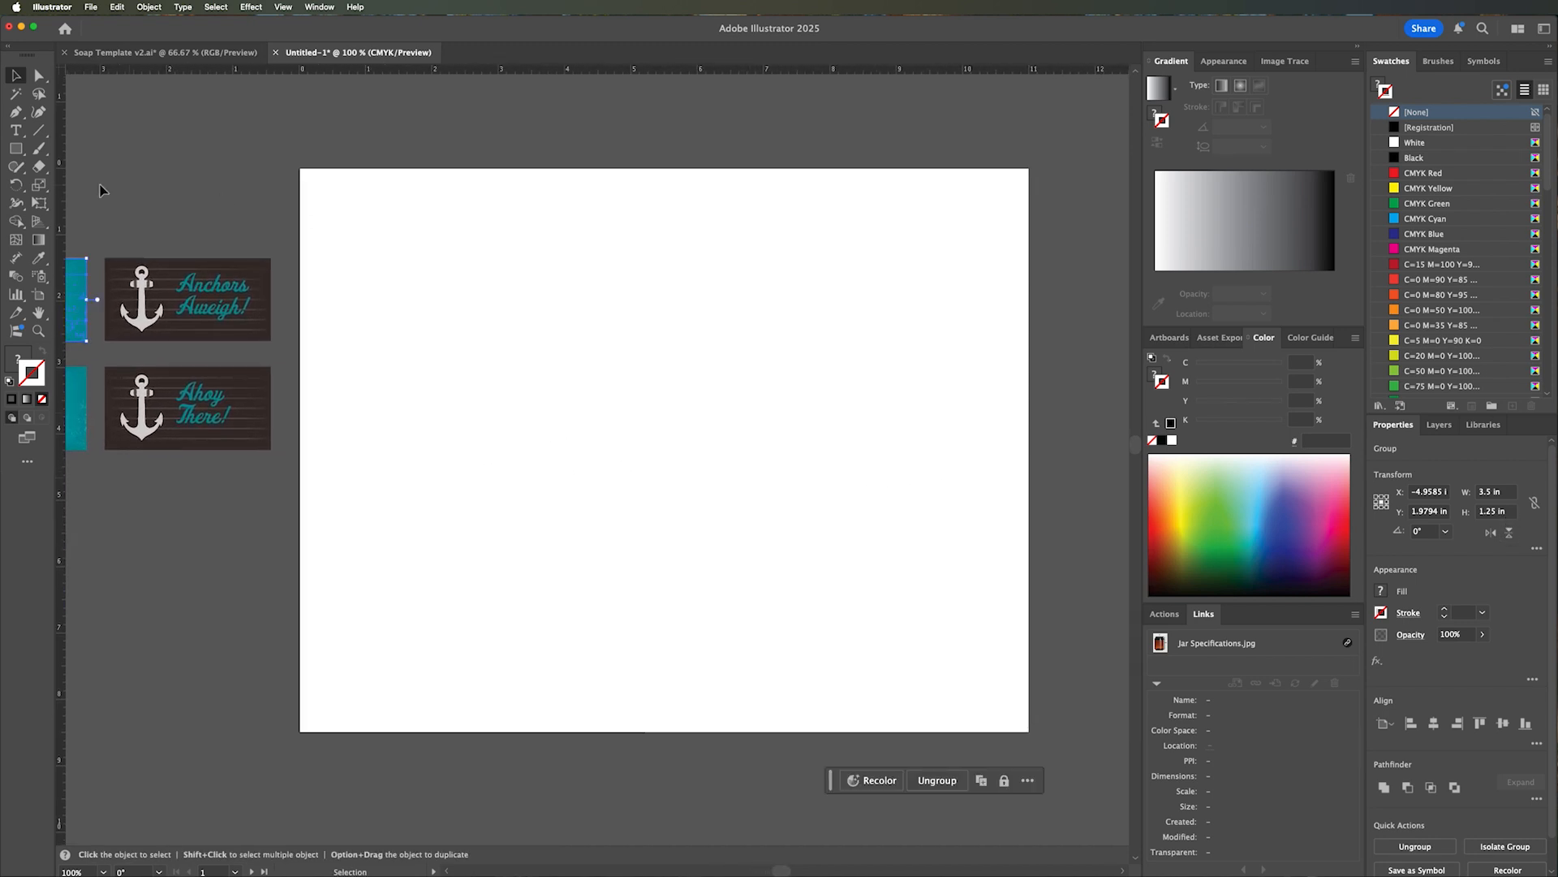
{"action": "left_click", "coordinate": [15, 148]}
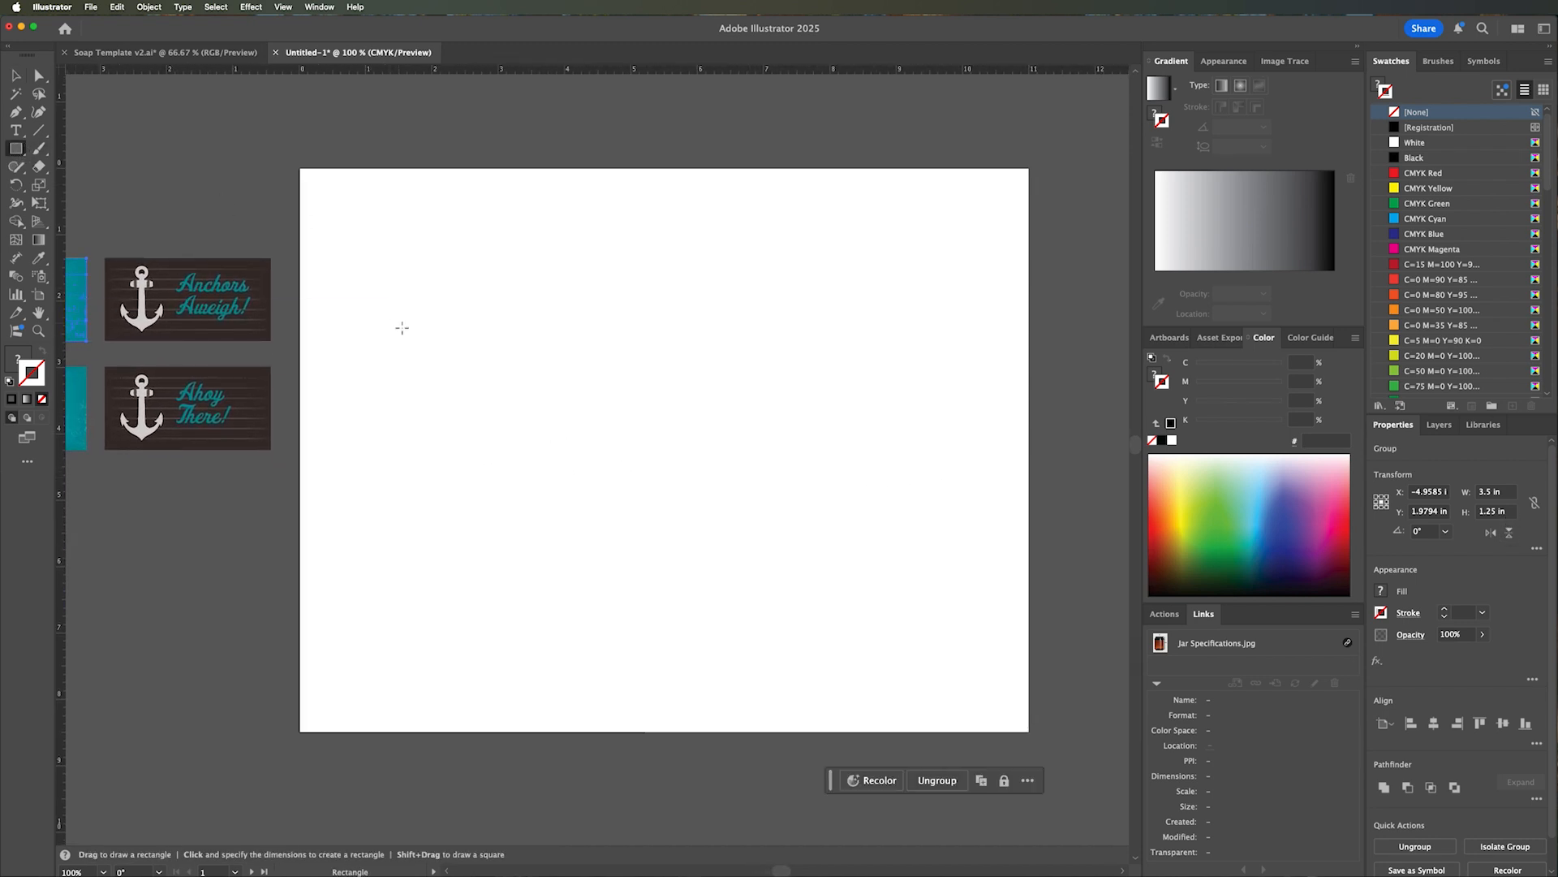
{"action": "left_click", "coordinate": [370, 317]}
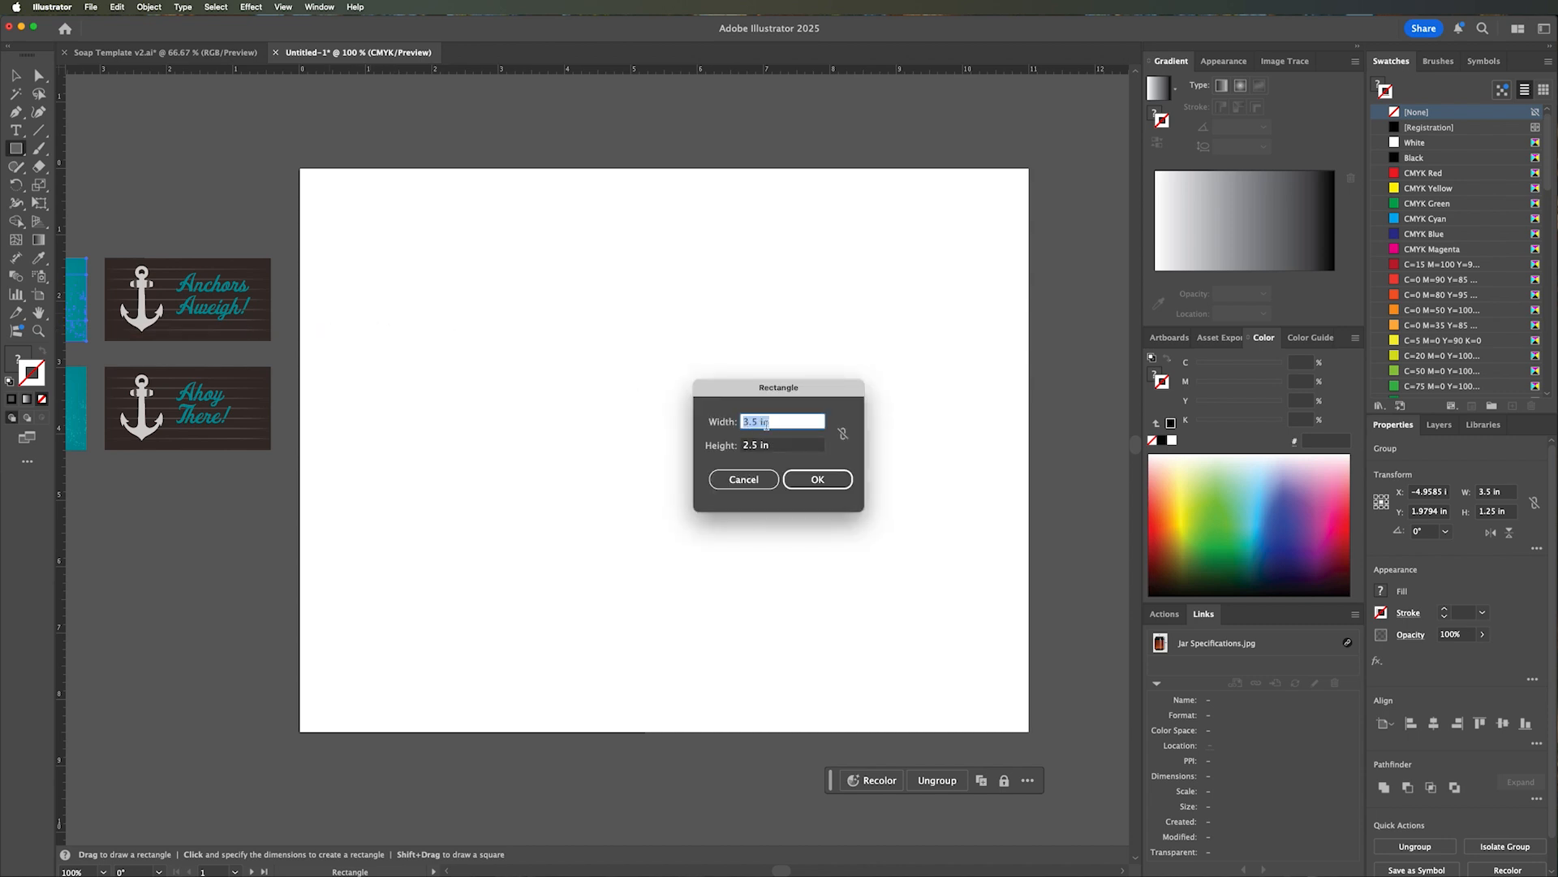
{"action": "left_click", "coordinate": [818, 479]}
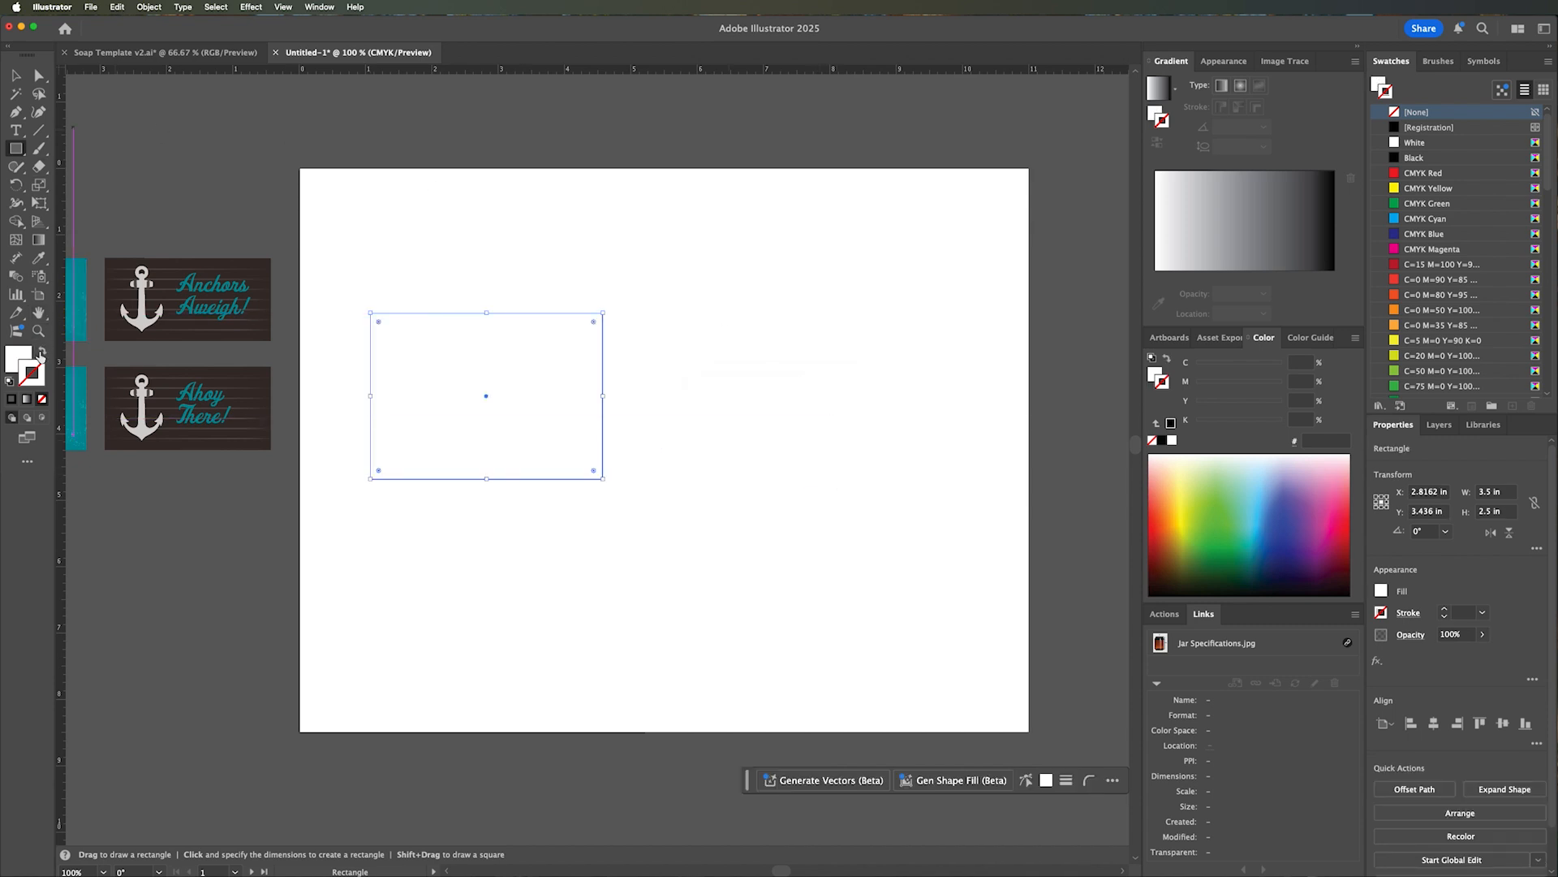
Give the rectangle a black stroke and move it slightly up and to the right.
{"action": "left_click", "coordinate": [1430, 159]}
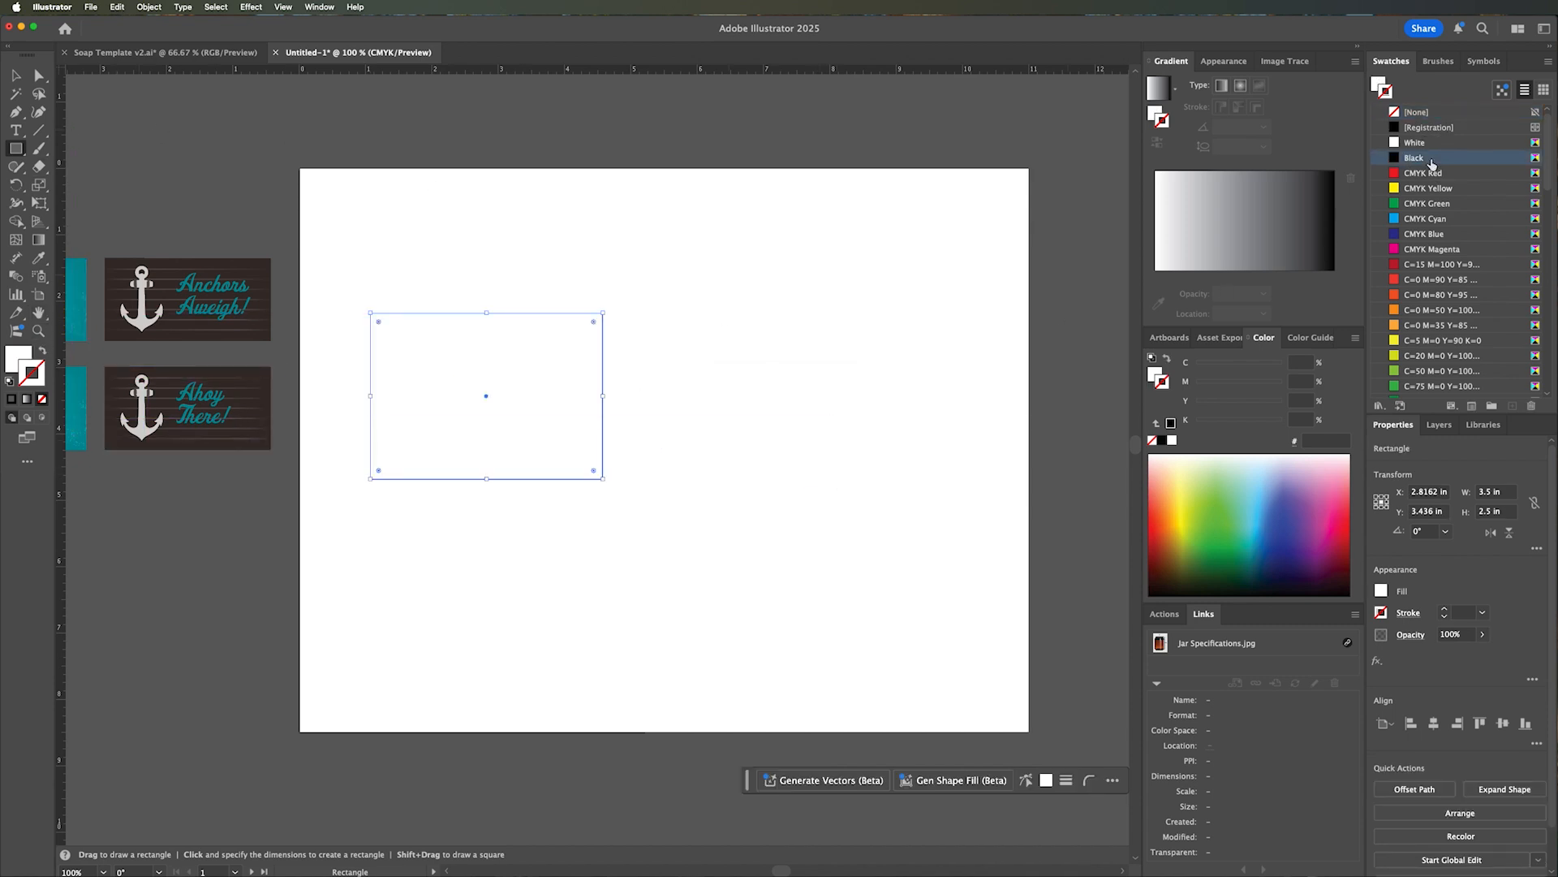
{"action": "left_click", "coordinate": [16, 76]}
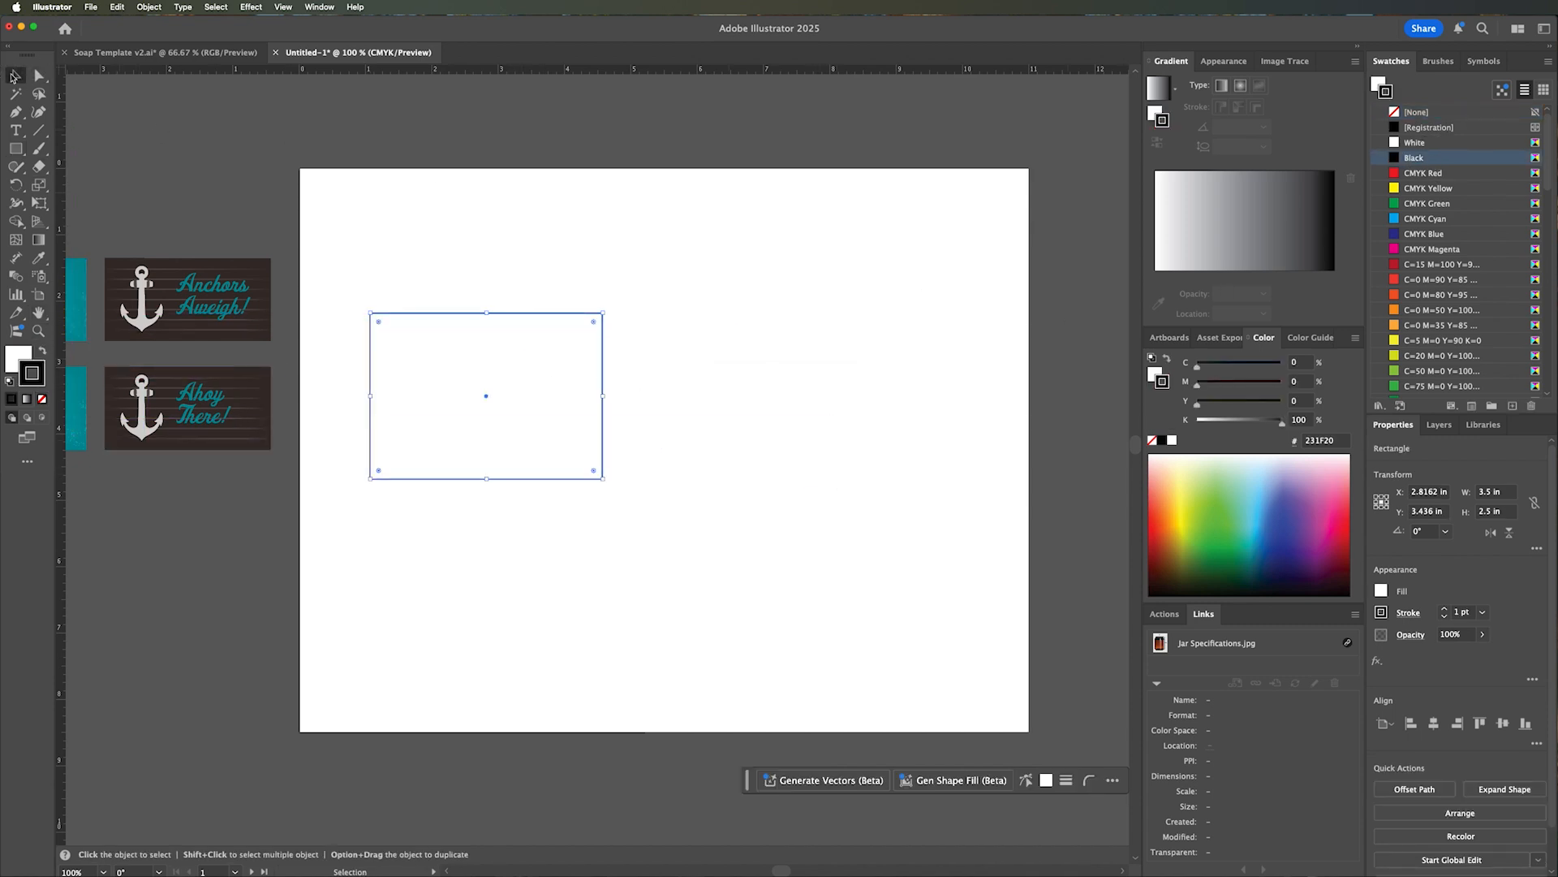
{"action": "left_click_drag", "start_coordinate": [469, 352], "coordinate": [503, 339]}
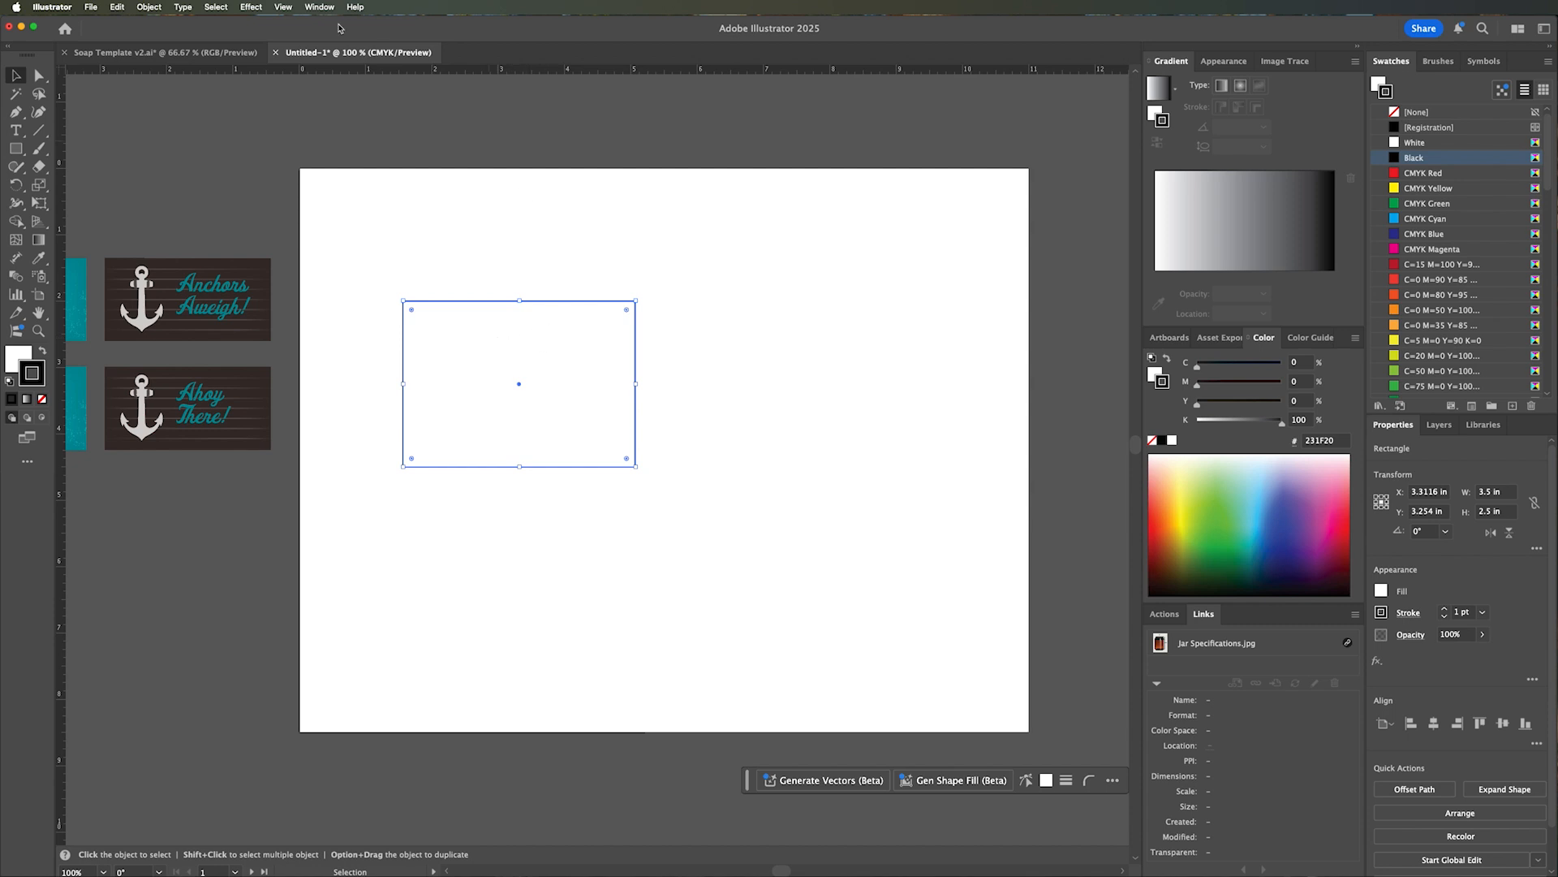
Apply the 3D Extrude & Bevel effect to the rectangle with a depth of 1.25 in.
{"action": "left_click", "coordinate": [251, 7]}
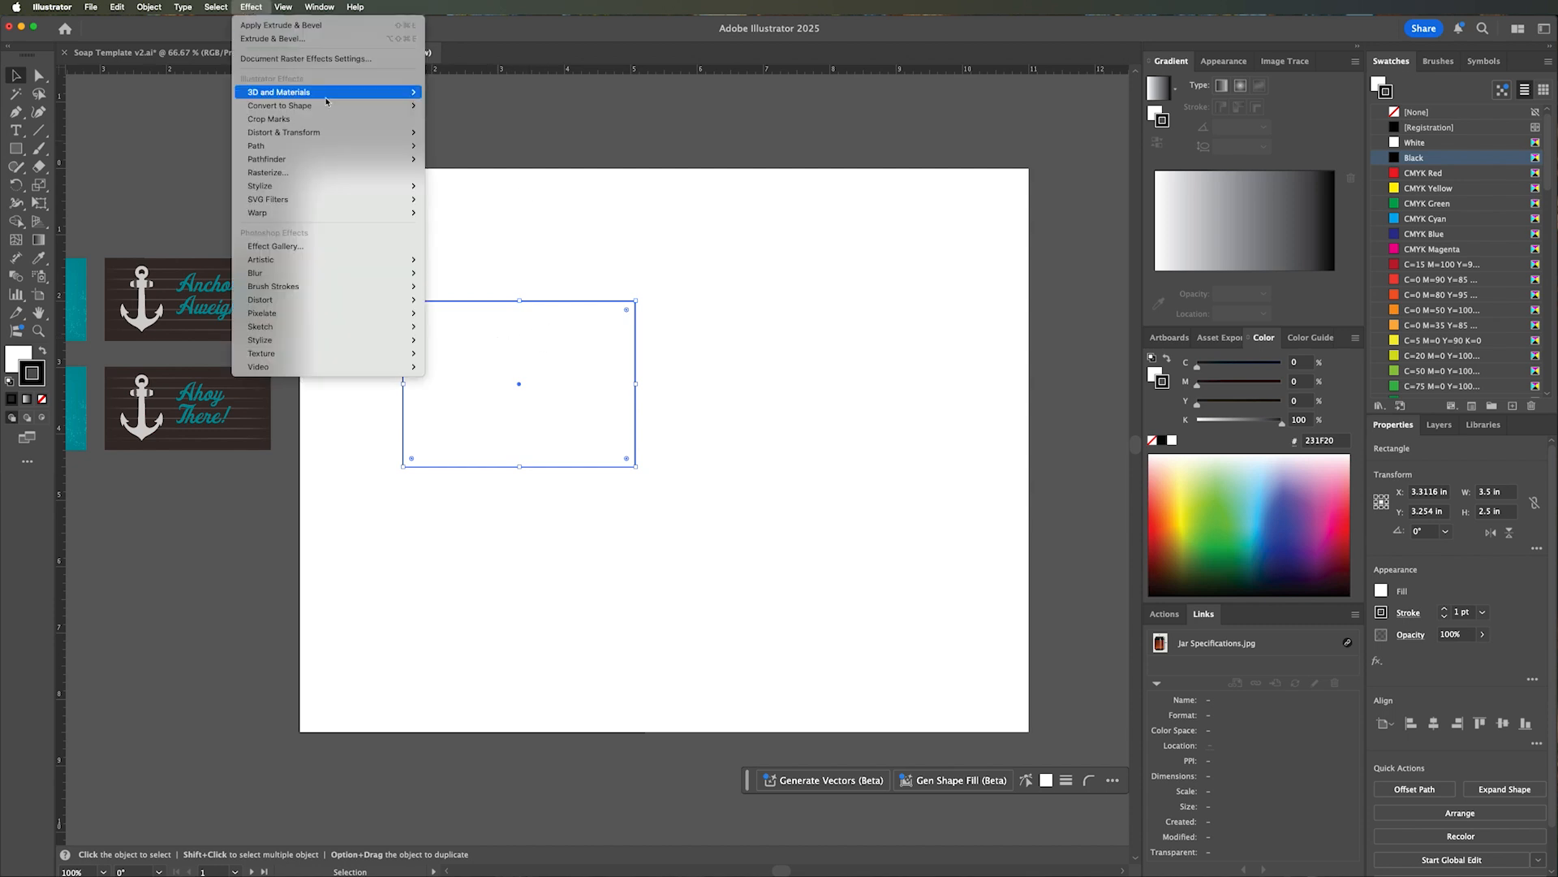
{"action": "mouse_move", "coordinate": [325, 91]}
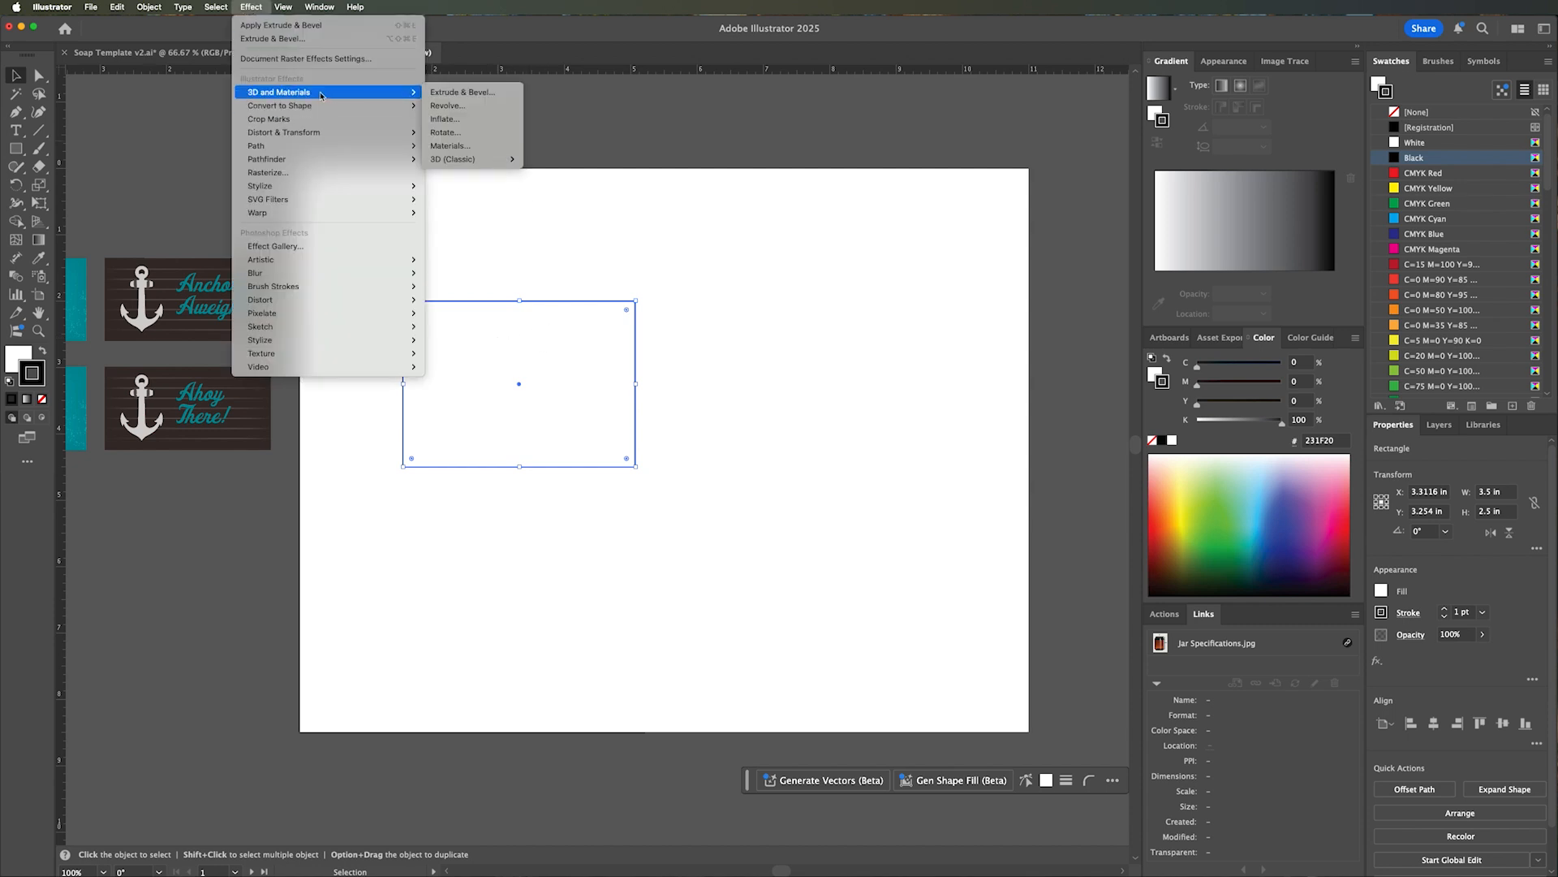
{"action": "left_click", "coordinate": [493, 95]}
{"action": "left_click", "coordinate": [995, 288]}
{"action": "left_click", "coordinate": [996, 290]}
{"action": "type", "text": "1"}
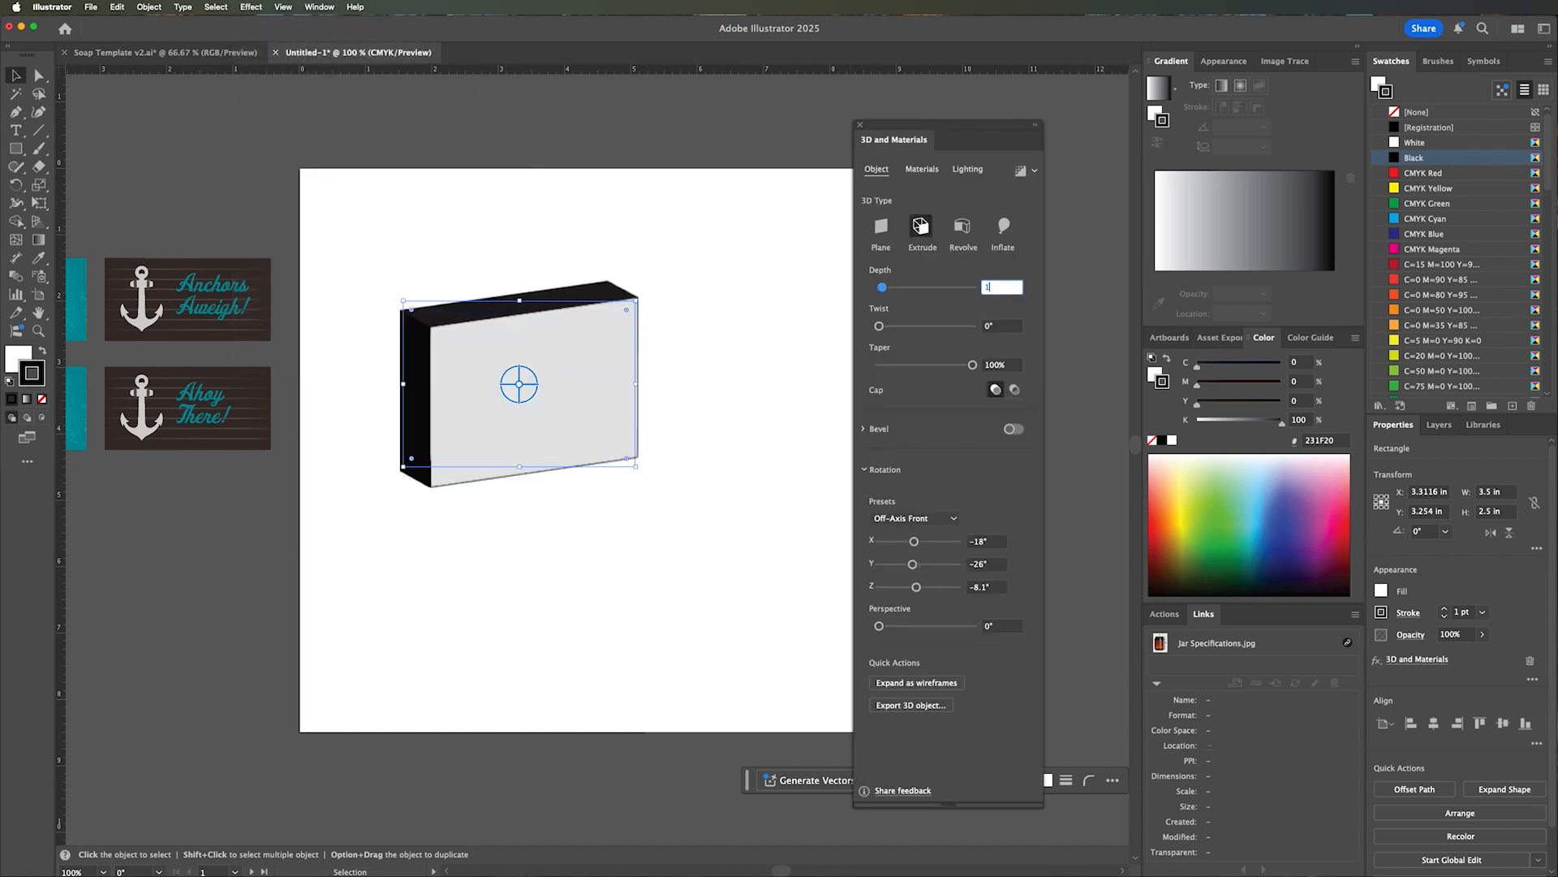
{"action": "type", "text": ".25"}
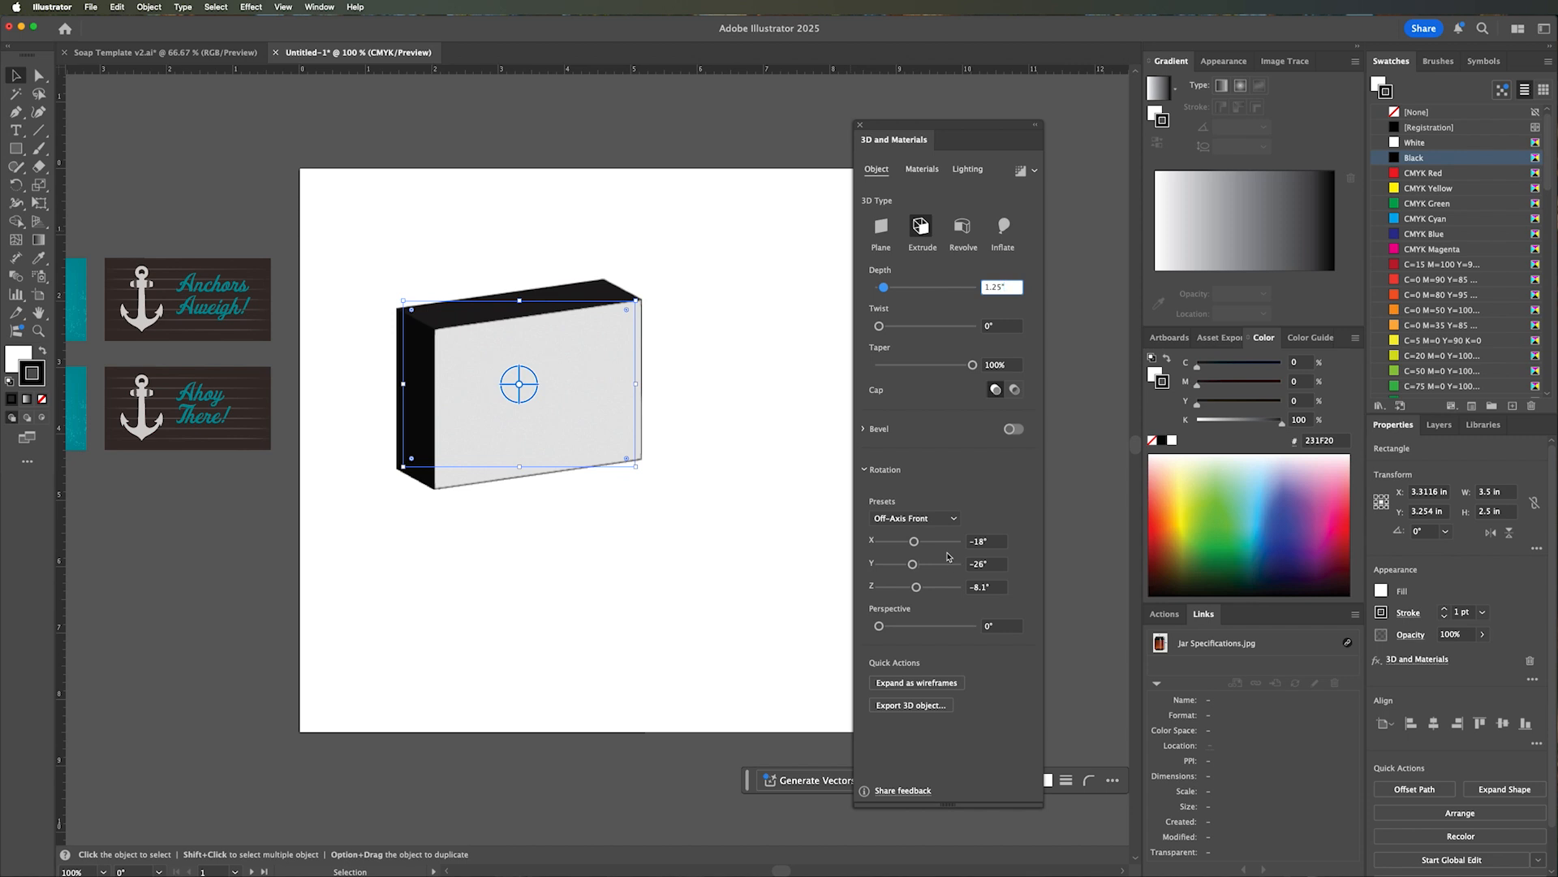
{"action": "left_click", "coordinate": [685, 444]}
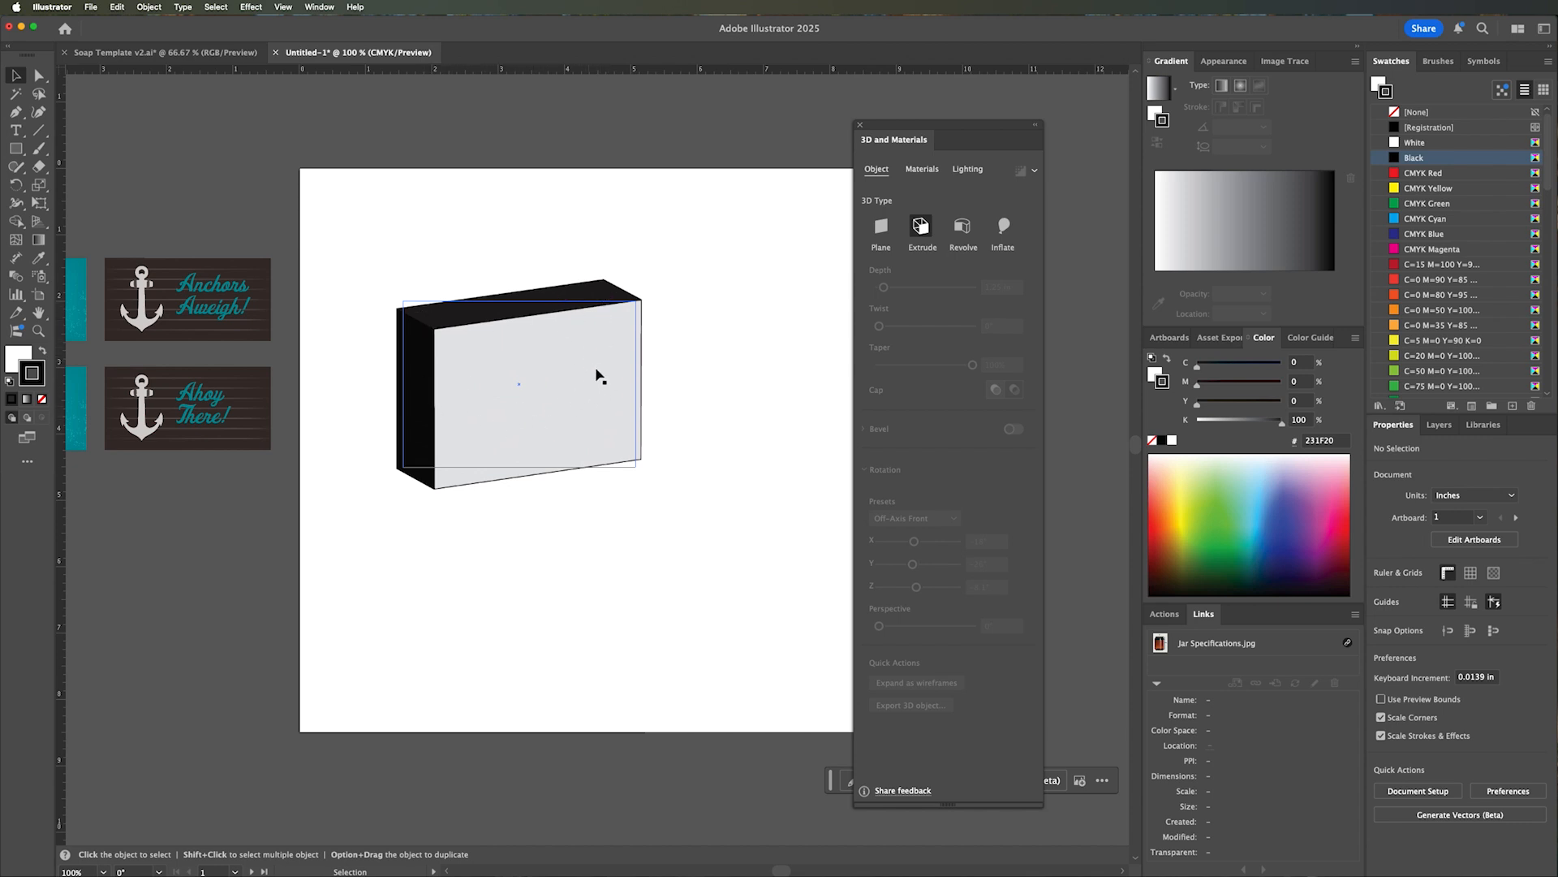
Remove the black stroke from the extruded box.
{"action": "left_click", "coordinate": [596, 398]}
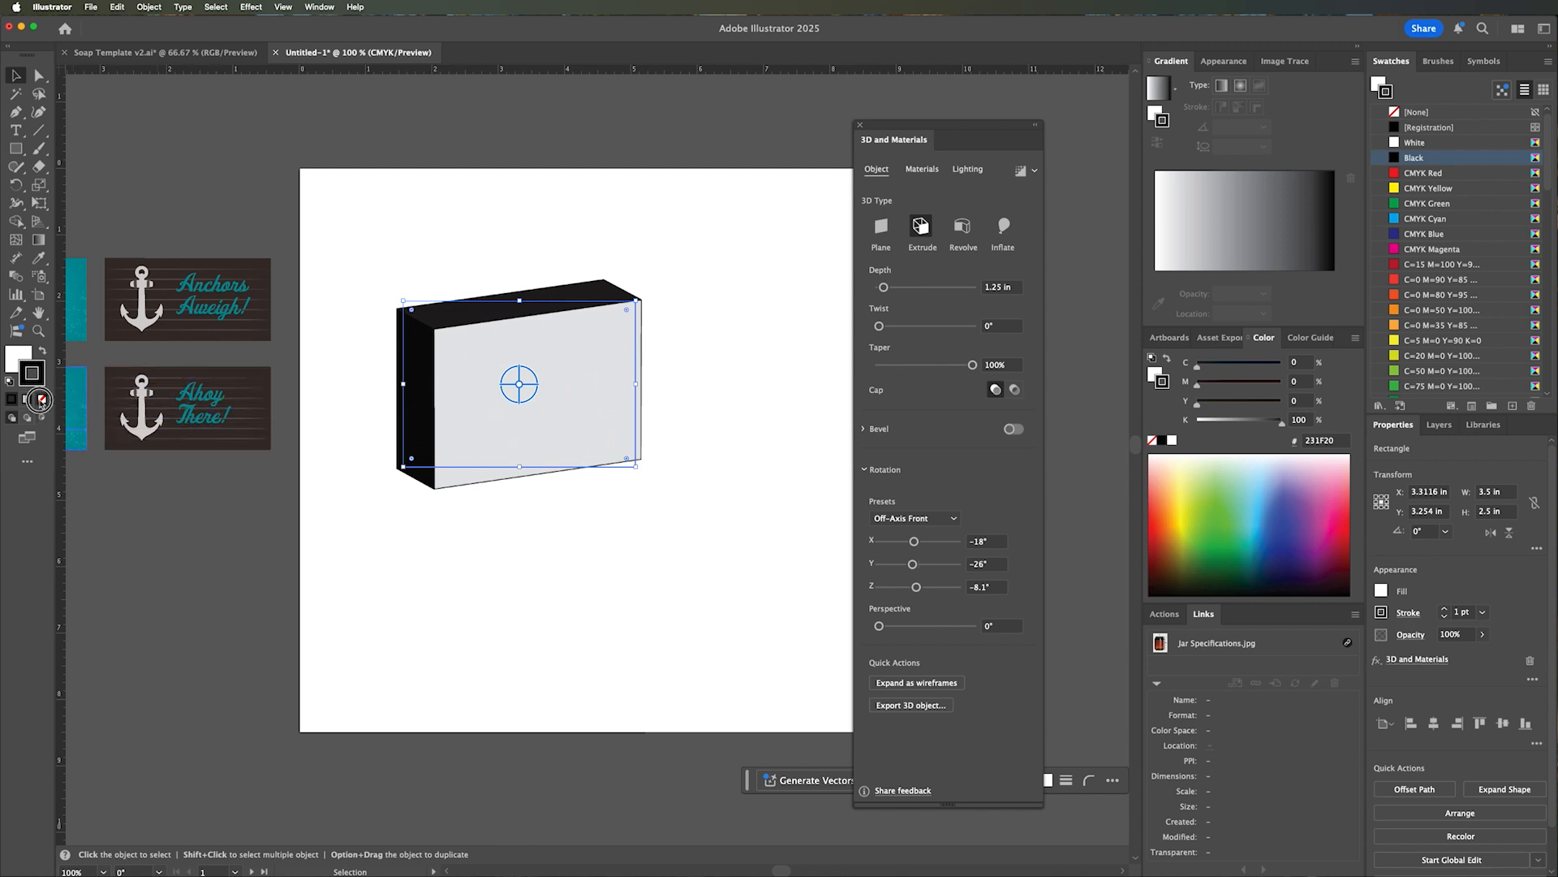
{"action": "left_click", "coordinate": [41, 399]}
{"action": "left_click", "coordinate": [613, 511]}
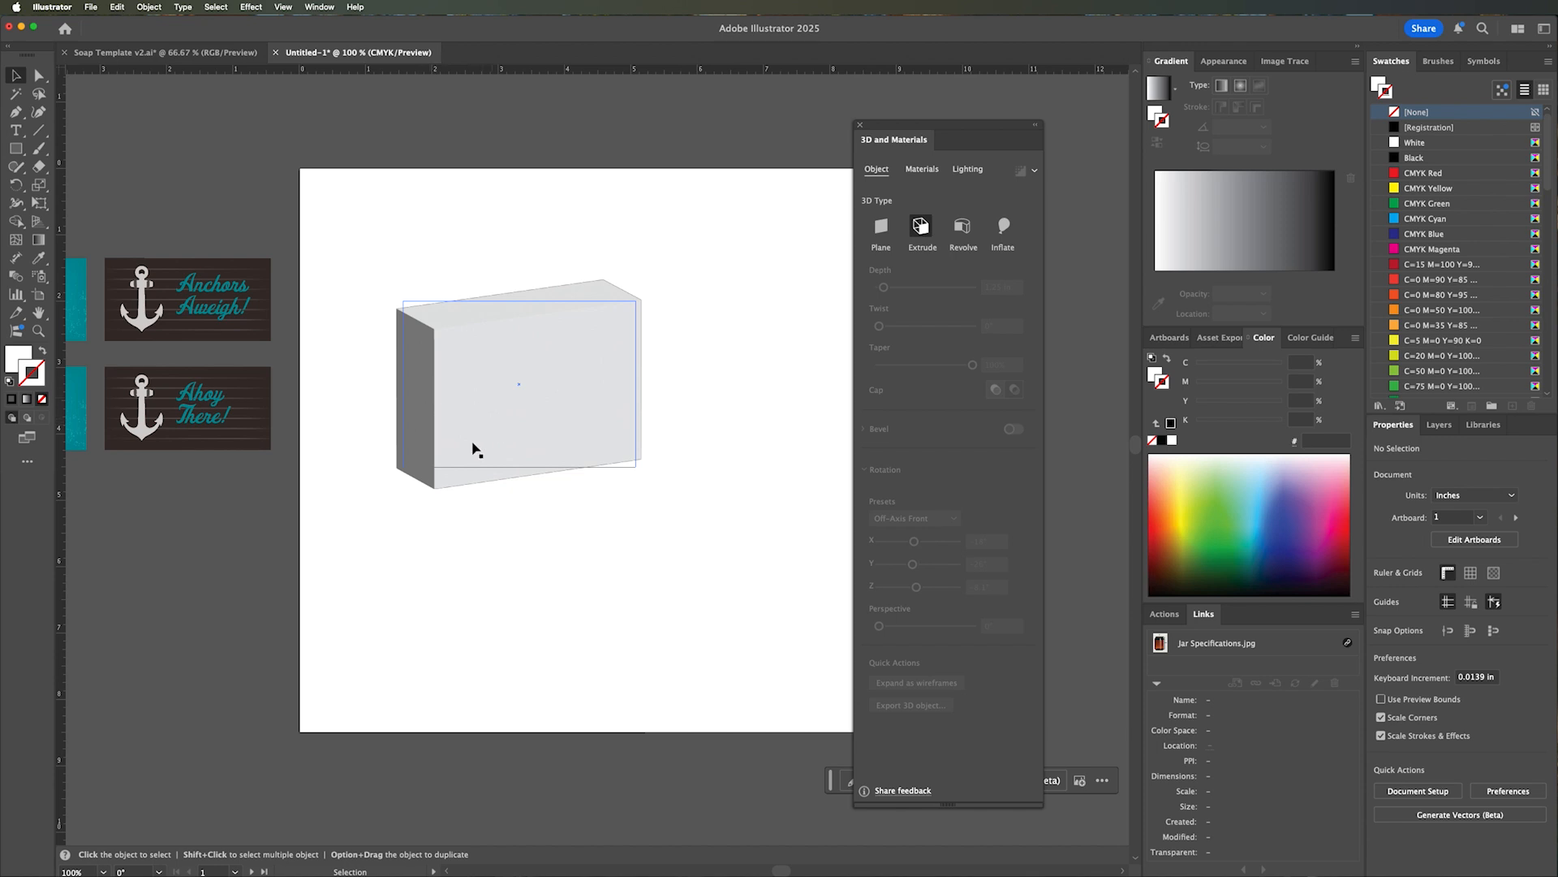
Try a custom rotation with 72° perspective on the box, as well as the Front and Off-Axis Front rotation presets.
{"action": "left_click", "coordinate": [497, 426]}
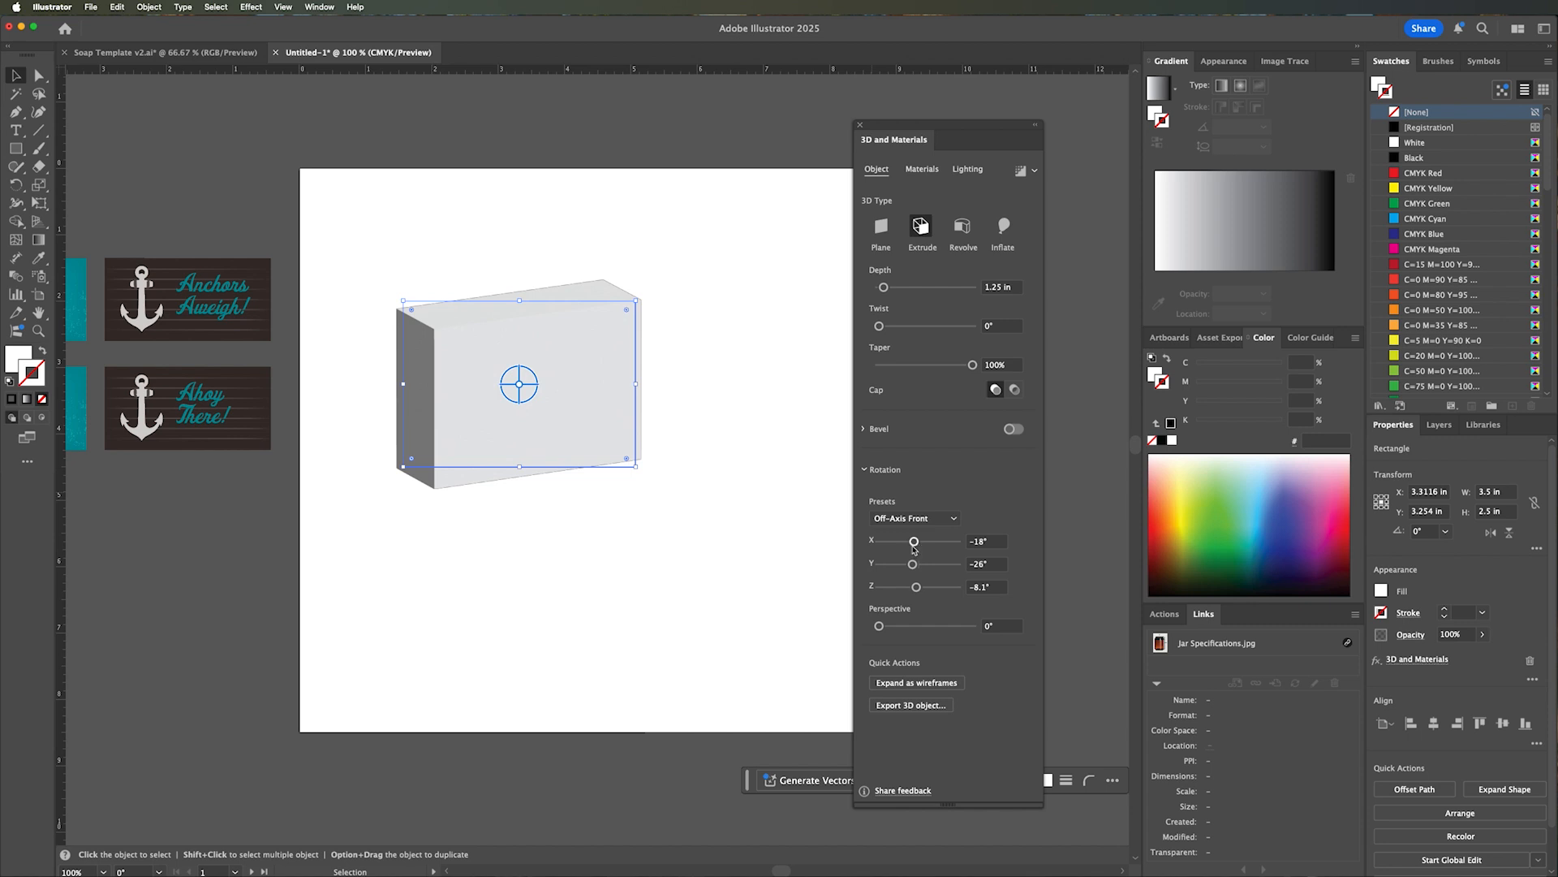
{"action": "left_click_drag", "start_coordinate": [917, 545], "coordinate": [926, 633]}
{"action": "left_click", "coordinate": [922, 520]}
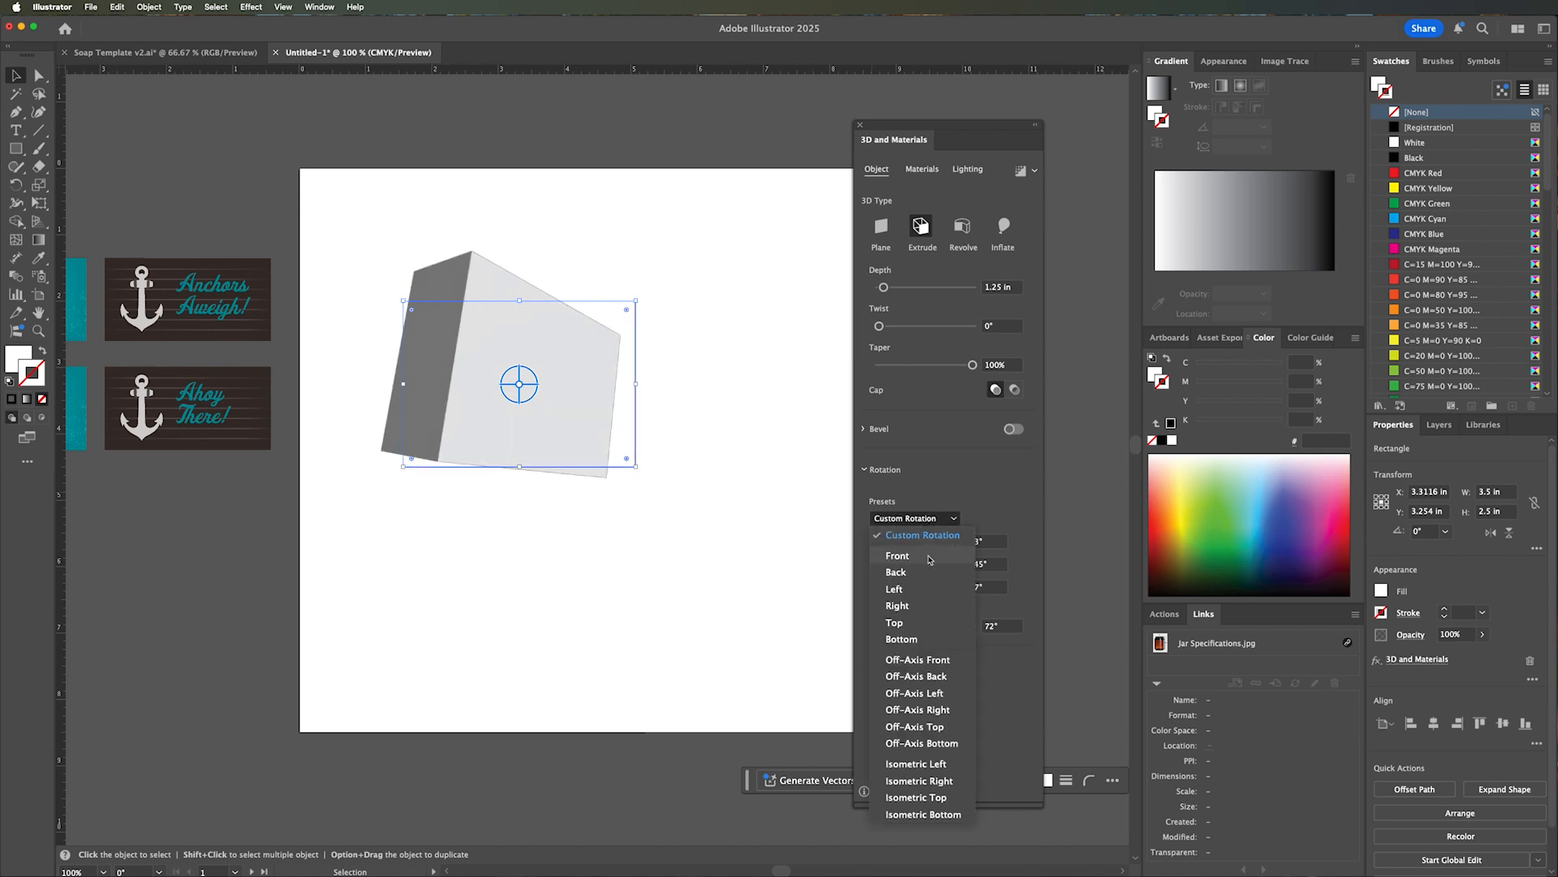
{"action": "left_click", "coordinate": [898, 556]}
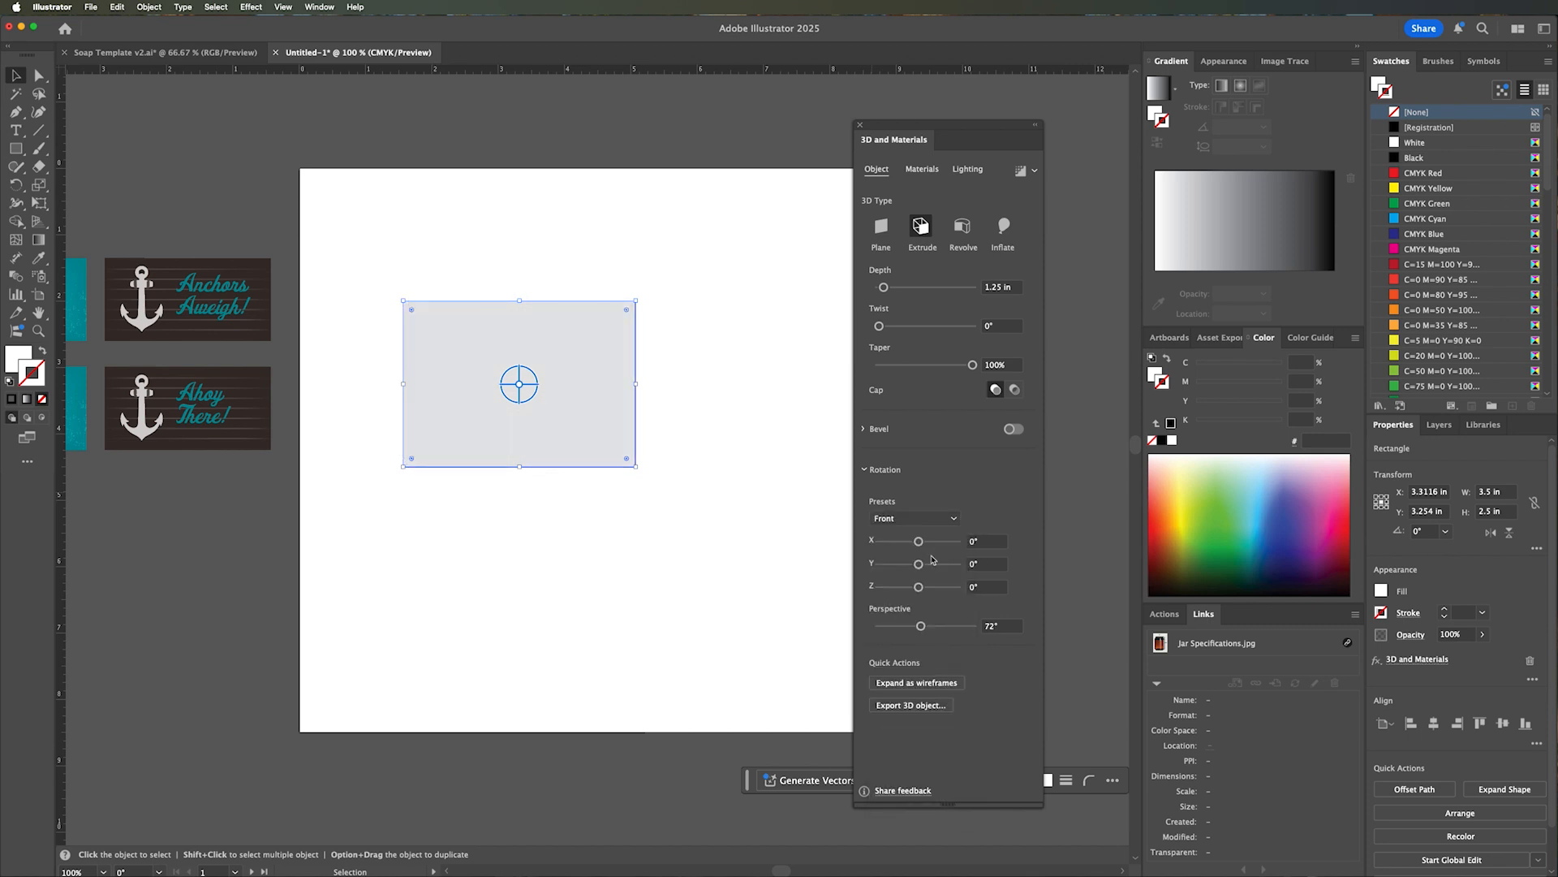
{"action": "left_click", "coordinate": [914, 519]}
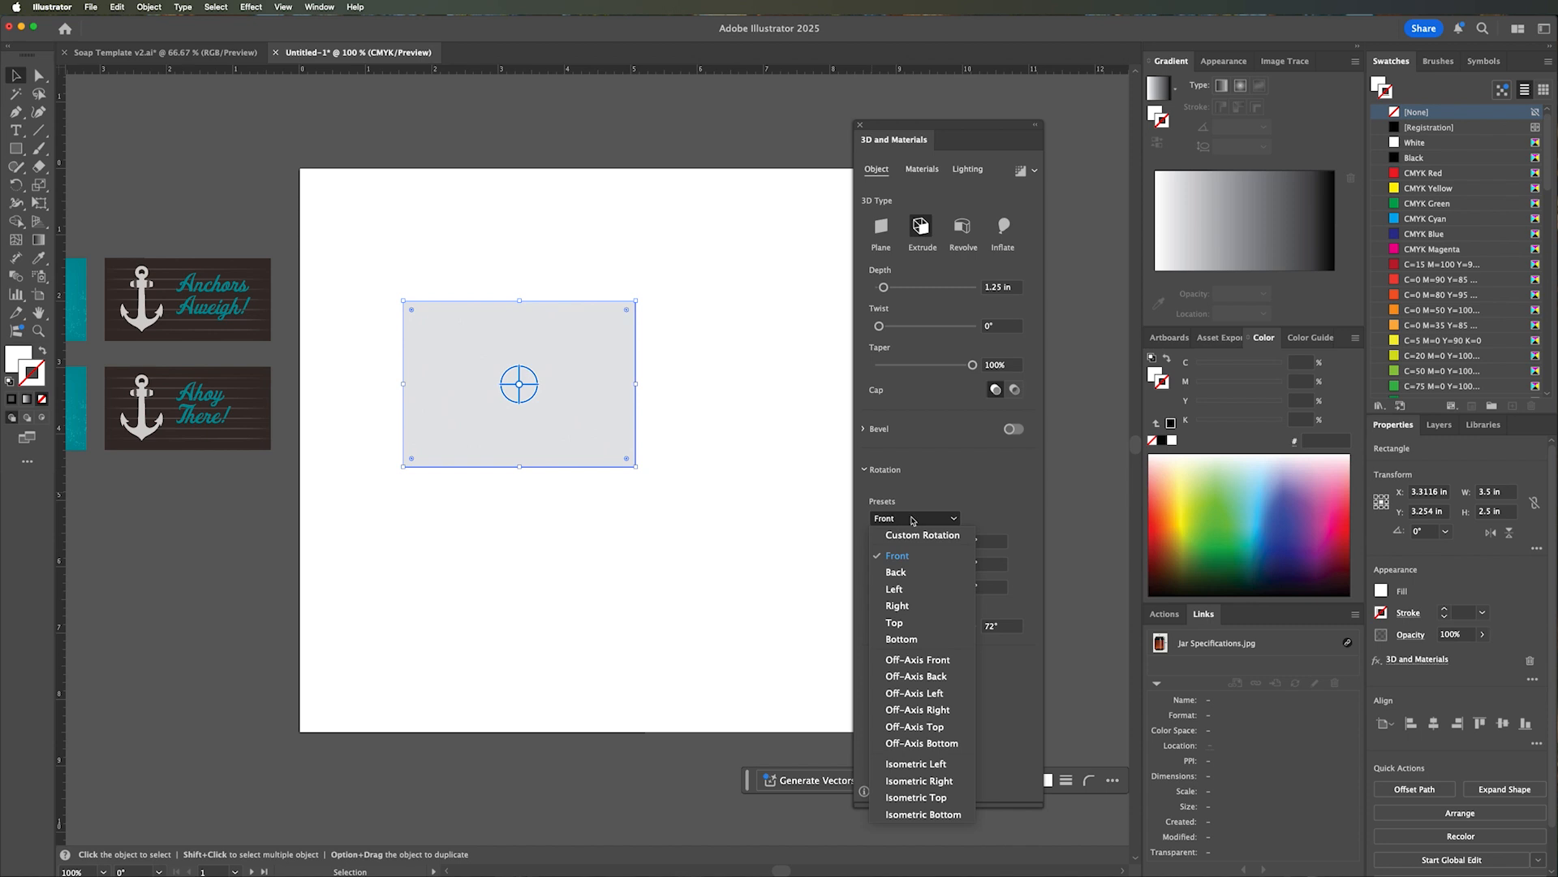
{"action": "left_click", "coordinate": [918, 660]}
Set the box's perspective to 14° and its rotation preset to Isometric Left.
{"action": "mouse_move", "coordinate": [918, 633]}
{"action": "left_mouse_down"}
{"action": "mouse_move", "coordinate": [865, 632]}
{"action": "mouse_move", "coordinate": [888, 632]}
{"action": "left_mouse_up"}
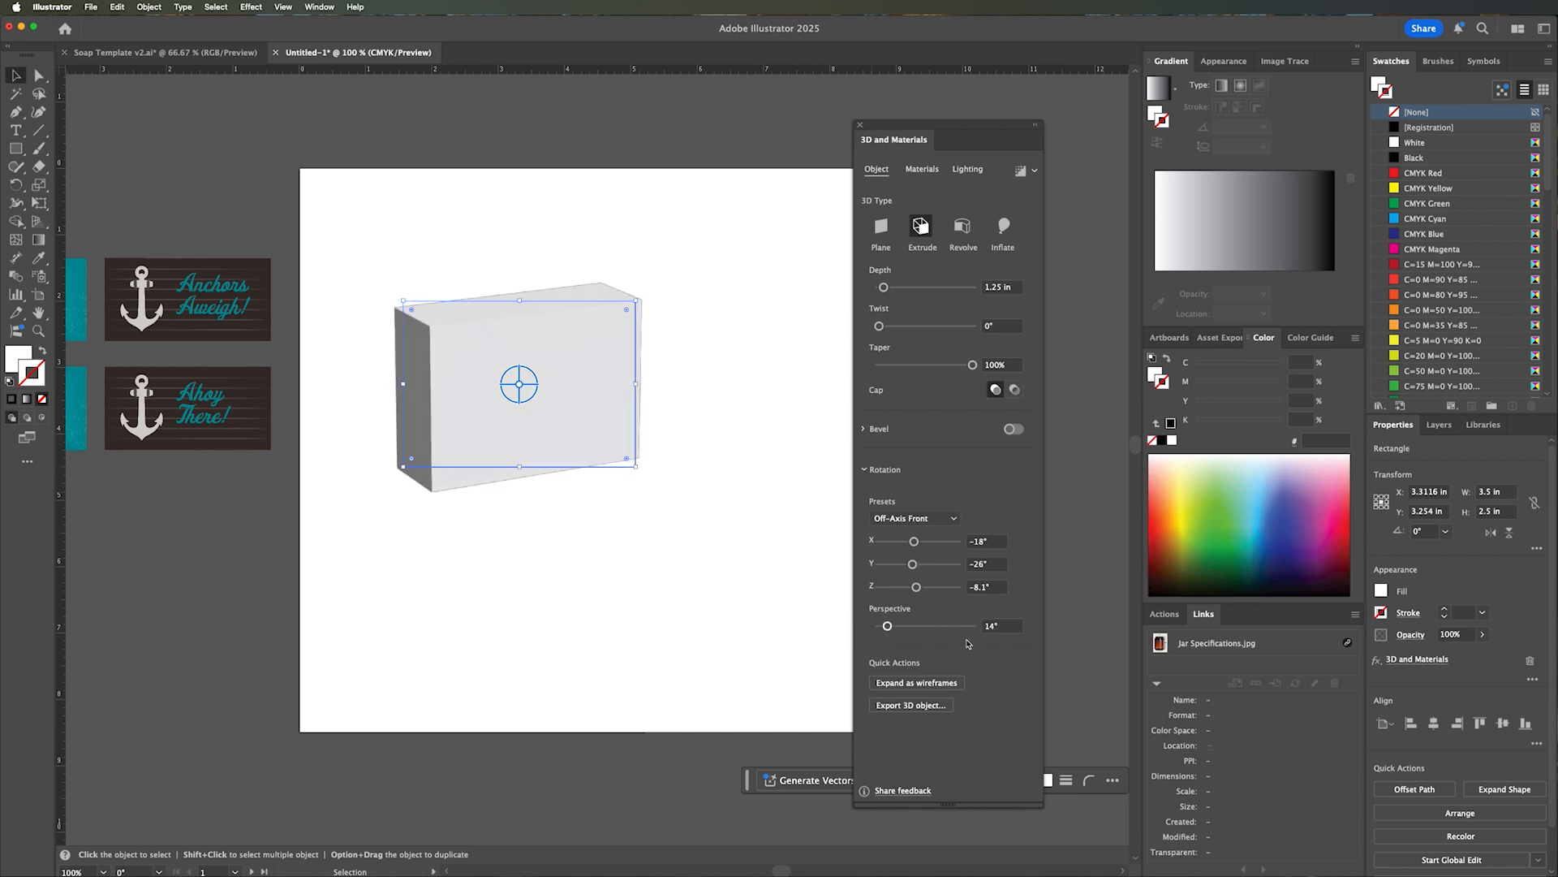
{"action": "left_click", "coordinate": [937, 521]}
{"action": "left_click", "coordinate": [935, 763]}
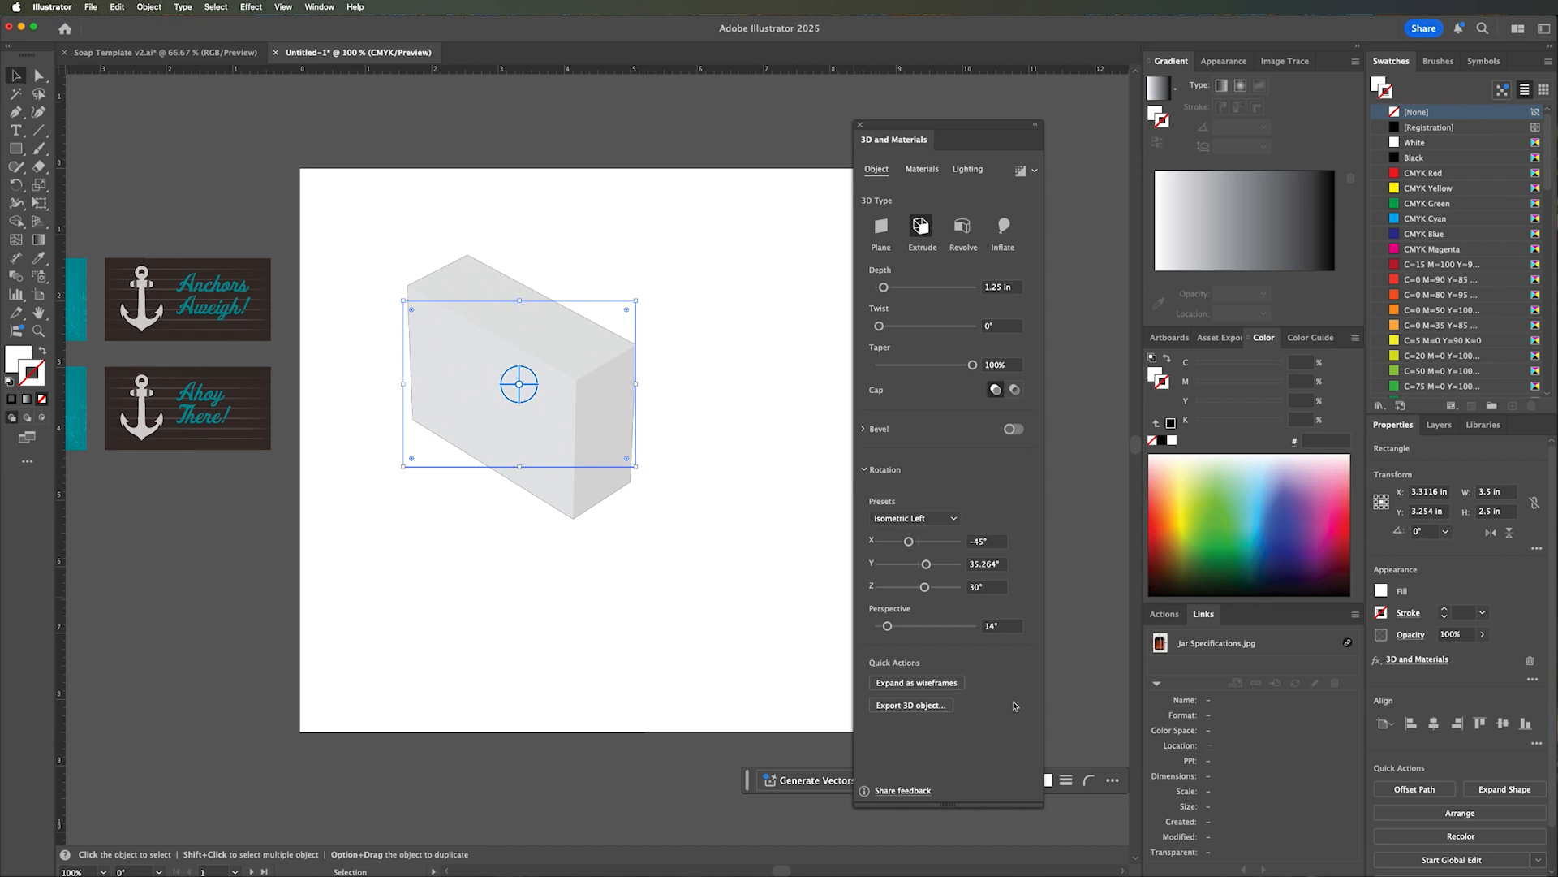
Apply the Cardboard Paper material to the box and inspect its texture up close.
{"action": "left_click", "coordinate": [920, 169]}
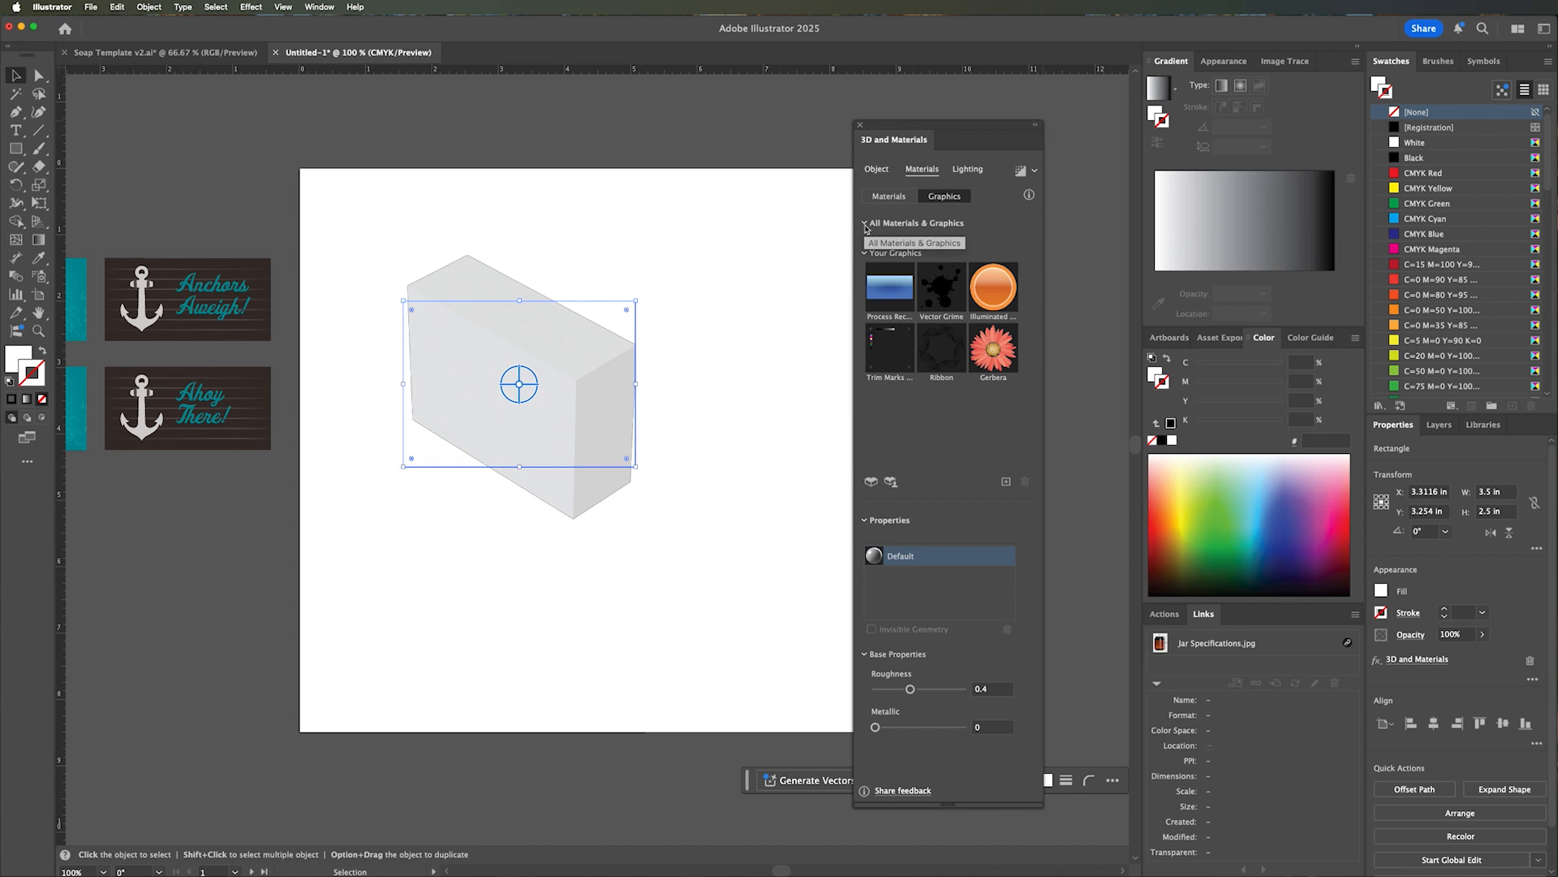
{"action": "left_click", "coordinate": [890, 199]}
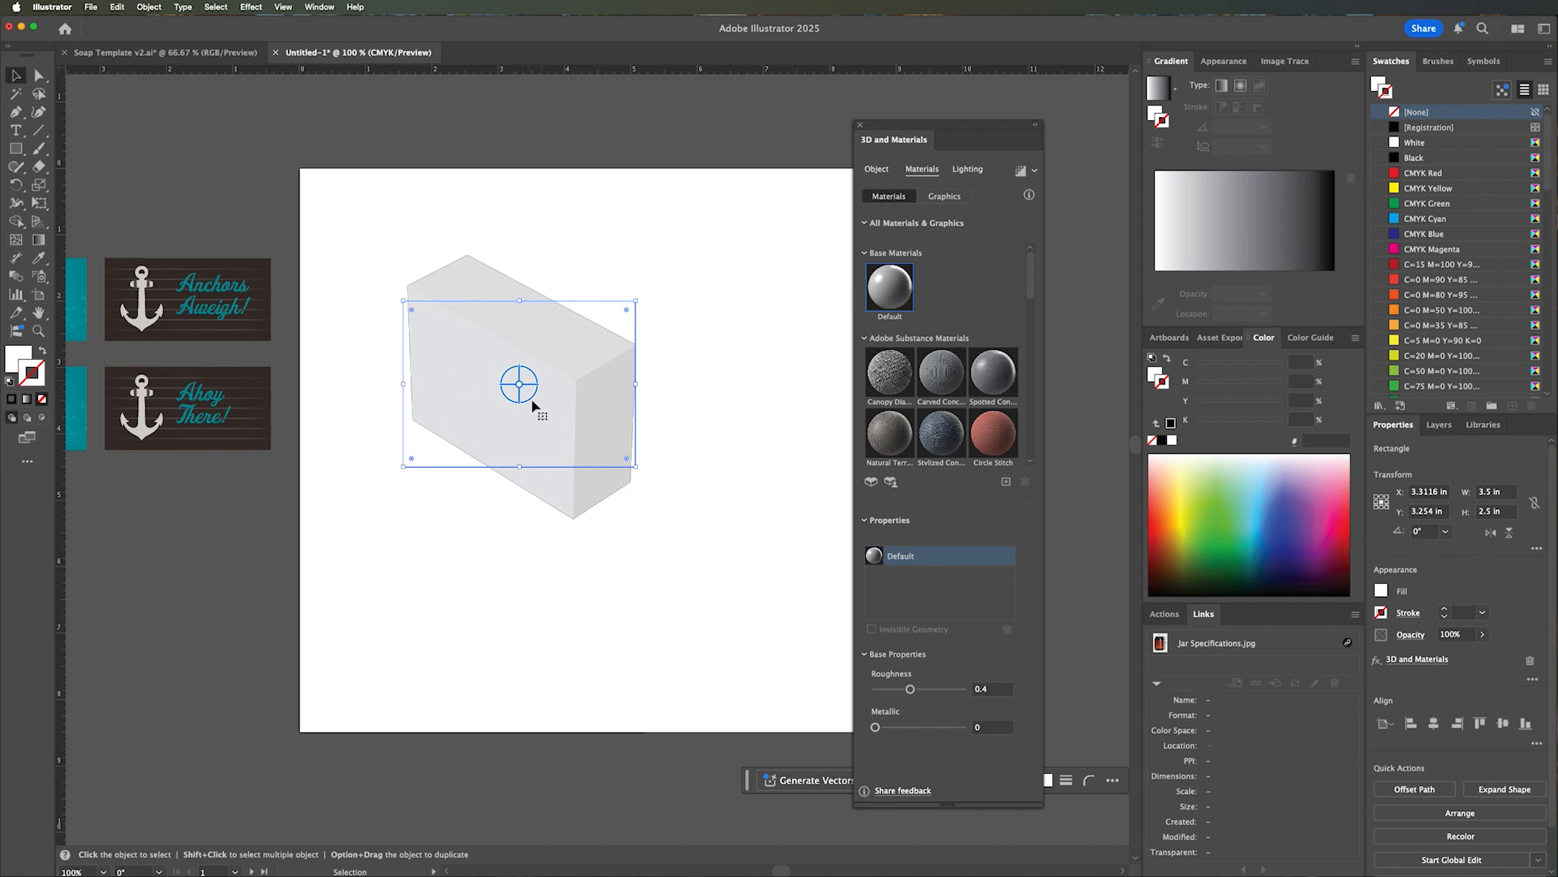
{"action": "left_click_drag", "start_coordinate": [1033, 280], "coordinate": [1036, 363]}
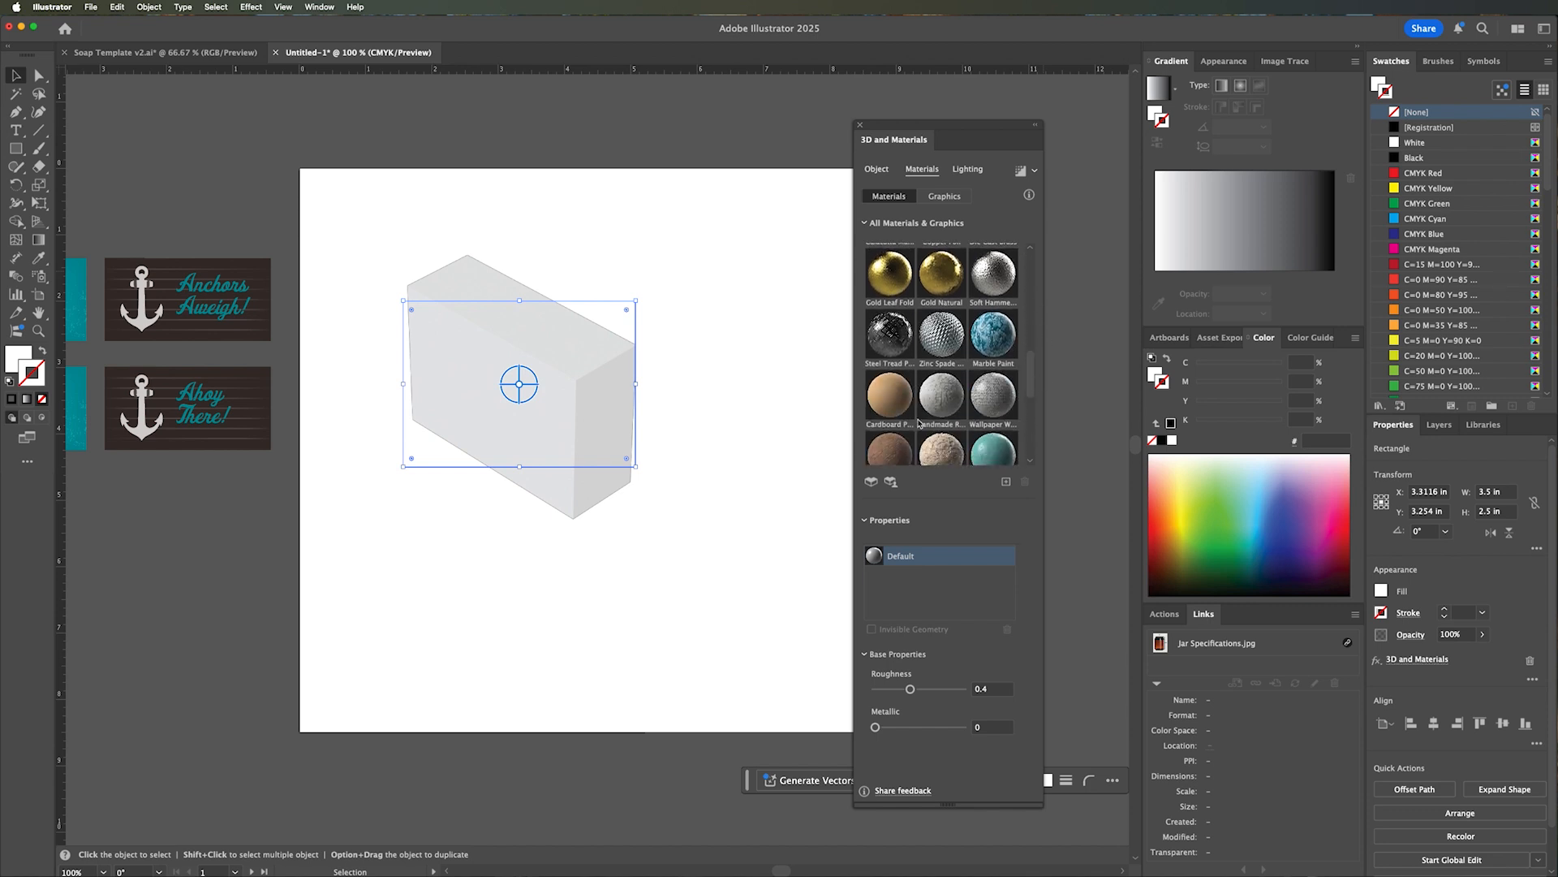
{"action": "left_click", "coordinate": [884, 397]}
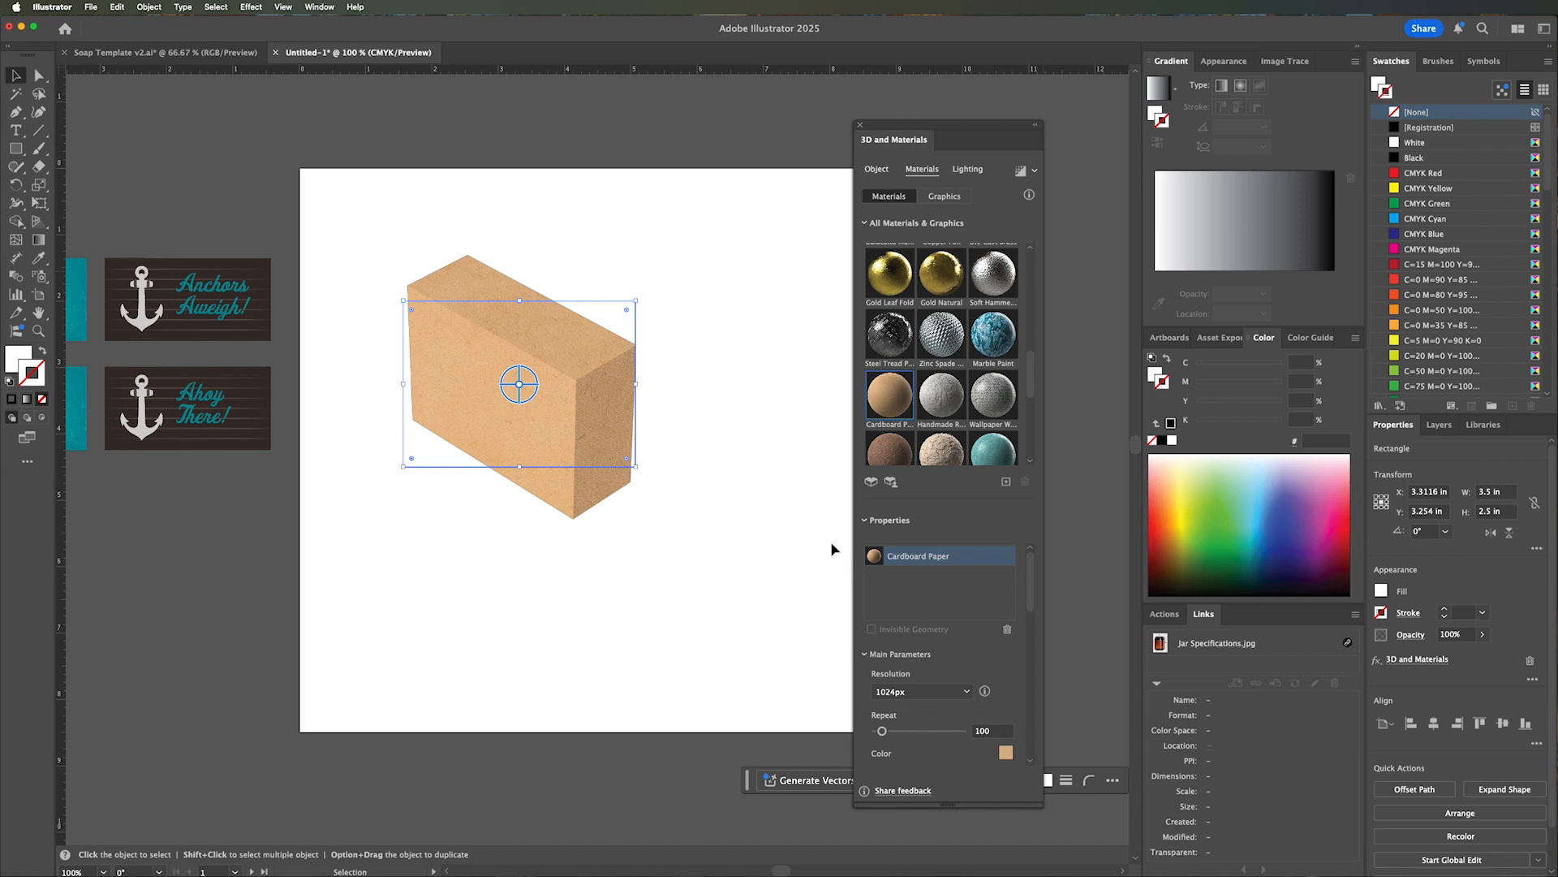
{"action": "key", "text": "z"}
{"action": "left_click", "coordinate": [520, 401]}
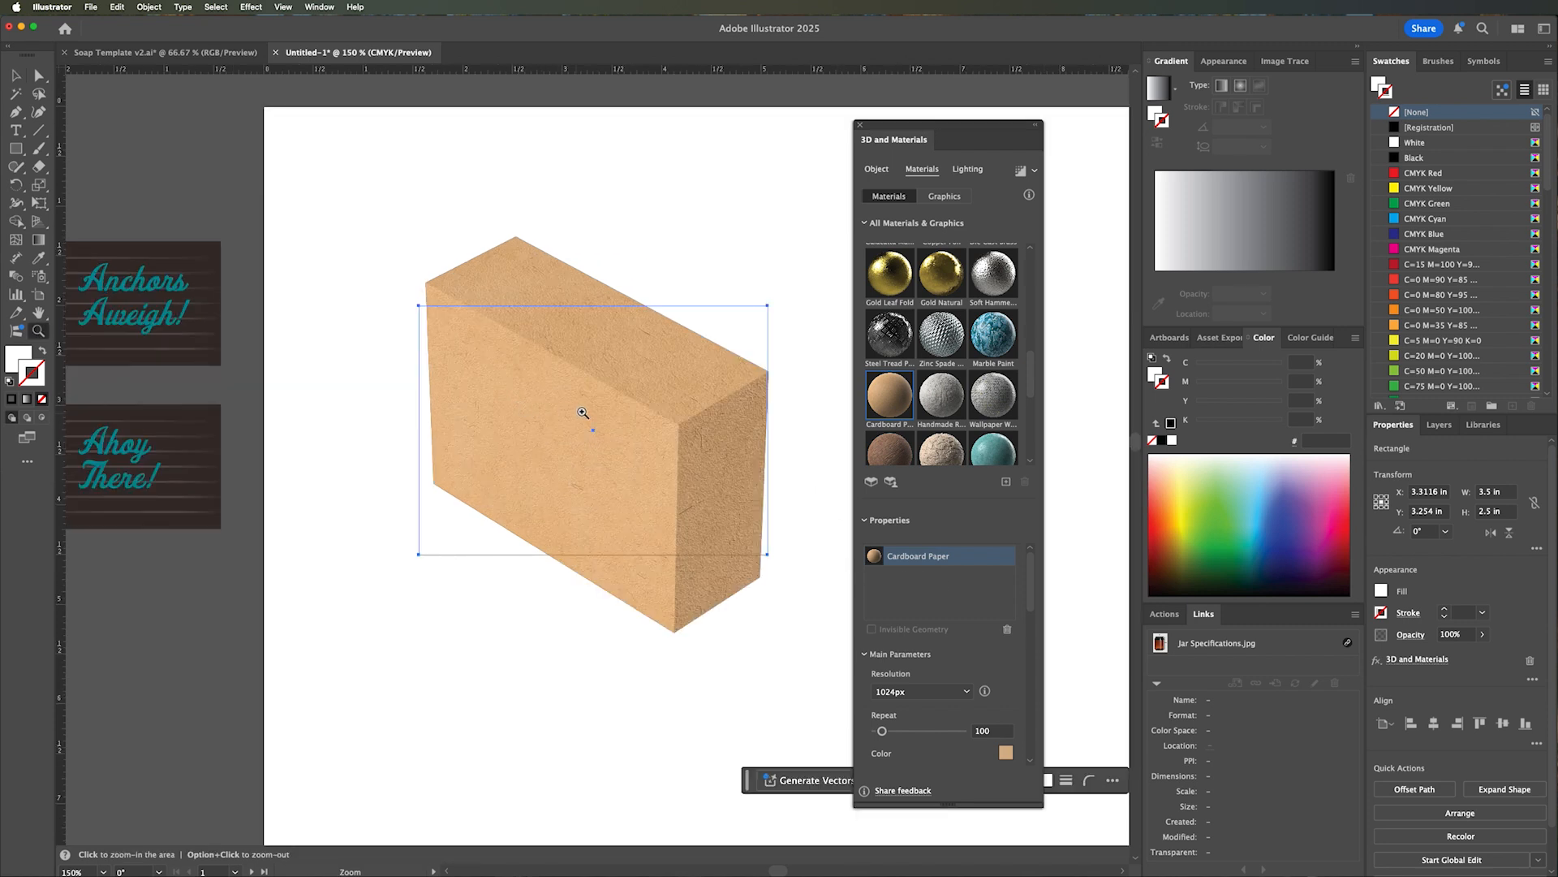
{"action": "left_click", "coordinate": [620, 447]}
{"action": "left_click", "coordinate": [643, 477]}
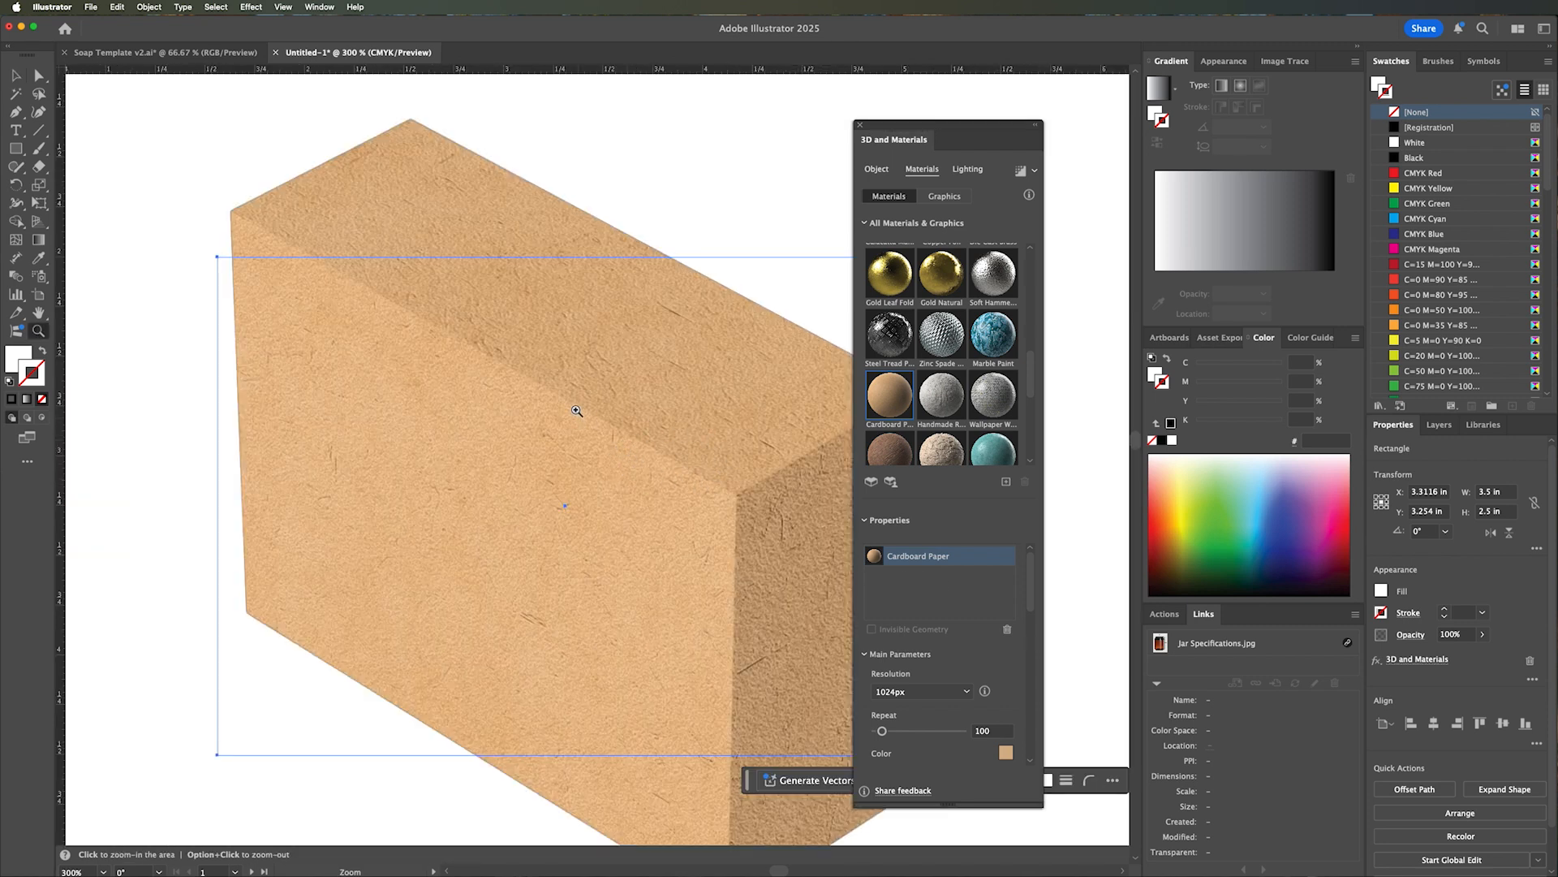
{"action": "left_click", "coordinate": [627, 555], "text": "alt"}
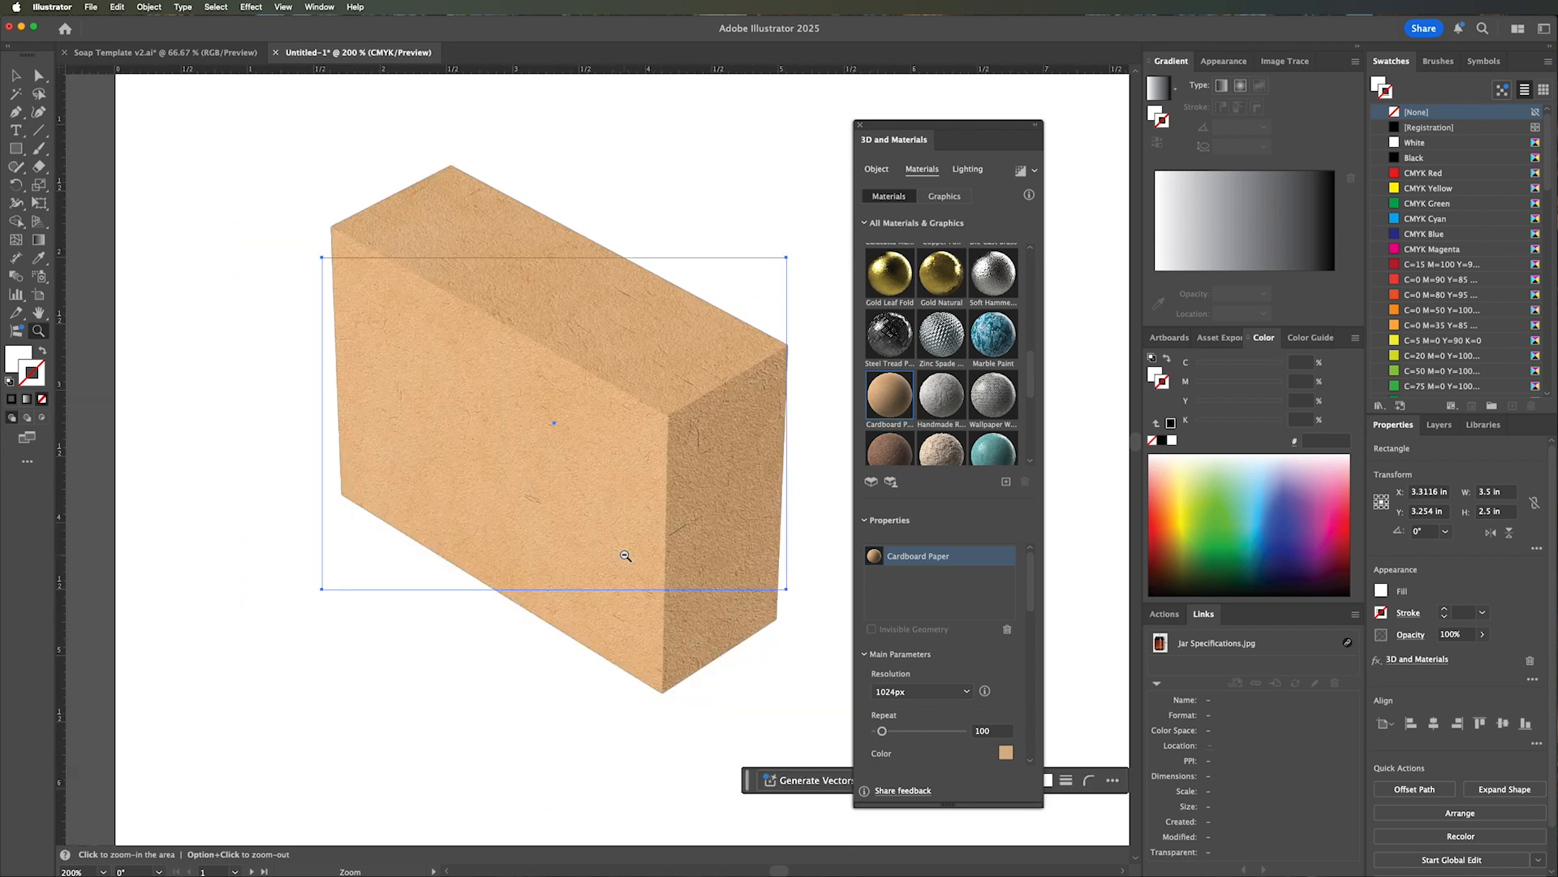
Change the Cardboard Paper material's color to white (FFFFFF) and inspect the box's texture up close.
{"action": "left_click", "coordinate": [621, 557], "text": "alt"}
{"action": "left_click", "coordinate": [1007, 753]}
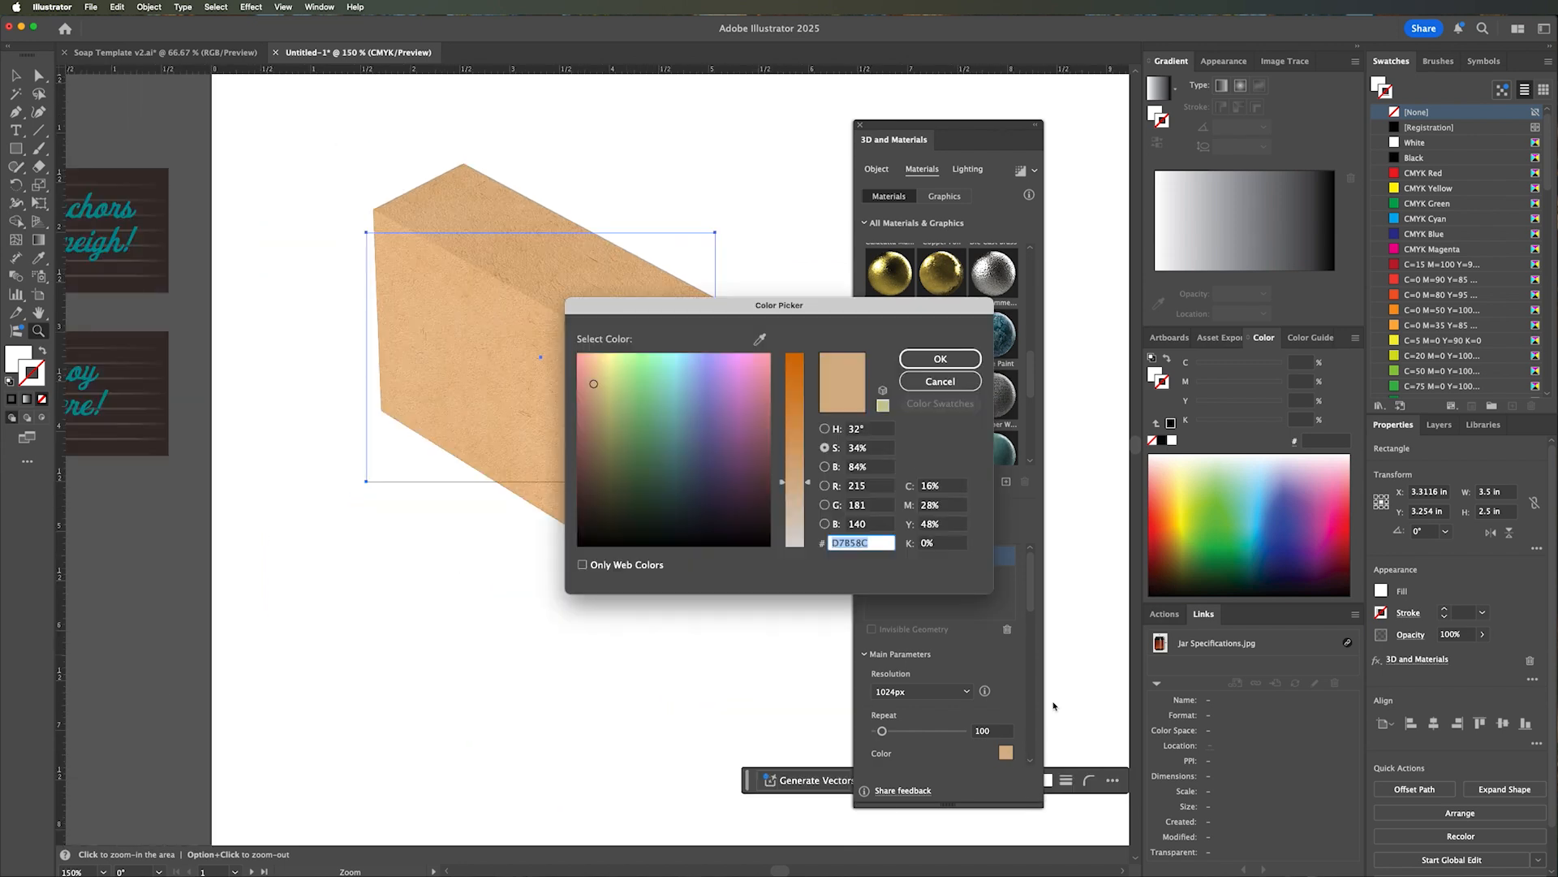
{"action": "left_click_drag", "start_coordinate": [806, 488], "coordinate": [807, 546]}
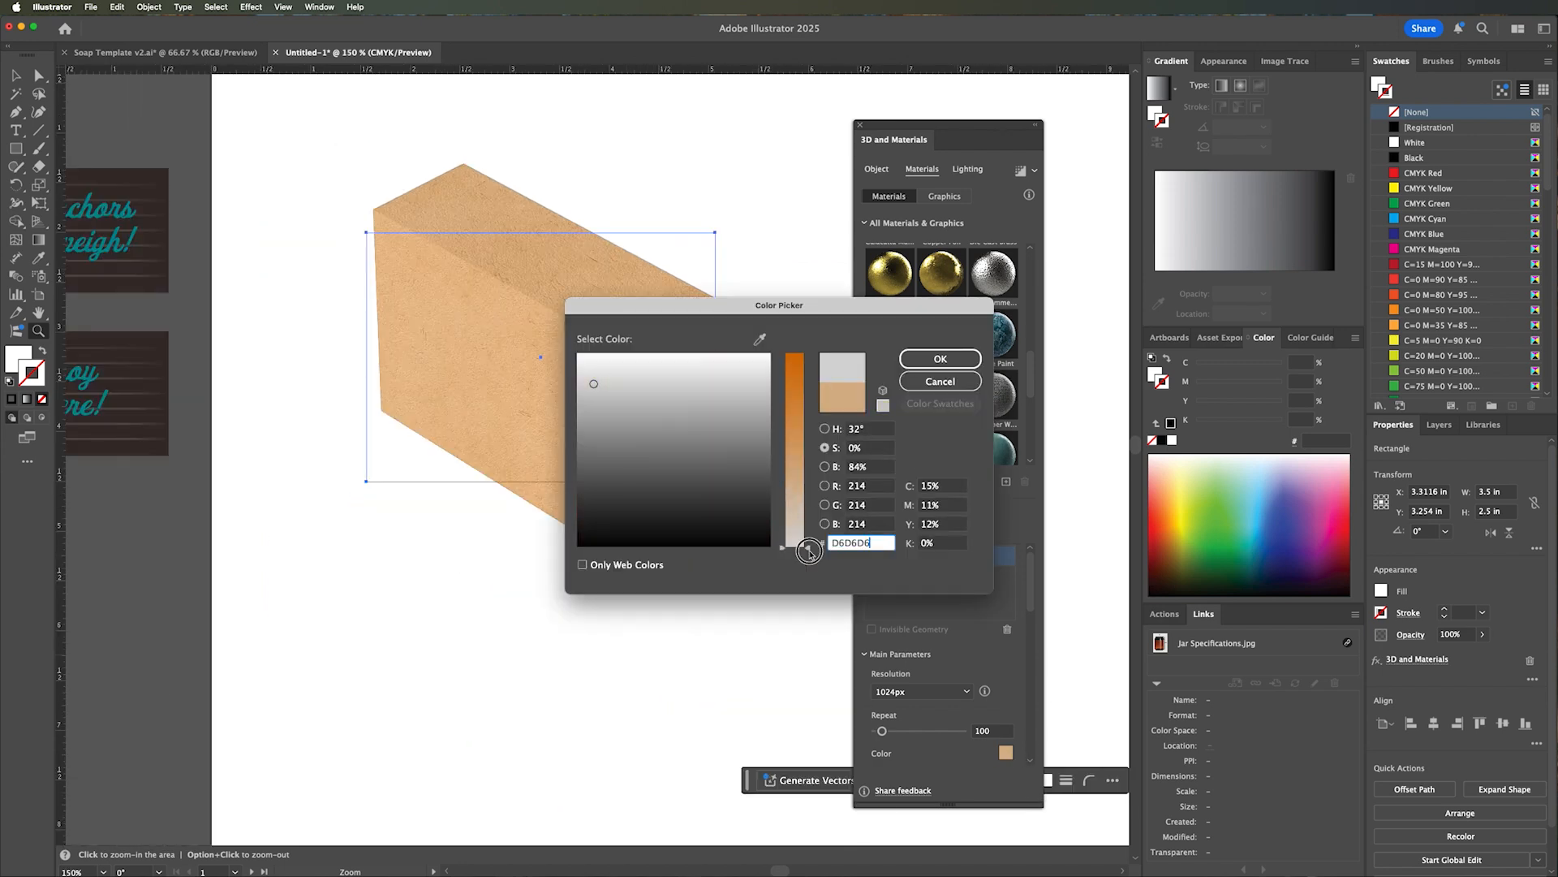
{"action": "left_click_drag", "start_coordinate": [767, 357], "coordinate": [779, 354]}
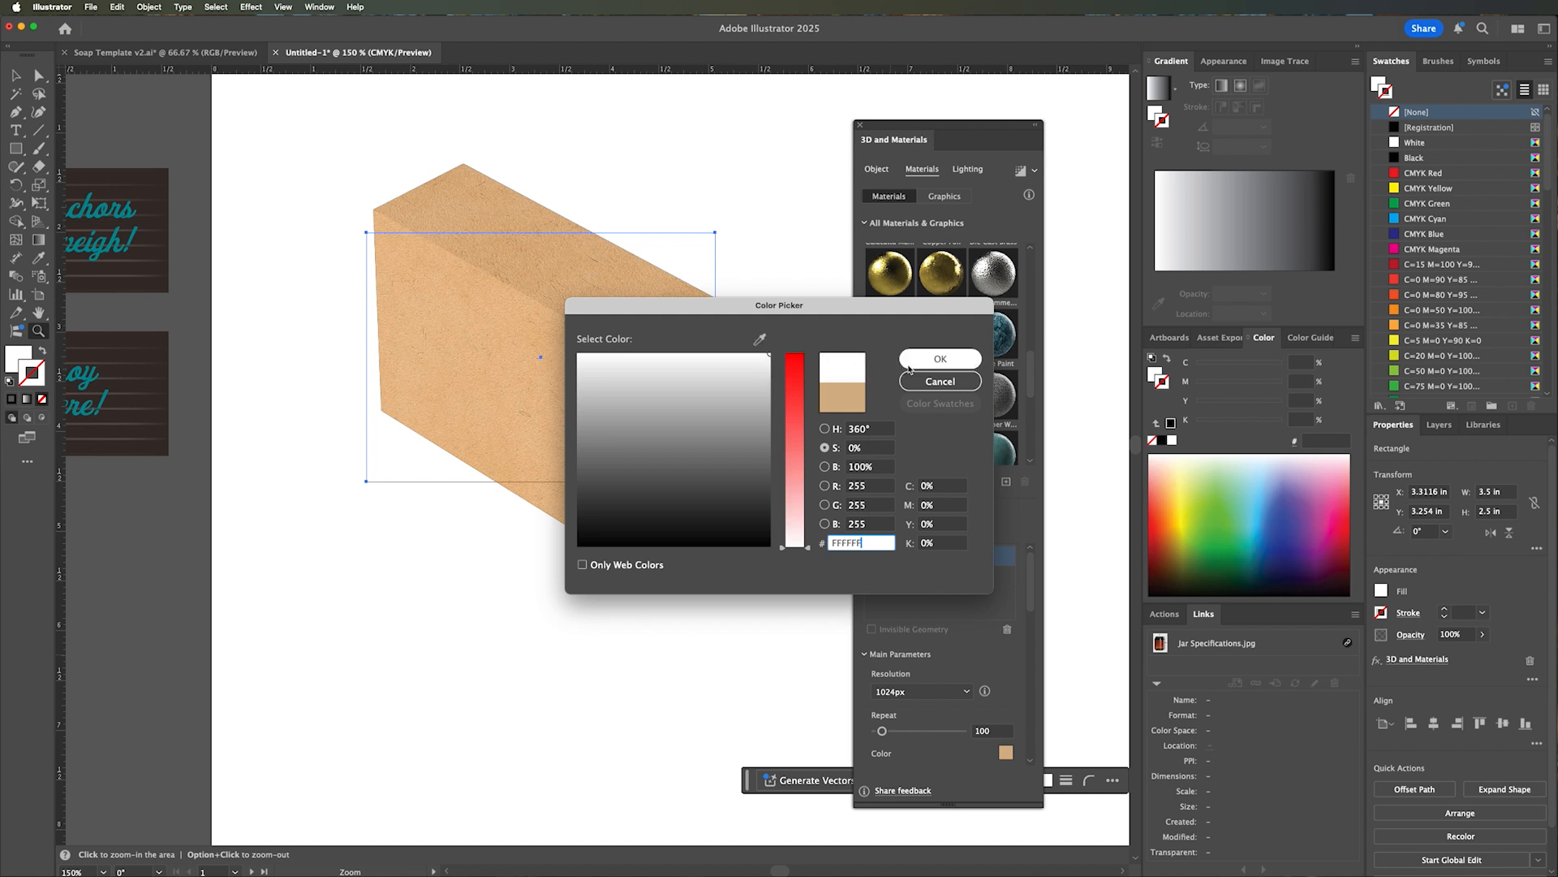
{"action": "left_click", "coordinate": [940, 359]}
{"action": "left_click", "coordinate": [544, 350]}
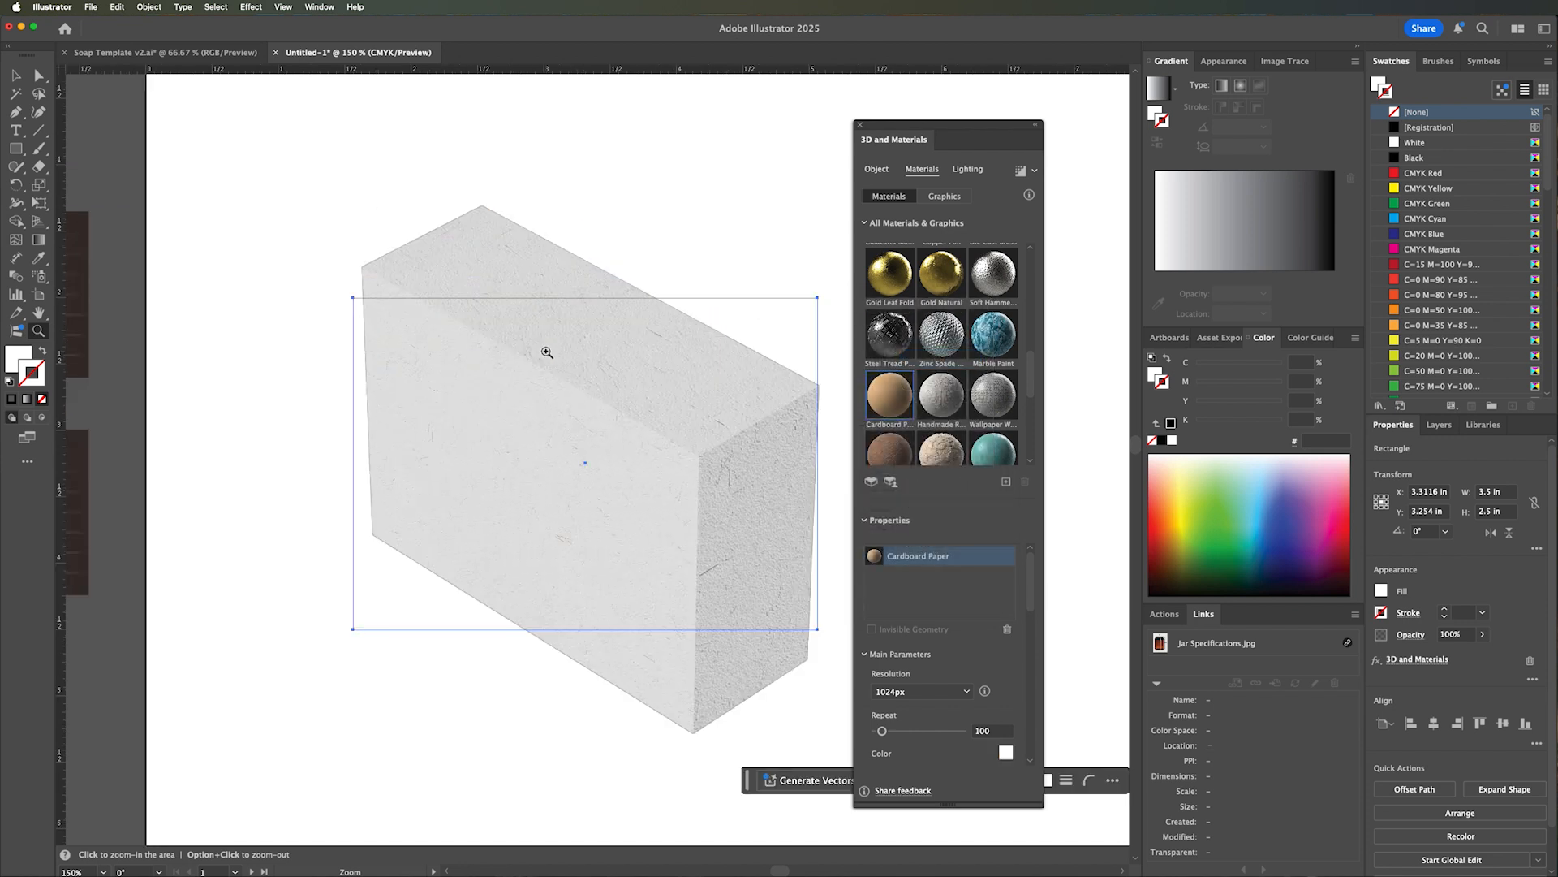
{"action": "left_click", "coordinate": [576, 443]}
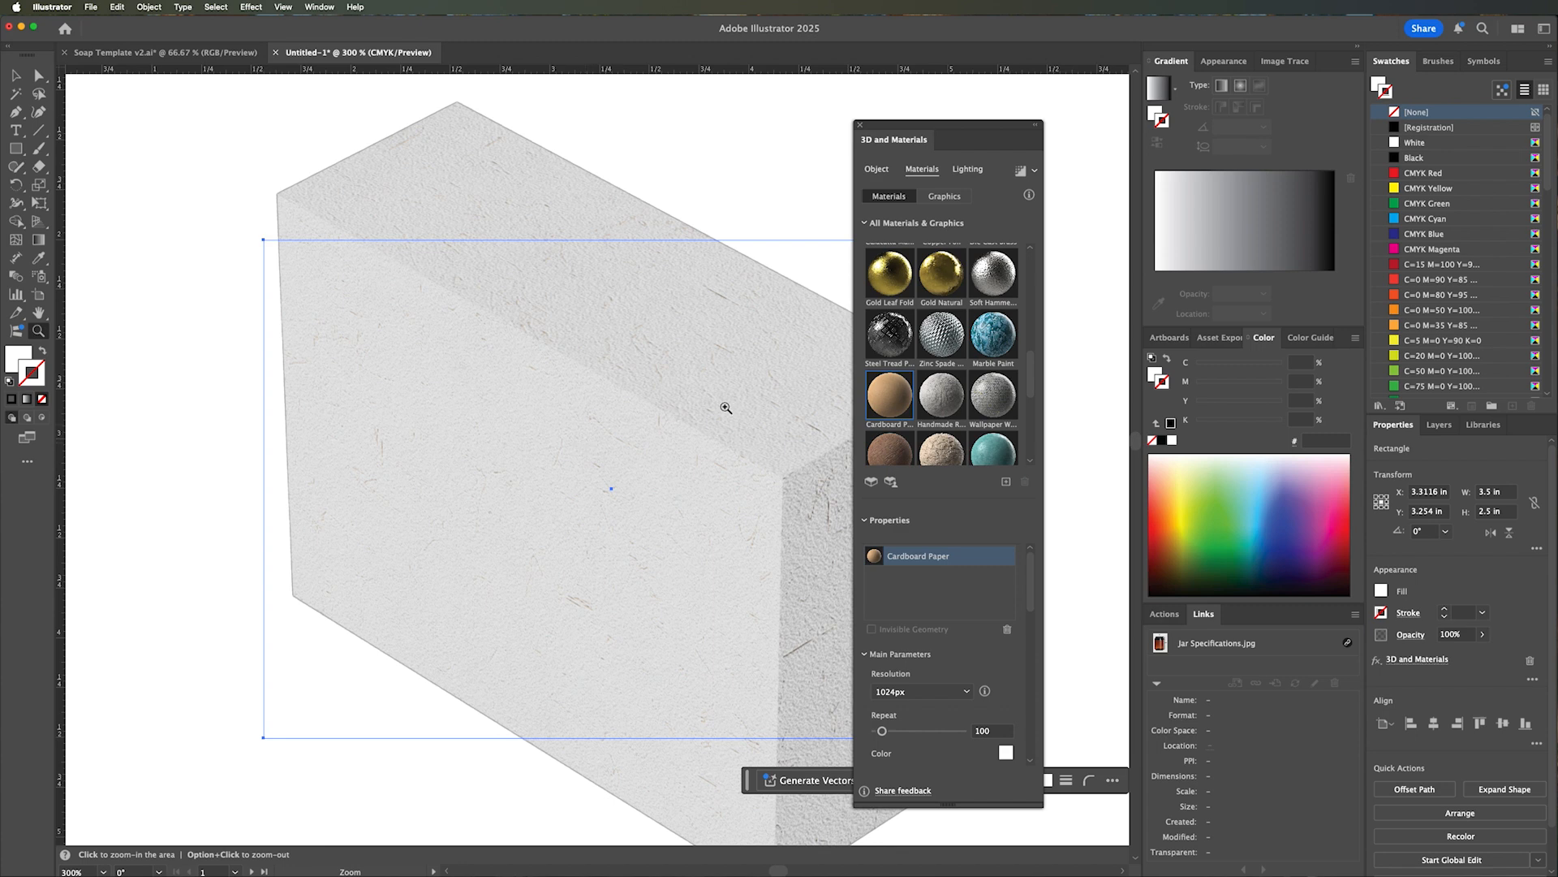
Replace the box's material with the Default base material.
{"action": "left_click_drag", "start_coordinate": [1032, 381], "coordinate": [1037, 255]}
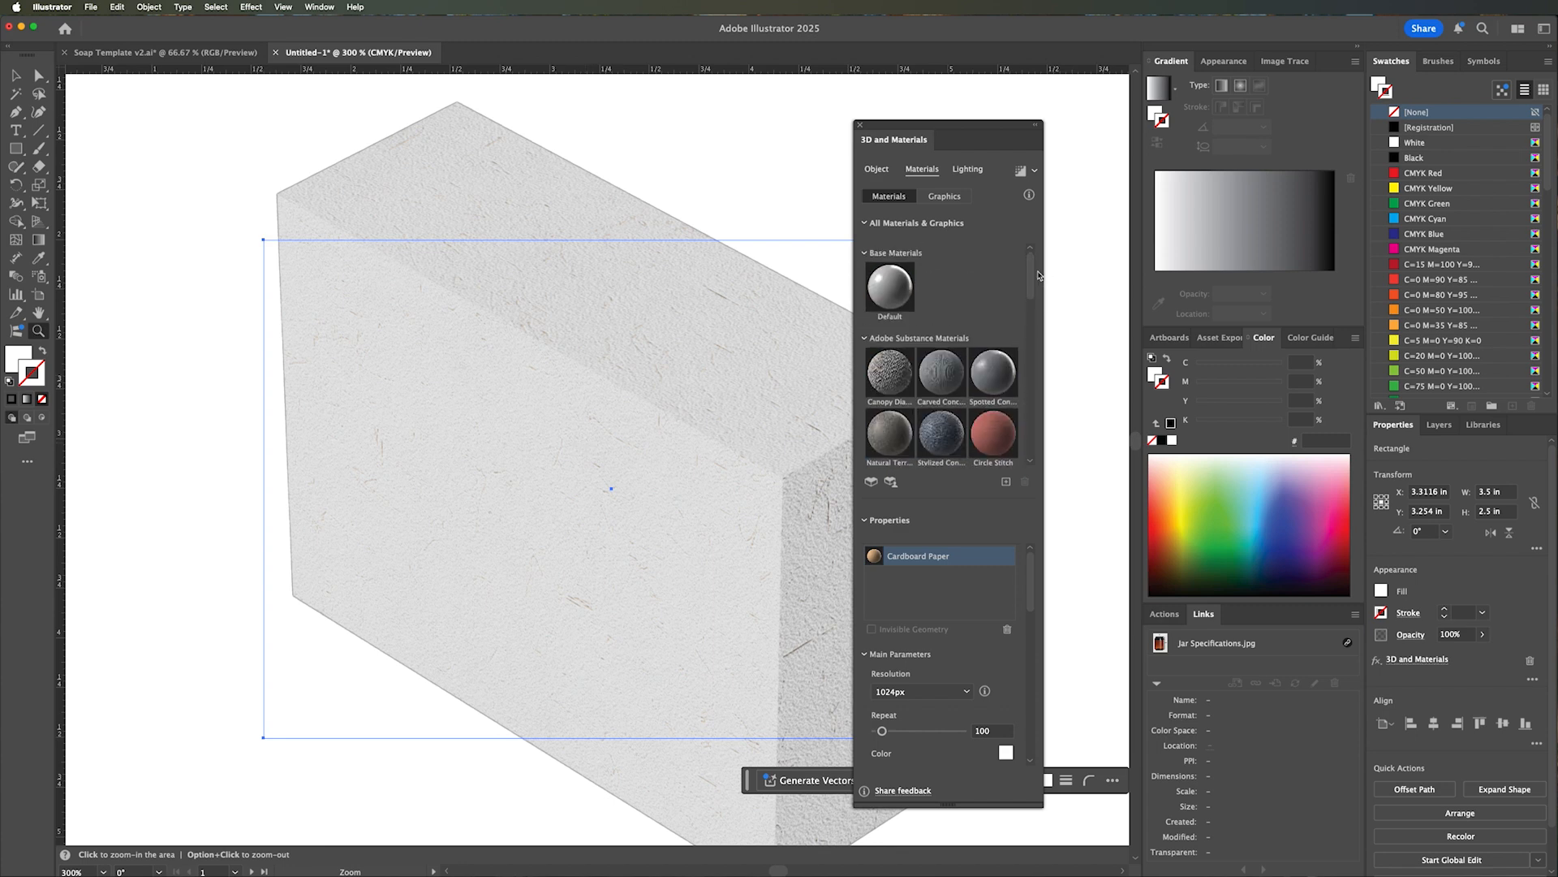
{"action": "left_click", "coordinate": [891, 291]}
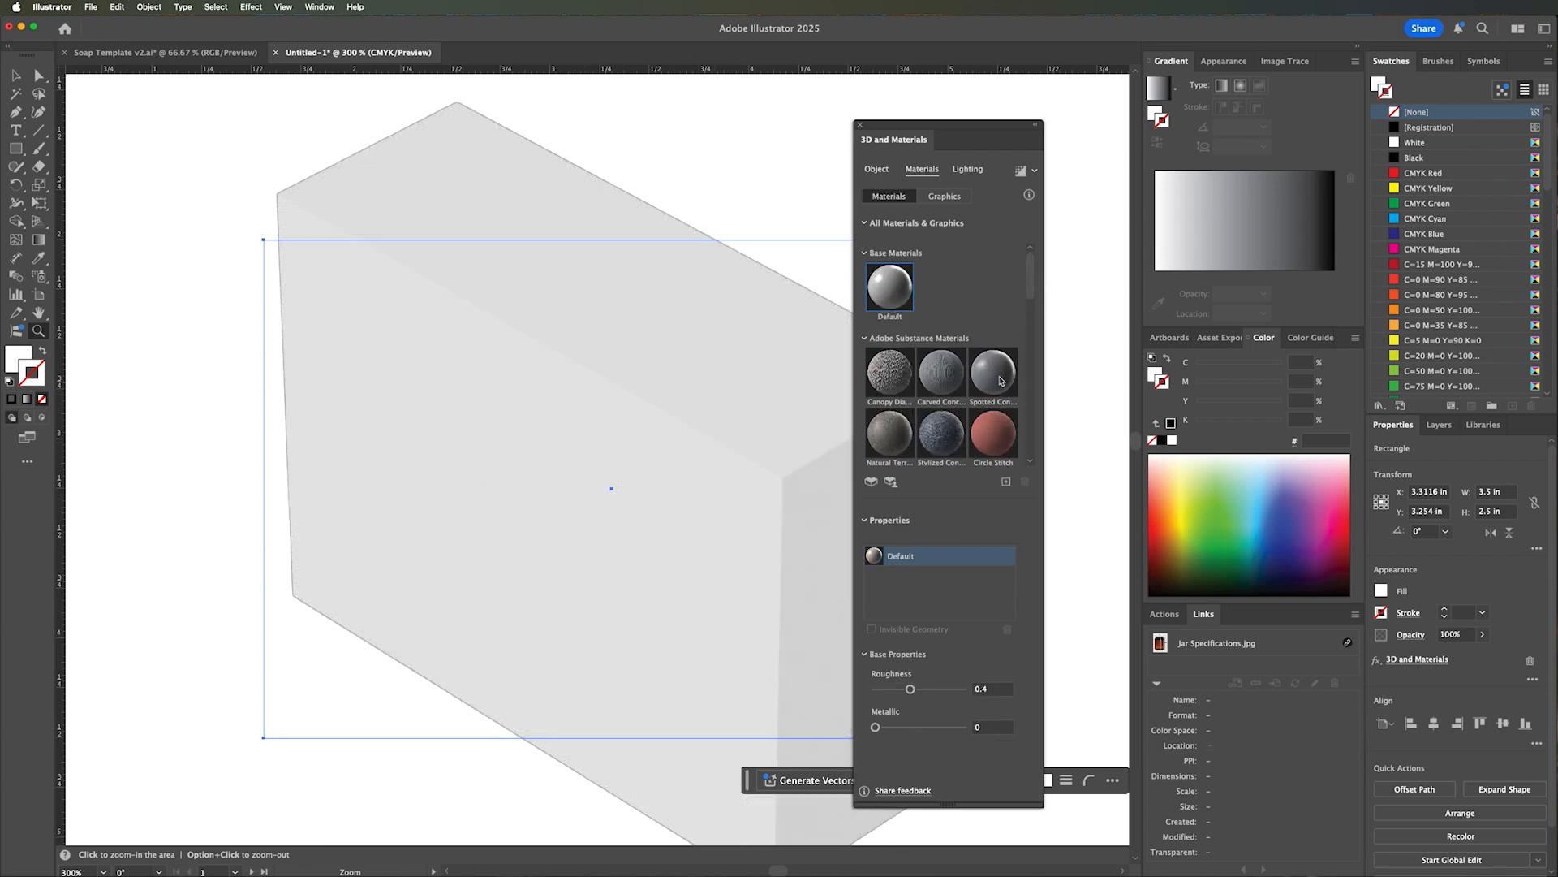
{"action": "left_click_drag", "start_coordinate": [1029, 295], "coordinate": [1030, 264]}
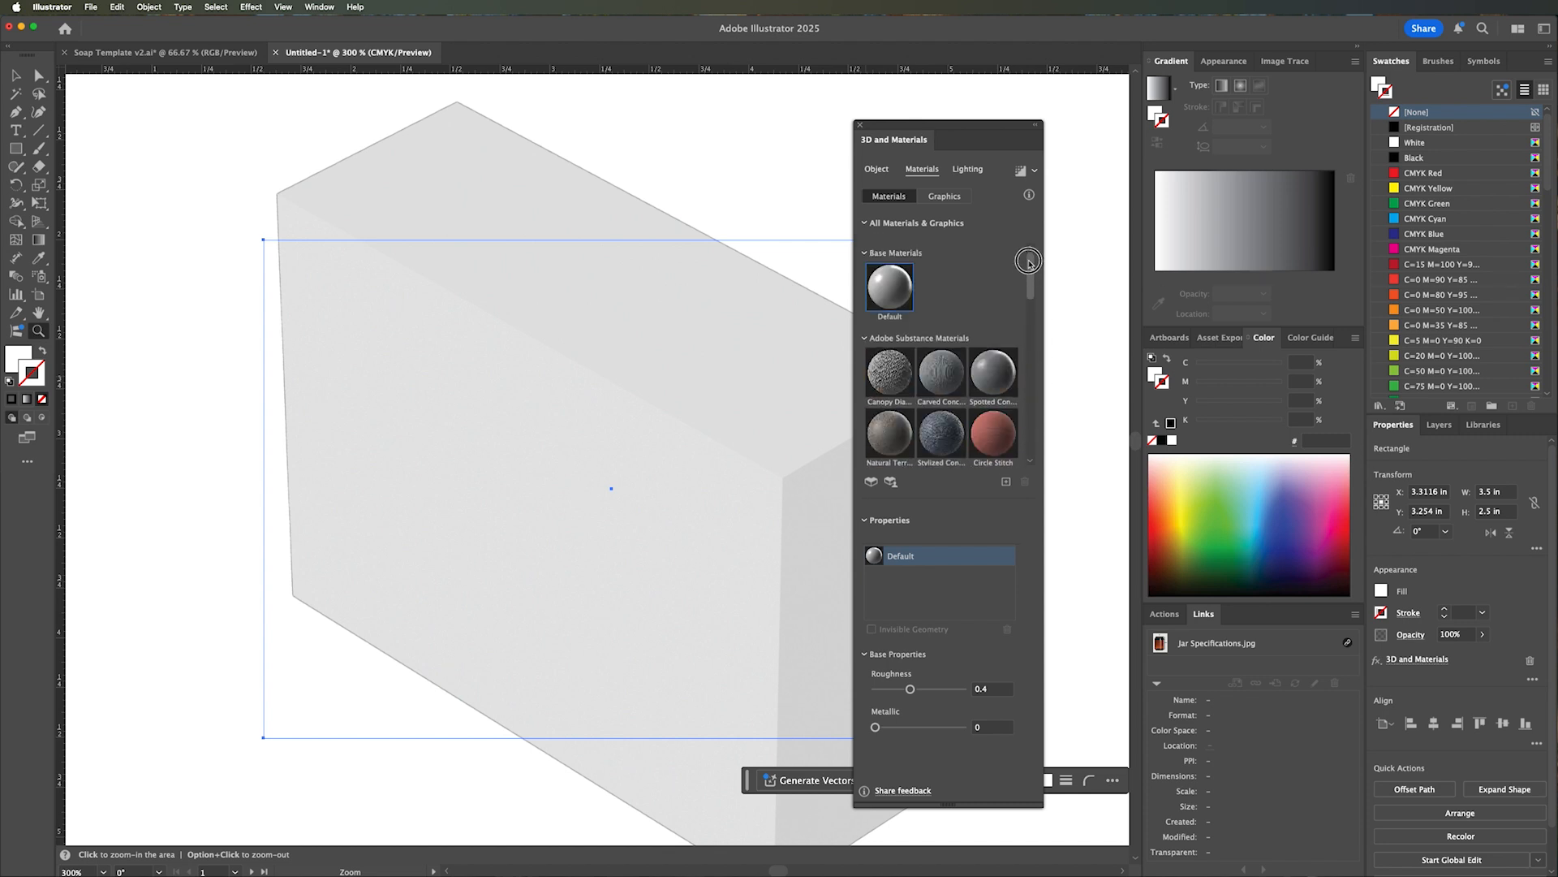
{"action": "left_click", "coordinate": [613, 419], "text": "alt"}
{"action": "left_click", "coordinate": [589, 427], "text": "alt"}
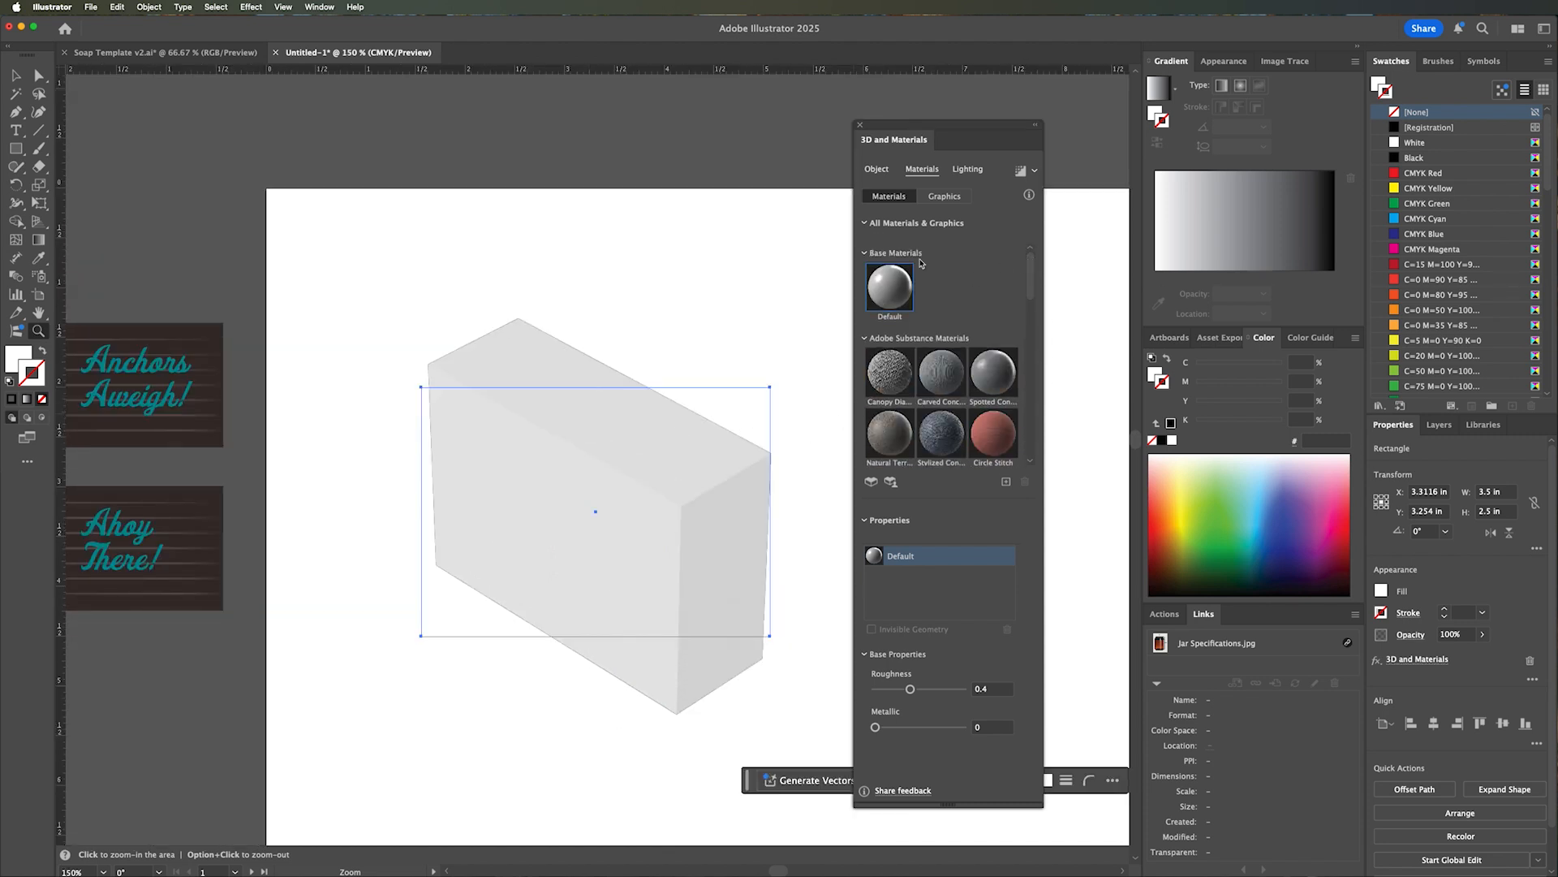
Show the 3D graphics library and delete all the preset symbols from the document.
{"action": "left_click", "coordinate": [940, 197]}
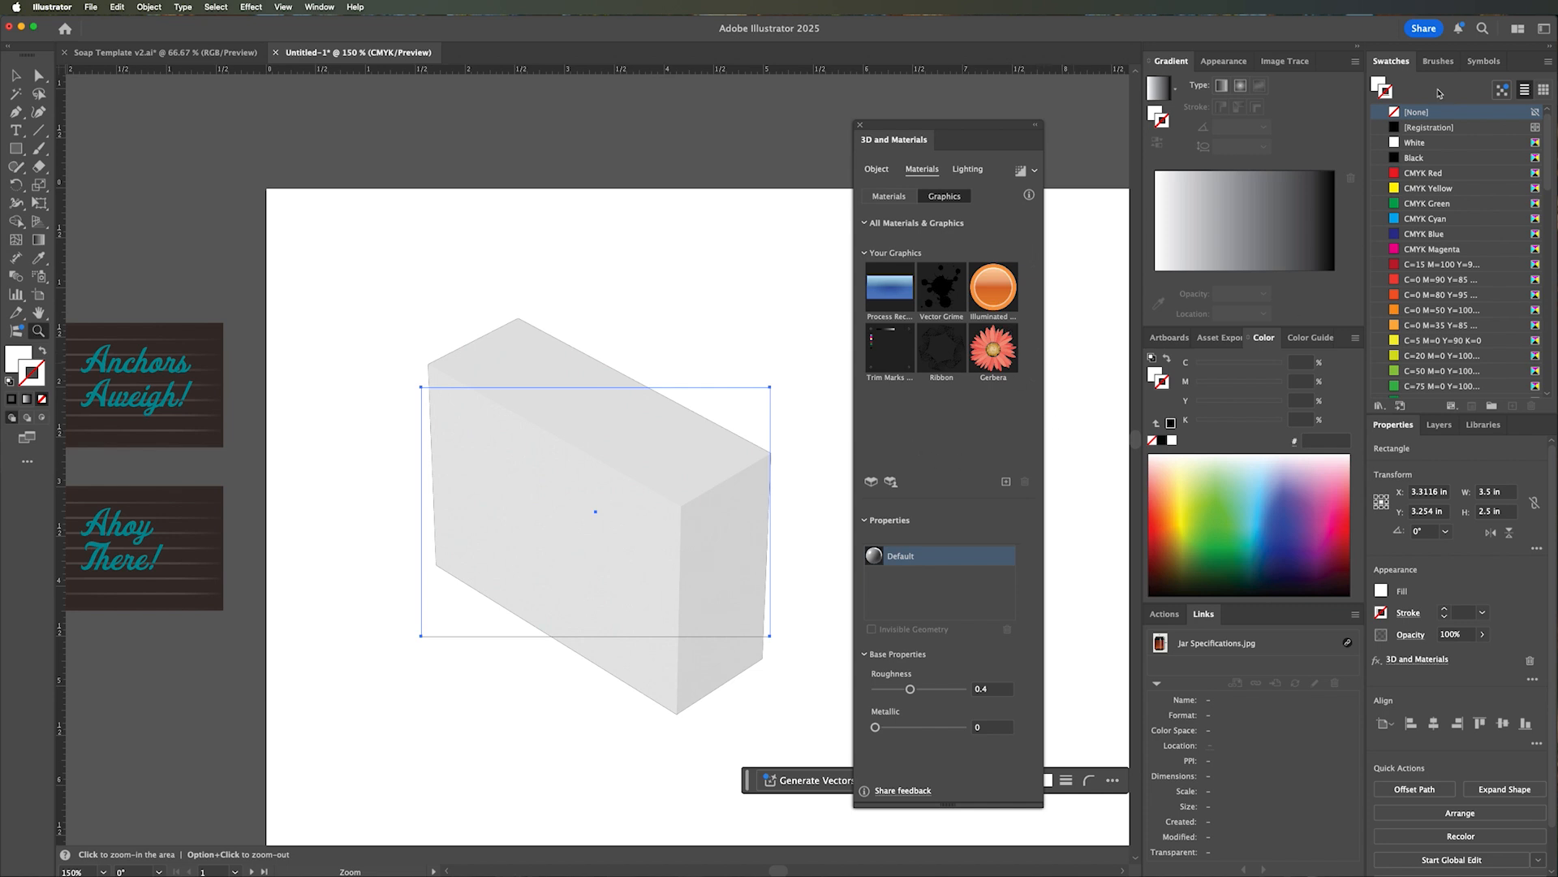
{"action": "left_click", "coordinate": [1480, 67]}
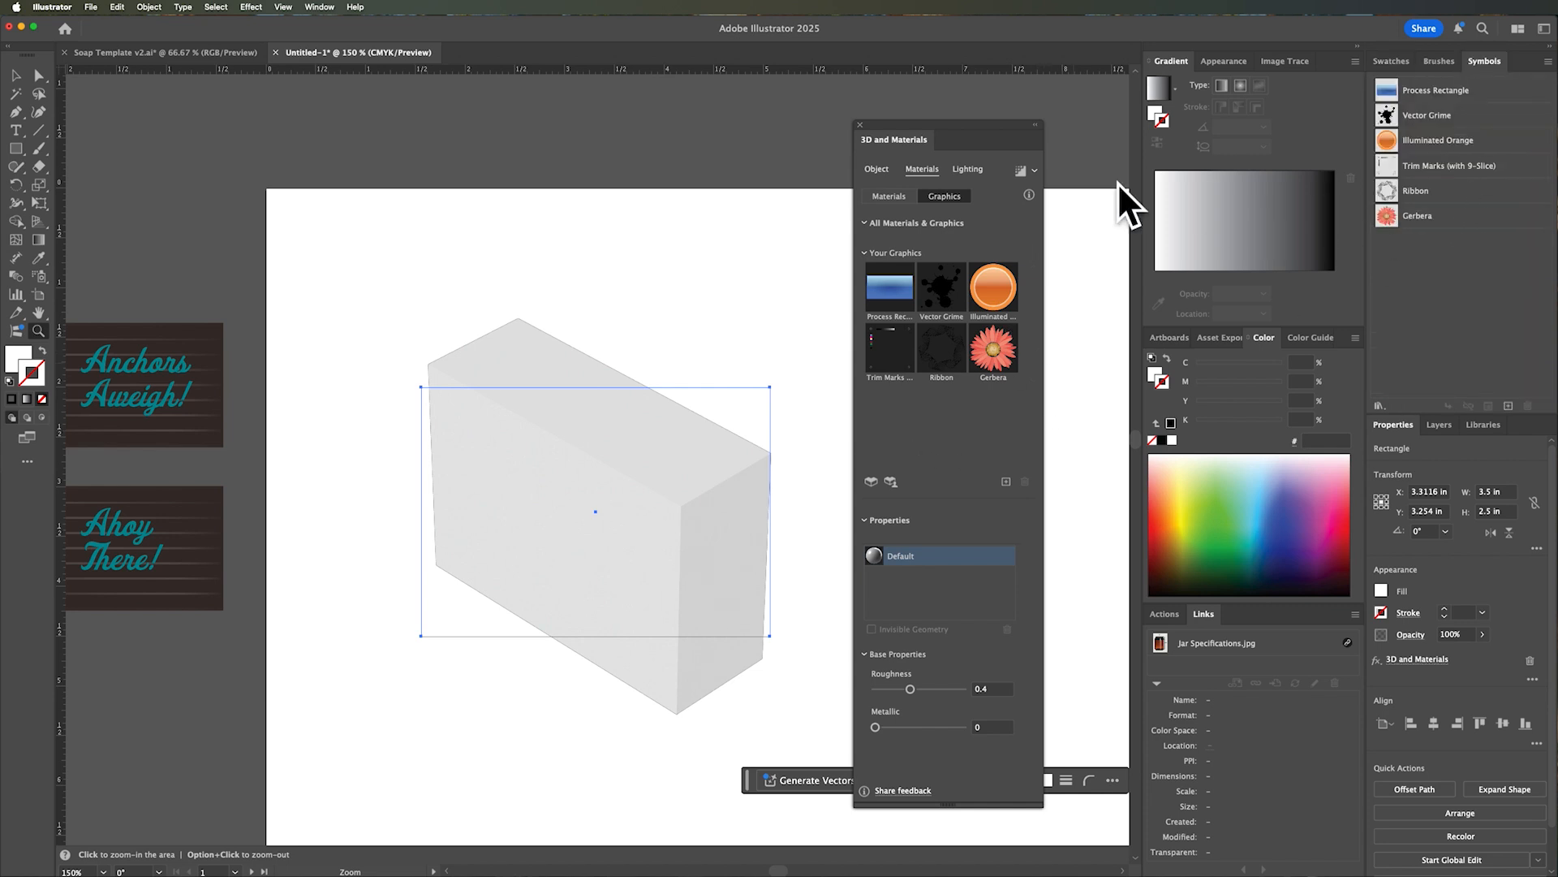
{"action": "left_click", "coordinate": [16, 74]}
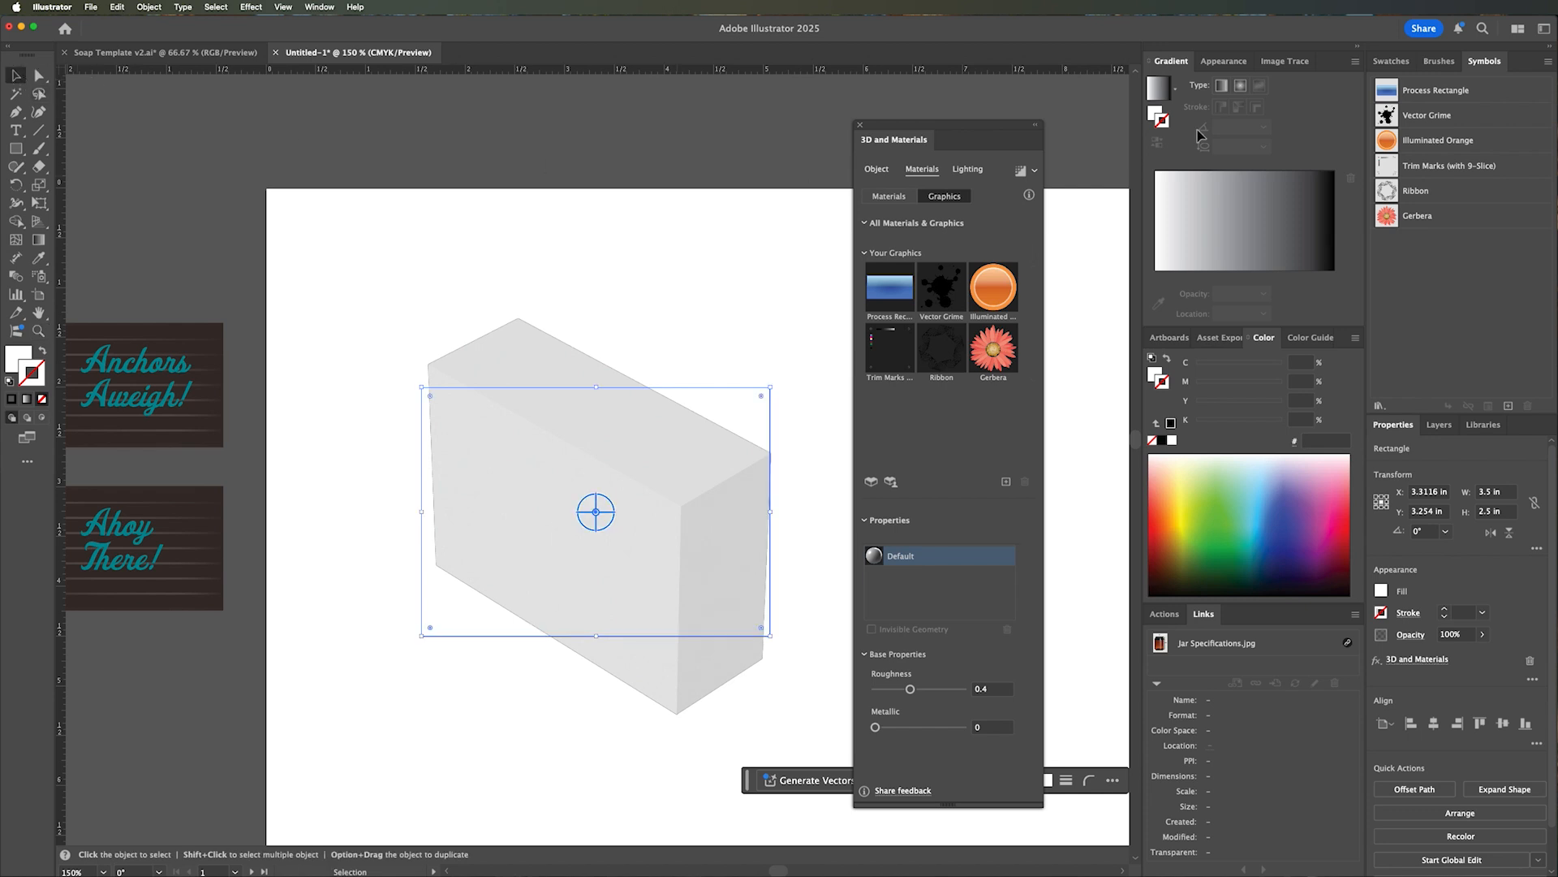
{"action": "left_click", "coordinate": [1438, 95]}
{"action": "left_click", "coordinate": [1472, 223], "text": "shift"}
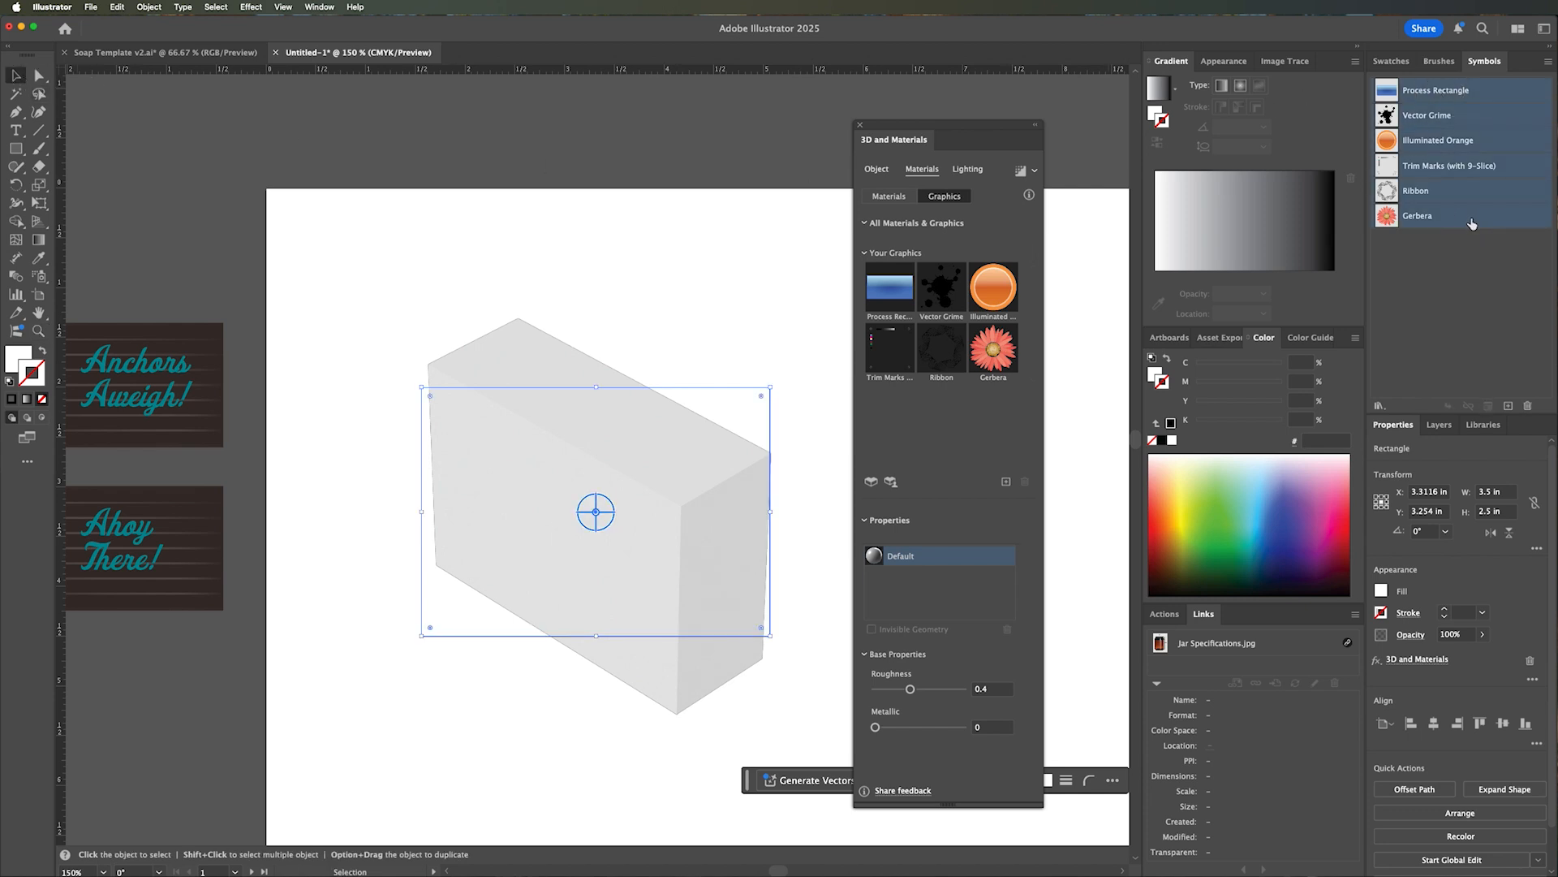
{"action": "left_click", "coordinate": [1527, 405]}
{"action": "left_click", "coordinate": [833, 473]}
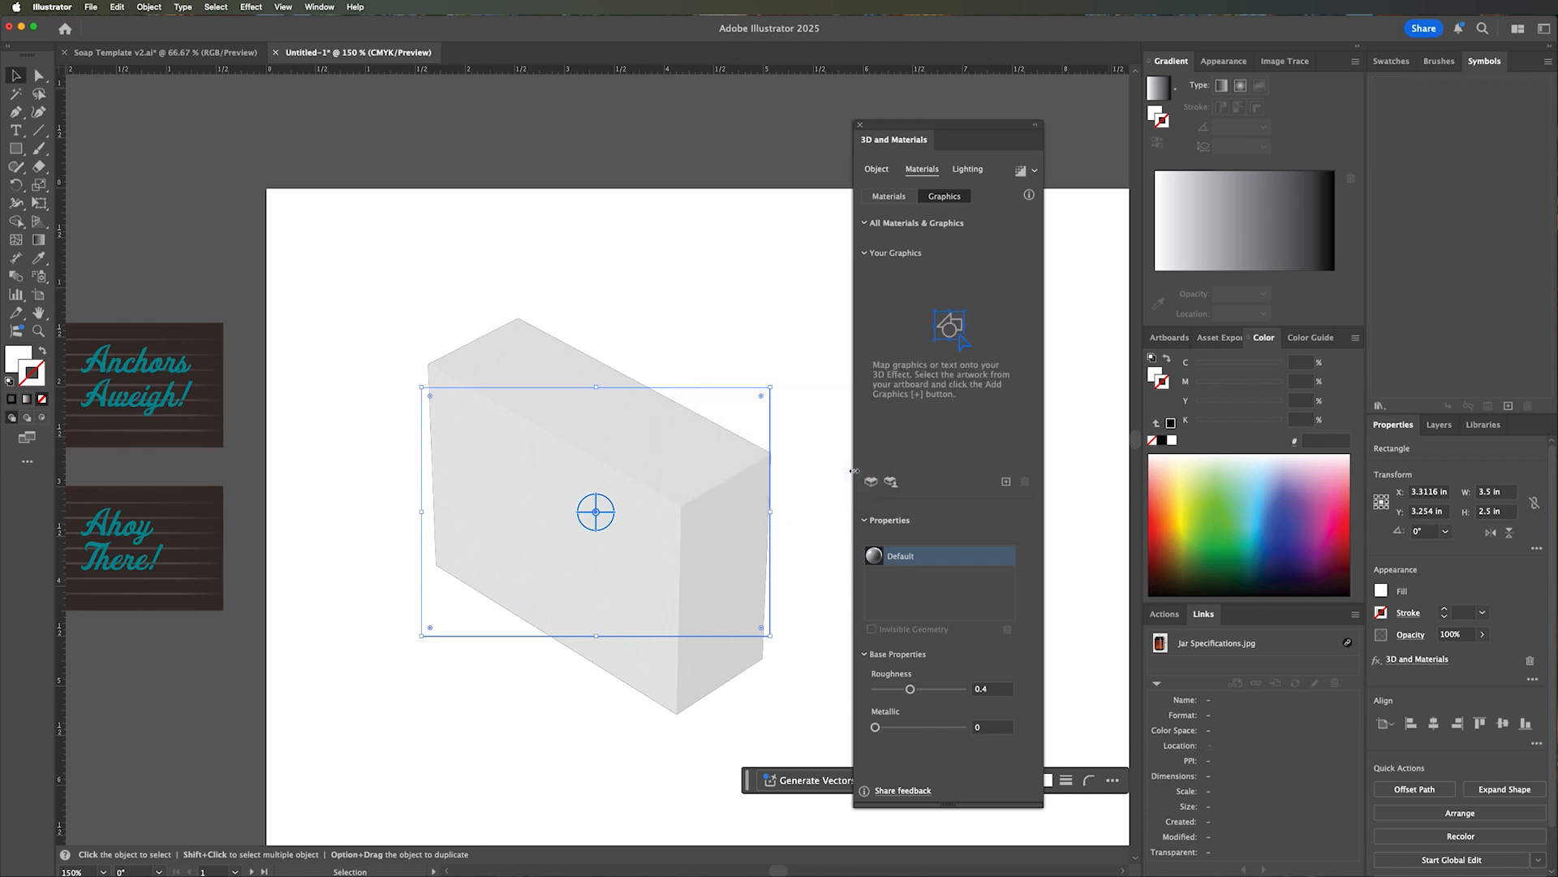
Save the large anchor front label as a static symbol named Soap Front with the Graphic export type.
{"action": "left_click_drag", "start_coordinate": [318, 373], "coordinate": [713, 393]}
{"action": "left_click_drag", "start_coordinate": [491, 397], "coordinate": [734, 377]}
{"action": "left_click_drag", "start_coordinate": [592, 390], "coordinate": [548, 386]}
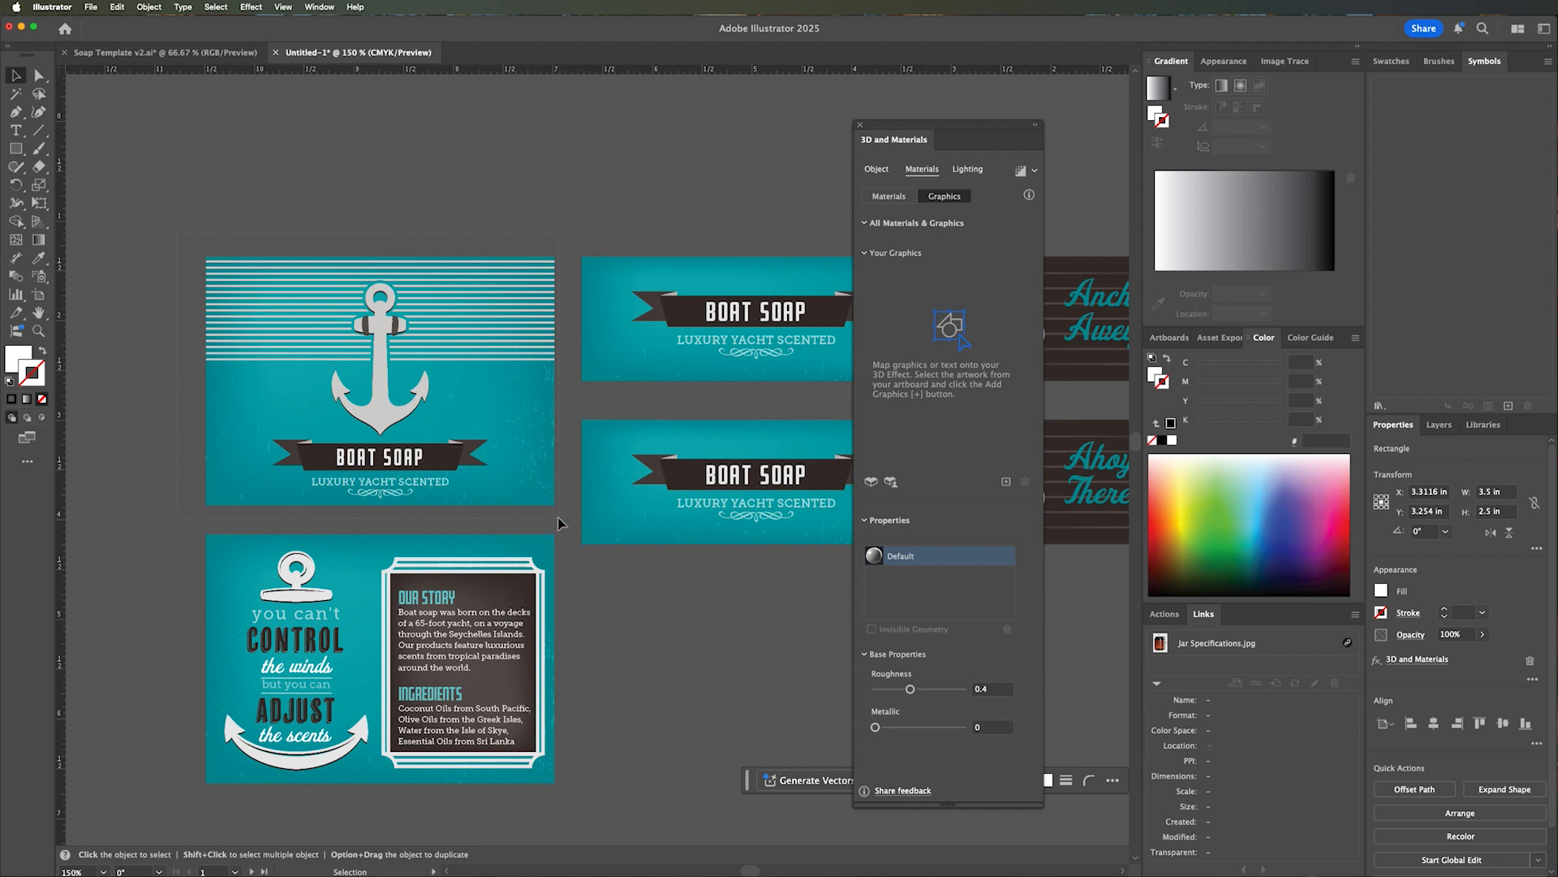
{"action": "left_click", "coordinate": [515, 448]}
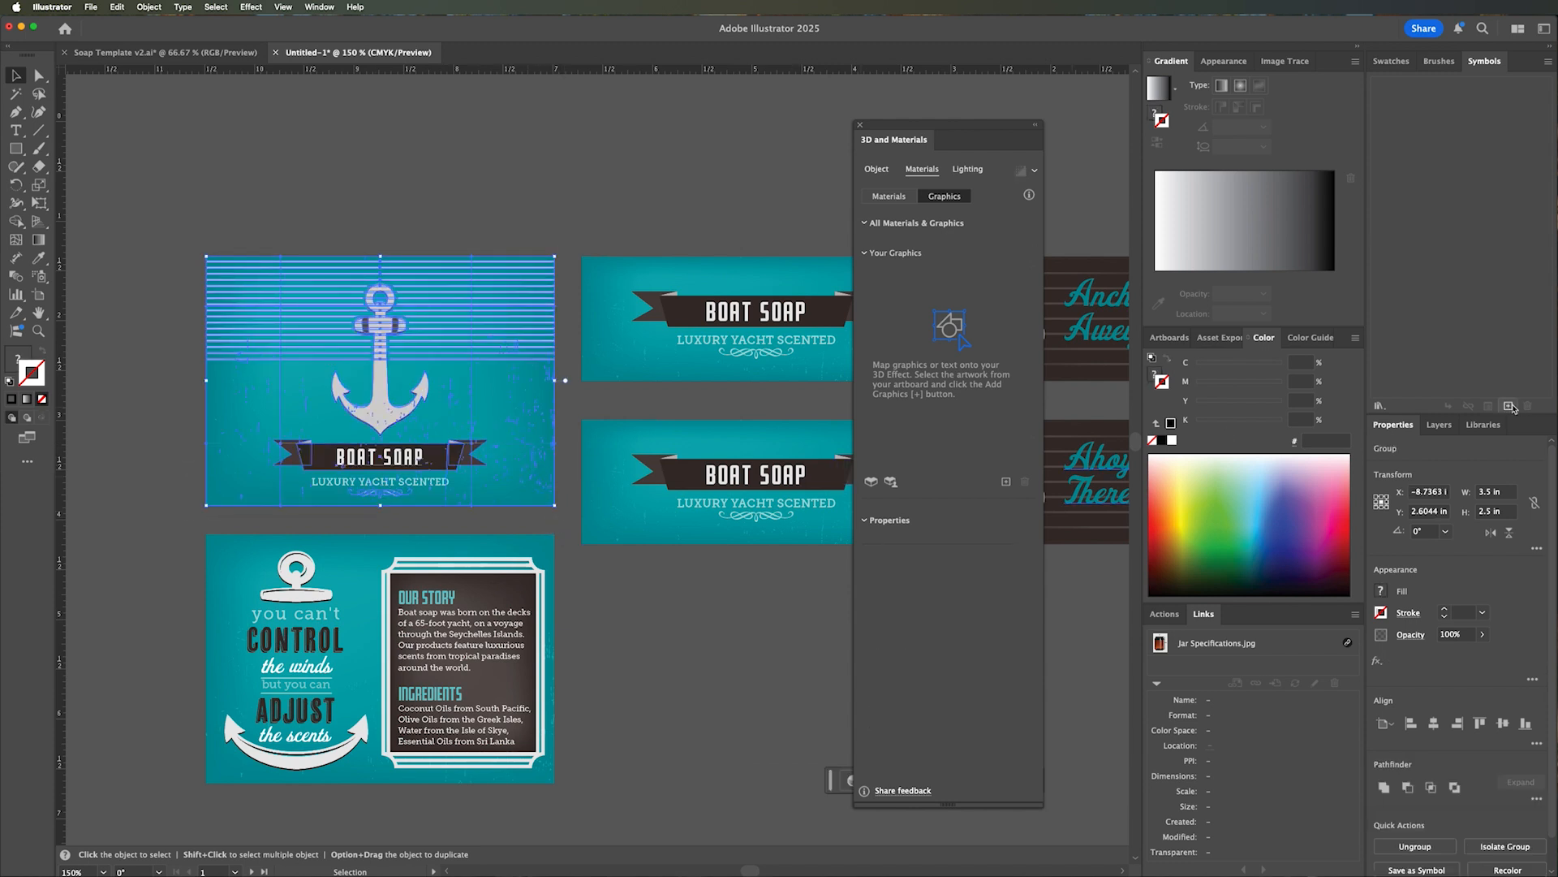
{"action": "left_click", "coordinate": [1509, 406]}
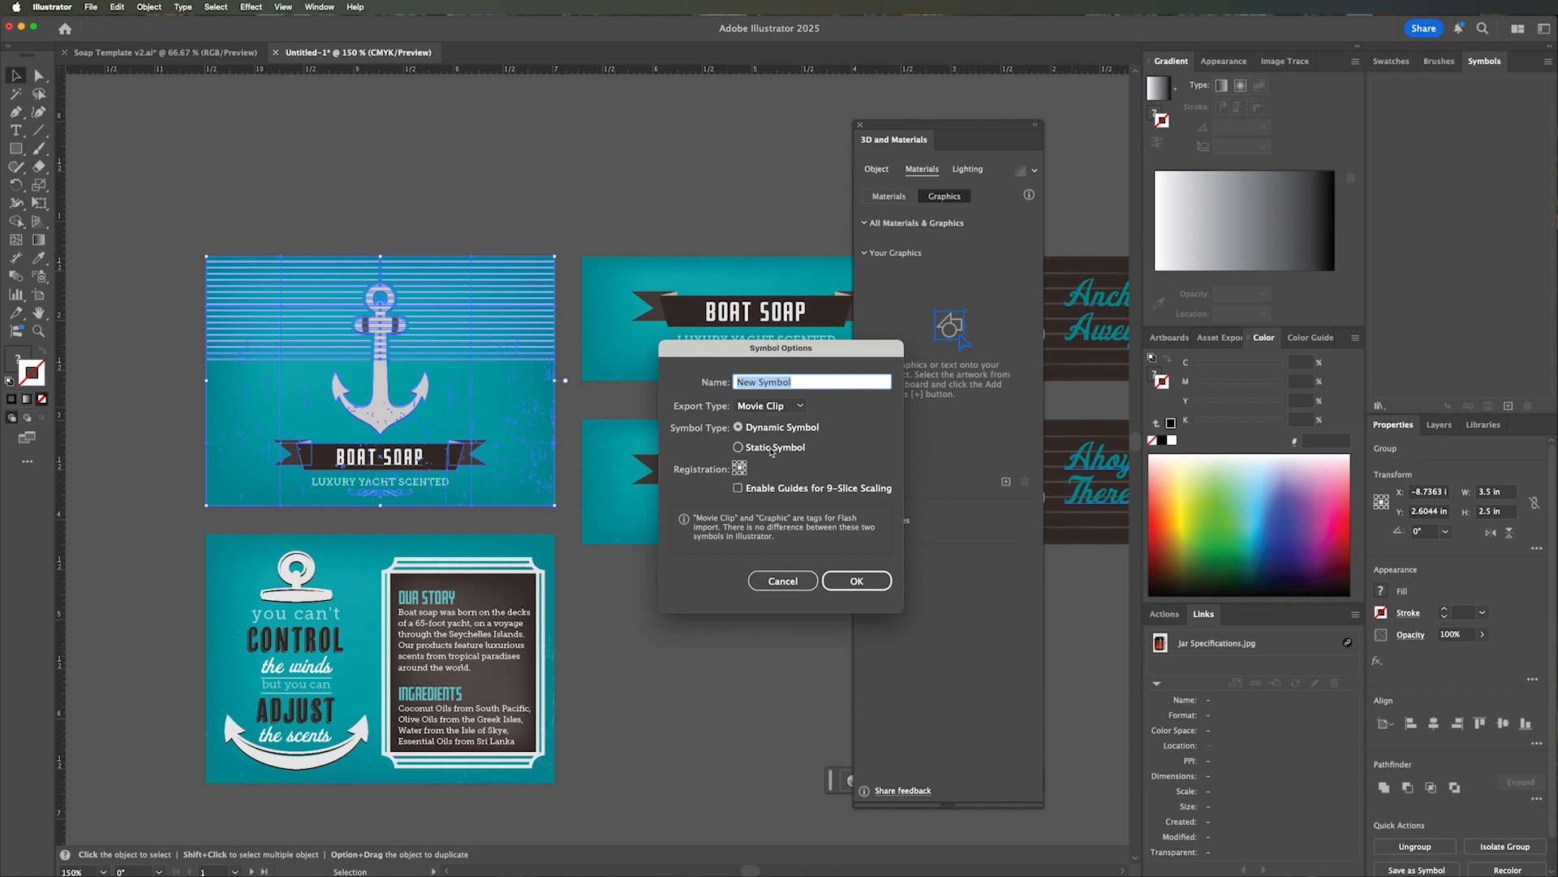
{"action": "left_click", "coordinate": [772, 450]}
{"action": "left_click", "coordinate": [771, 405]}
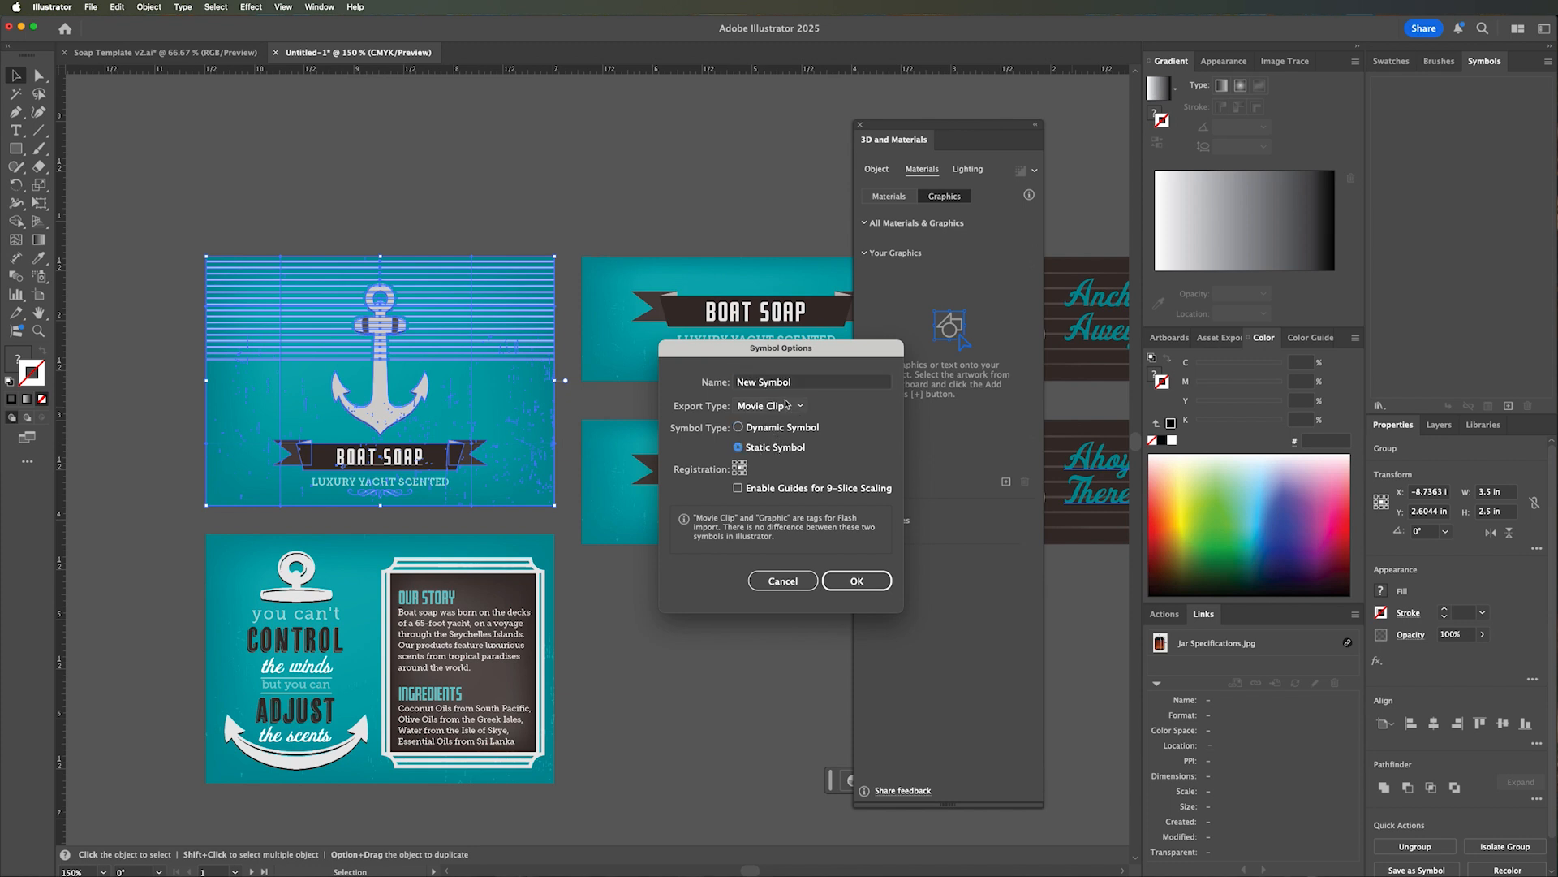
{"action": "left_click", "coordinate": [778, 427]}
{"action": "left_click_drag", "start_coordinate": [795, 385], "coordinate": [733, 385]}
{"action": "type", "text": "Soap Front"}
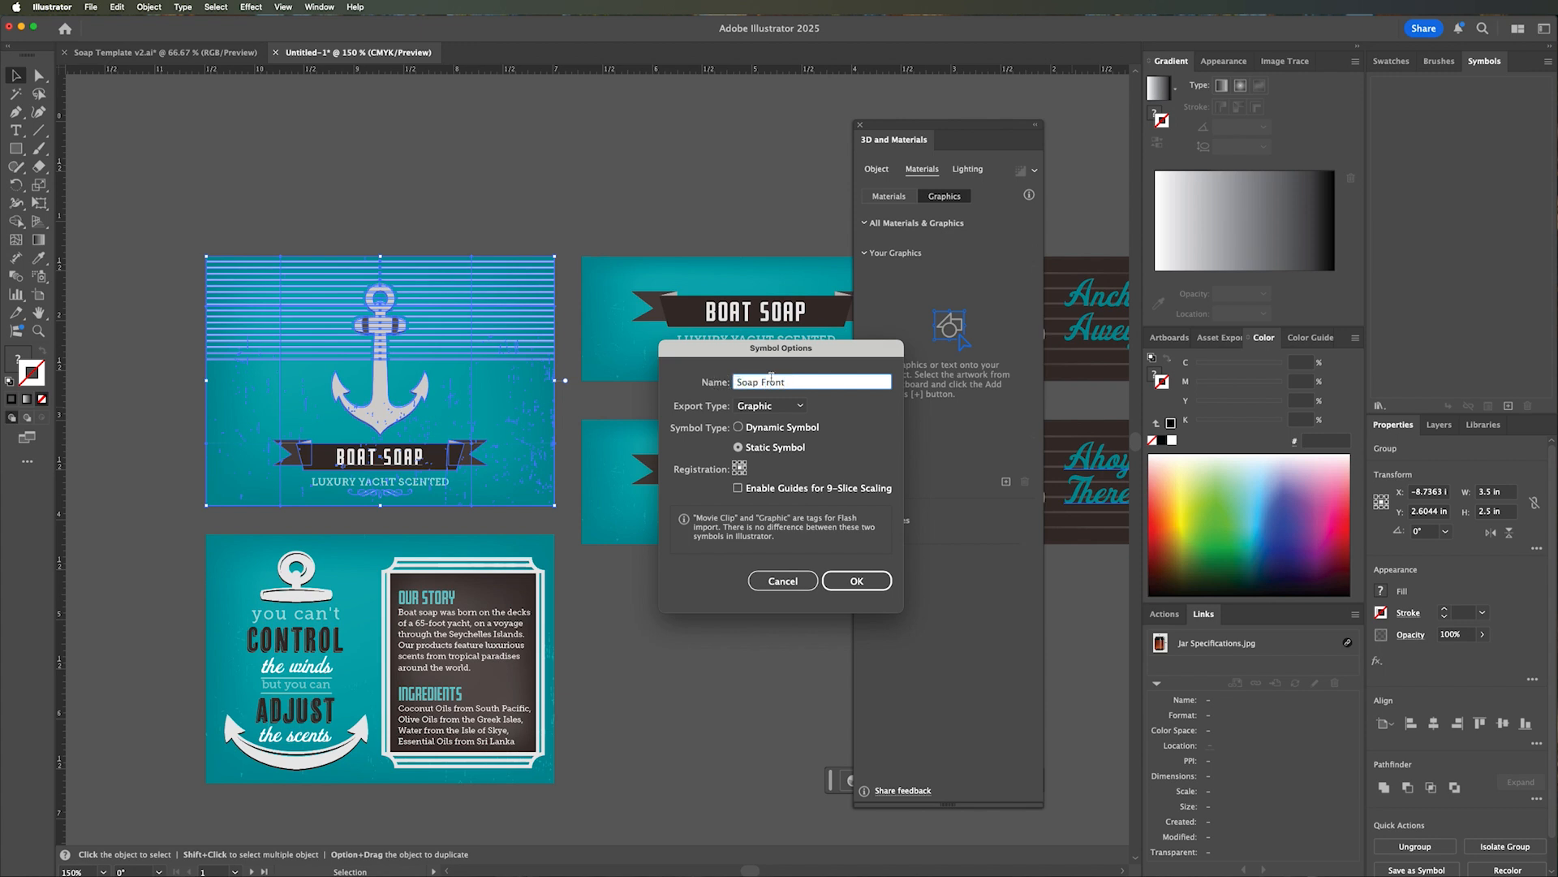
{"action": "left_click", "coordinate": [865, 585]}
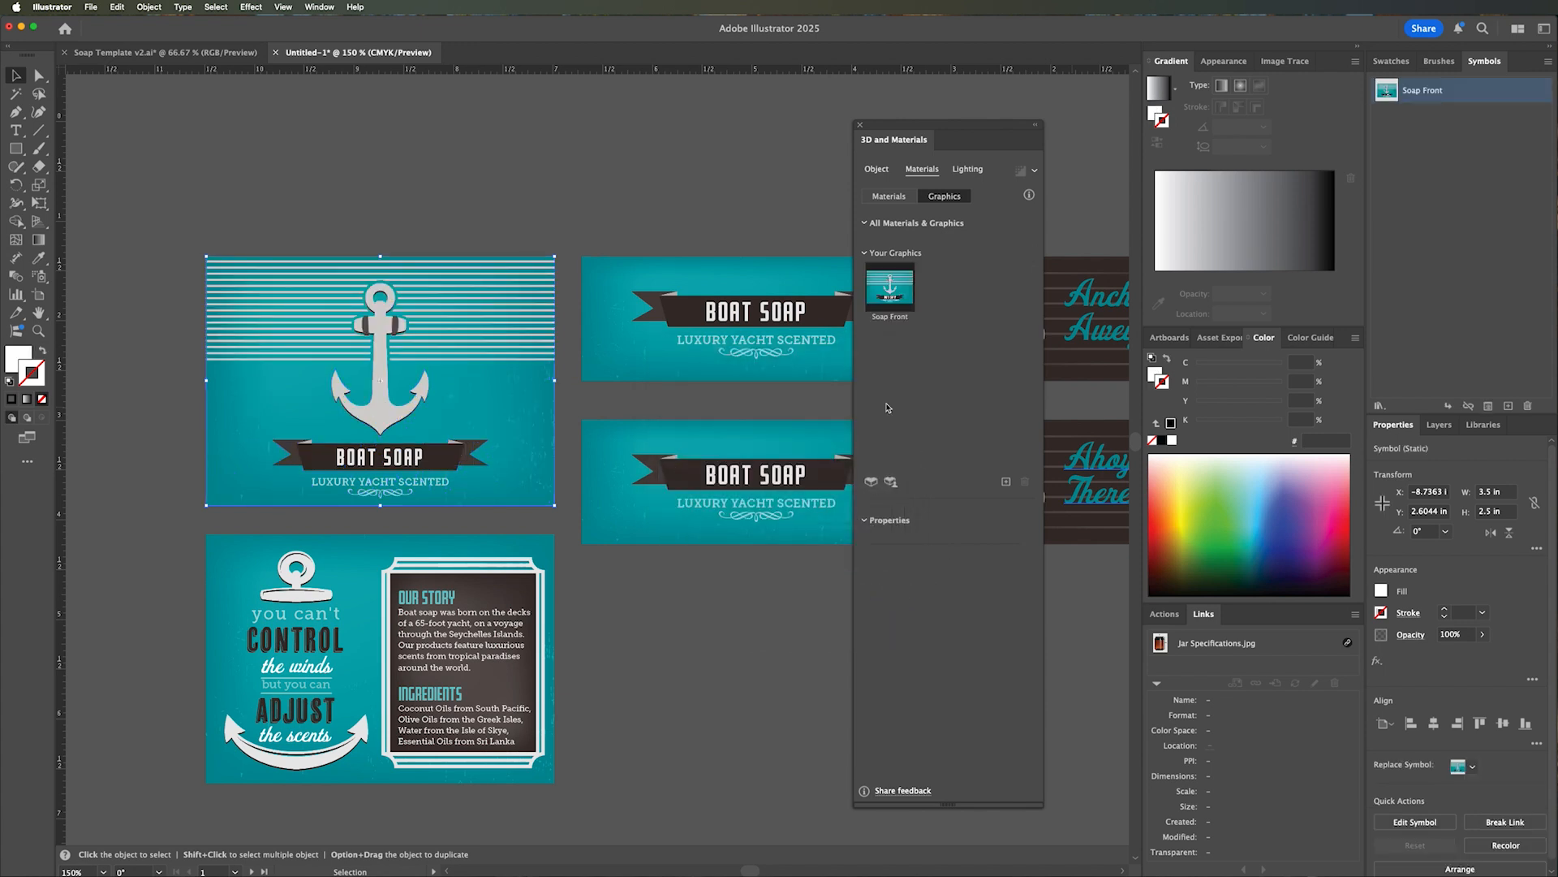
Save the lower wide teal Boat Soap label as a static Graphic symbol named Soap Side.
{"action": "left_click_drag", "start_coordinate": [699, 390], "coordinate": [445, 375]}
{"action": "left_click_drag", "start_coordinate": [321, 400], "coordinate": [696, 554]}
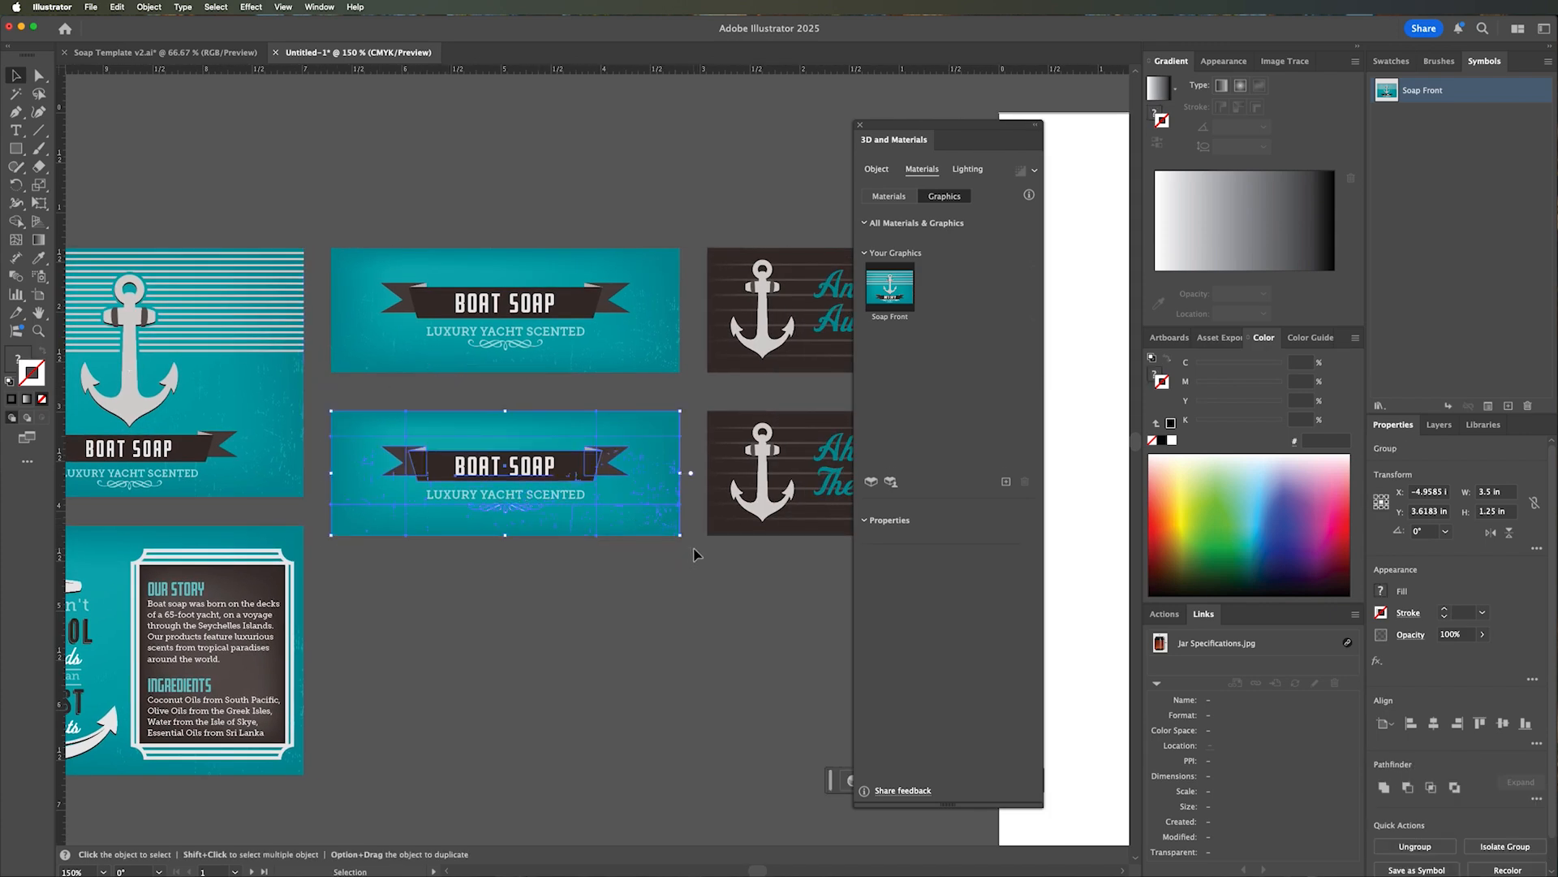
{"action": "left_click", "coordinate": [1508, 406]}
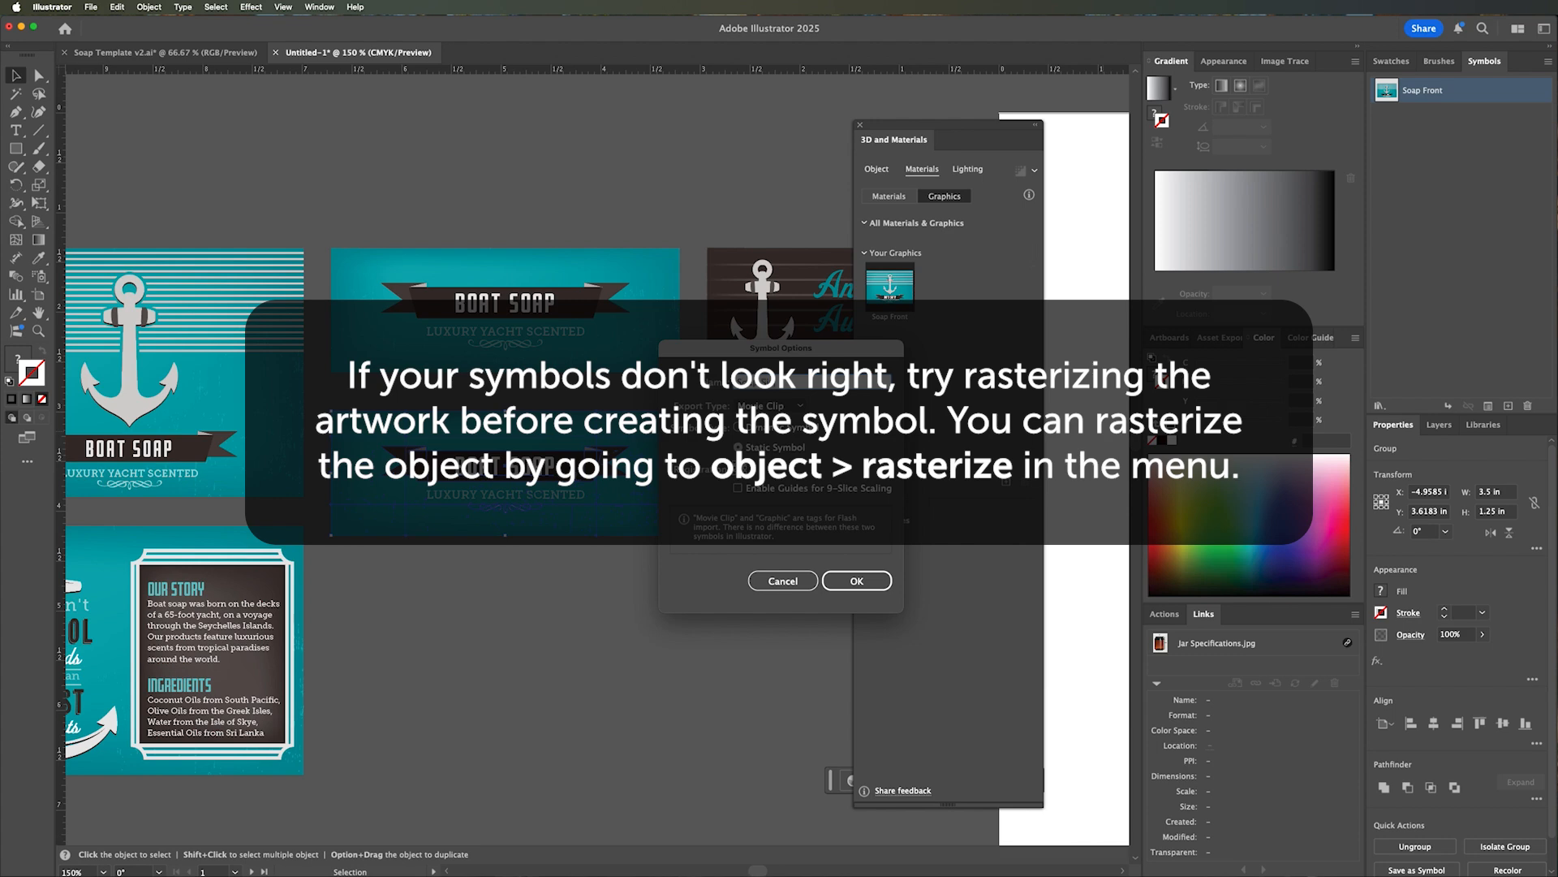
{"action": "left_click", "coordinate": [772, 405]}
{"action": "left_click", "coordinate": [771, 442]}
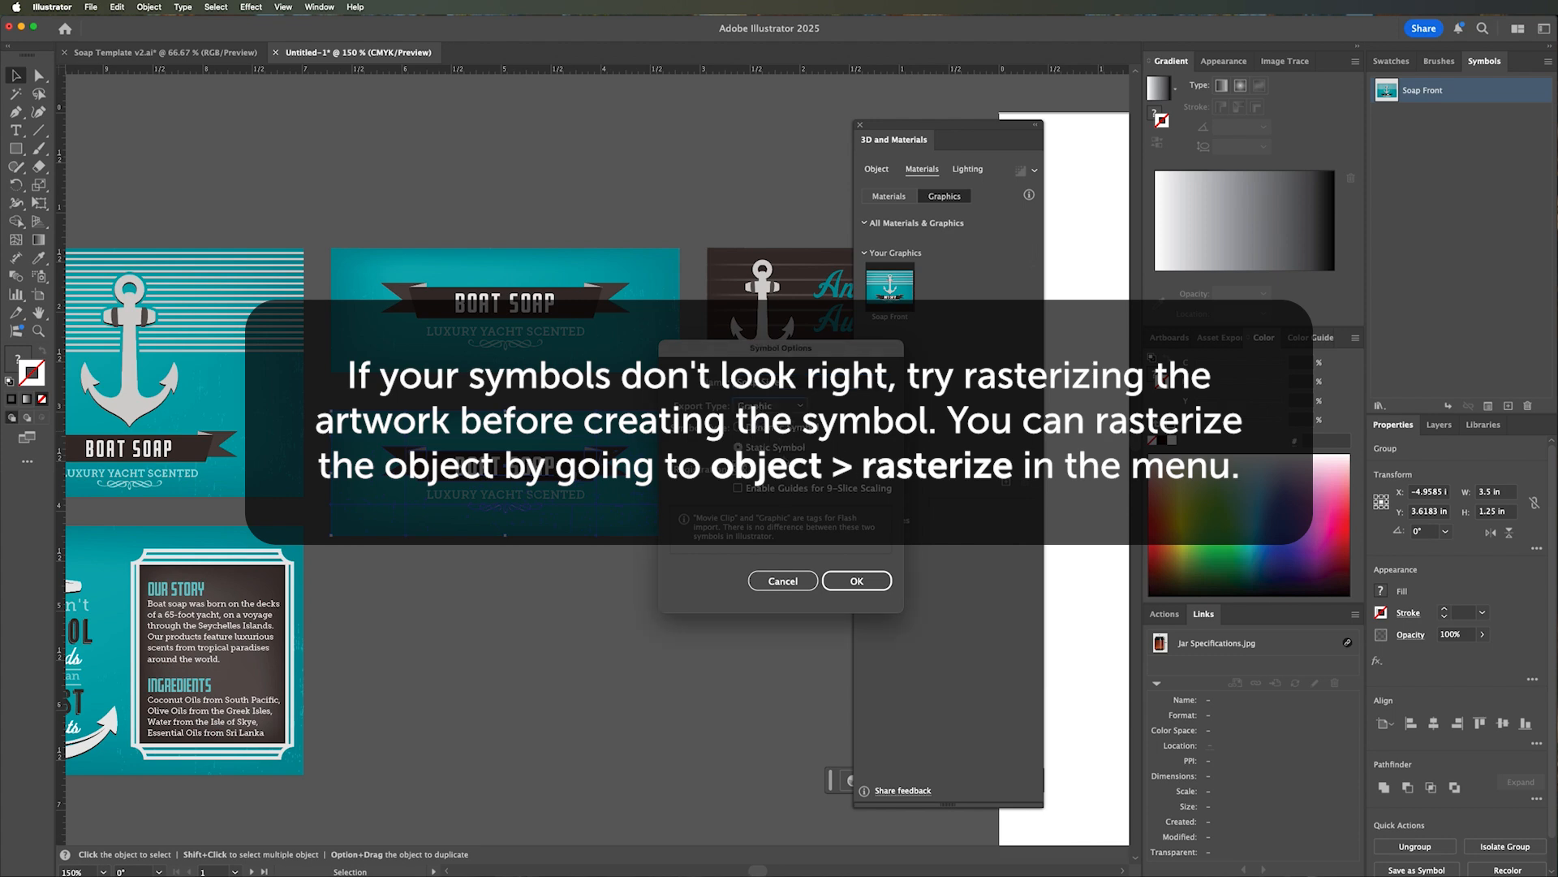
{"action": "left_click", "coordinate": [846, 587]}
Save the Ahoy There! label as a static symbol named Soap Vertical with the Graphic export type.
{"action": "left_click_drag", "start_coordinate": [751, 406], "coordinate": [611, 517]}
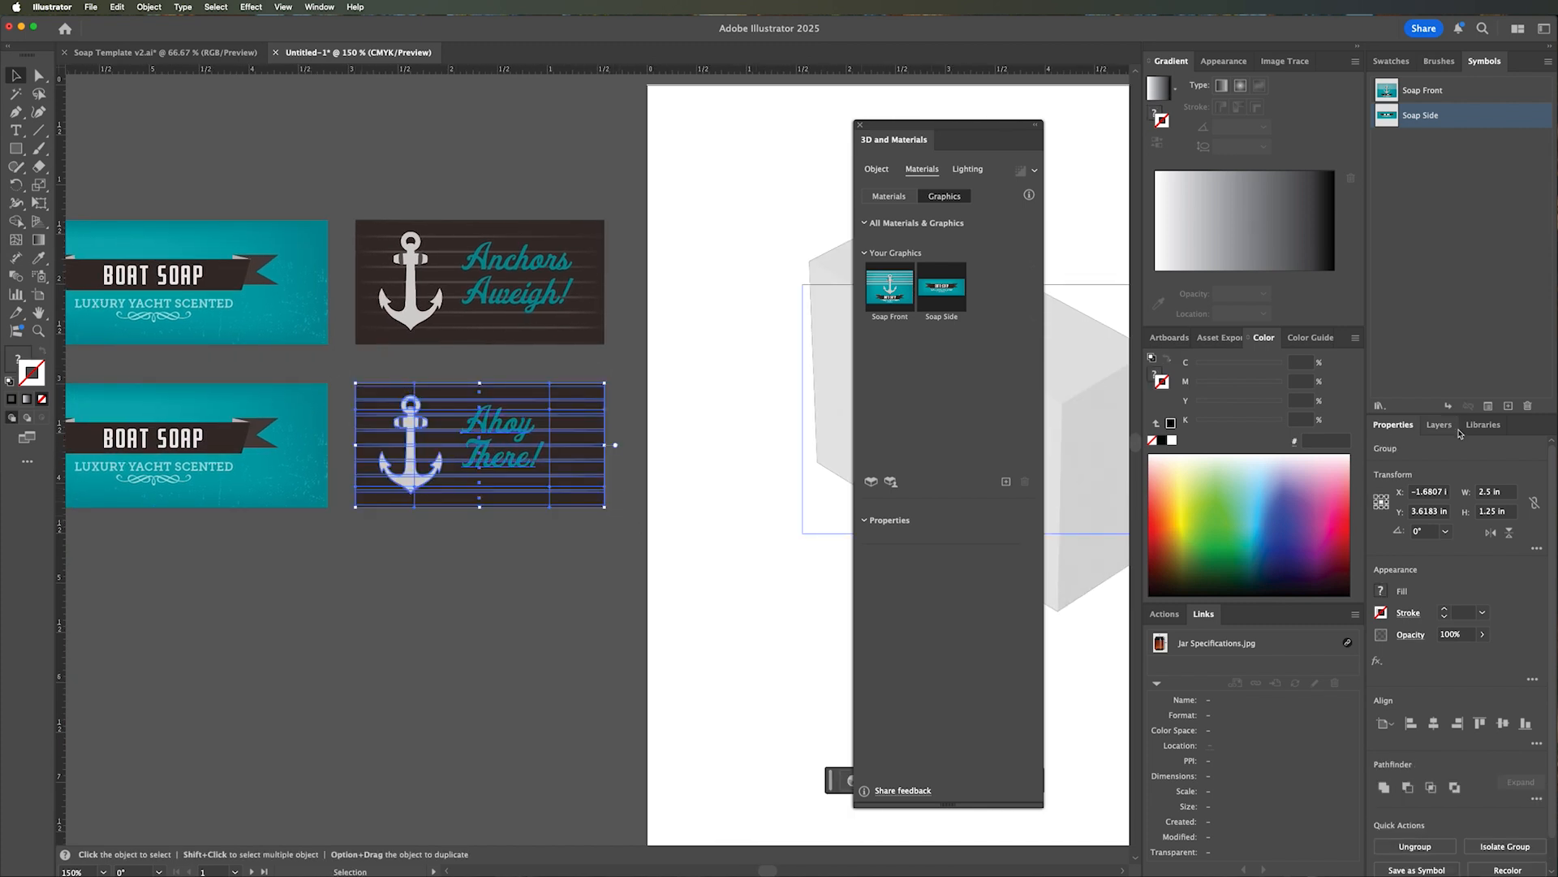
{"action": "left_click", "coordinate": [1509, 405]}
{"action": "type", "text": "Soap Vertical"}
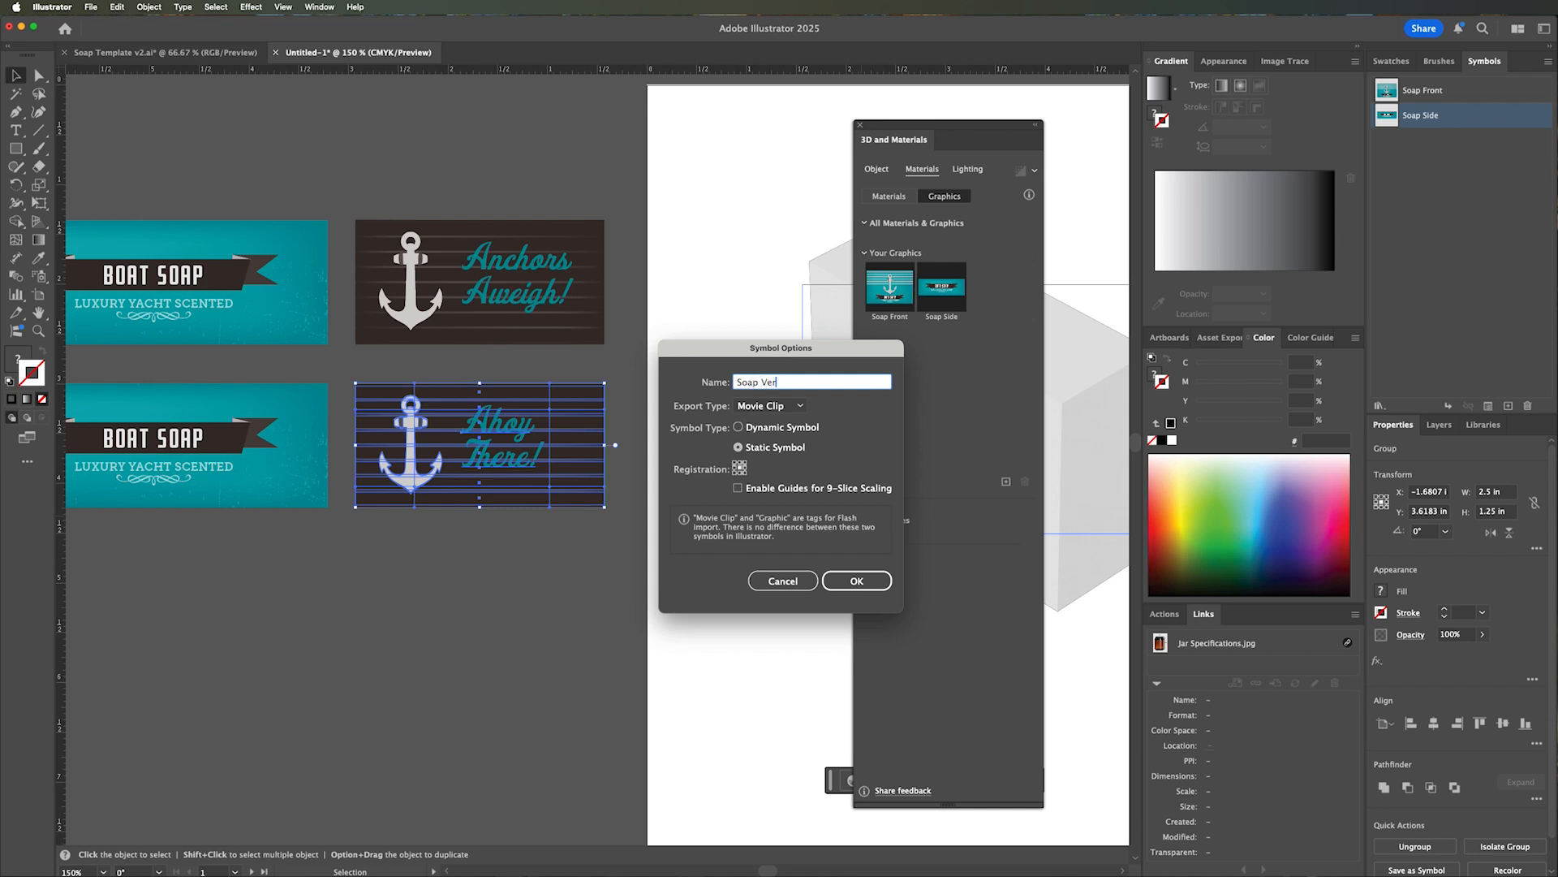
{"action": "left_click", "coordinate": [770, 405]}
{"action": "left_click", "coordinate": [765, 441]}
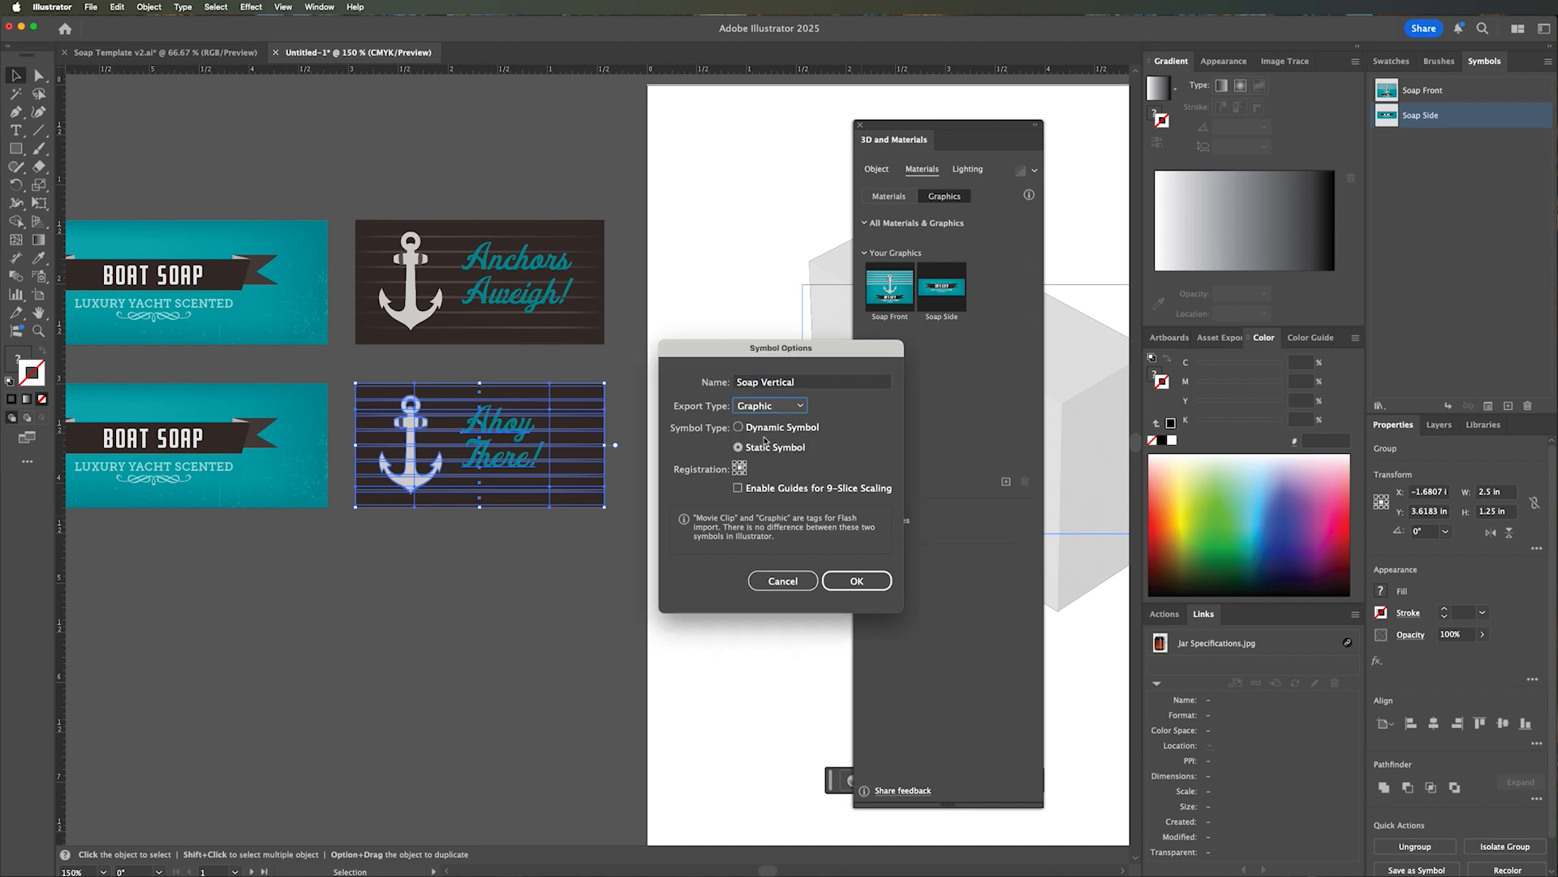
{"action": "left_click", "coordinate": [856, 581]}
Map the Soap Front graphic onto the box's large front face and align it to the edges, keeping its scale at 100%.
{"action": "key", "text": "space"}
{"action": "left_click_drag", "start_coordinate": [715, 381], "coordinate": [329, 345]}
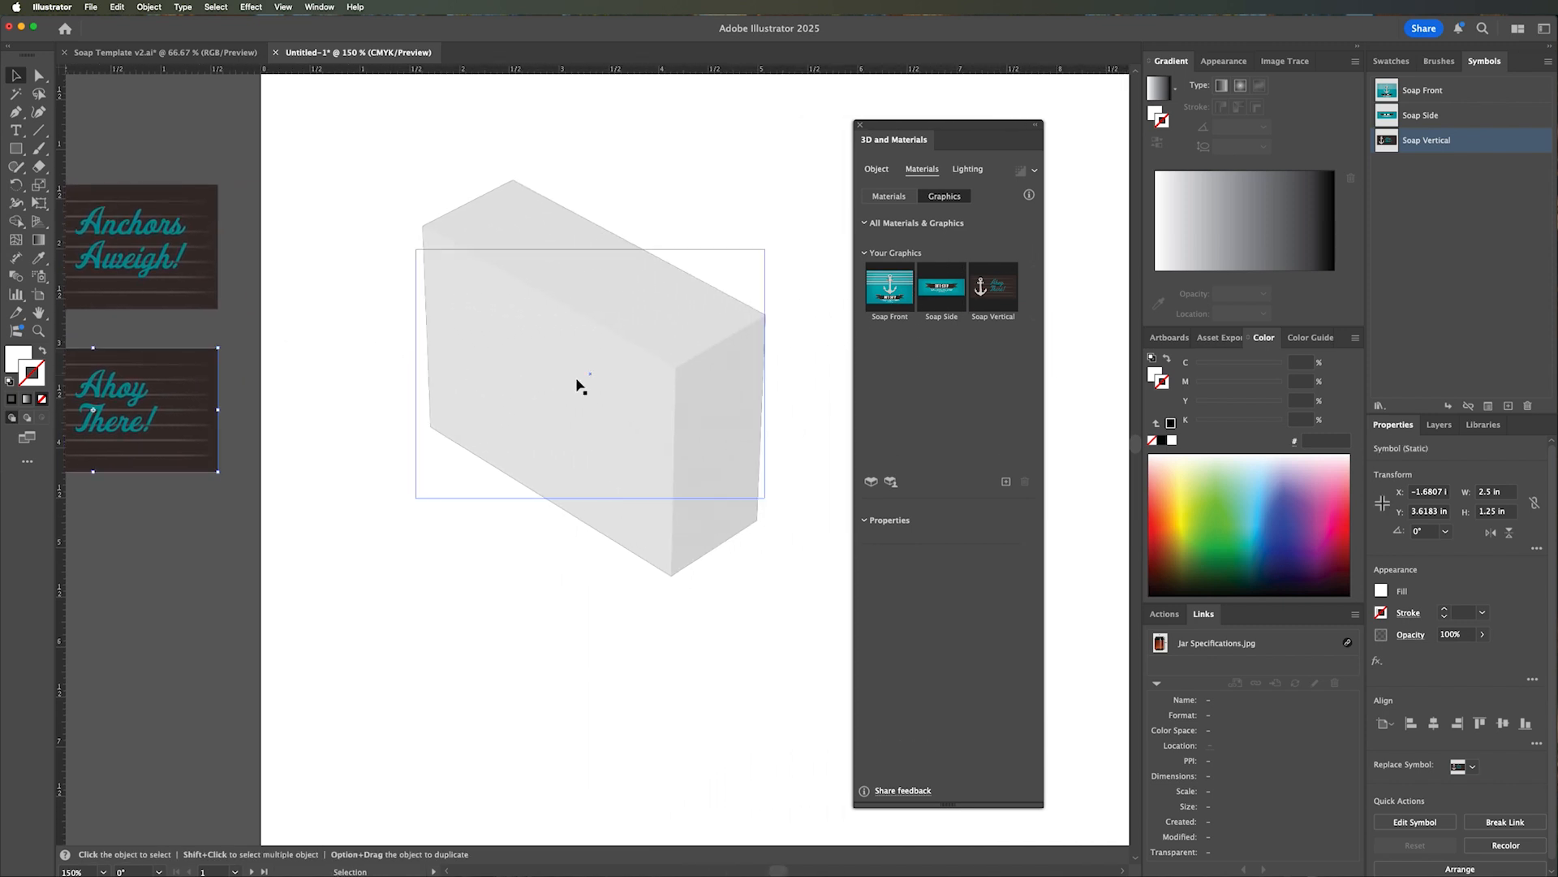
{"action": "left_click", "coordinate": [579, 387]}
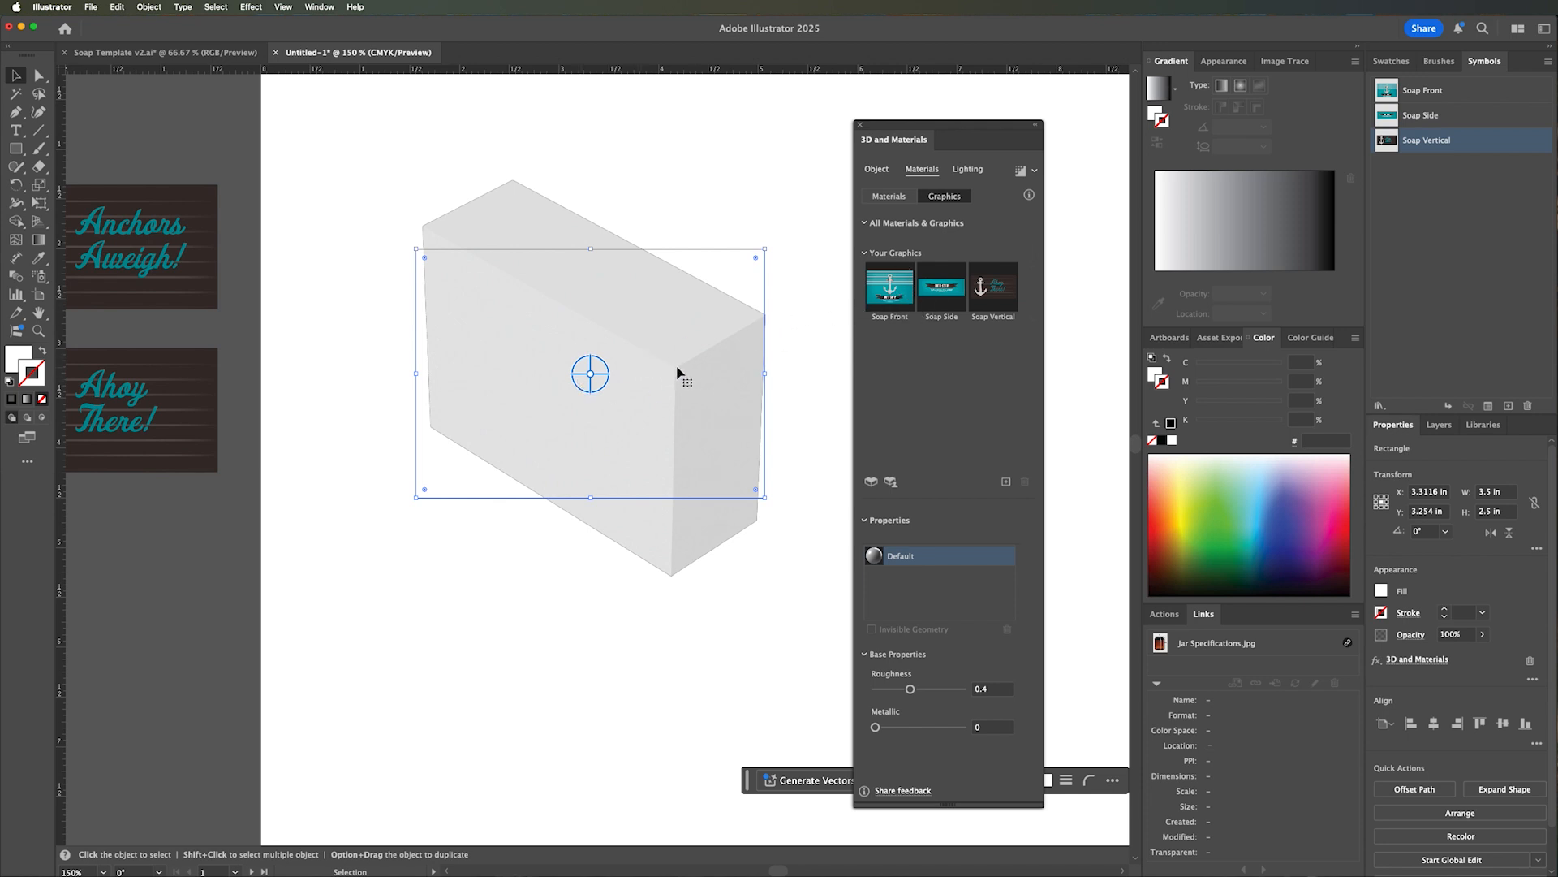
{"action": "mouse_move", "coordinate": [935, 288]}
{"action": "left_click", "coordinate": [862, 262]}
{"action": "left_click", "coordinate": [884, 293]}
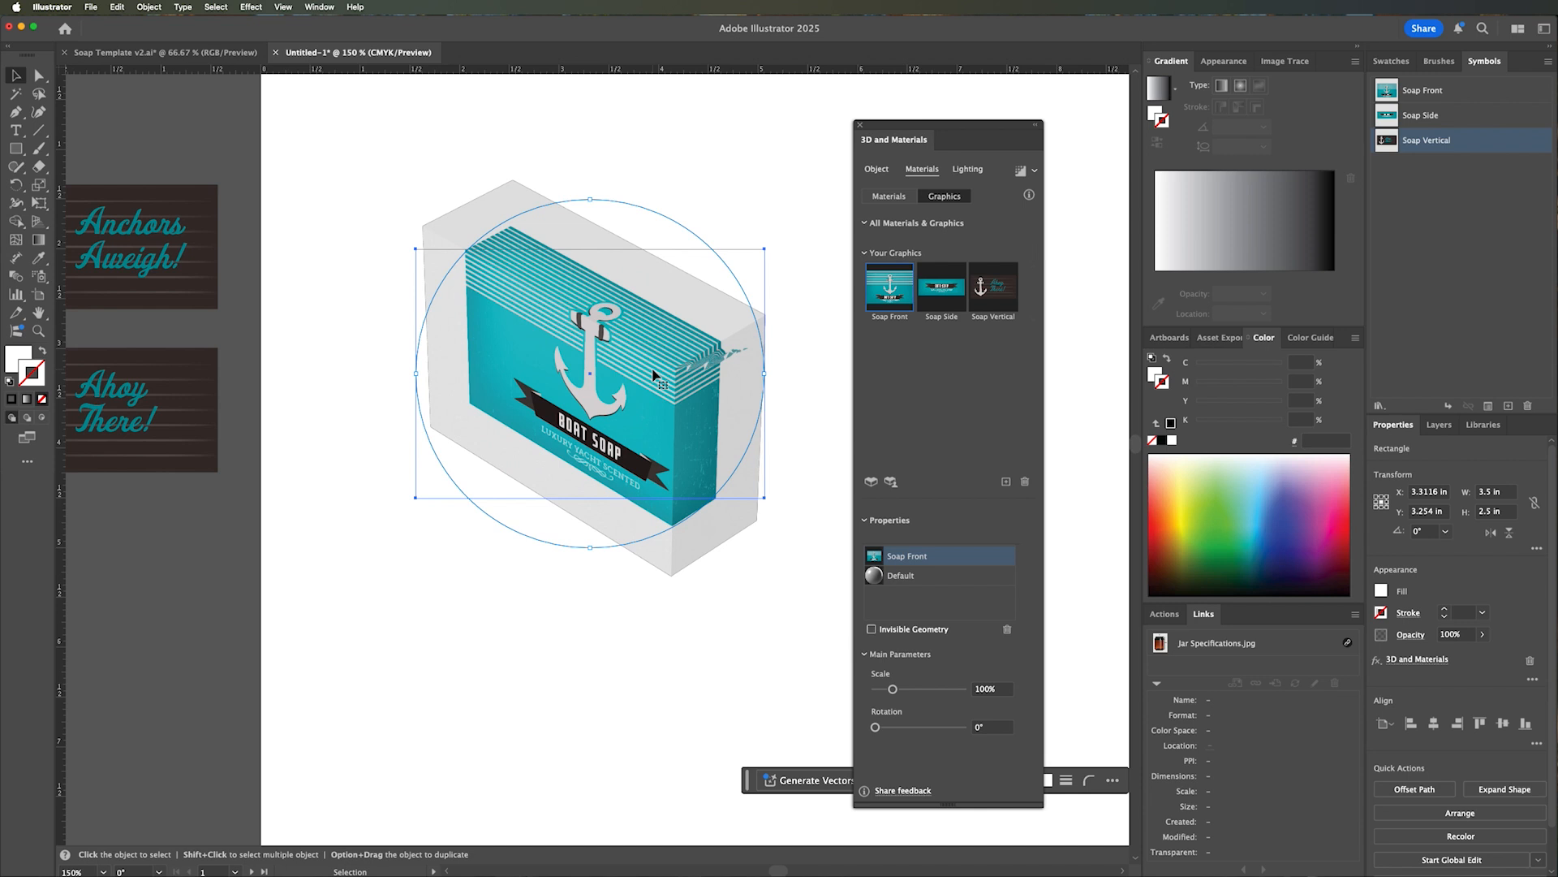
{"action": "left_click_drag", "start_coordinate": [625, 408], "coordinate": [600, 437]}
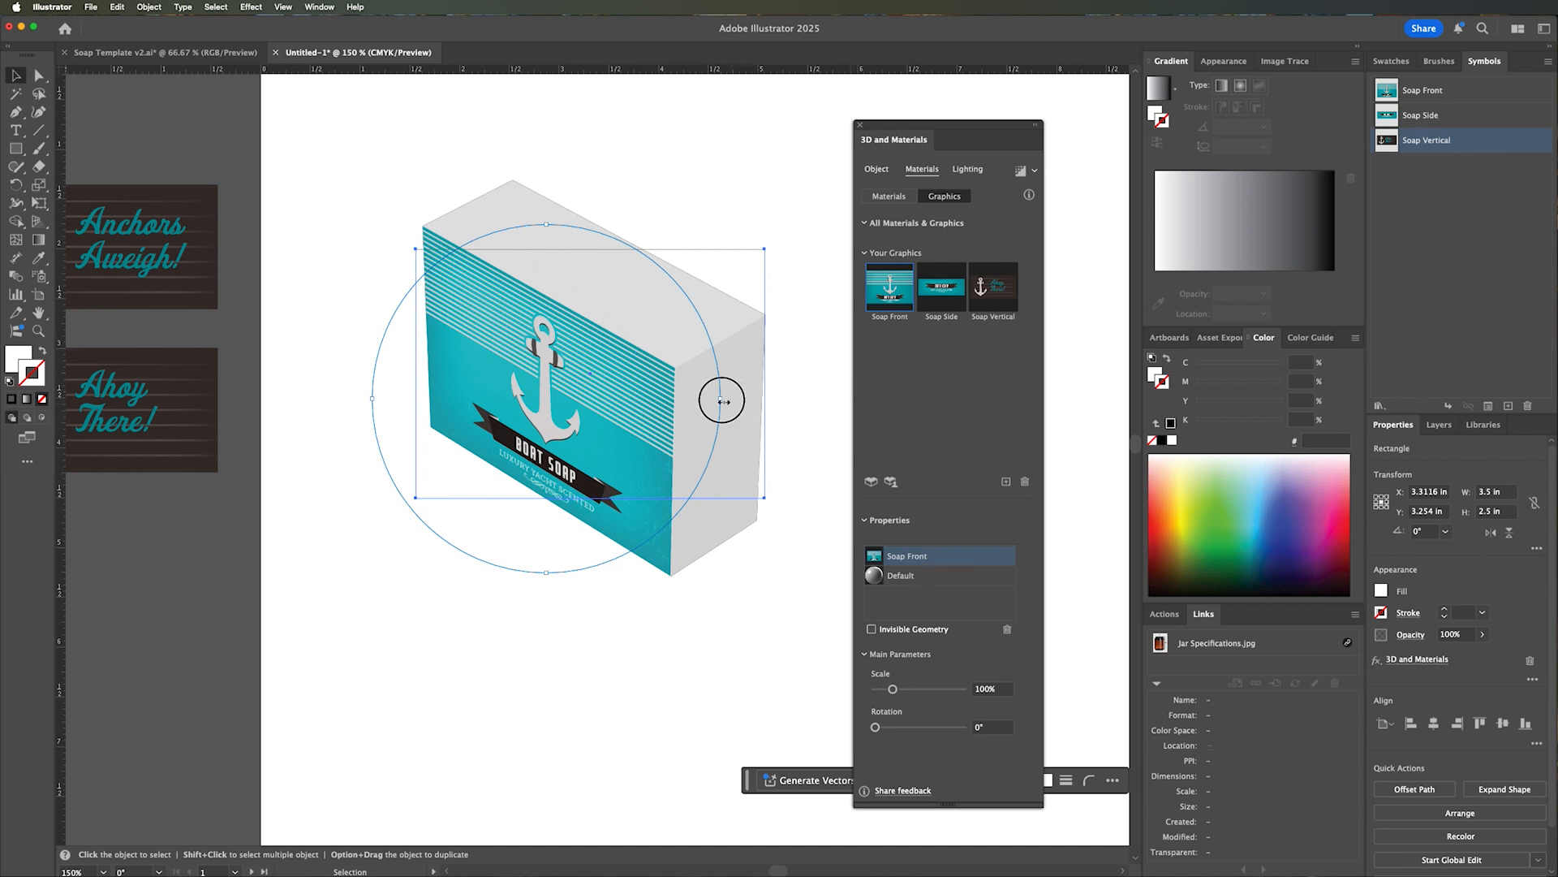
{"action": "left_click_drag", "start_coordinate": [724, 402], "coordinate": [777, 400]}
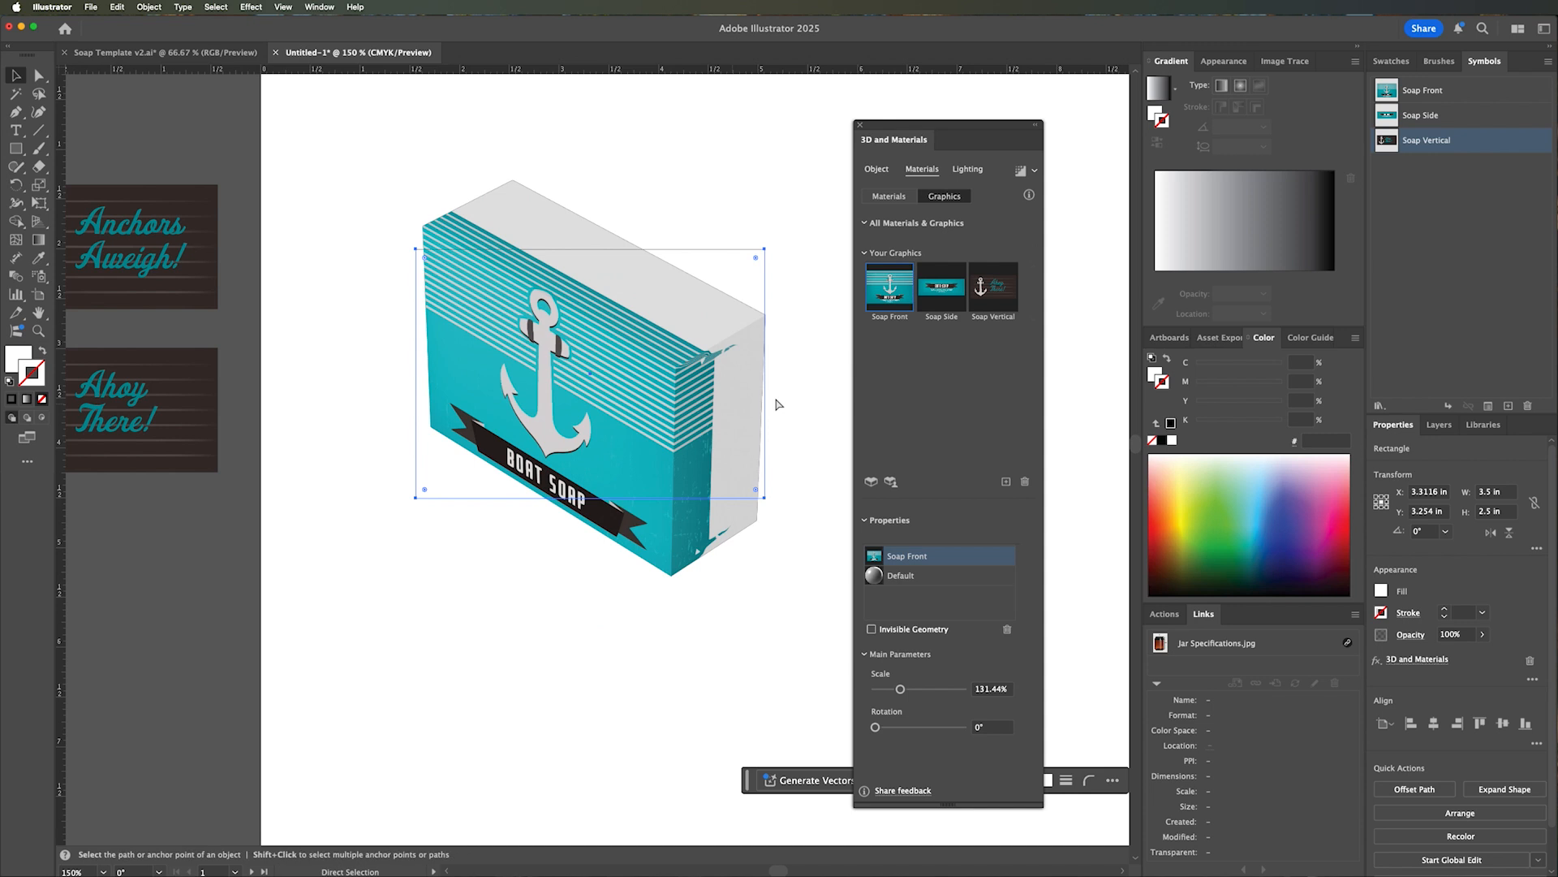
{"action": "key", "text": "super+z"}
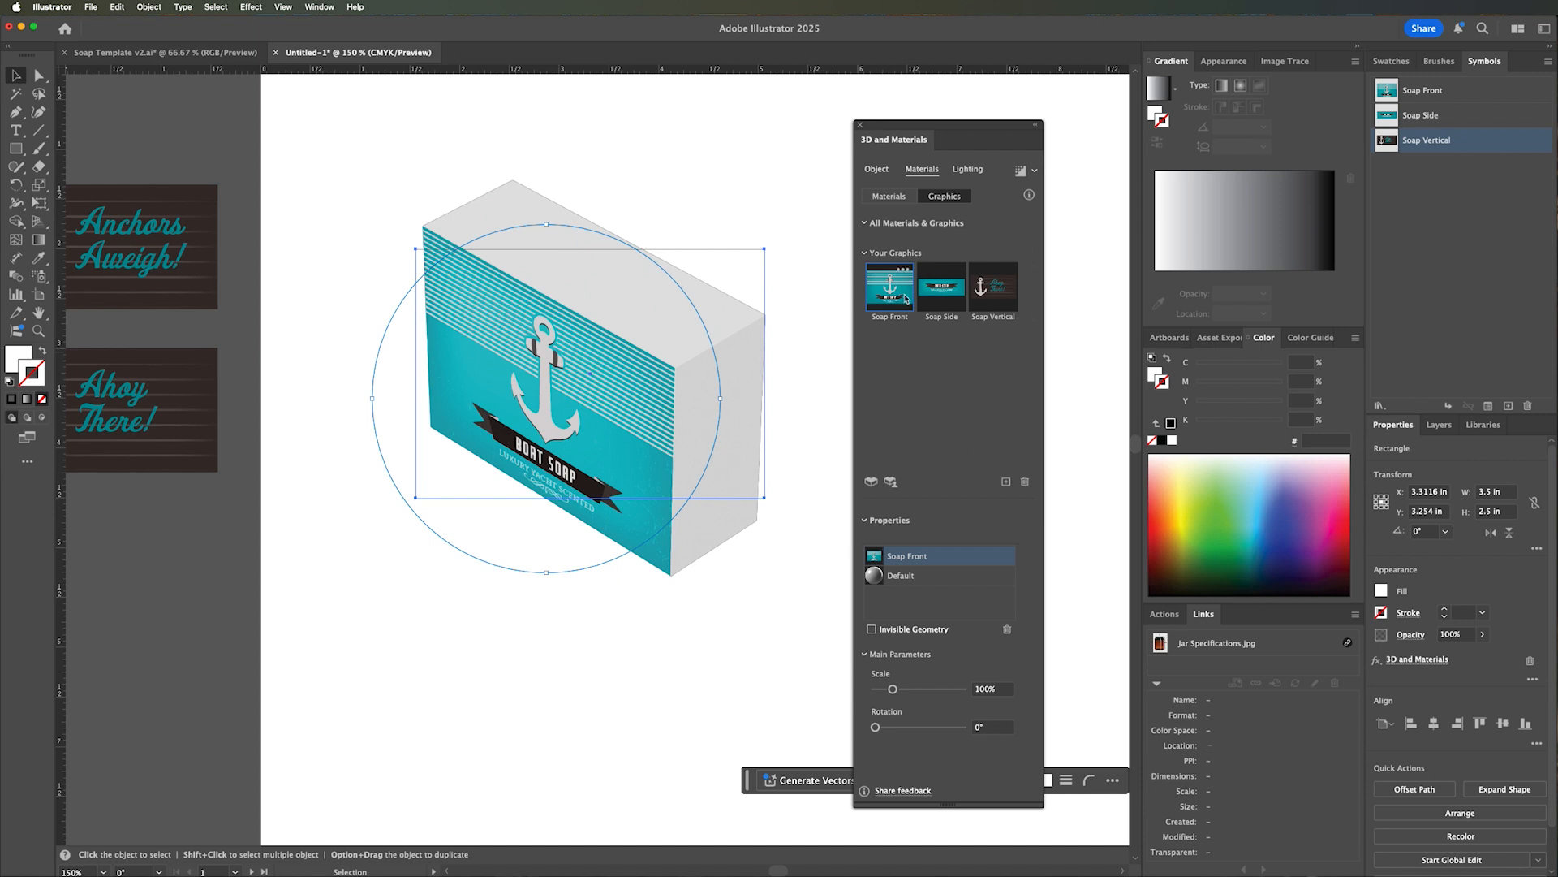
Map the Soap Side graphic onto the box's top face and the Soap Vertical graphic, turned to read vertically, onto its narrow end face.
{"action": "left_click", "coordinate": [944, 297]}
{"action": "left_click_drag", "start_coordinate": [650, 406], "coordinate": [641, 304]}
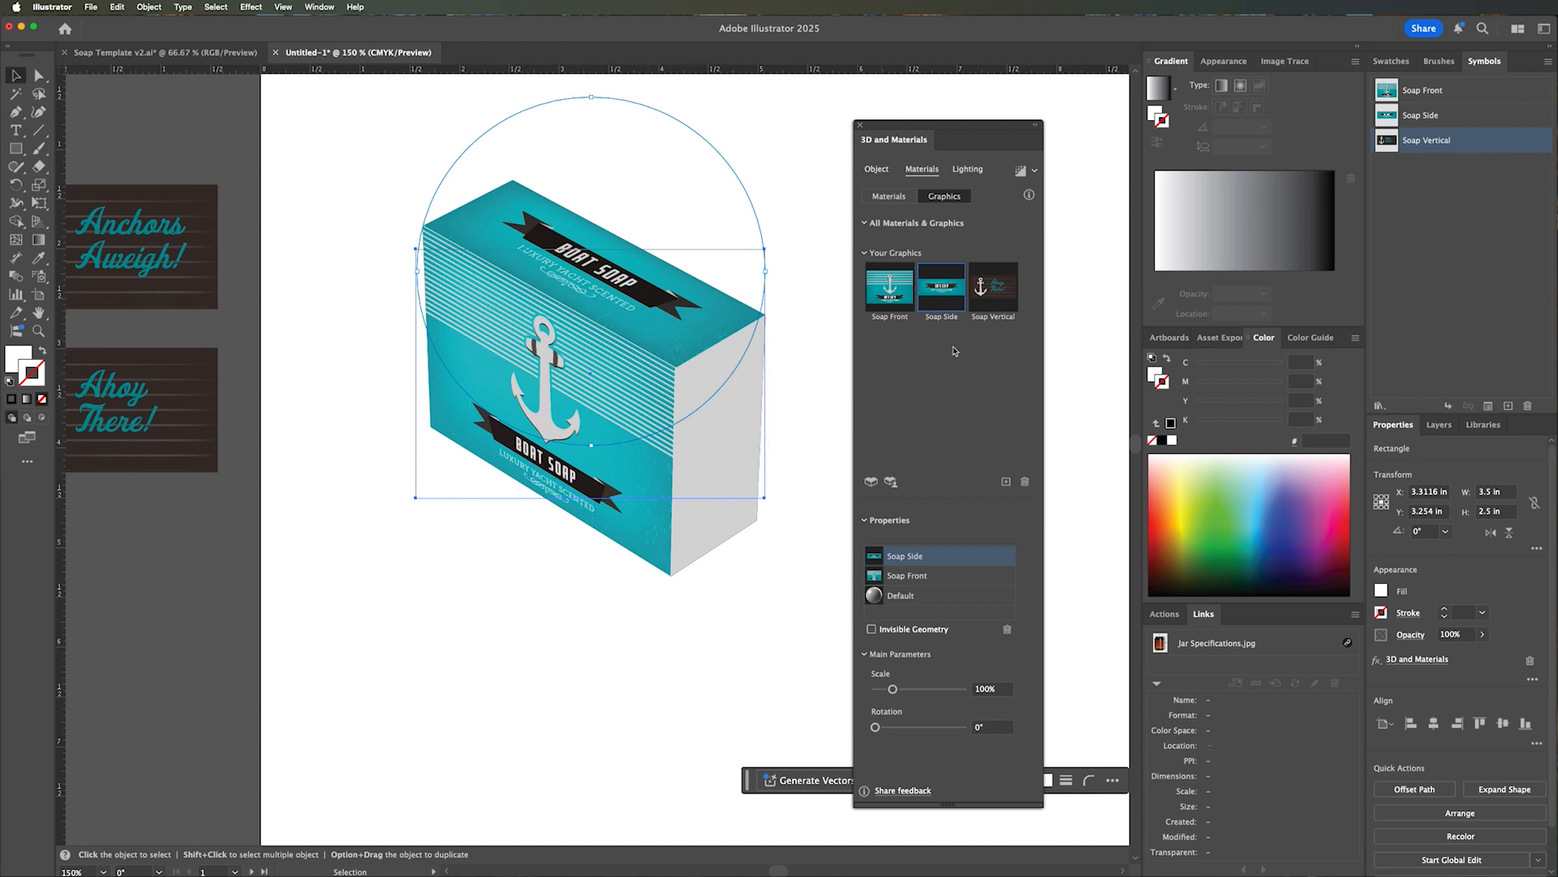
{"action": "left_click_drag", "start_coordinate": [1008, 304], "coordinate": [755, 480]}
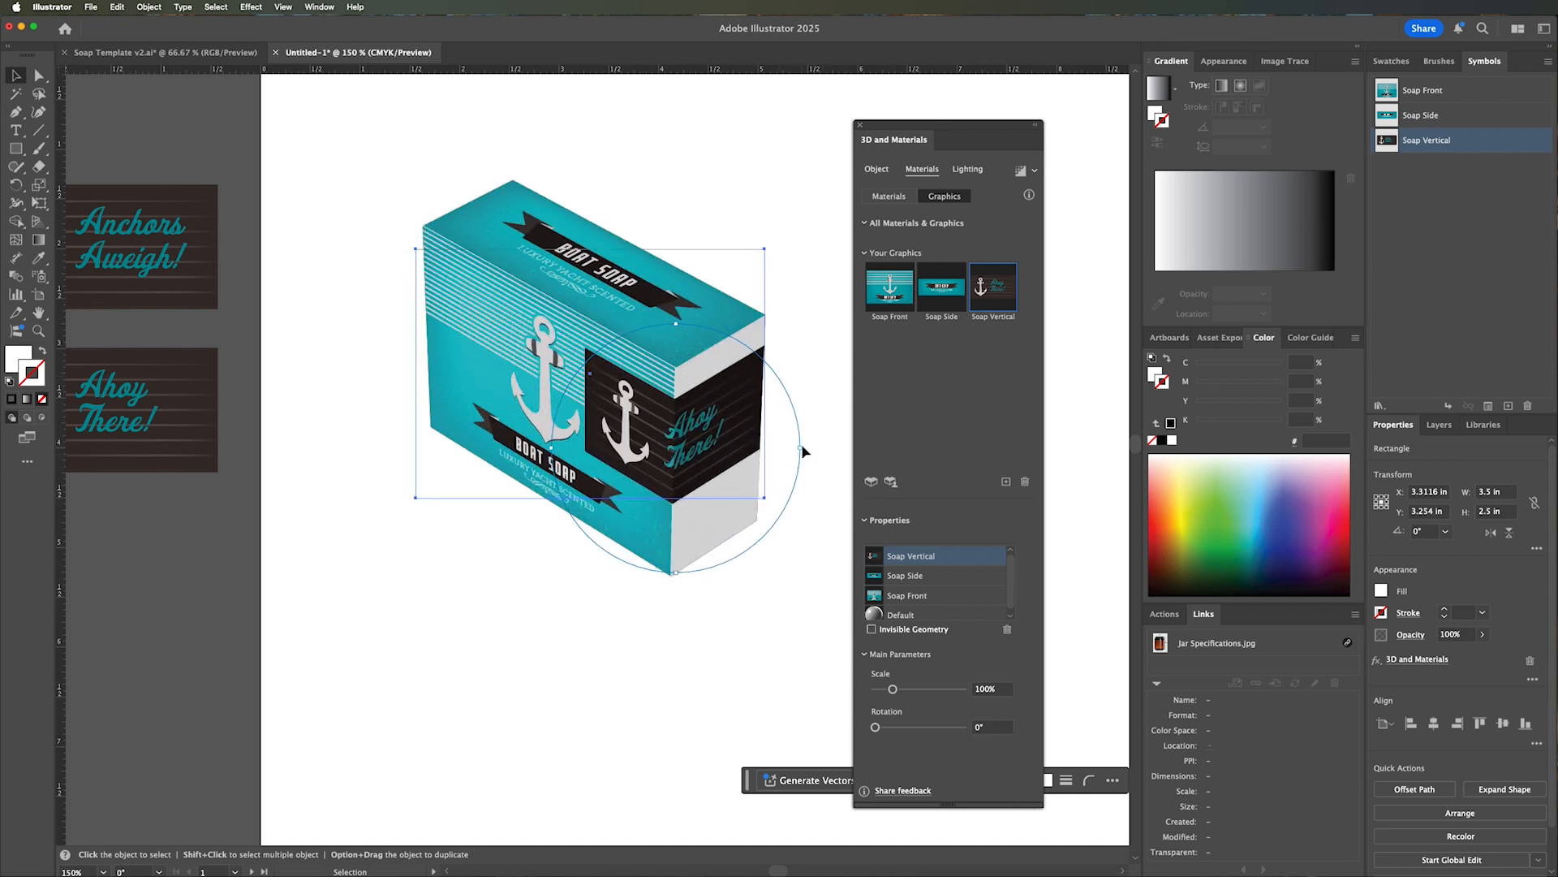
{"action": "left_click_drag", "start_coordinate": [801, 446], "coordinate": [691, 569]}
{"action": "left_click_drag", "start_coordinate": [684, 569], "coordinate": [688, 570]}
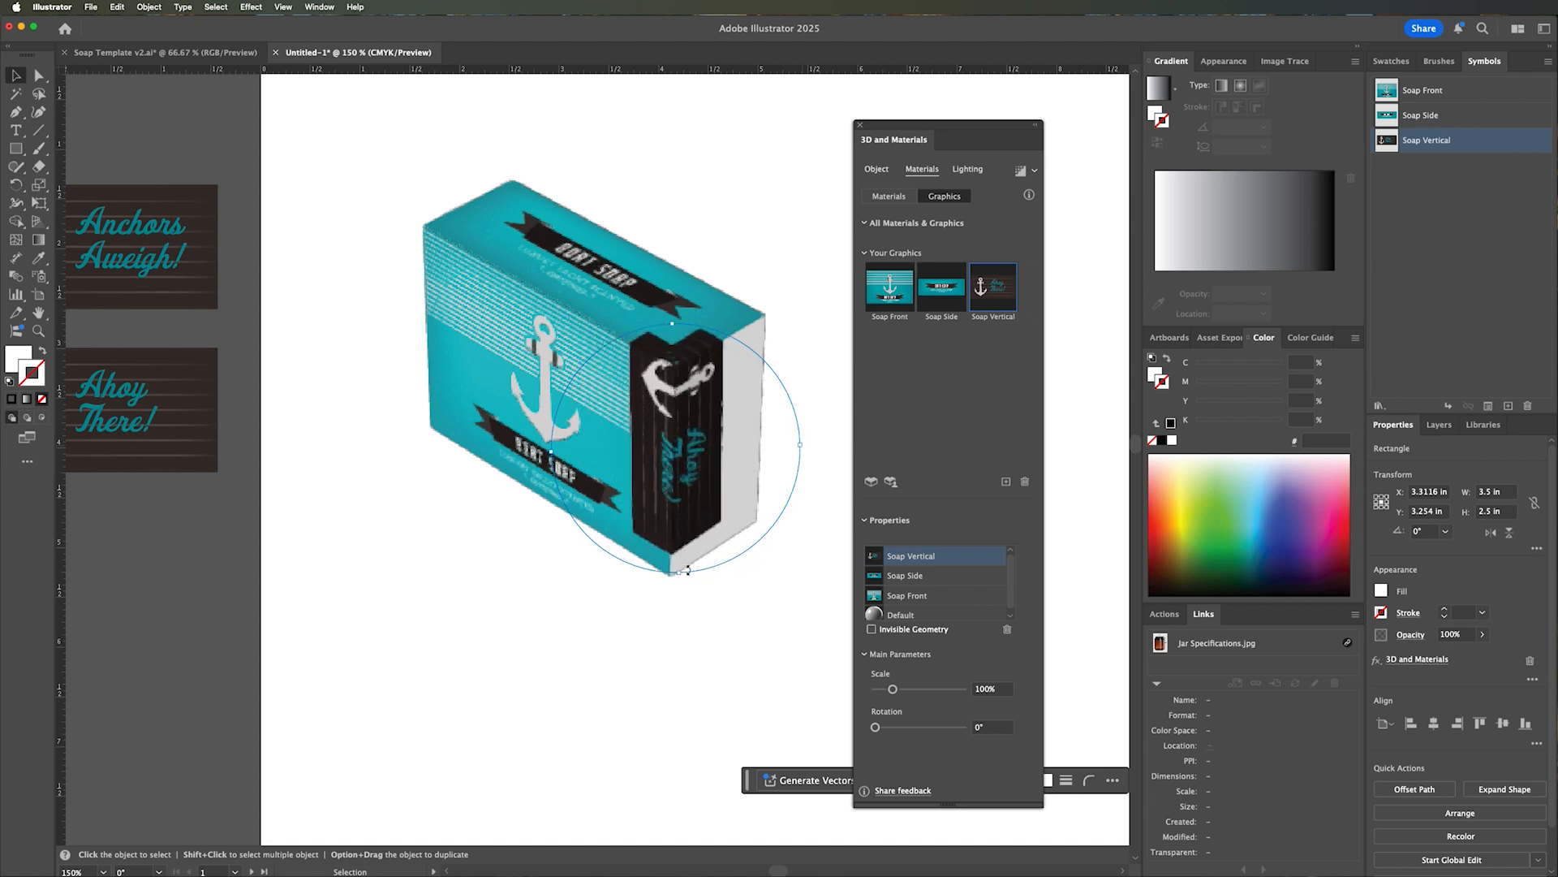
{"action": "left_click_drag", "start_coordinate": [703, 481], "coordinate": [765, 476]}
{"action": "left_click_drag", "start_coordinate": [843, 443], "coordinate": [843, 444]}
{"action": "left_click_drag", "start_coordinate": [740, 448], "coordinate": [738, 449]}
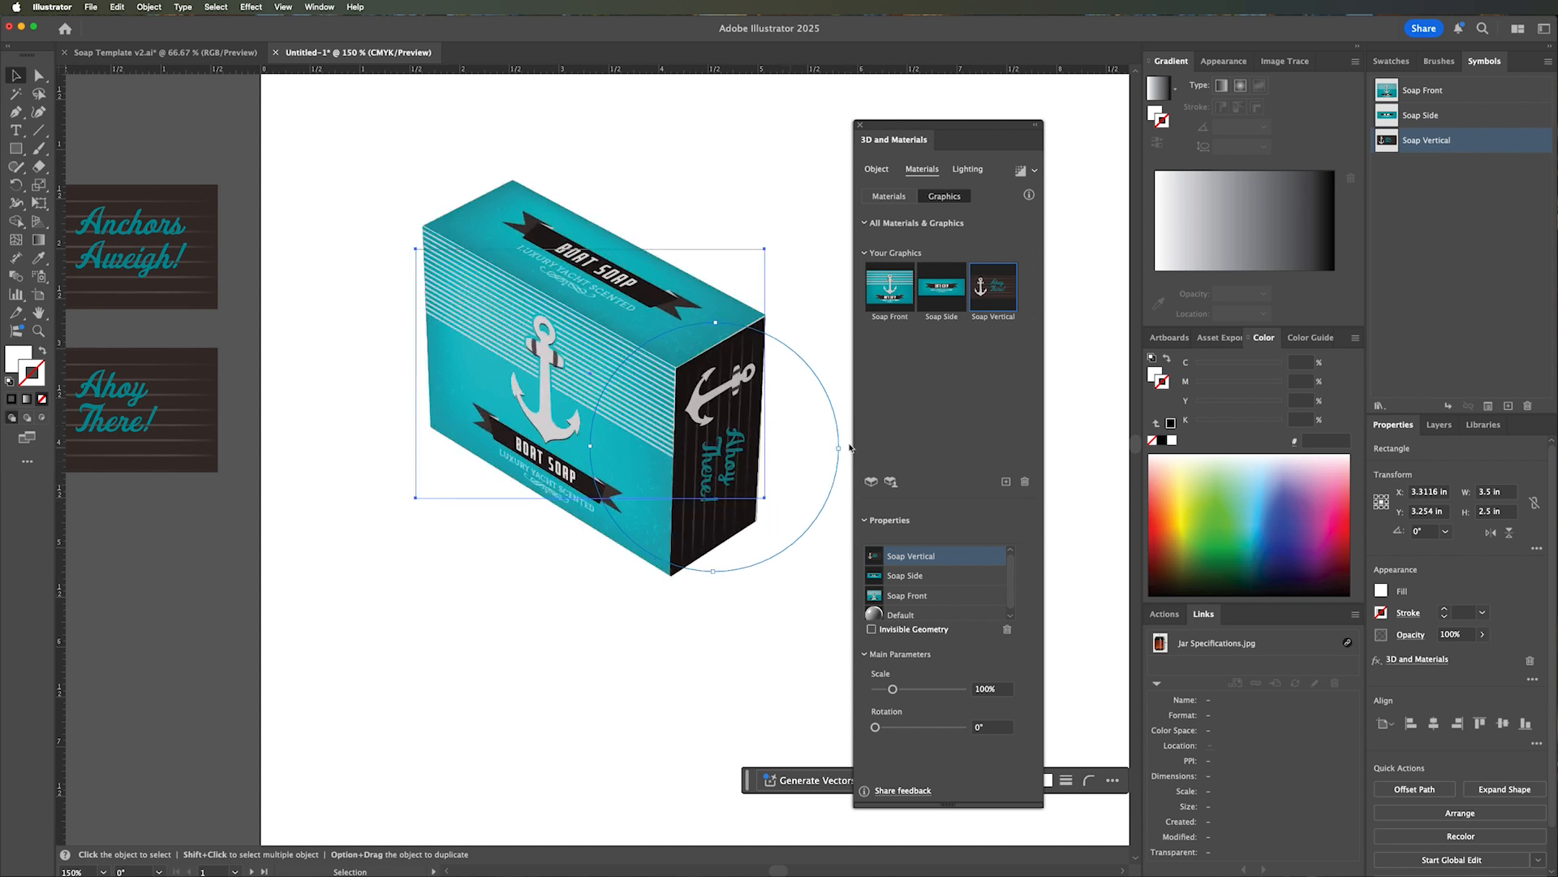
Nudge the Soap Vertical graphic into place on the box's narrow end face and deselect the box.
{"action": "left_click_drag", "start_coordinate": [846, 444], "coordinate": [844, 443]}
{"action": "left_click_drag", "start_coordinate": [752, 473], "coordinate": [747, 497]}
{"action": "left_click", "coordinate": [766, 631]}
{"action": "left_click", "coordinate": [765, 630]}
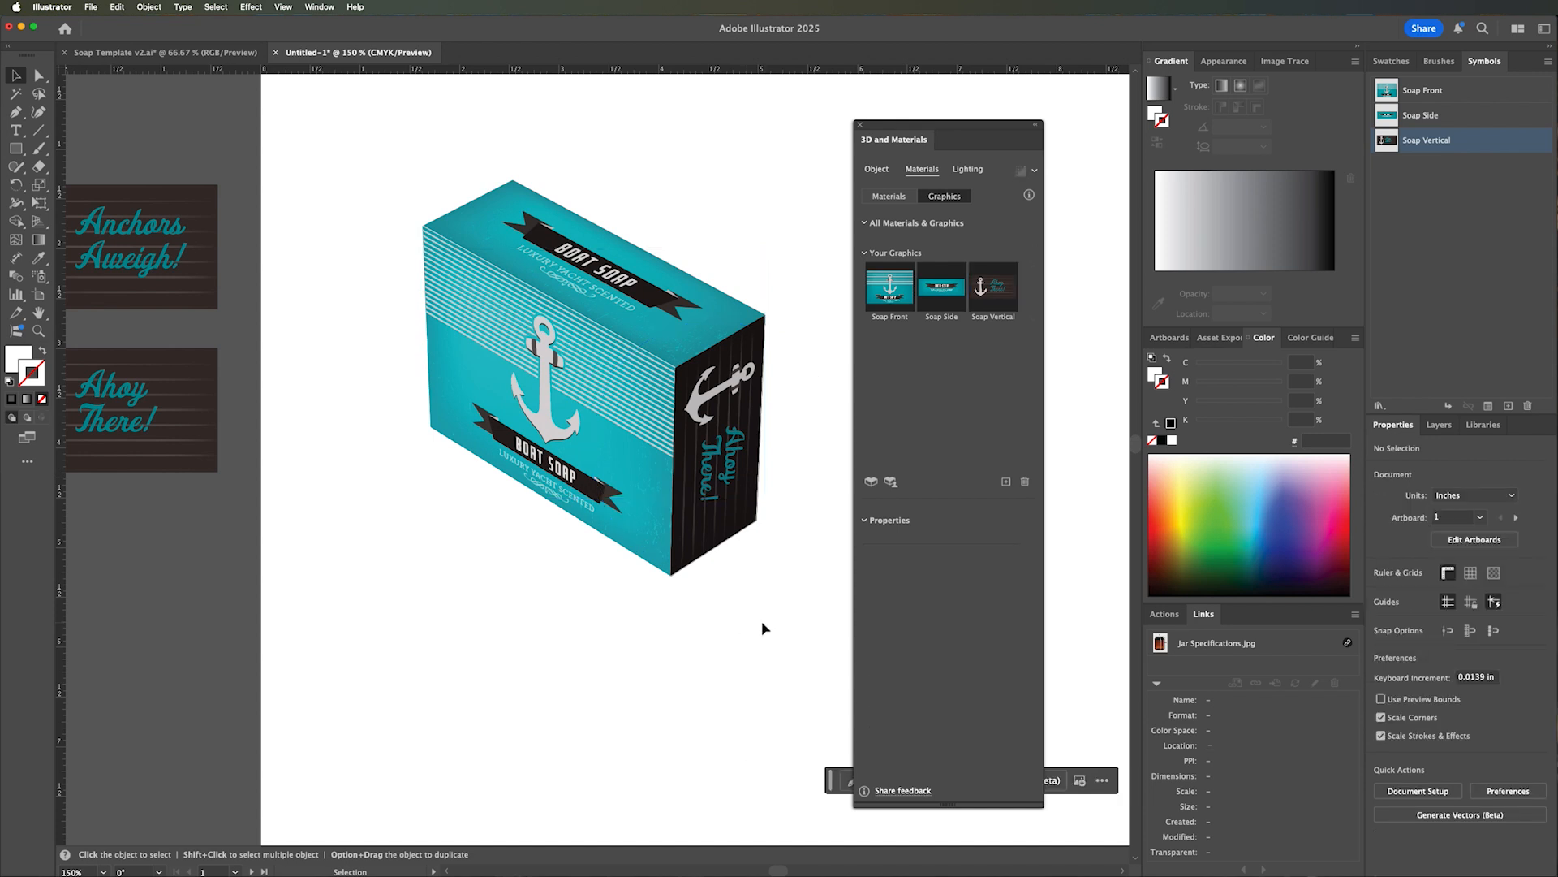
Select the soap box and apply the Standard lighting preset to it.
{"action": "key", "text": "z"}
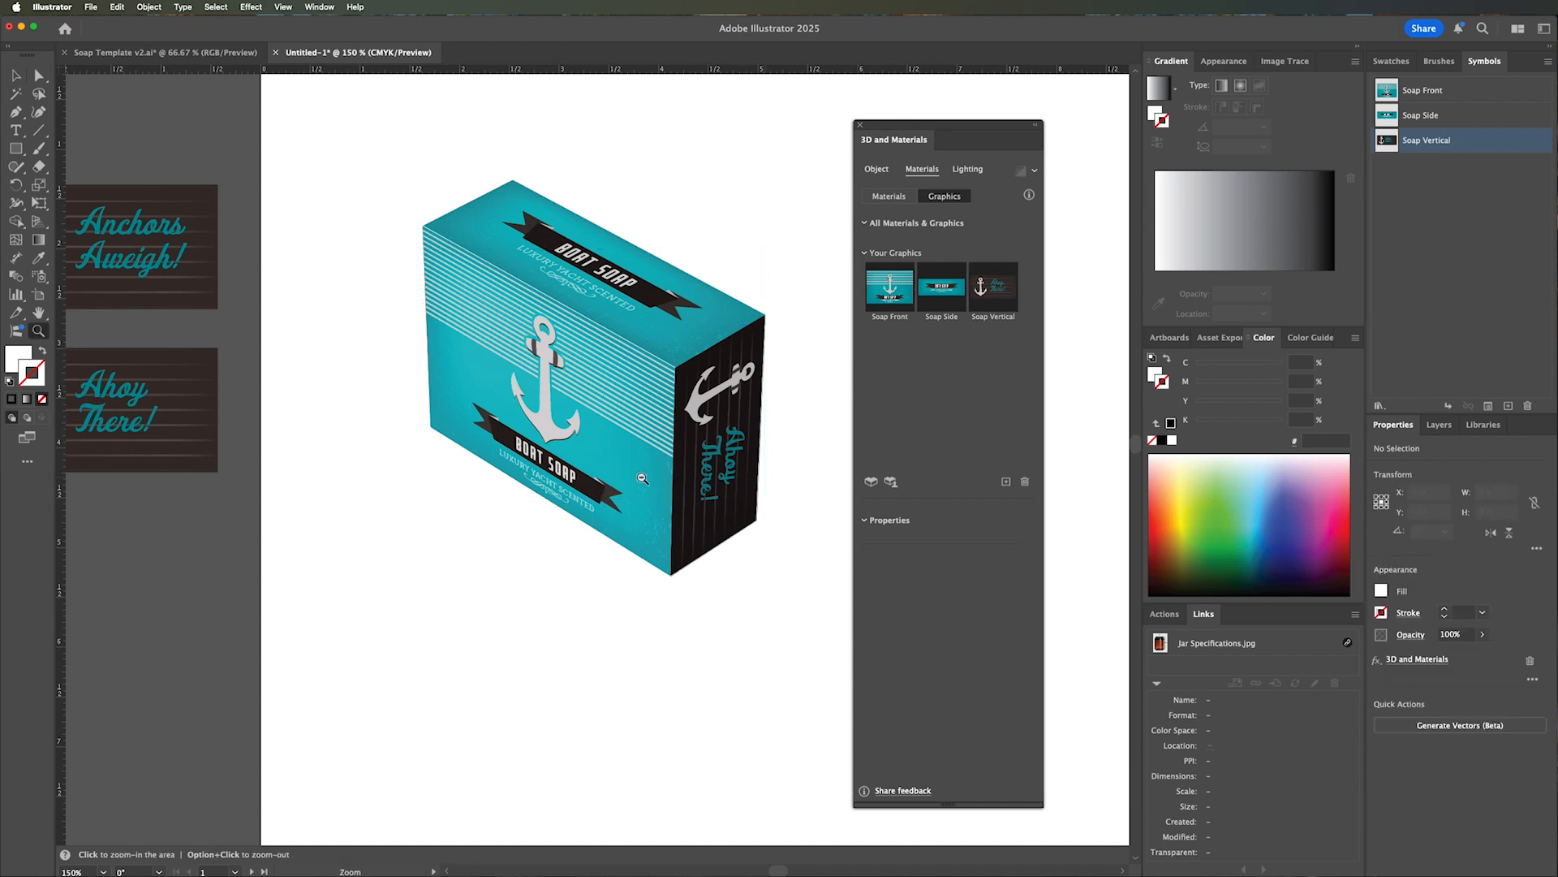
{"action": "left_click", "coordinate": [643, 479], "text": "alt"}
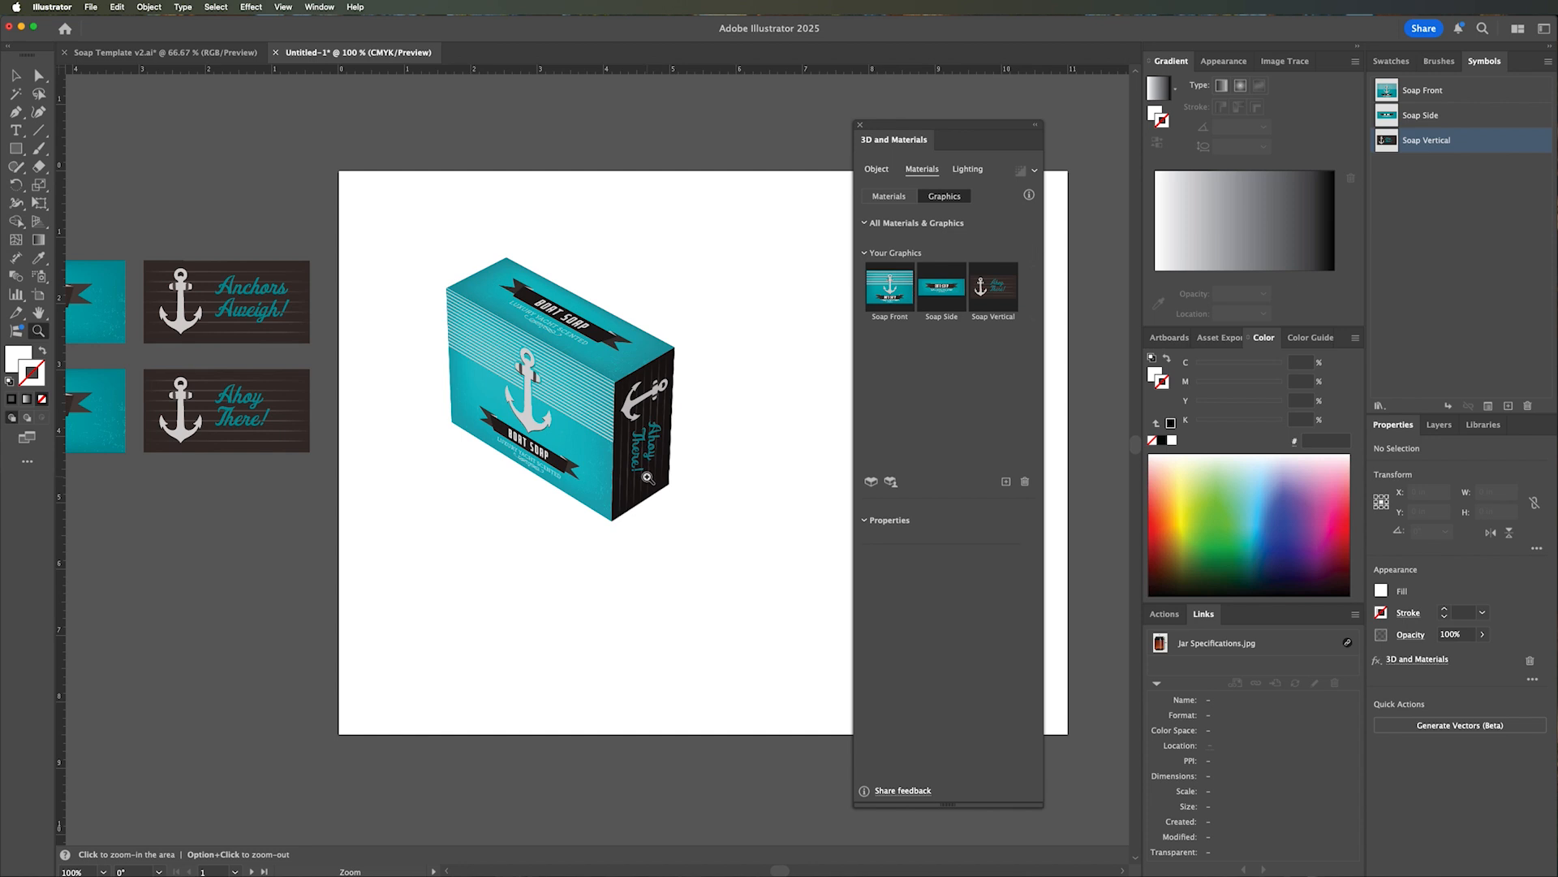
{"action": "key", "text": "v"}
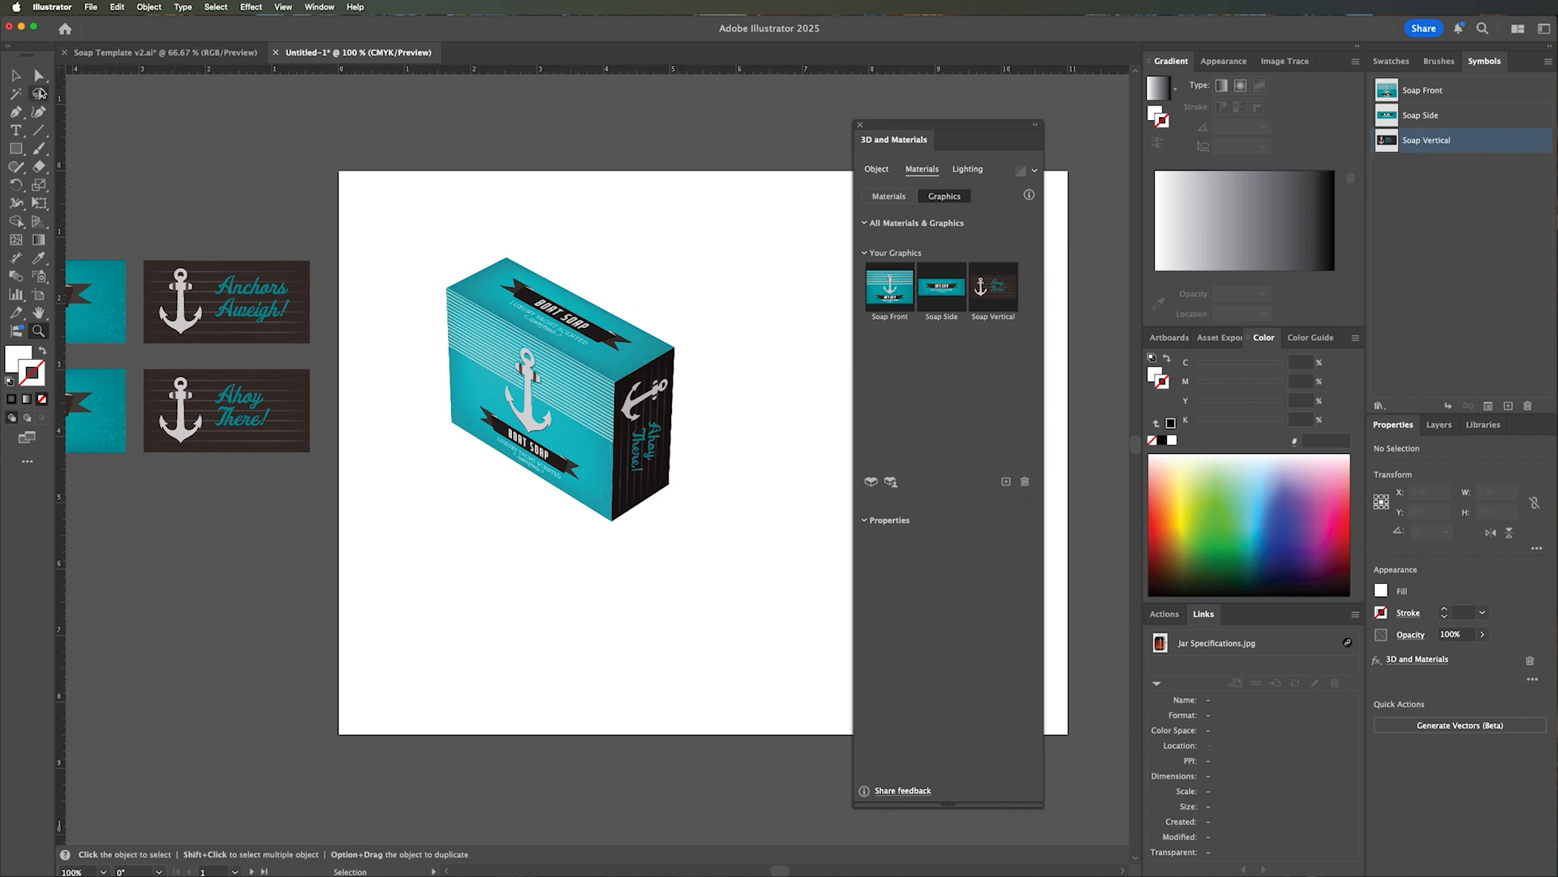
{"action": "left_click", "coordinate": [552, 335]}
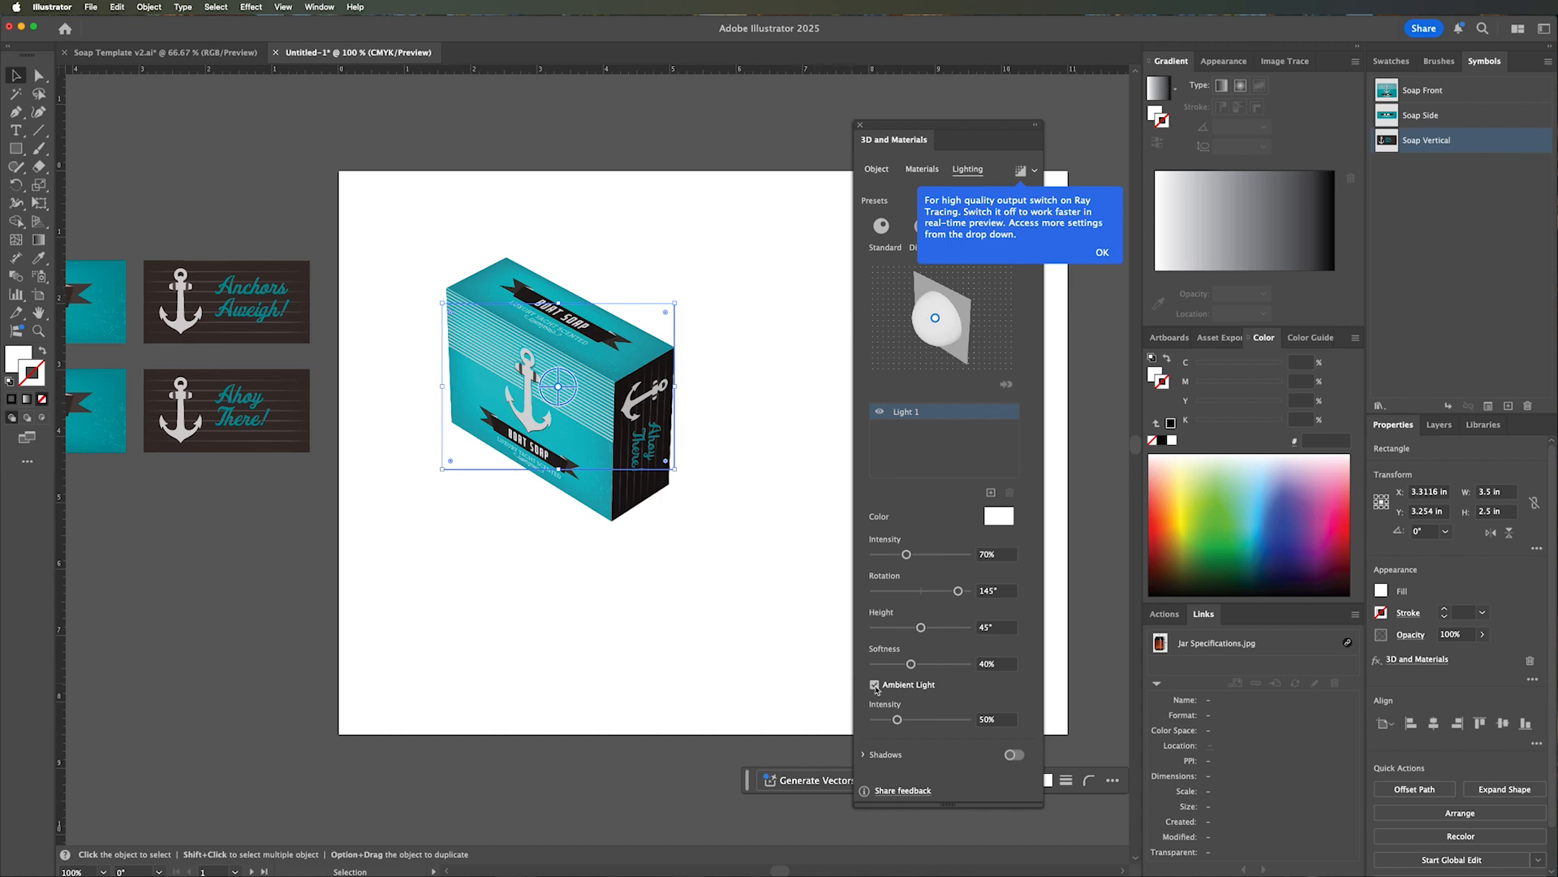
{"action": "left_click", "coordinate": [1102, 252]}
{"action": "left_click", "coordinate": [881, 231]}
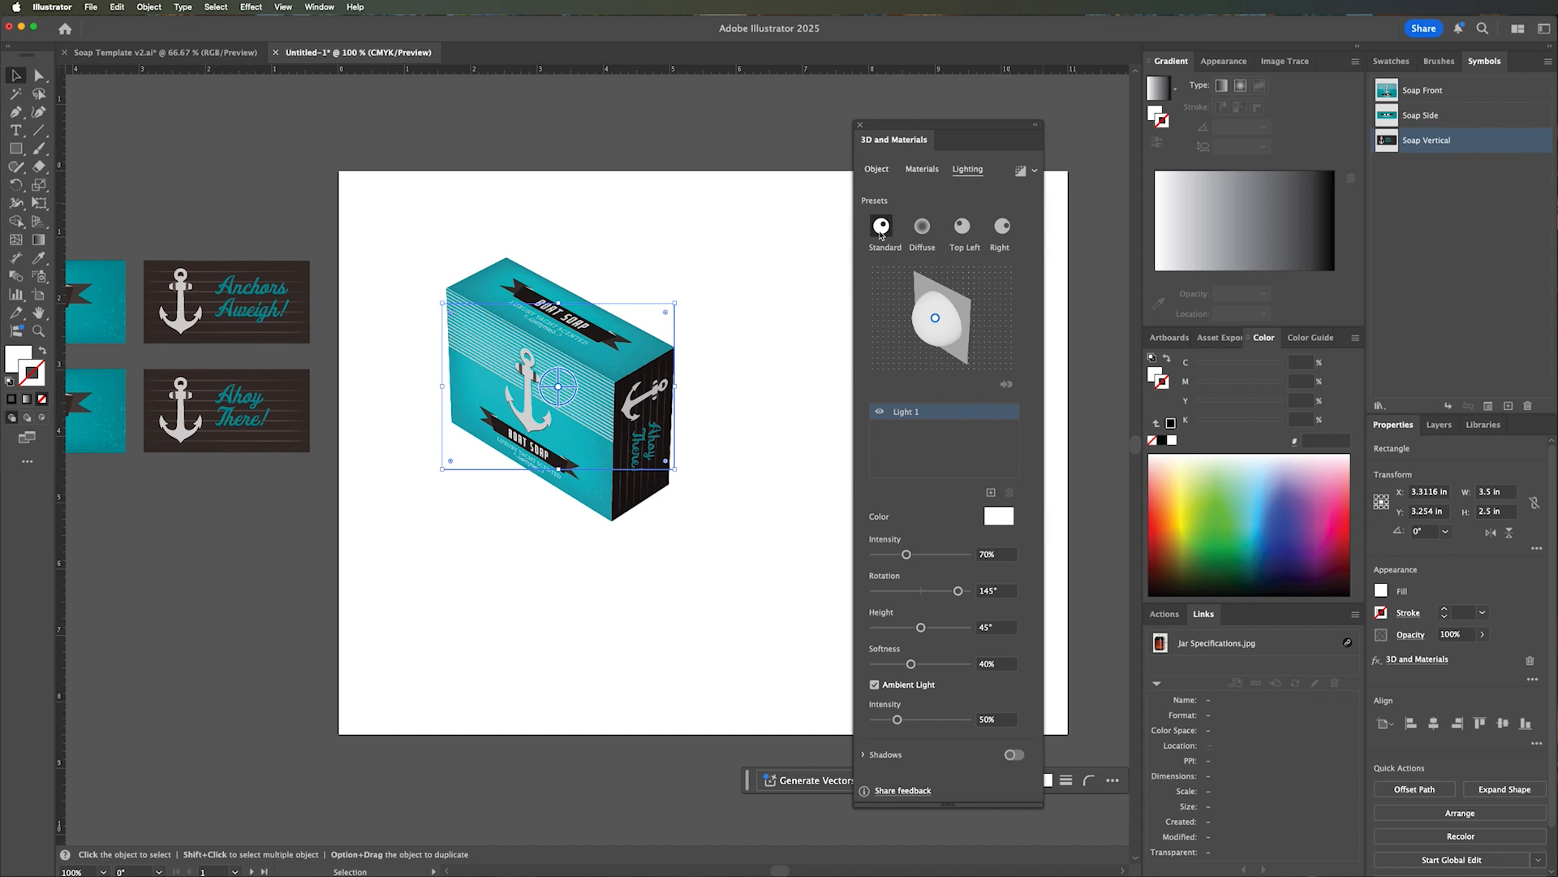
Try the Diffuse, Top Left and Right lighting presets on the soap box and return to Standard.
{"action": "left_click", "coordinate": [926, 231]}
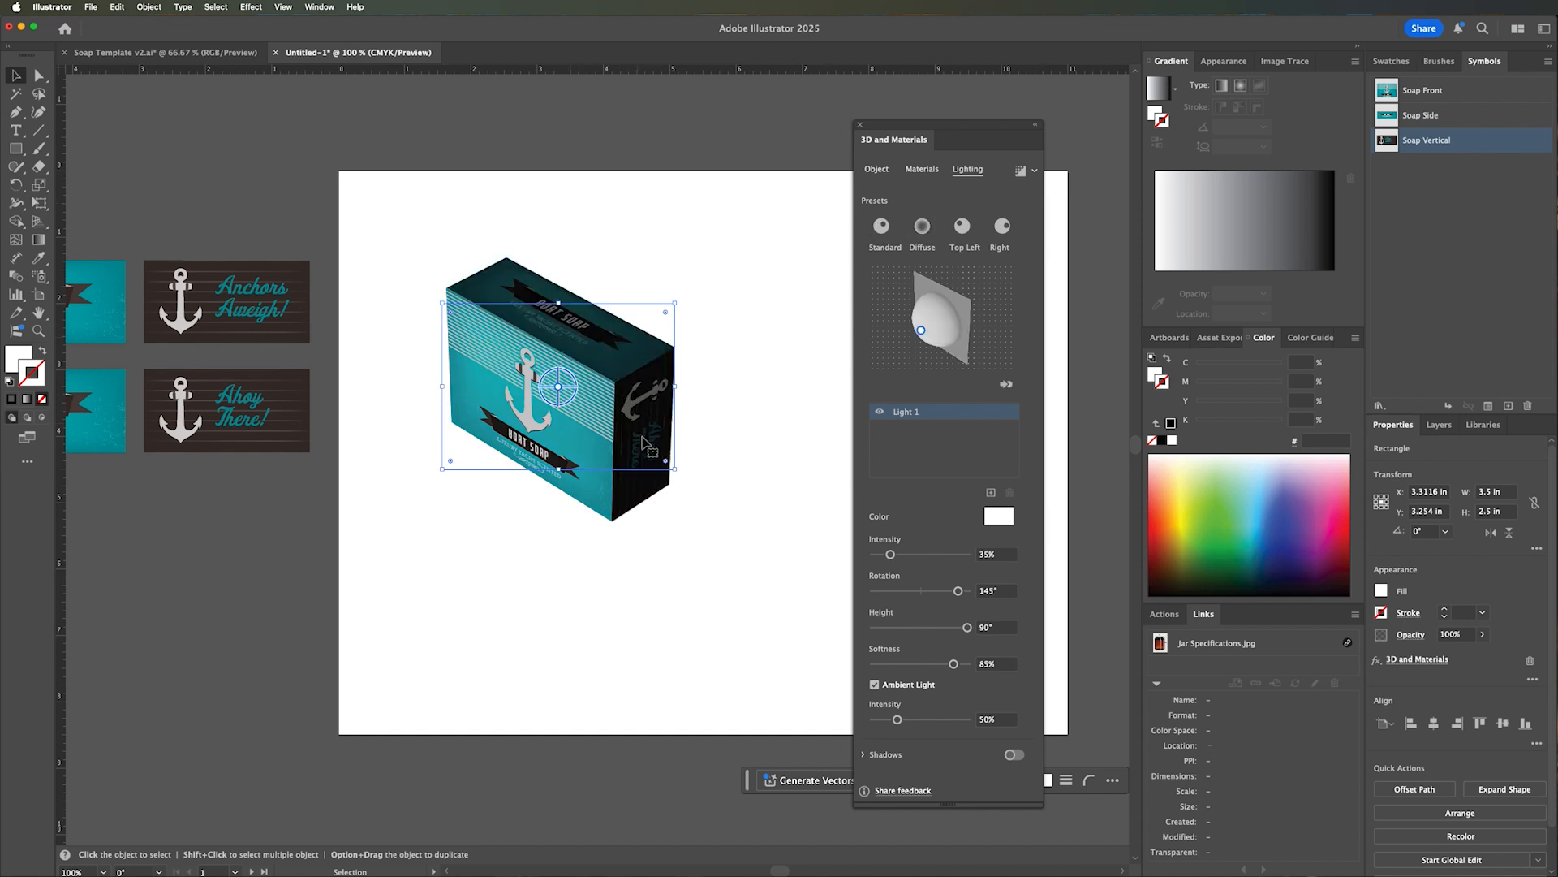
{"action": "left_click", "coordinate": [962, 231]}
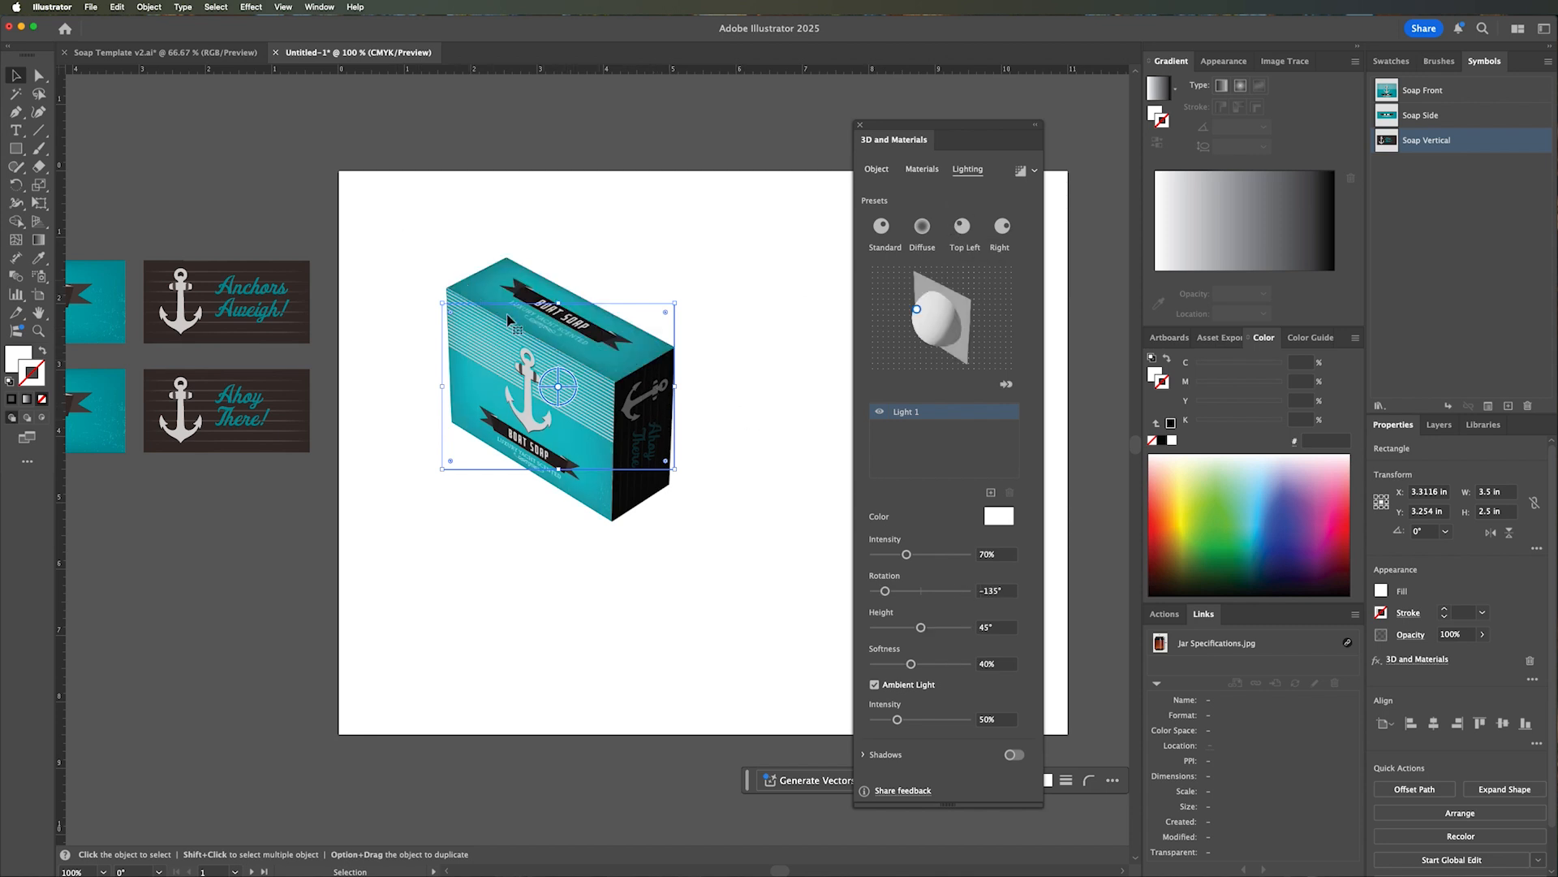
{"action": "left_click", "coordinate": [1004, 227]}
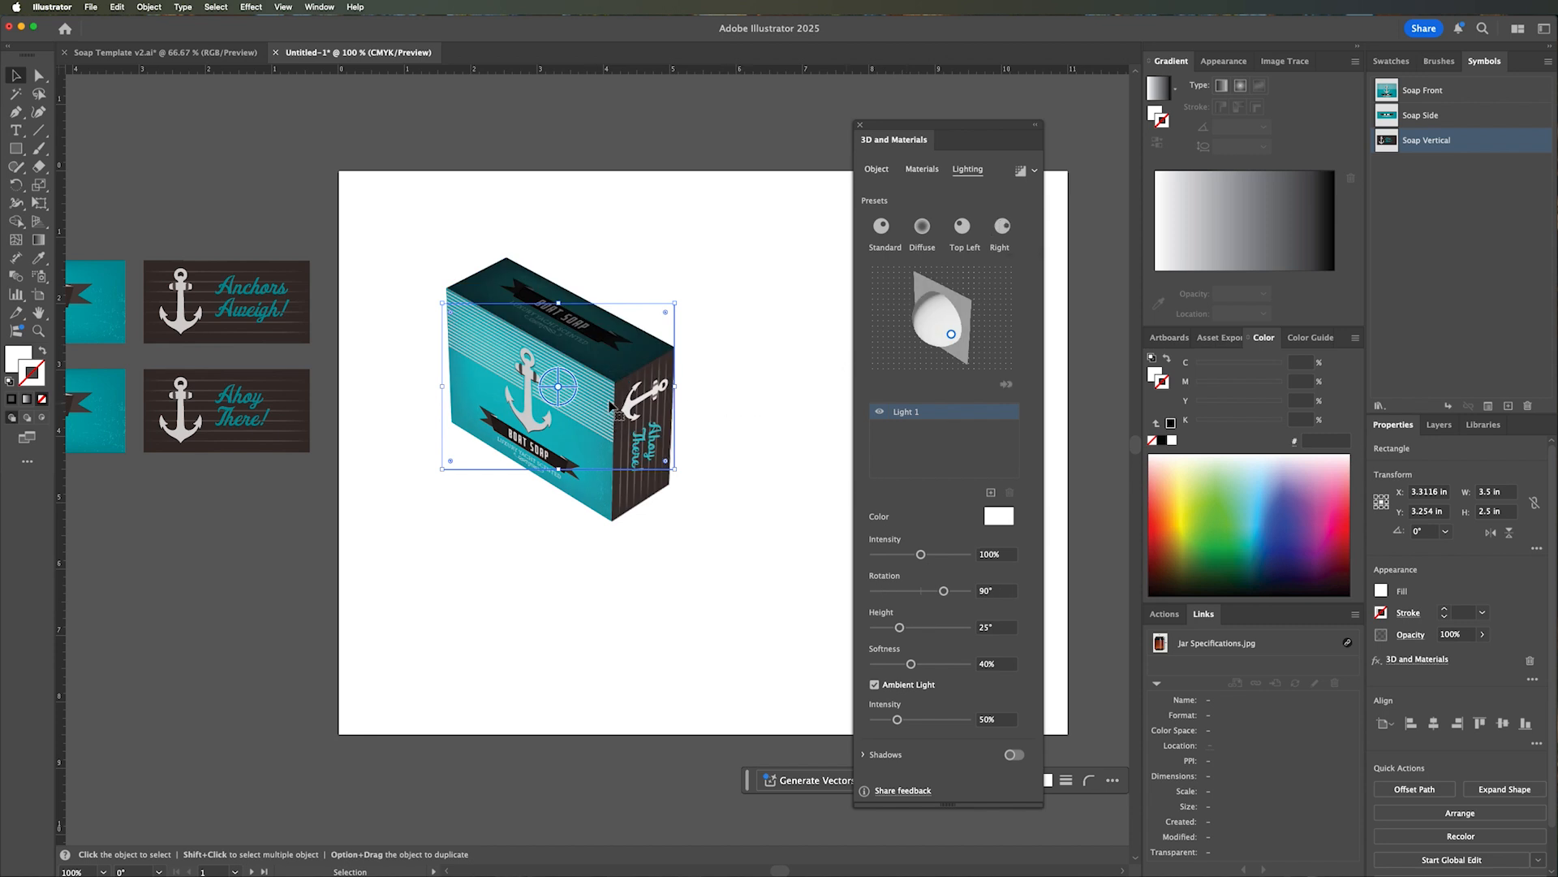
{"action": "left_click", "coordinate": [880, 232]}
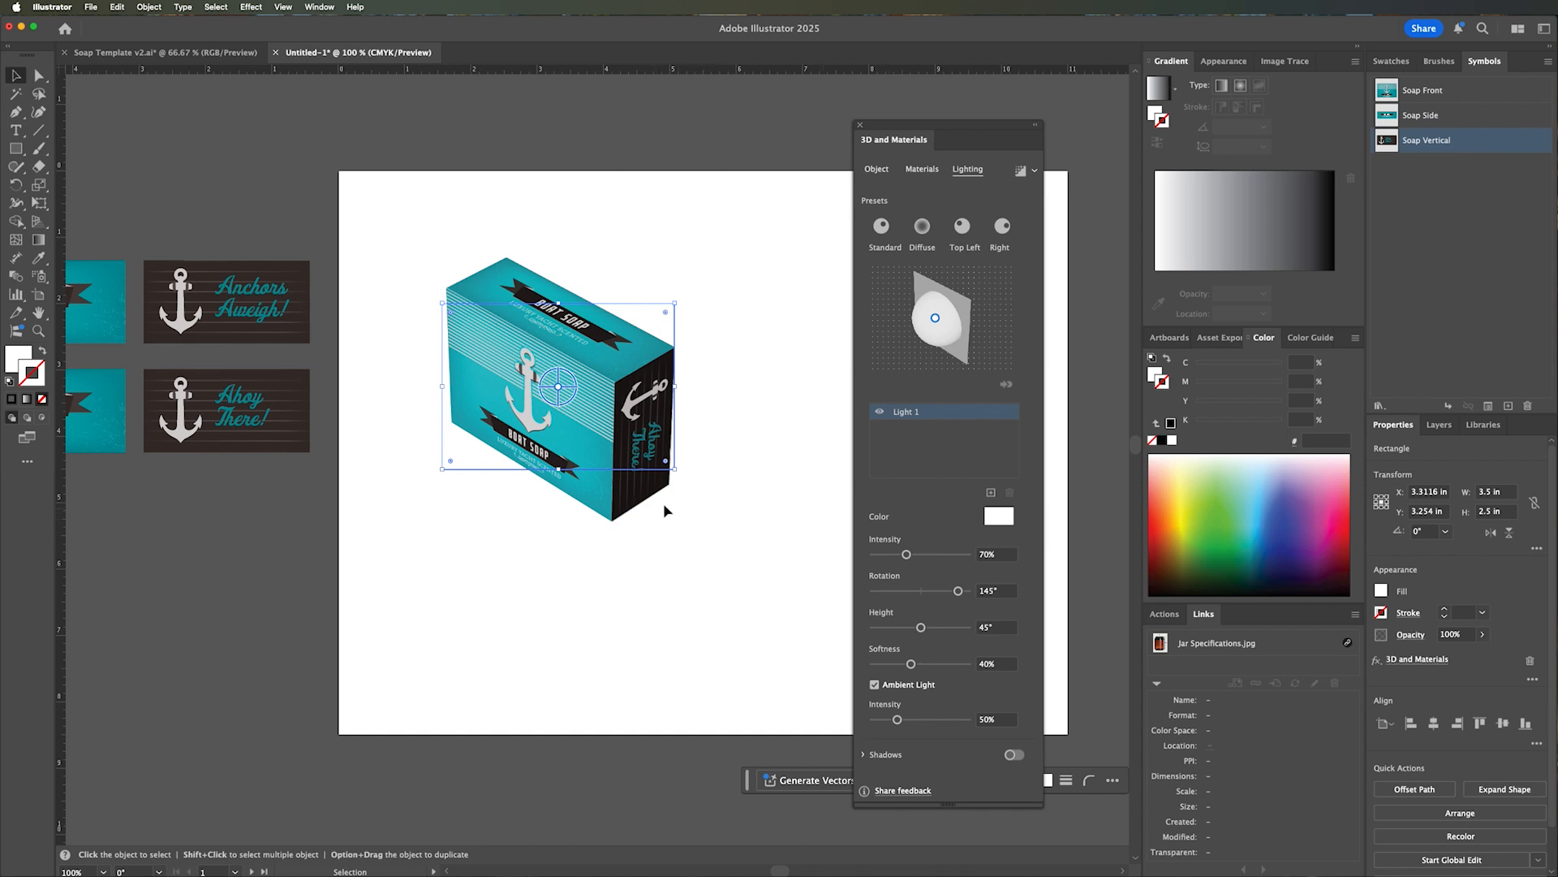
Render the soap box with ray tracing at High quality and set its light intensity to 97%.
{"action": "left_click", "coordinate": [1035, 172]}
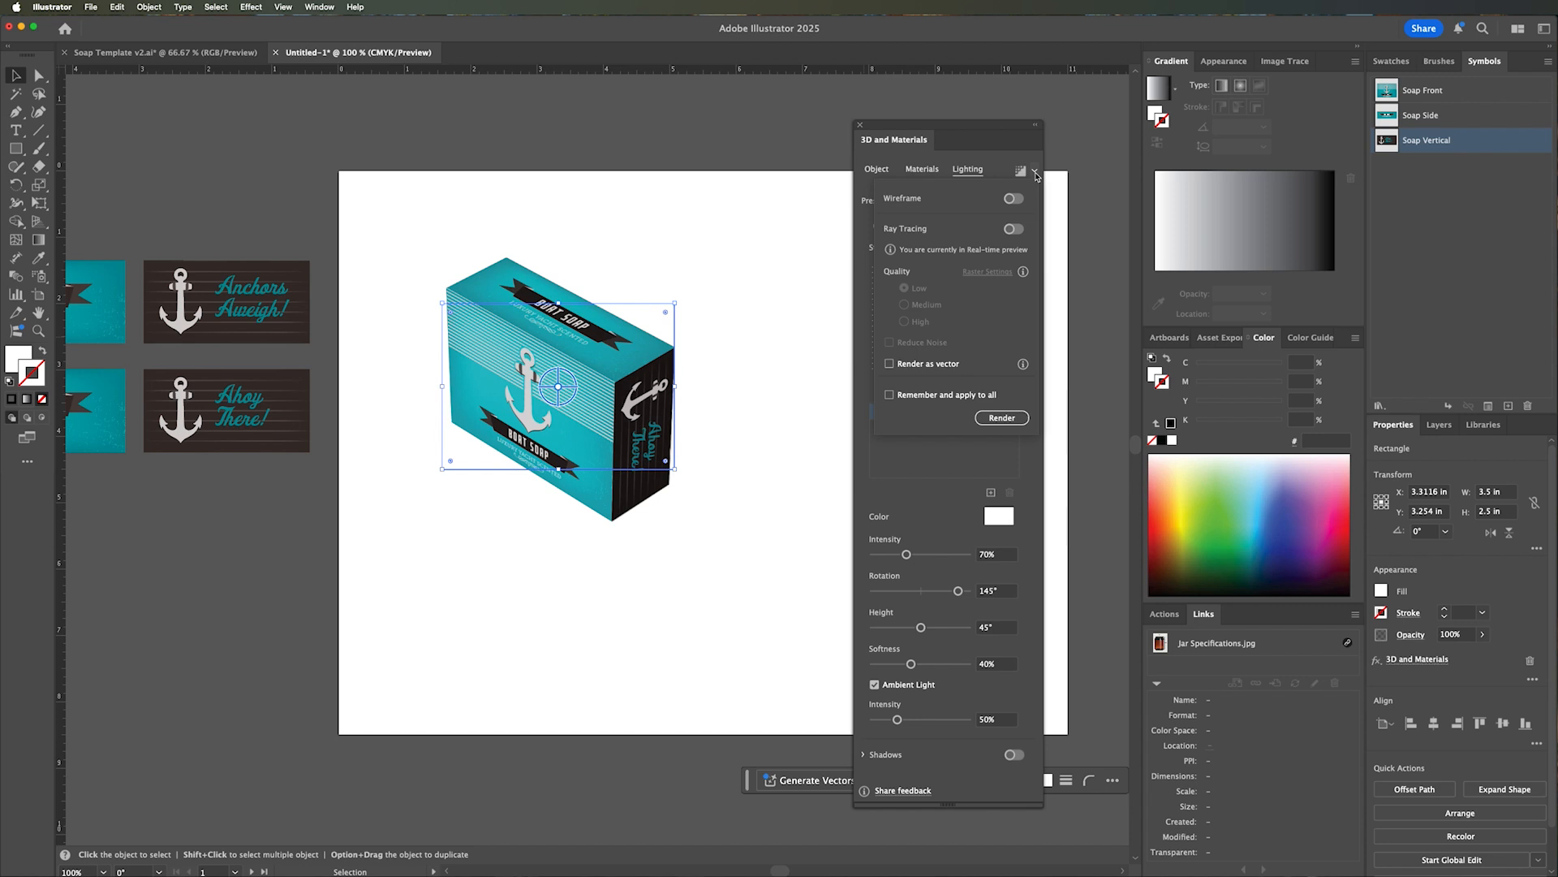
{"action": "left_click", "coordinate": [1013, 229]}
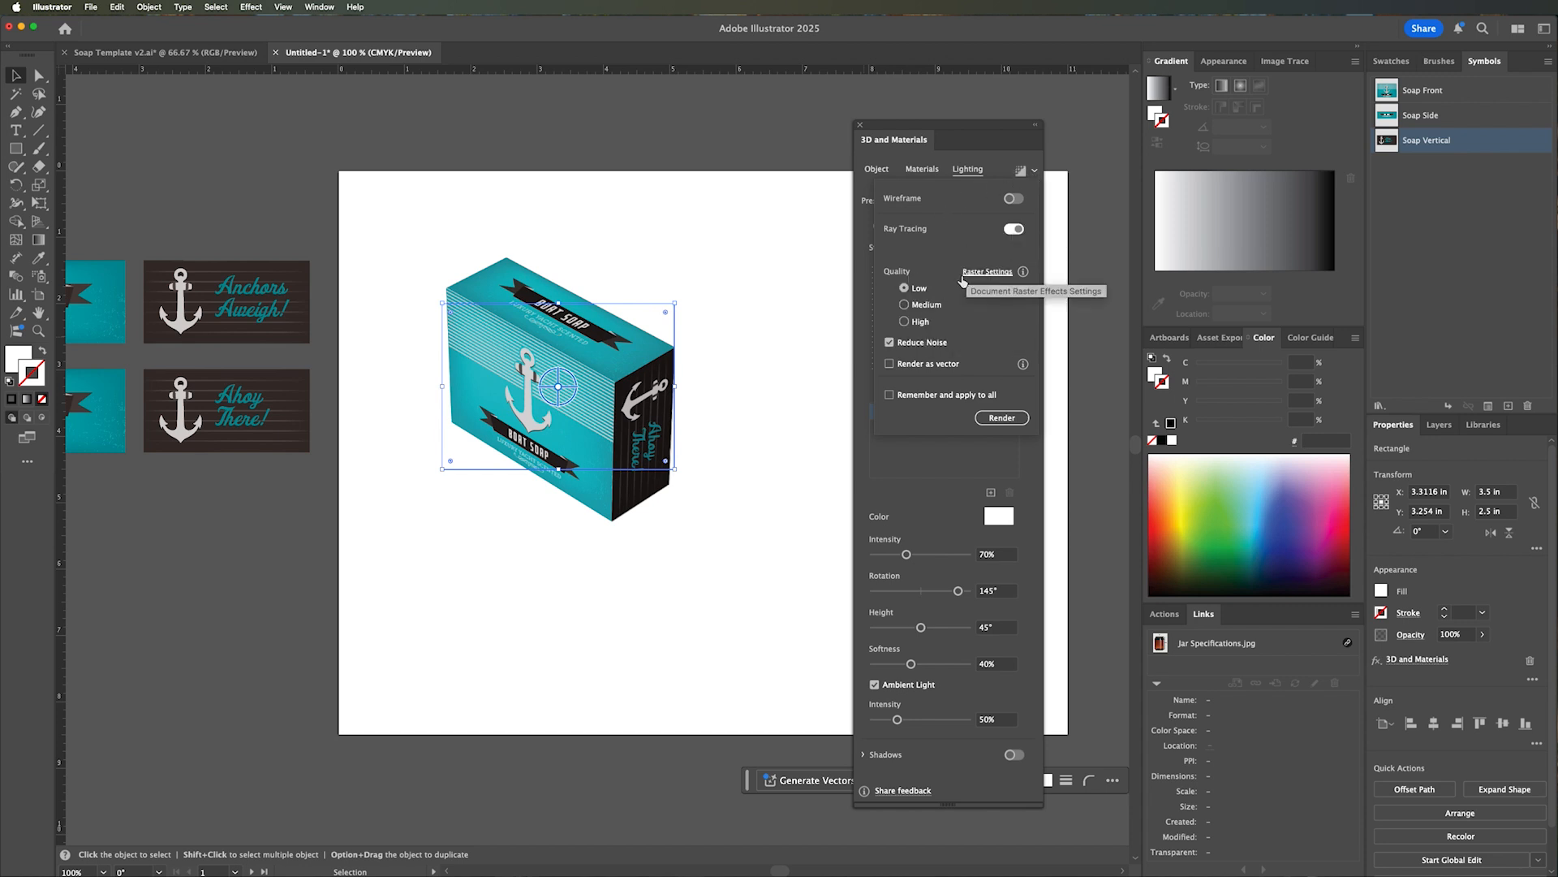
{"action": "left_click", "coordinate": [905, 322]}
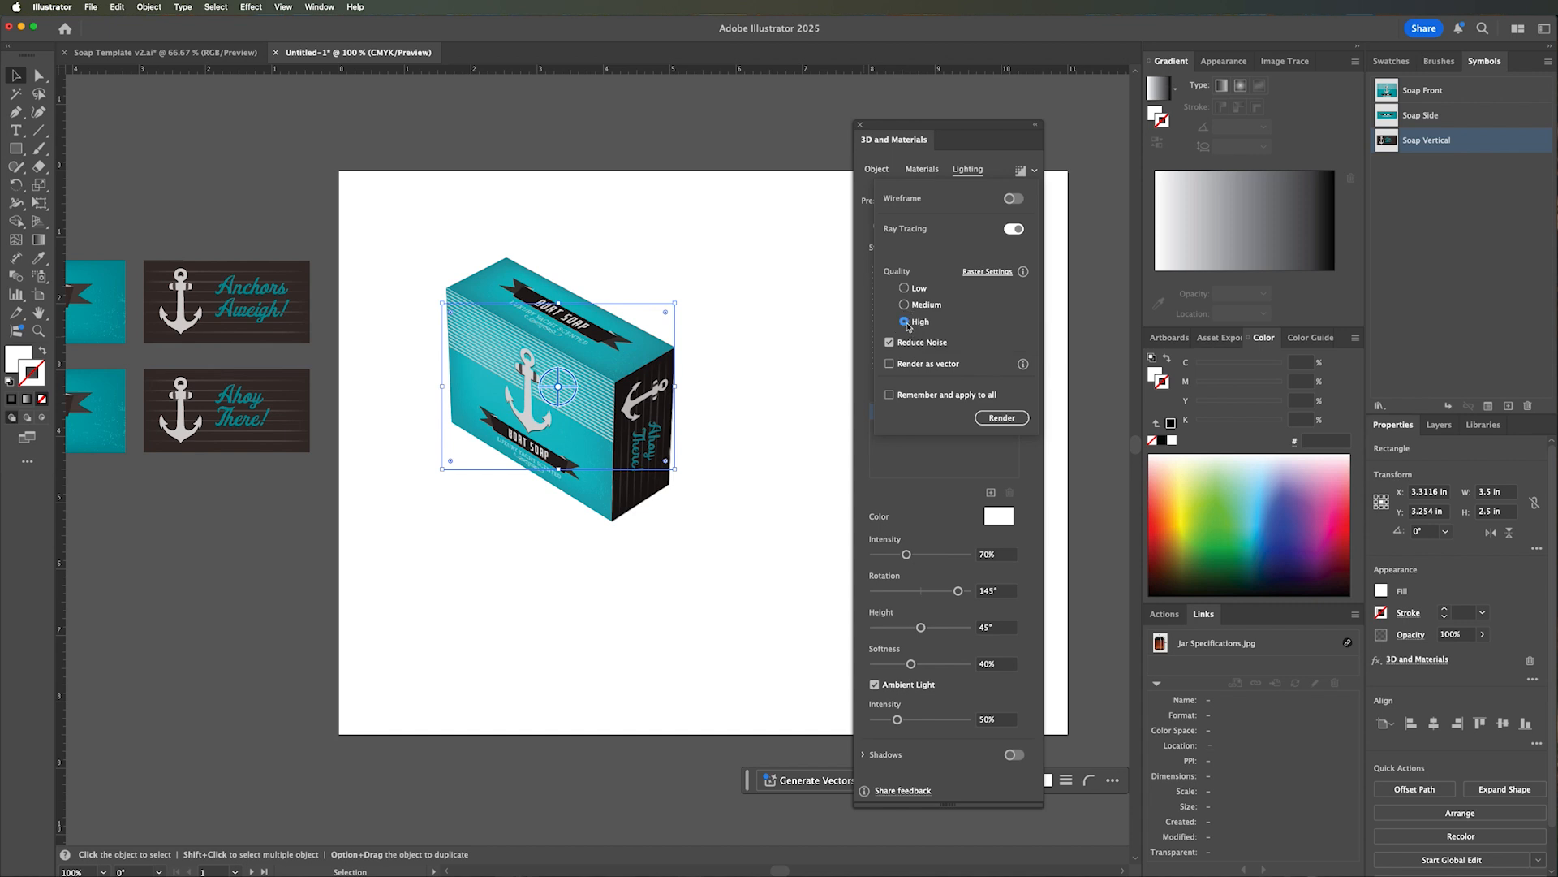
{"action": "left_click", "coordinate": [985, 418]}
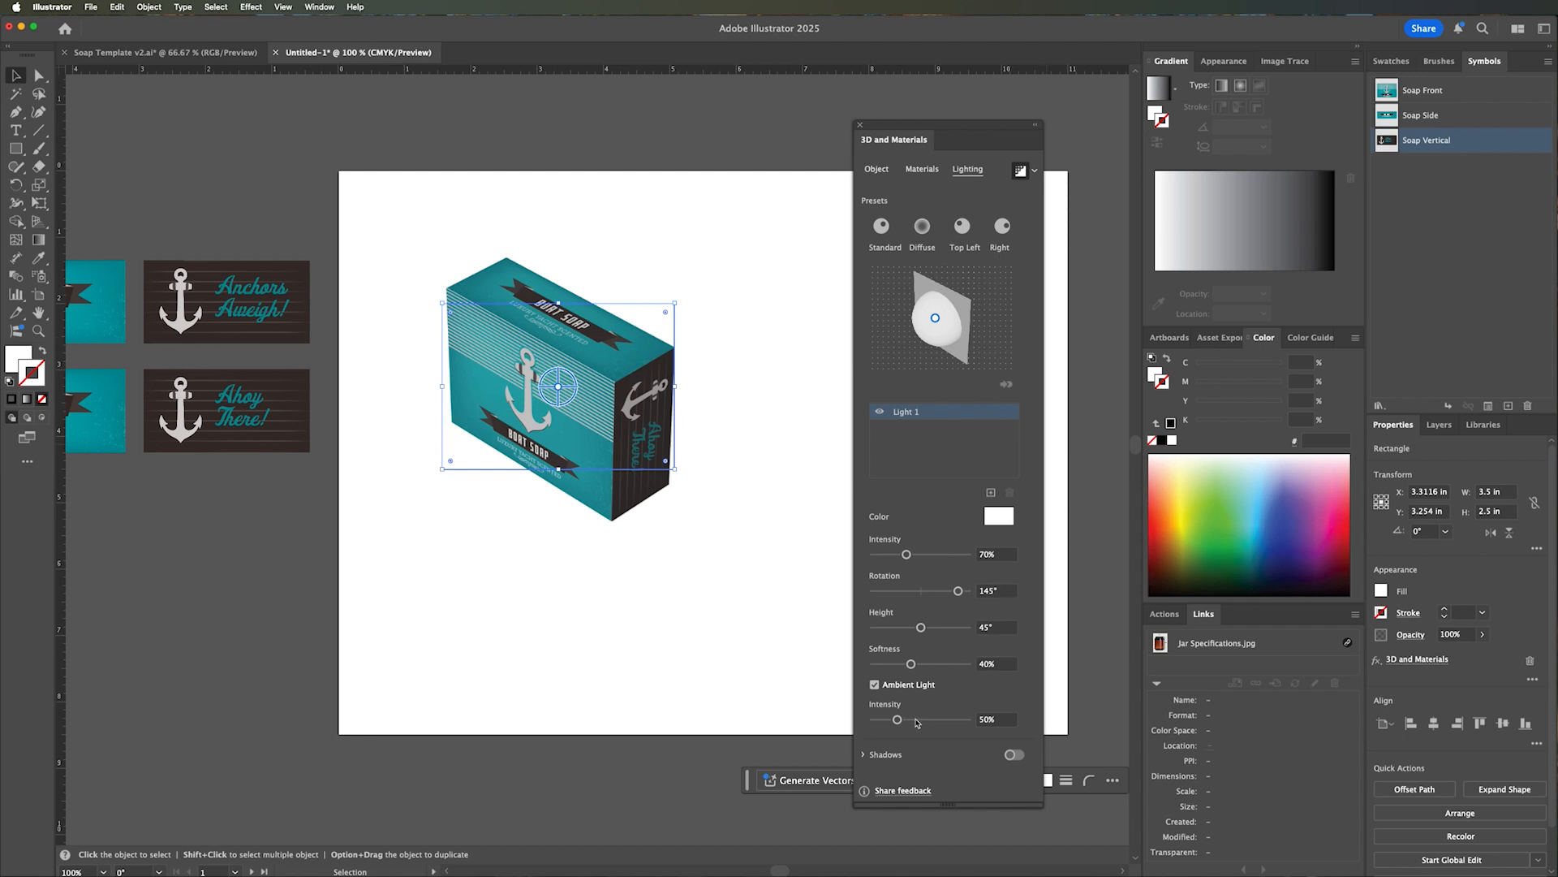
{"action": "left_click", "coordinate": [917, 556]}
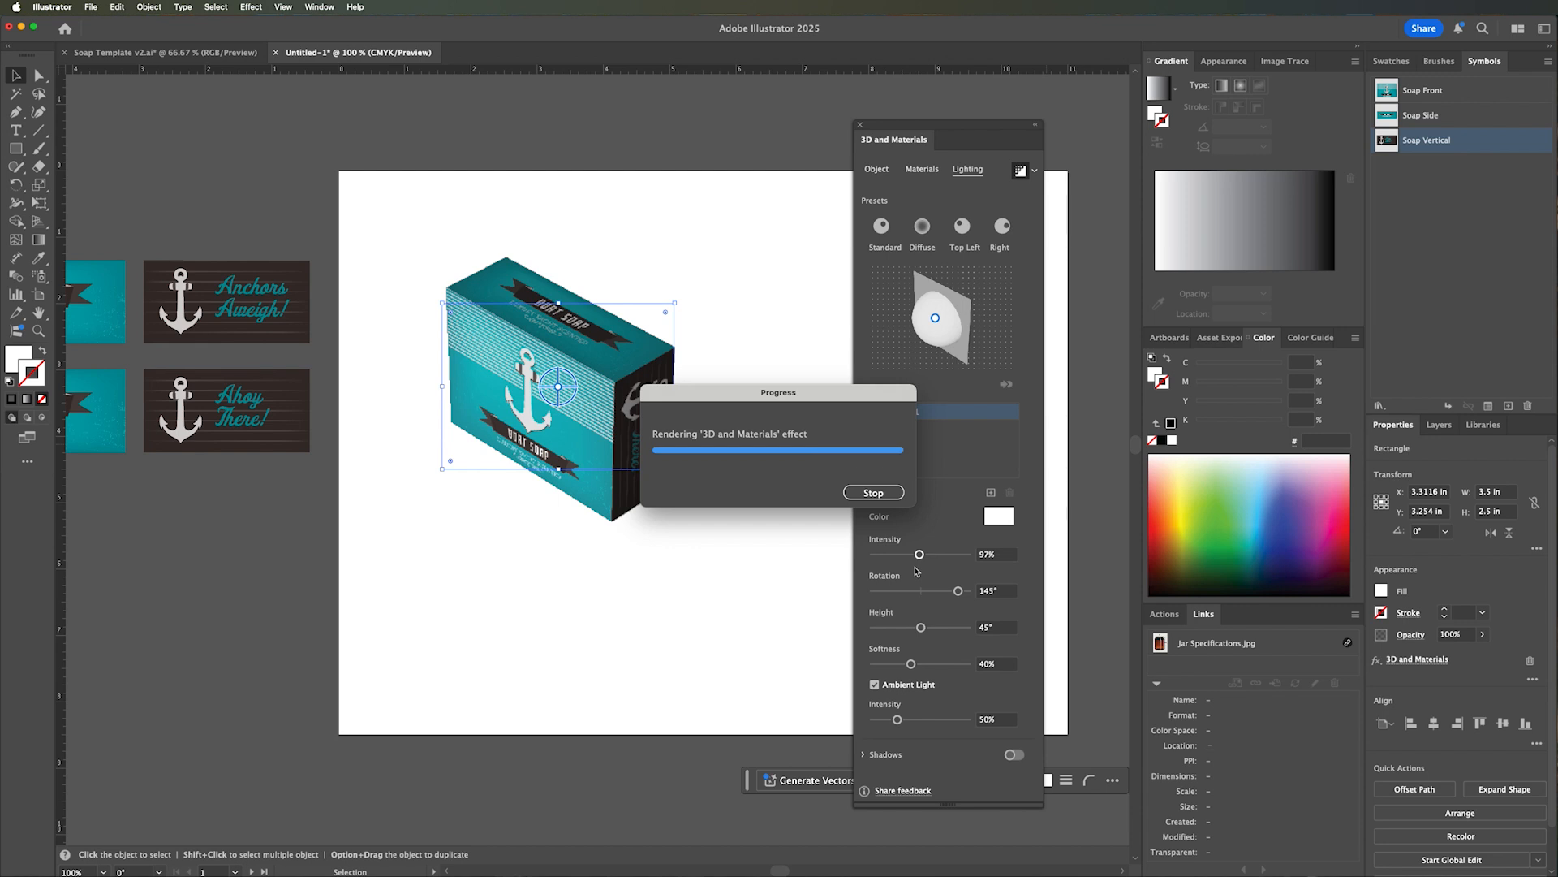
Examine the ray-traced artwork on the soap box's faces up close and deselect the box.
{"action": "key", "text": "z"}
{"action": "left_click", "coordinate": [581, 422]}
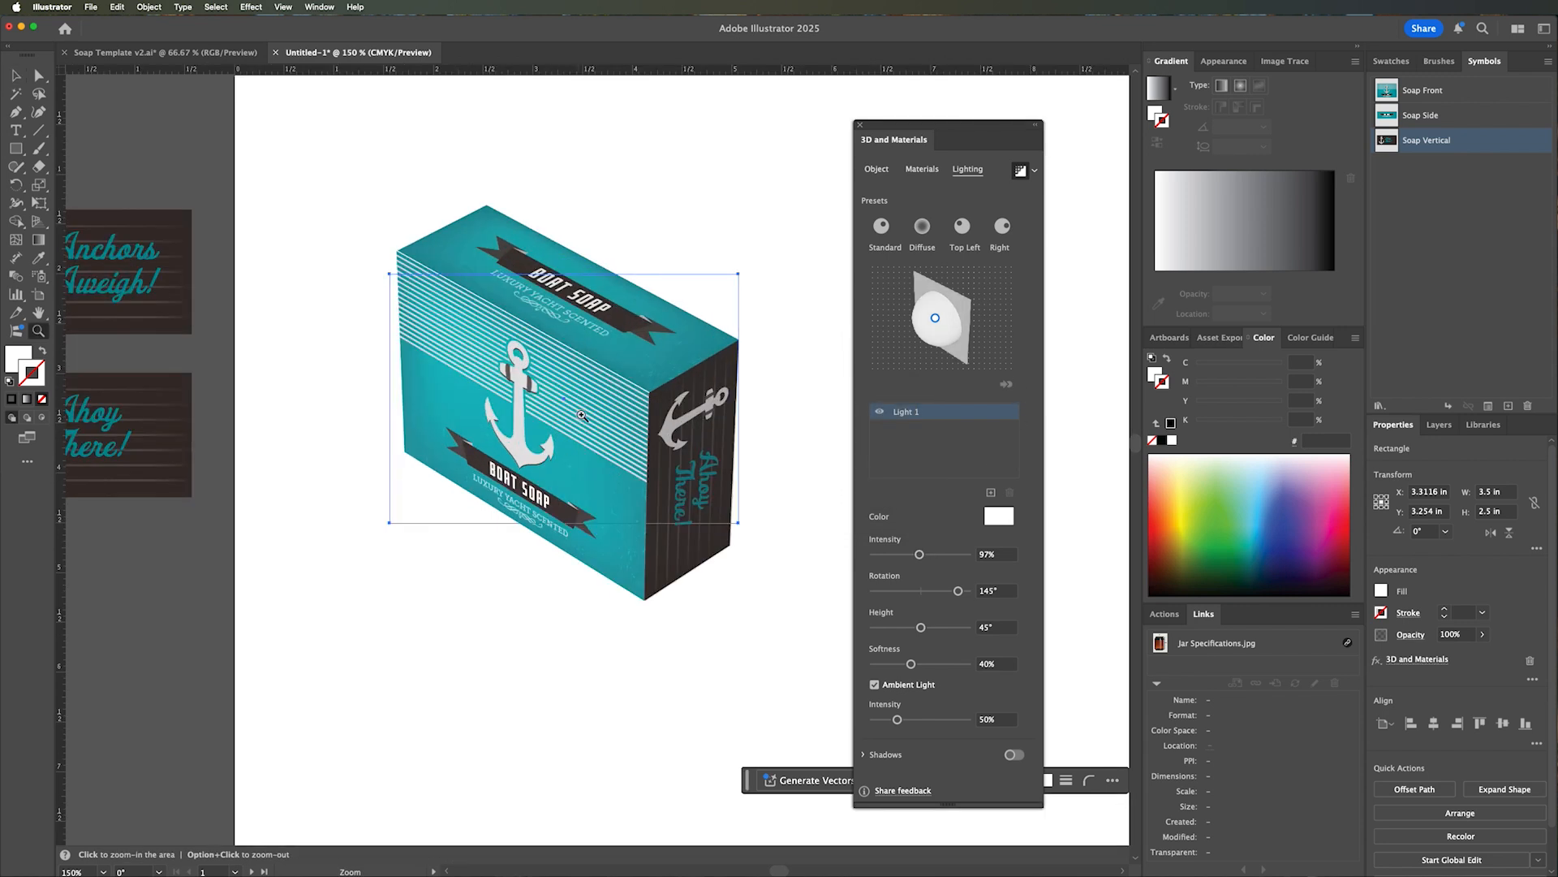
{"action": "left_click", "coordinate": [583, 417]}
{"action": "left_click", "coordinate": [636, 451]}
{"action": "left_click_drag", "start_coordinate": [637, 457], "coordinate": [634, 353]}
{"action": "left_click_drag", "start_coordinate": [521, 391], "coordinate": [589, 560]}
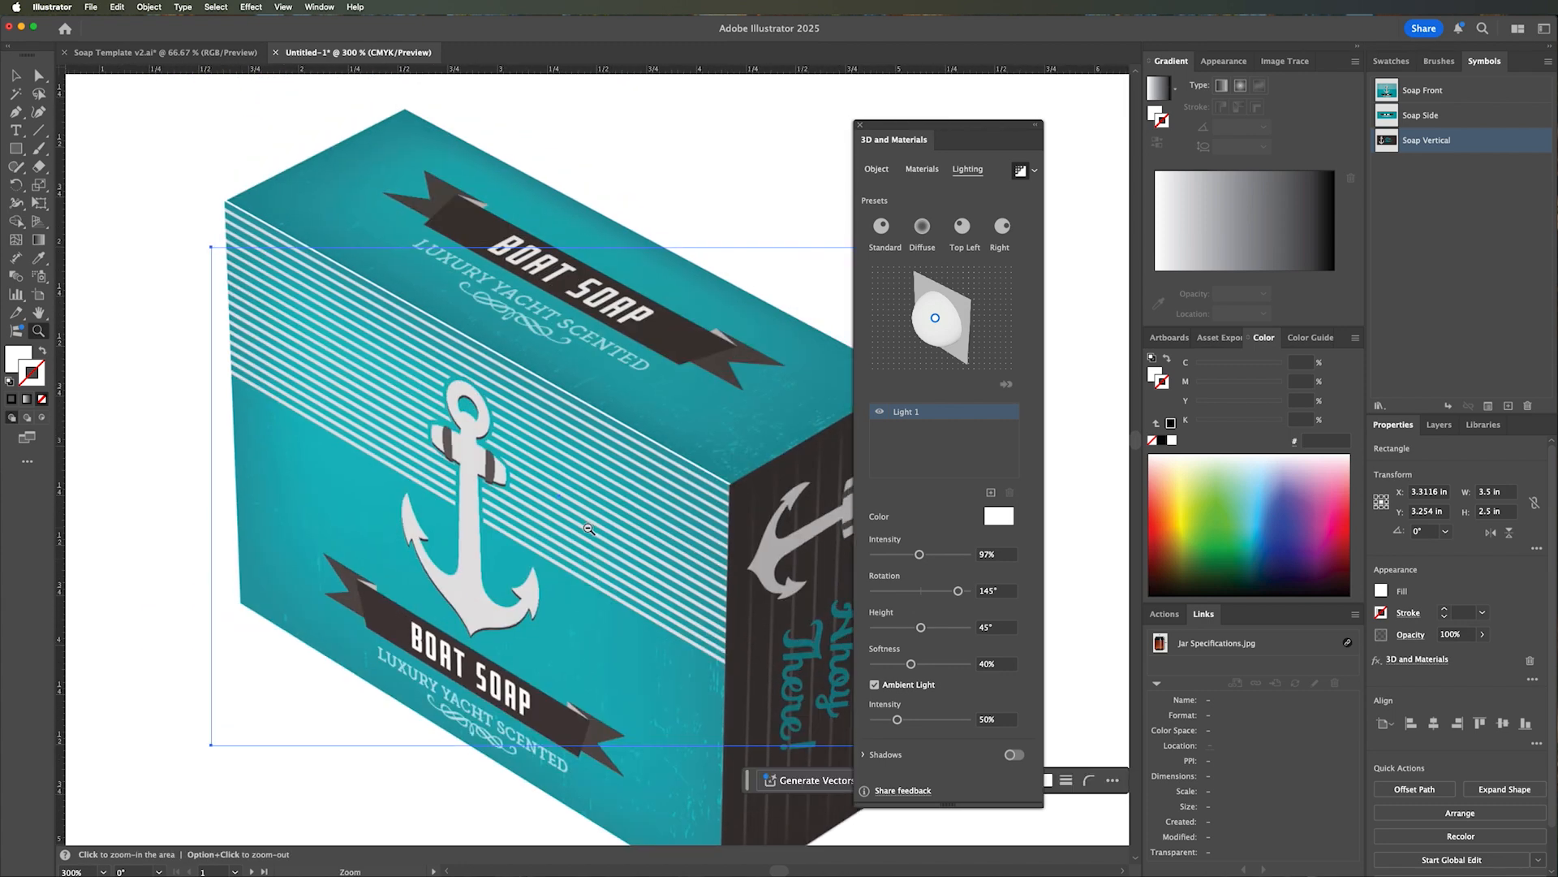
{"action": "left_click", "coordinate": [588, 528], "text": "alt"}
{"action": "left_click", "coordinate": [588, 528], "text": "alt"}
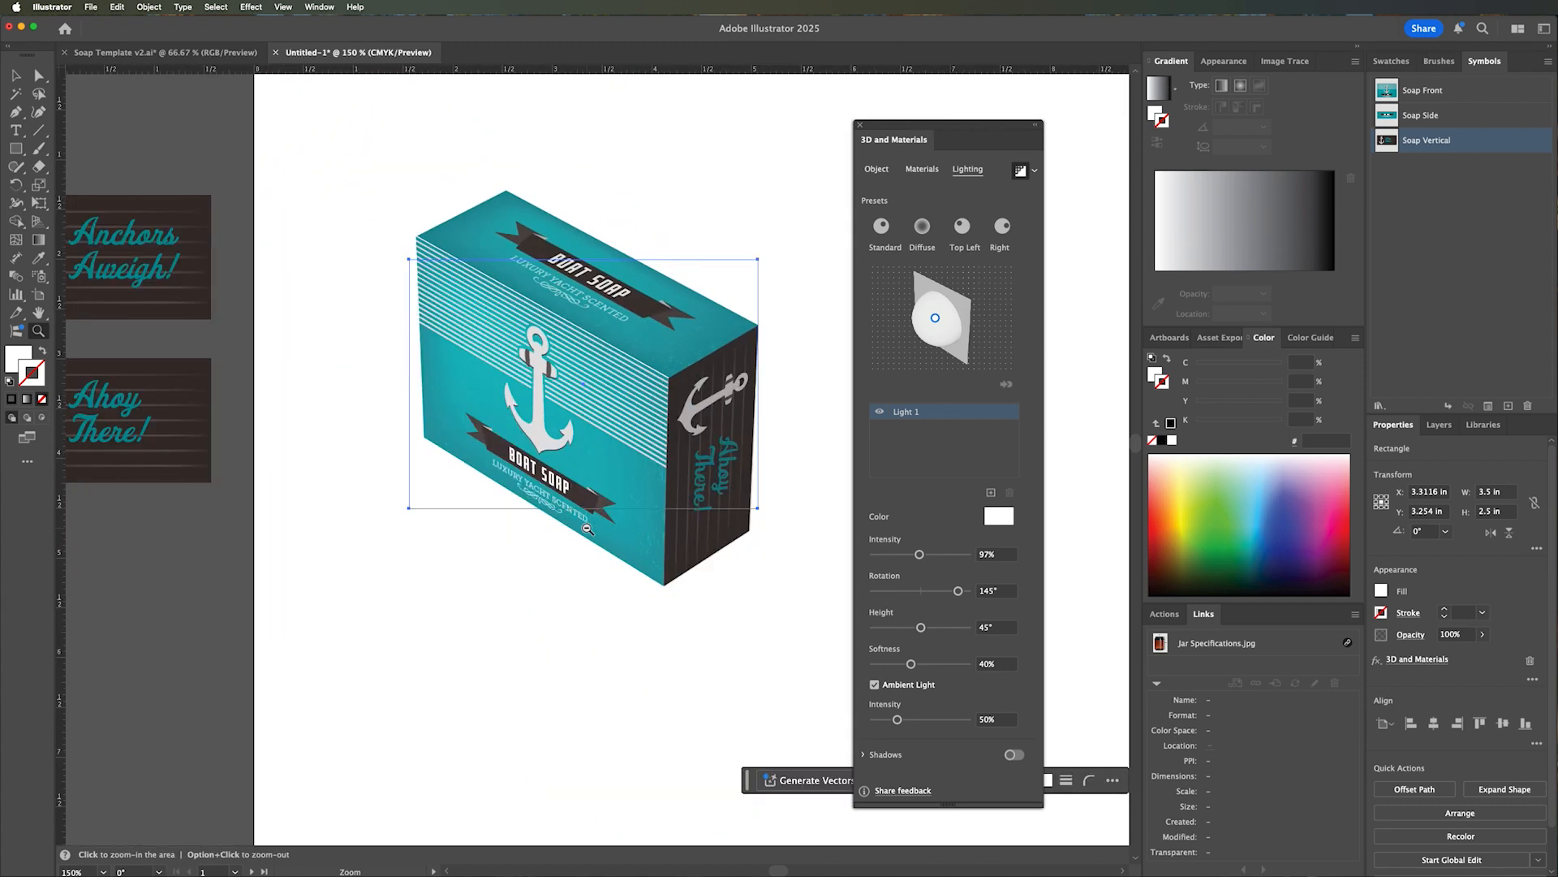
{"action": "left_click", "coordinate": [588, 528], "text": "alt"}
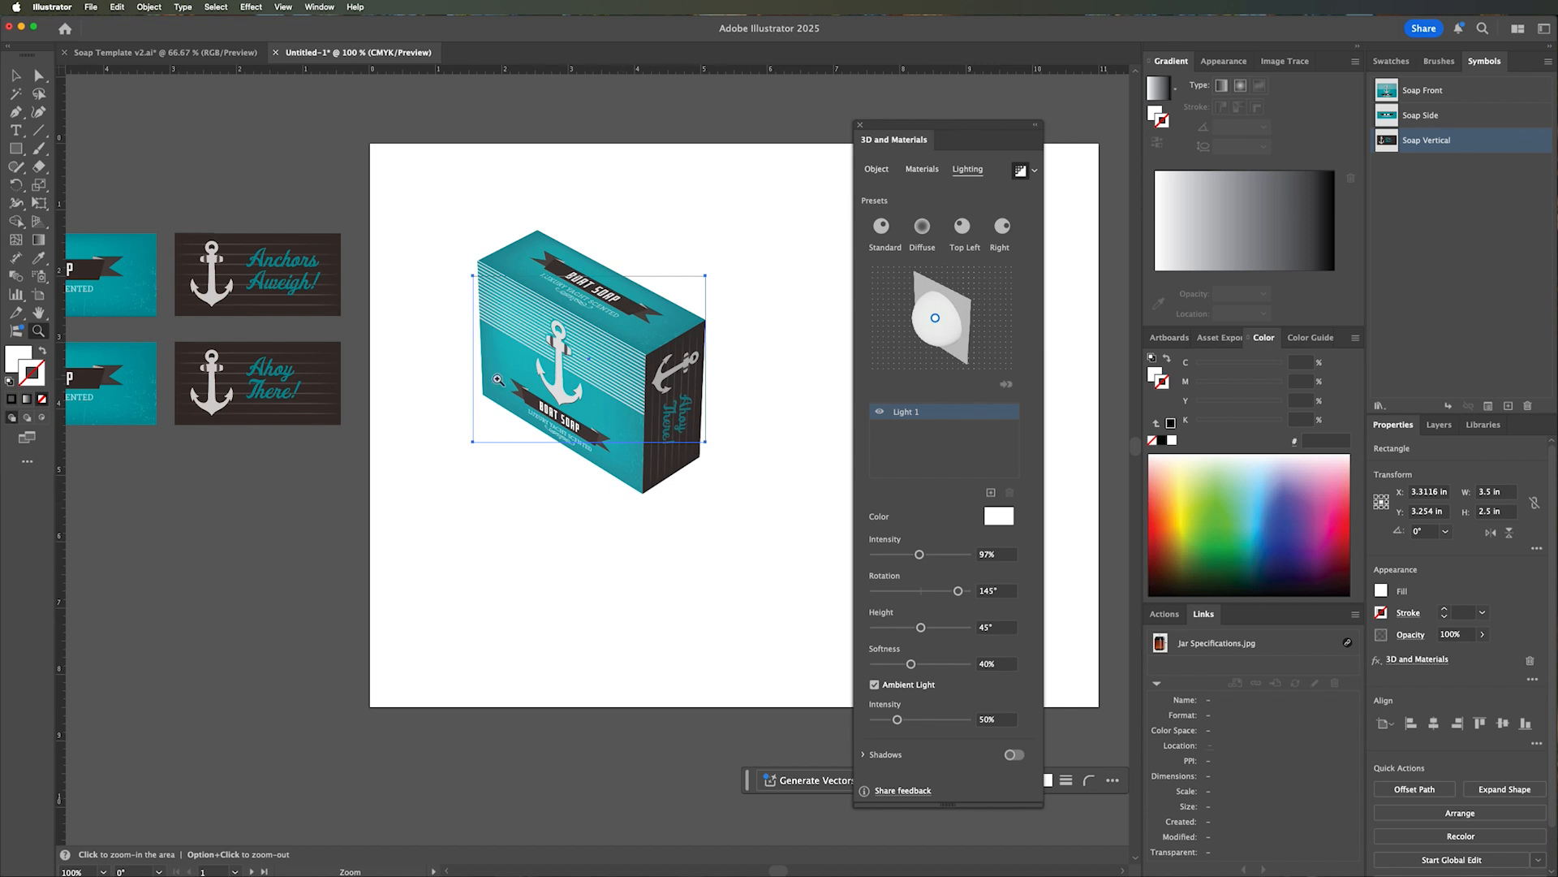
{"action": "key", "text": "v"}
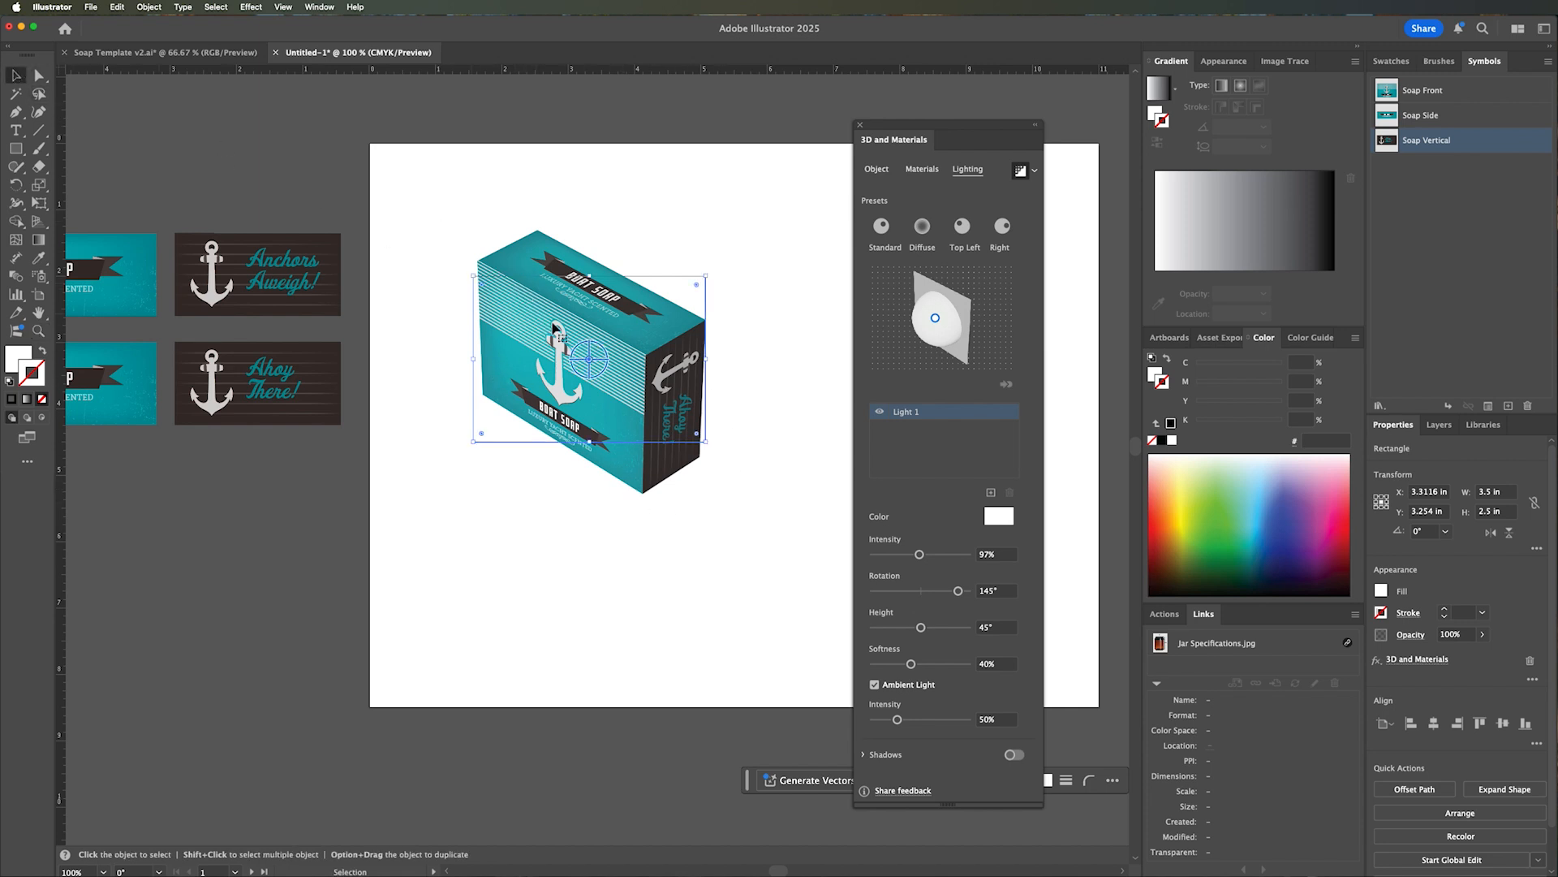
{"action": "left_click", "coordinate": [779, 258]}
Create a 3.5 in wide by 1.25 in high rectangle on the blank area beside the soap box.
{"action": "key", "text": "space"}
{"action": "left_click_drag", "start_coordinate": [734, 294], "coordinate": [610, 265]}
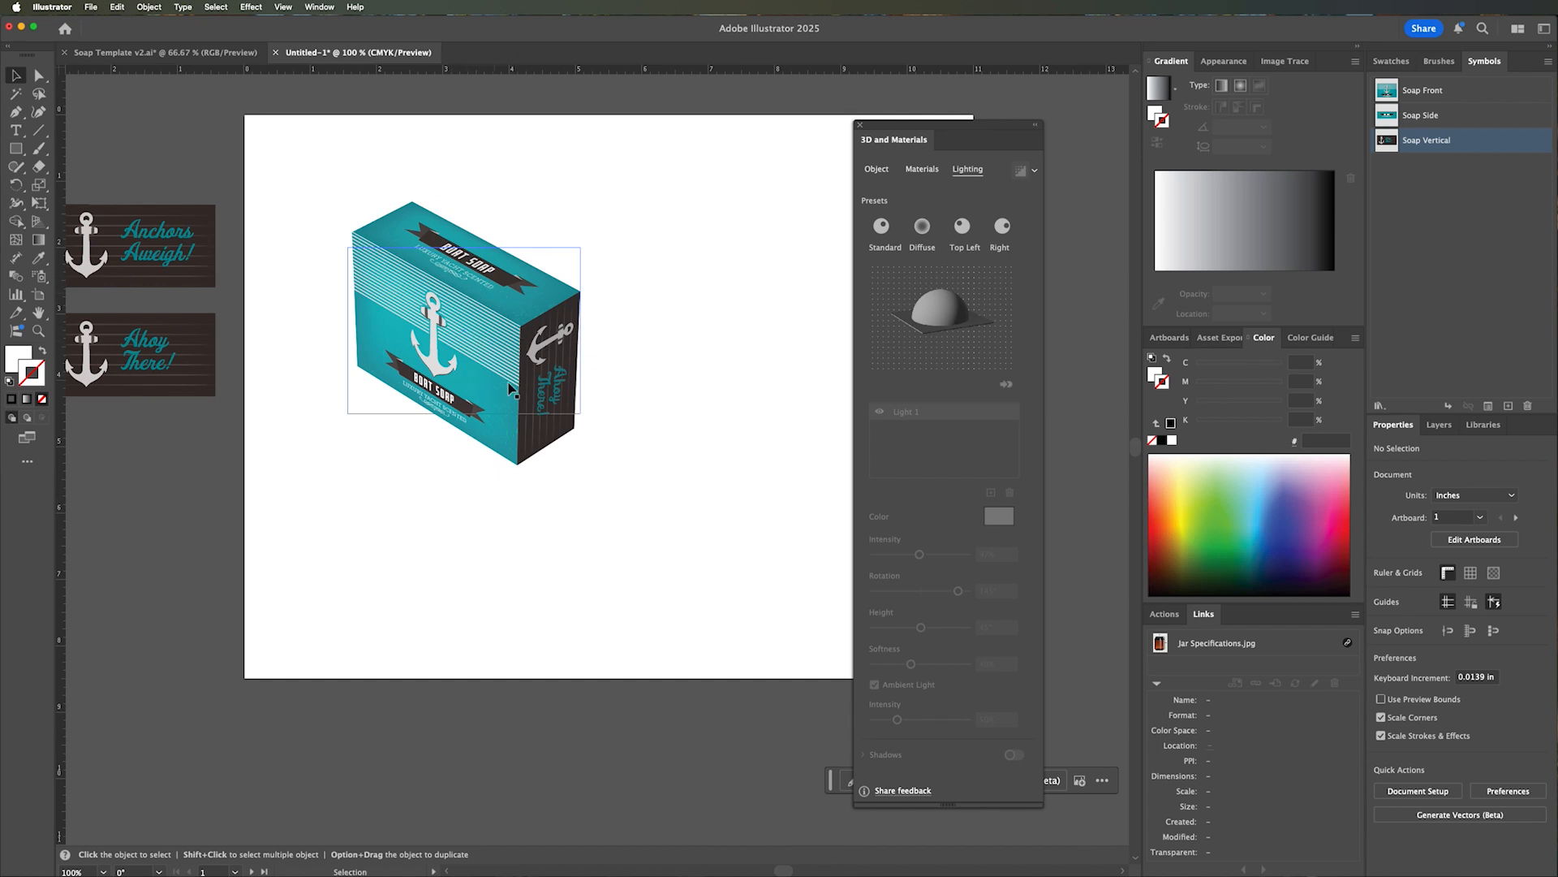
{"action": "key", "text": "space"}
{"action": "left_click_drag", "start_coordinate": [503, 390], "coordinate": [471, 388]}
{"action": "key", "text": "m"}
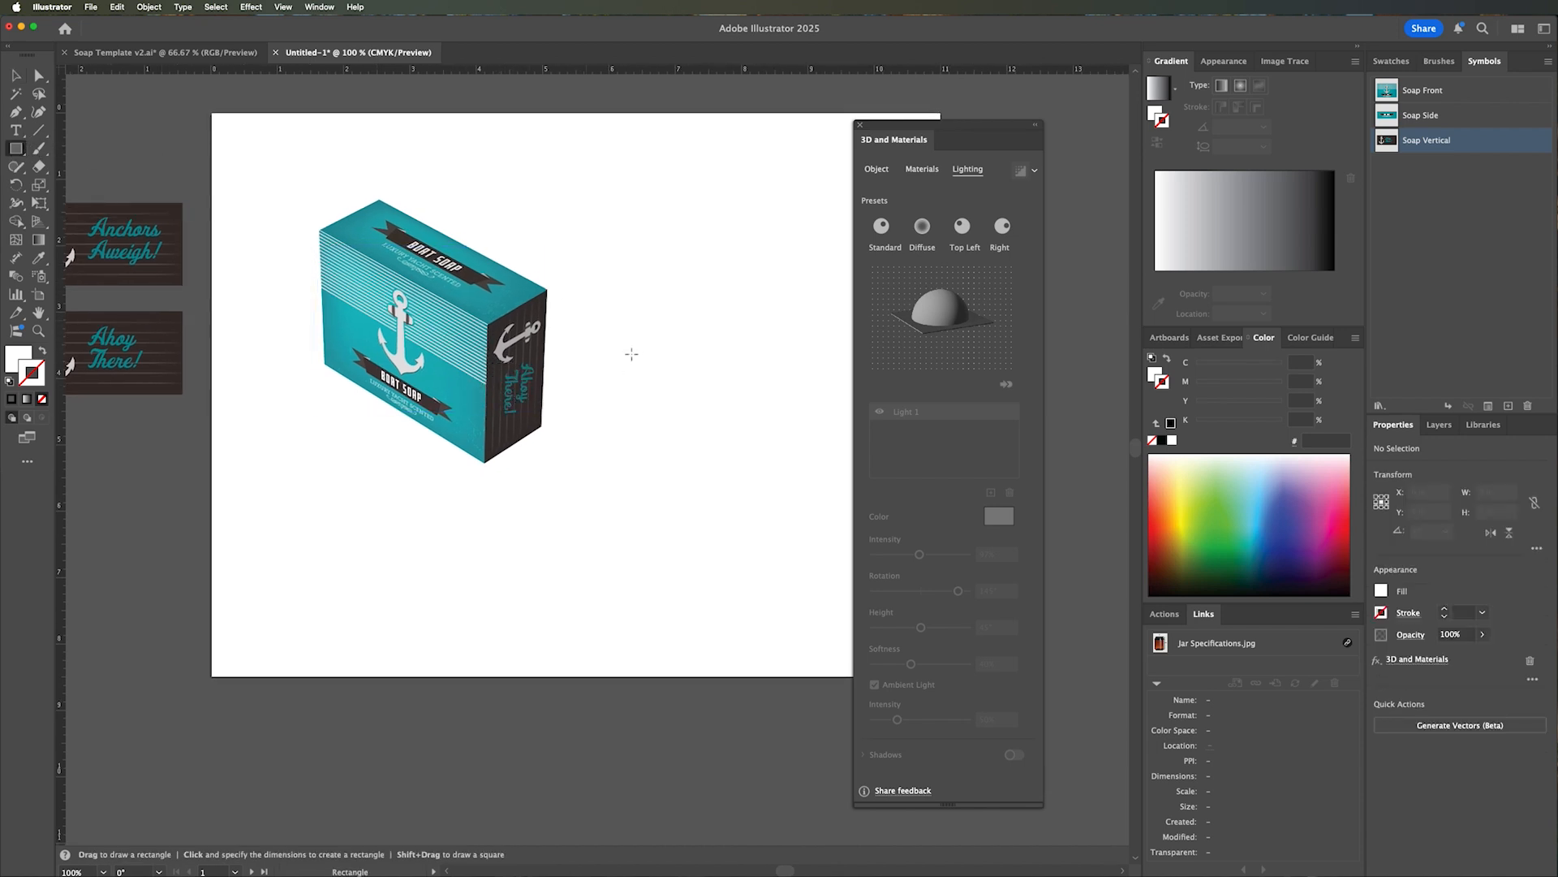
{"action": "left_click", "coordinate": [634, 389]}
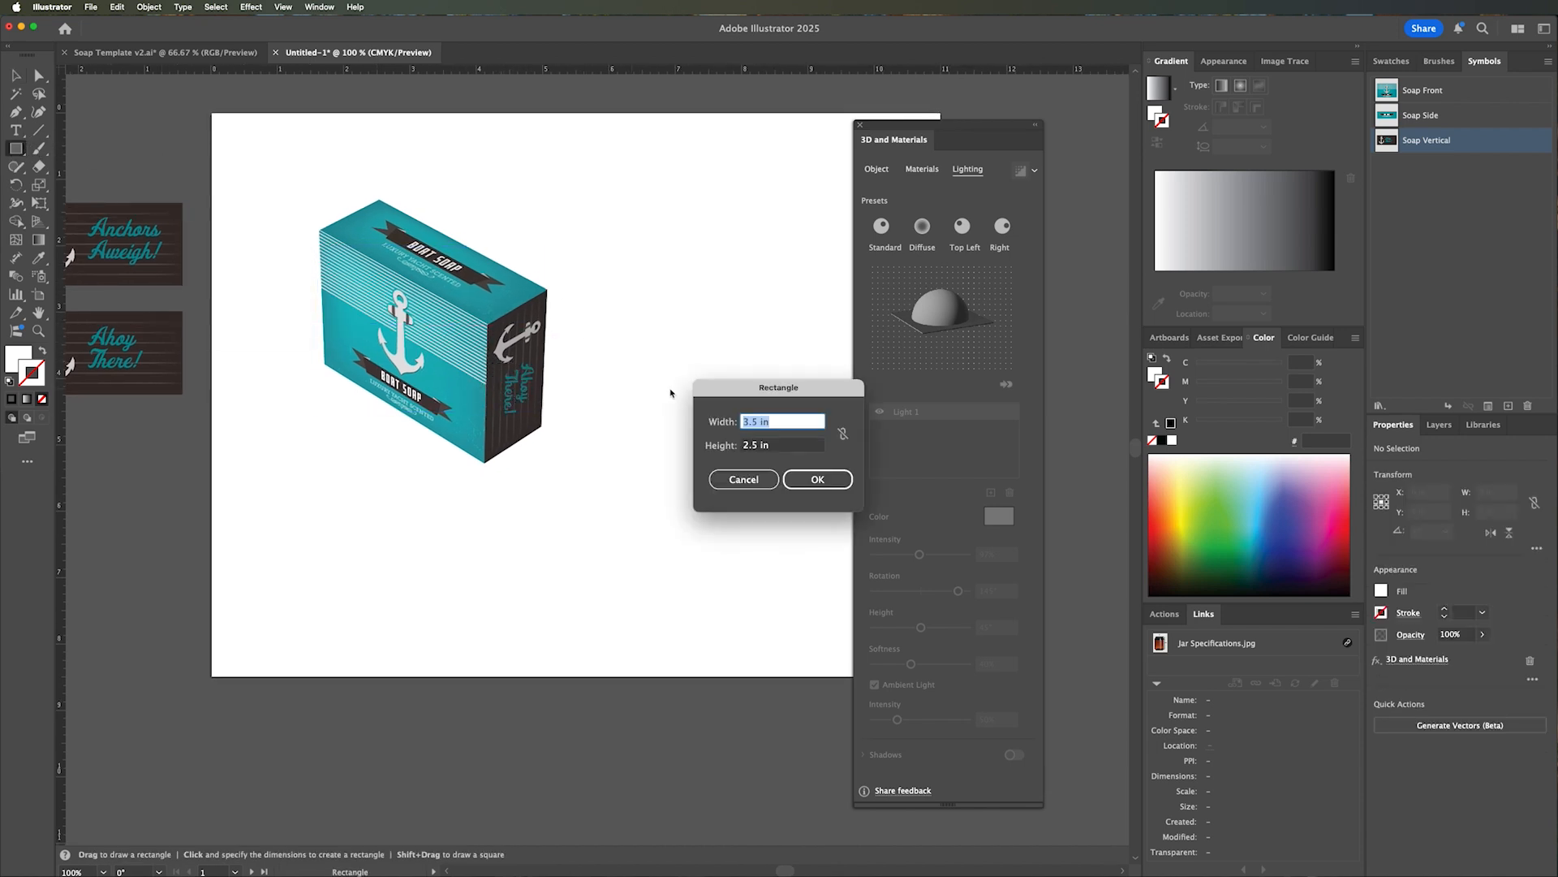
{"action": "key", "text": "Tab"}
{"action": "type", "text": "1"}
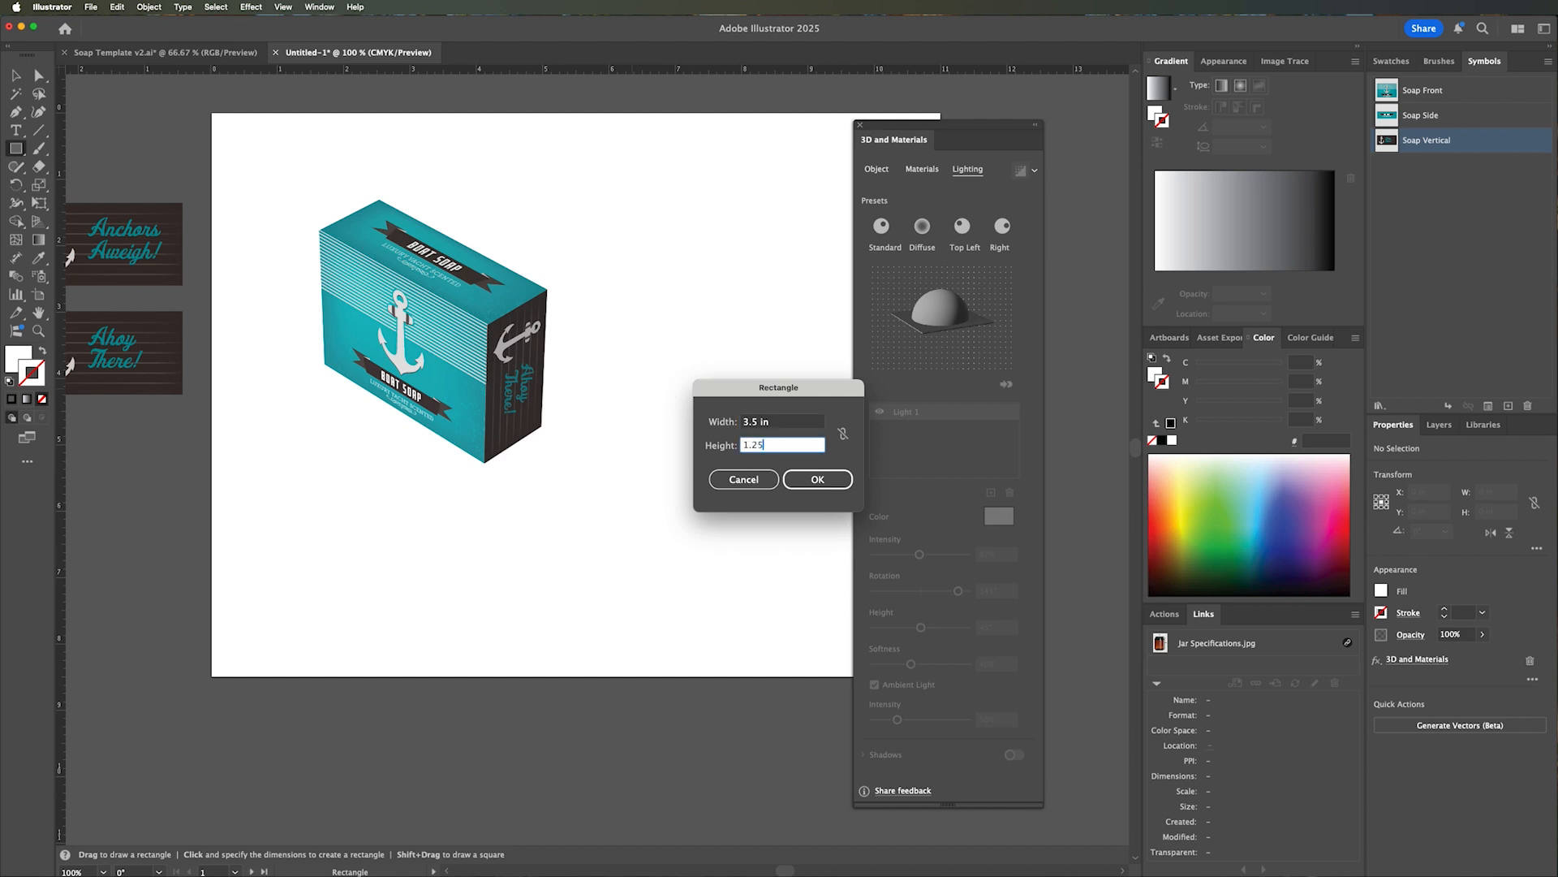
{"action": "key", "text": "Return"}
{"action": "key", "text": "v"}
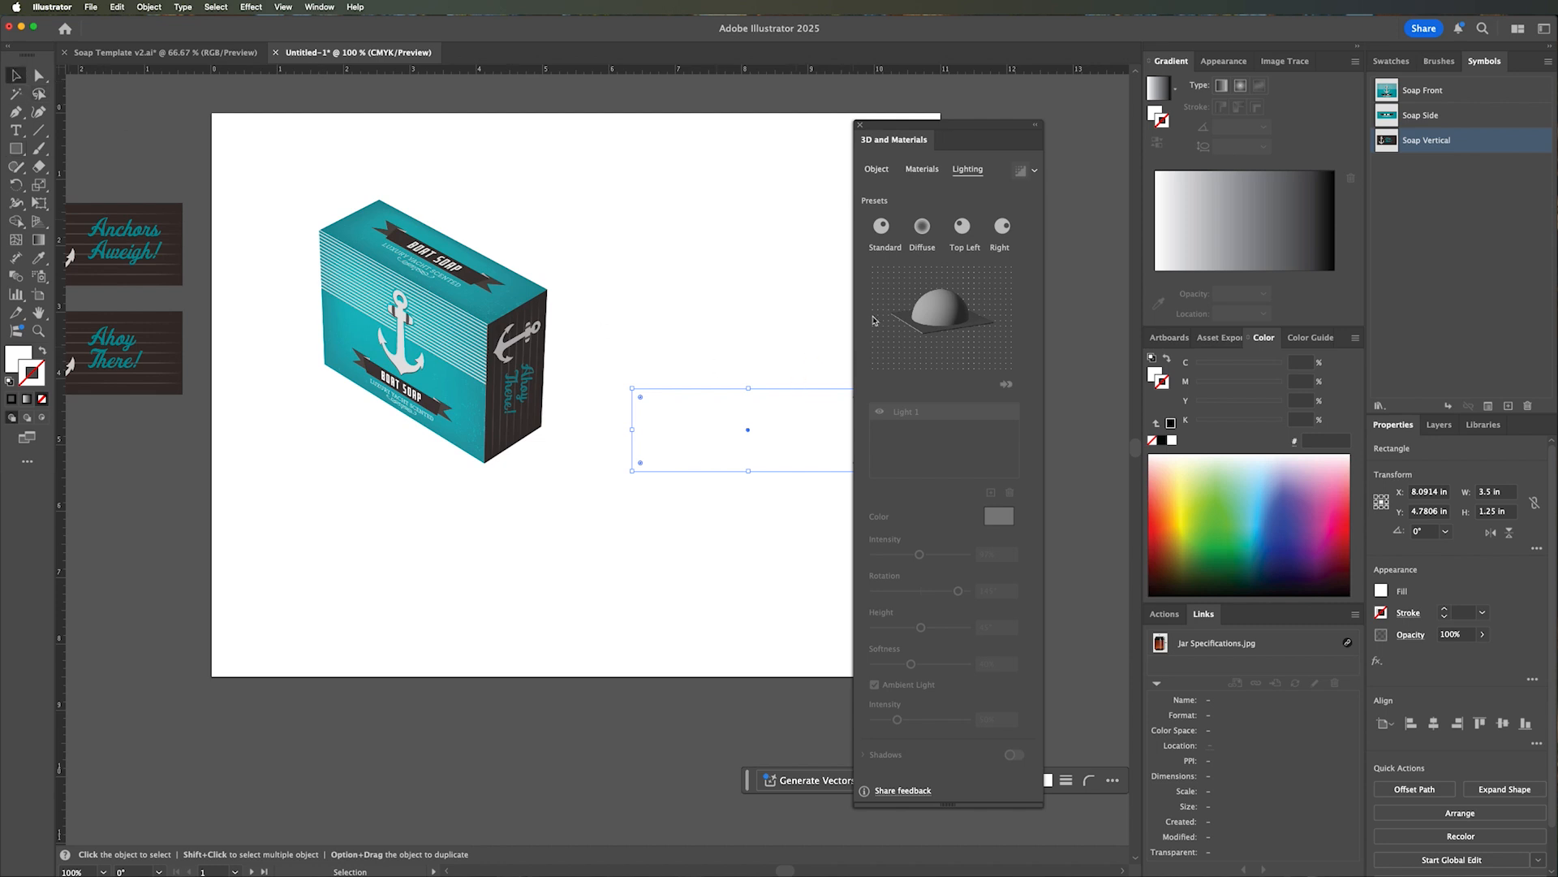
Extrude the new rectangle into a 3D box with a depth of 3.5 in and deselect it.
{"action": "left_click", "coordinate": [875, 170]}
{"action": "left_click", "coordinate": [921, 227]}
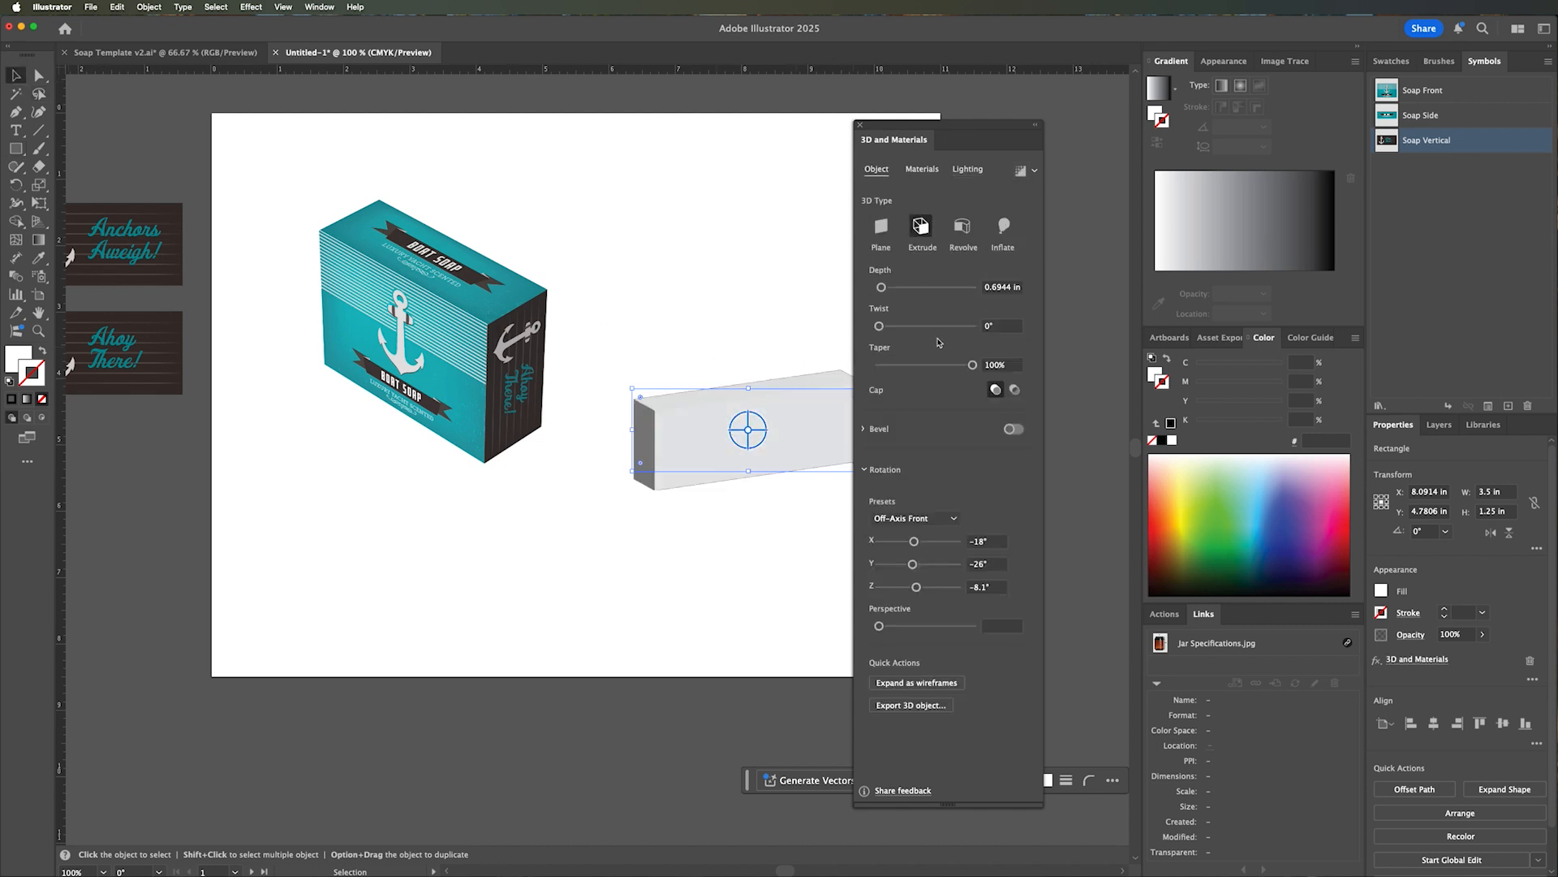
{"action": "left_click", "coordinate": [1003, 288]}
{"action": "type", "text": "3"}
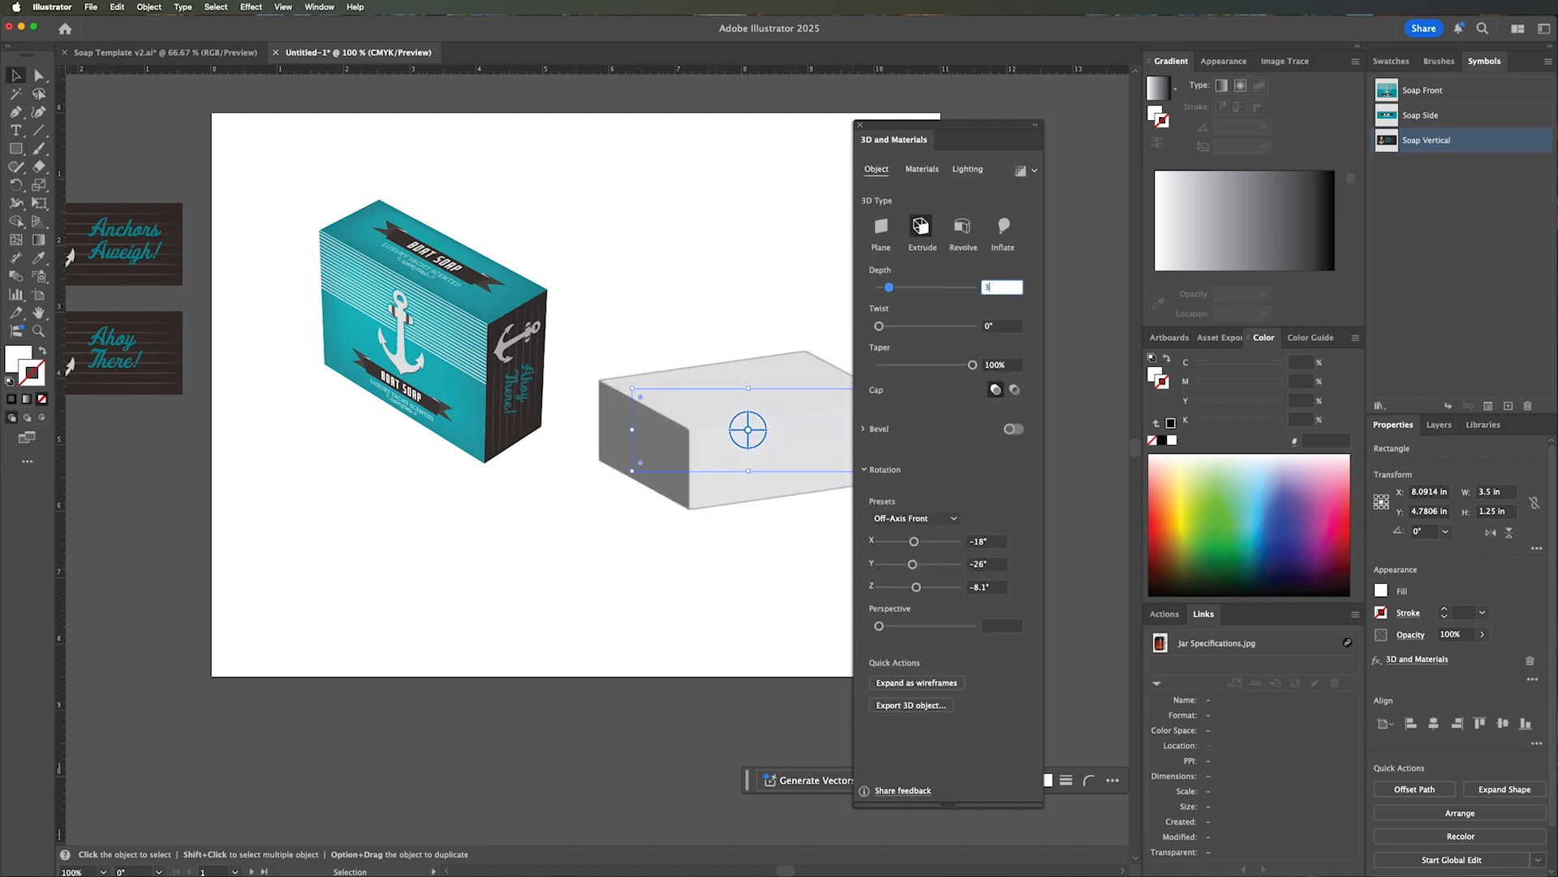
{"action": "type", "text": ".5"}
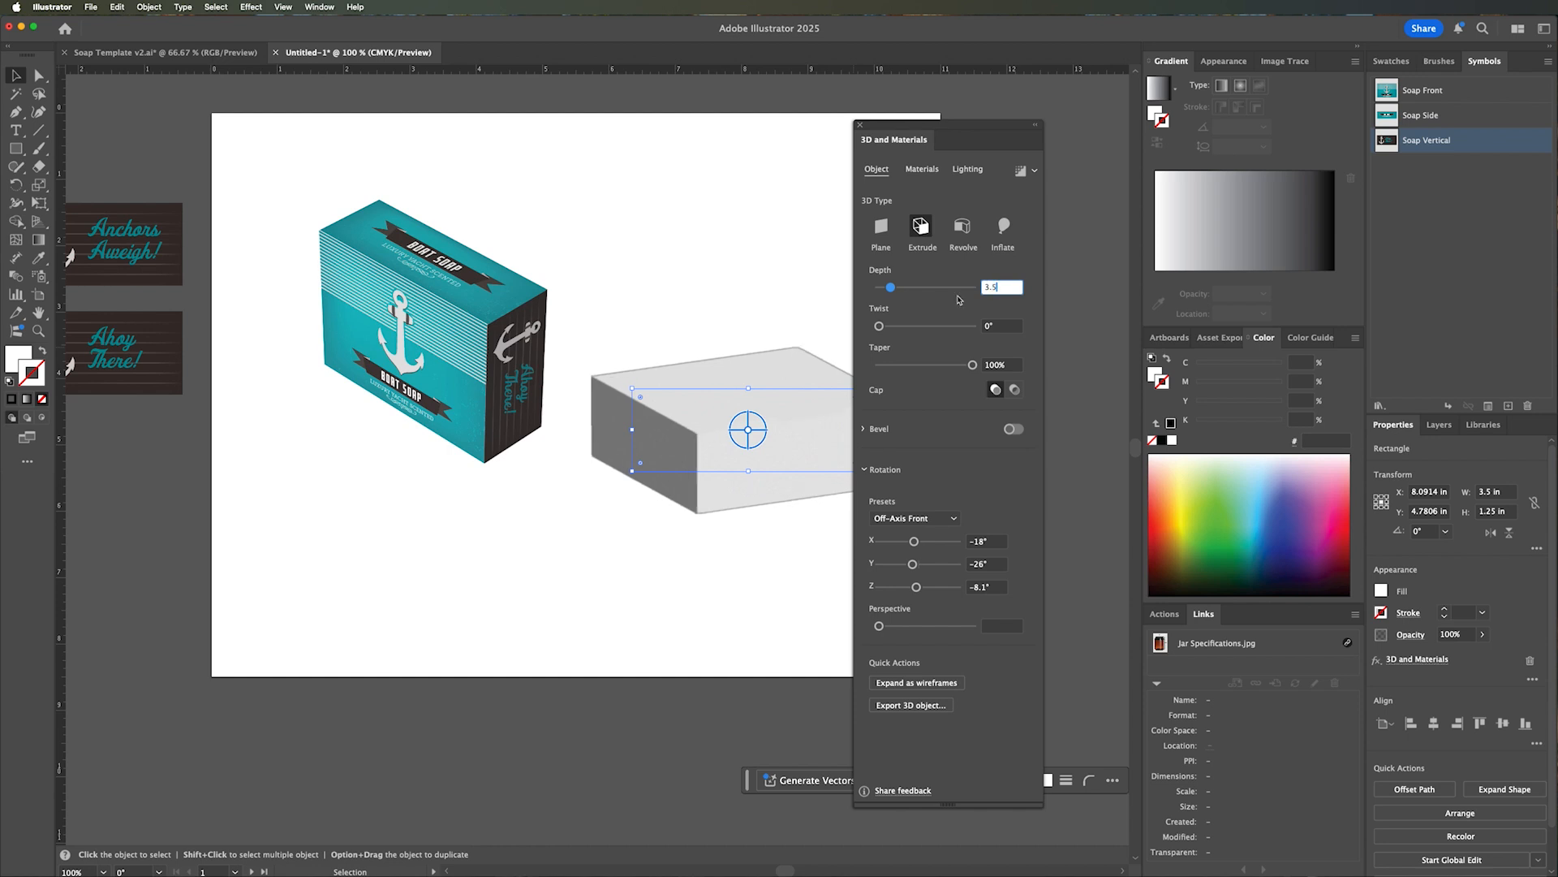
{"action": "left_click", "coordinate": [688, 329]}
Move the blank extruded box up so it lines up beside the finished soap box, and deselect it.
{"action": "scroll", "coordinate": [569, 325], "scroll_direction": "right", "scroll_amount": 5}
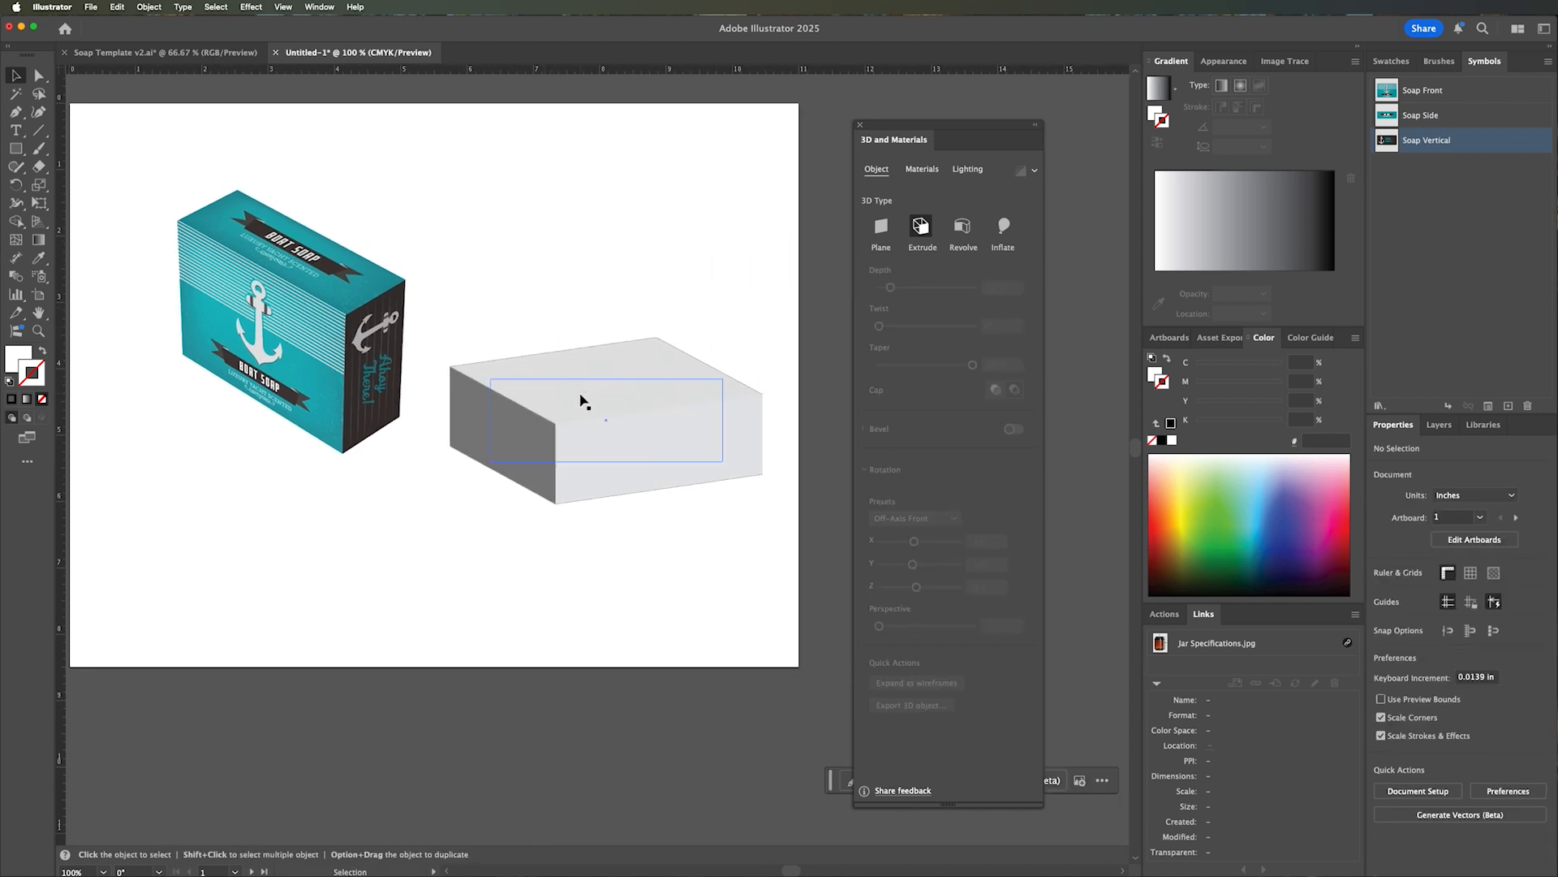
{"action": "left_click_drag", "start_coordinate": [581, 399], "coordinate": [581, 298]}
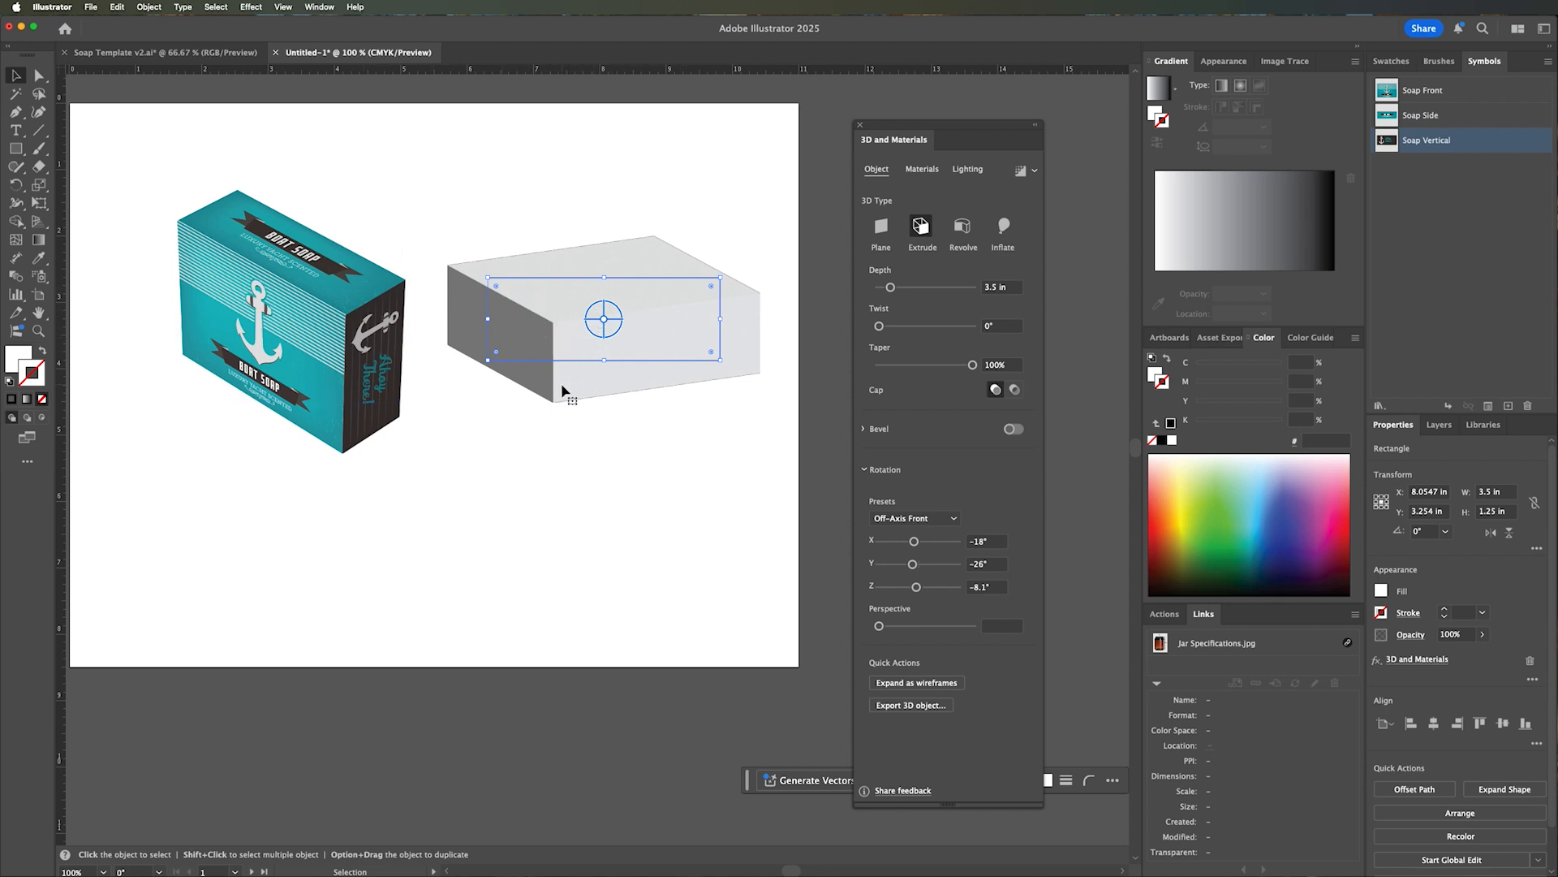
{"action": "left_click", "coordinate": [555, 425]}
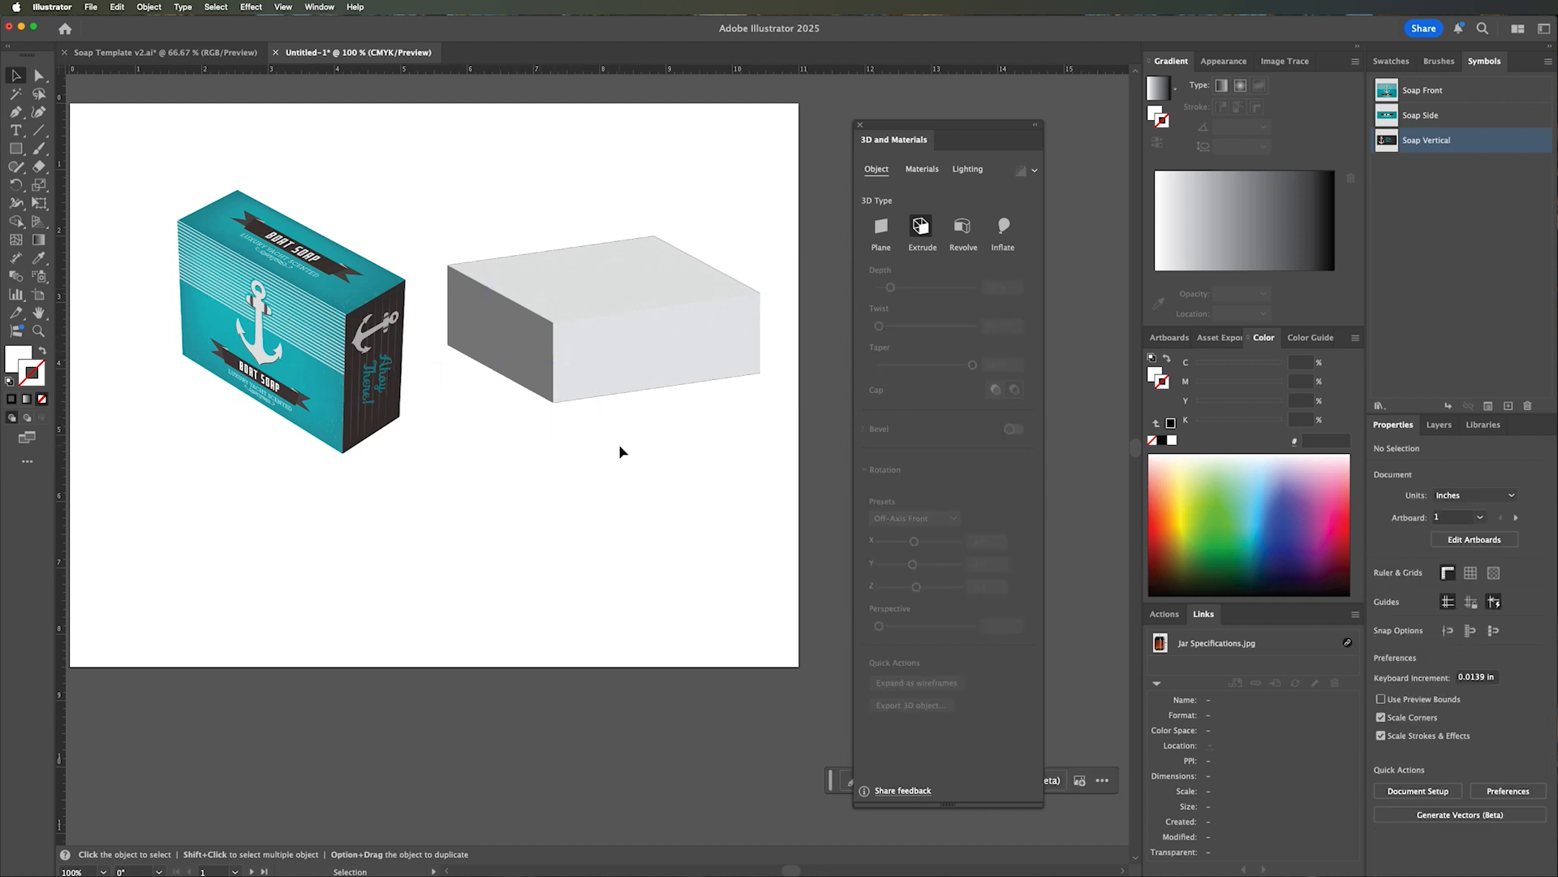
{"action": "left_click_drag", "start_coordinate": [560, 448], "coordinate": [619, 452]}
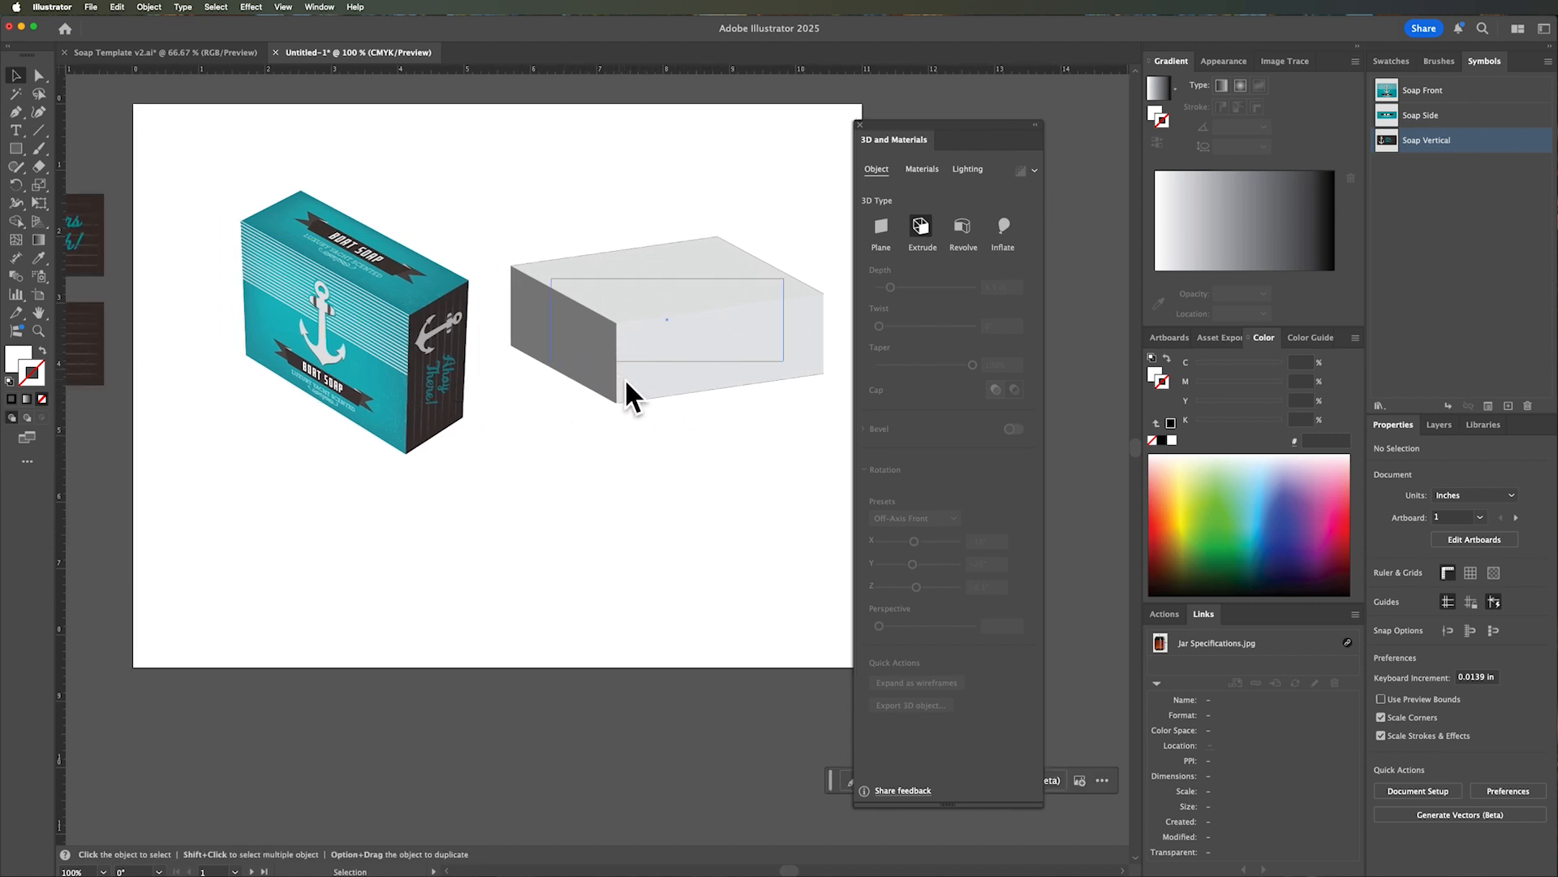
Draw a tall rectangle about 0.88 in wide by 2.41 in high on the blank area beside the jar photo.
{"action": "key", "text": "space"}
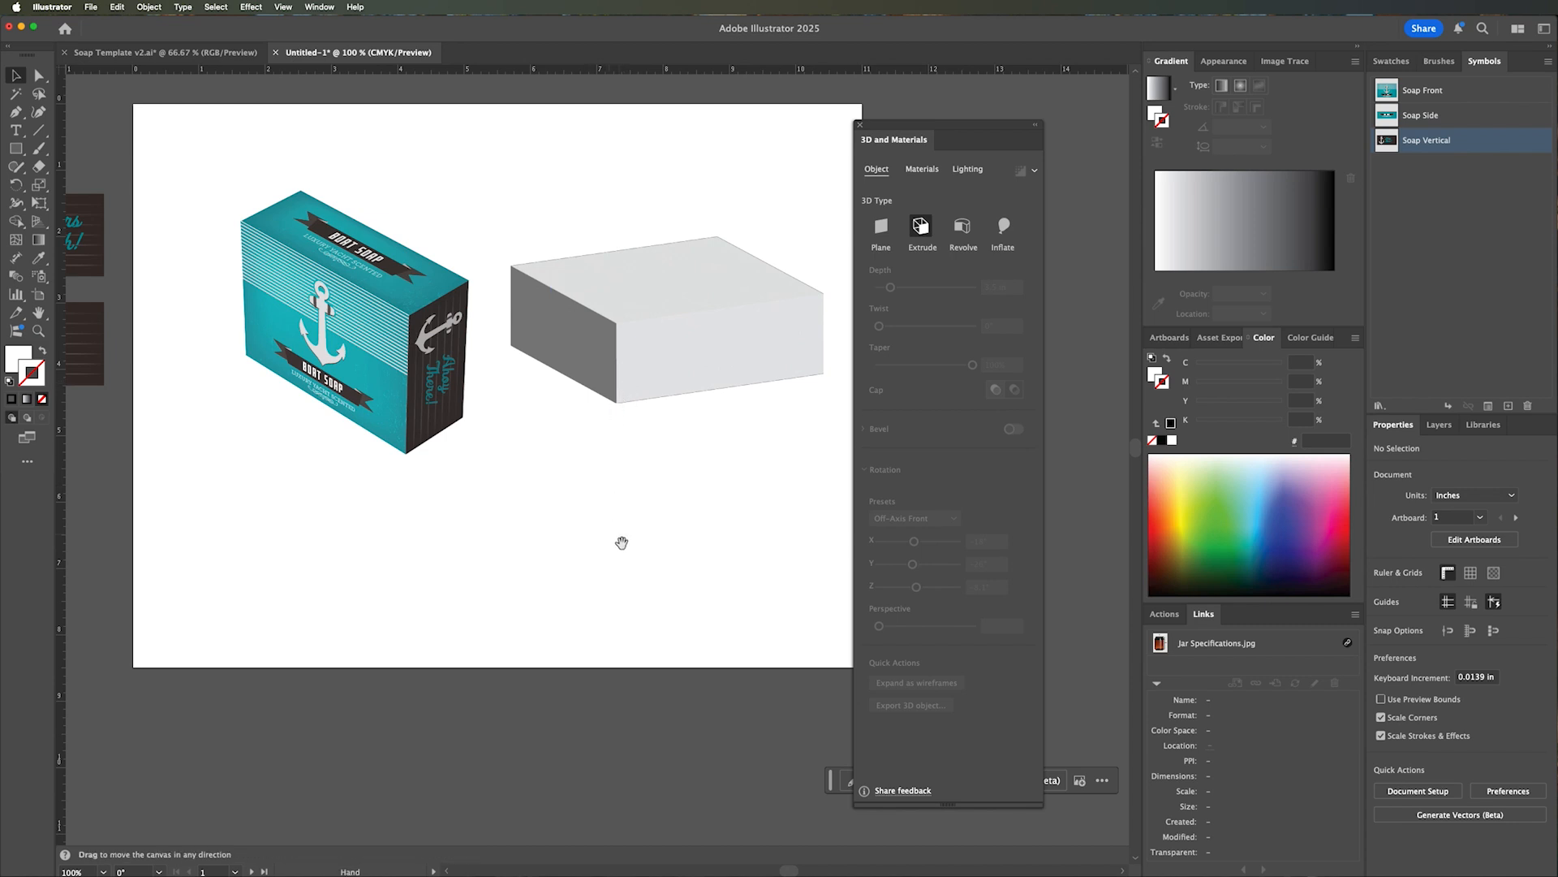
{"action": "scroll", "coordinate": [622, 542], "scroll_direction": "down", "scroll_amount": 15}
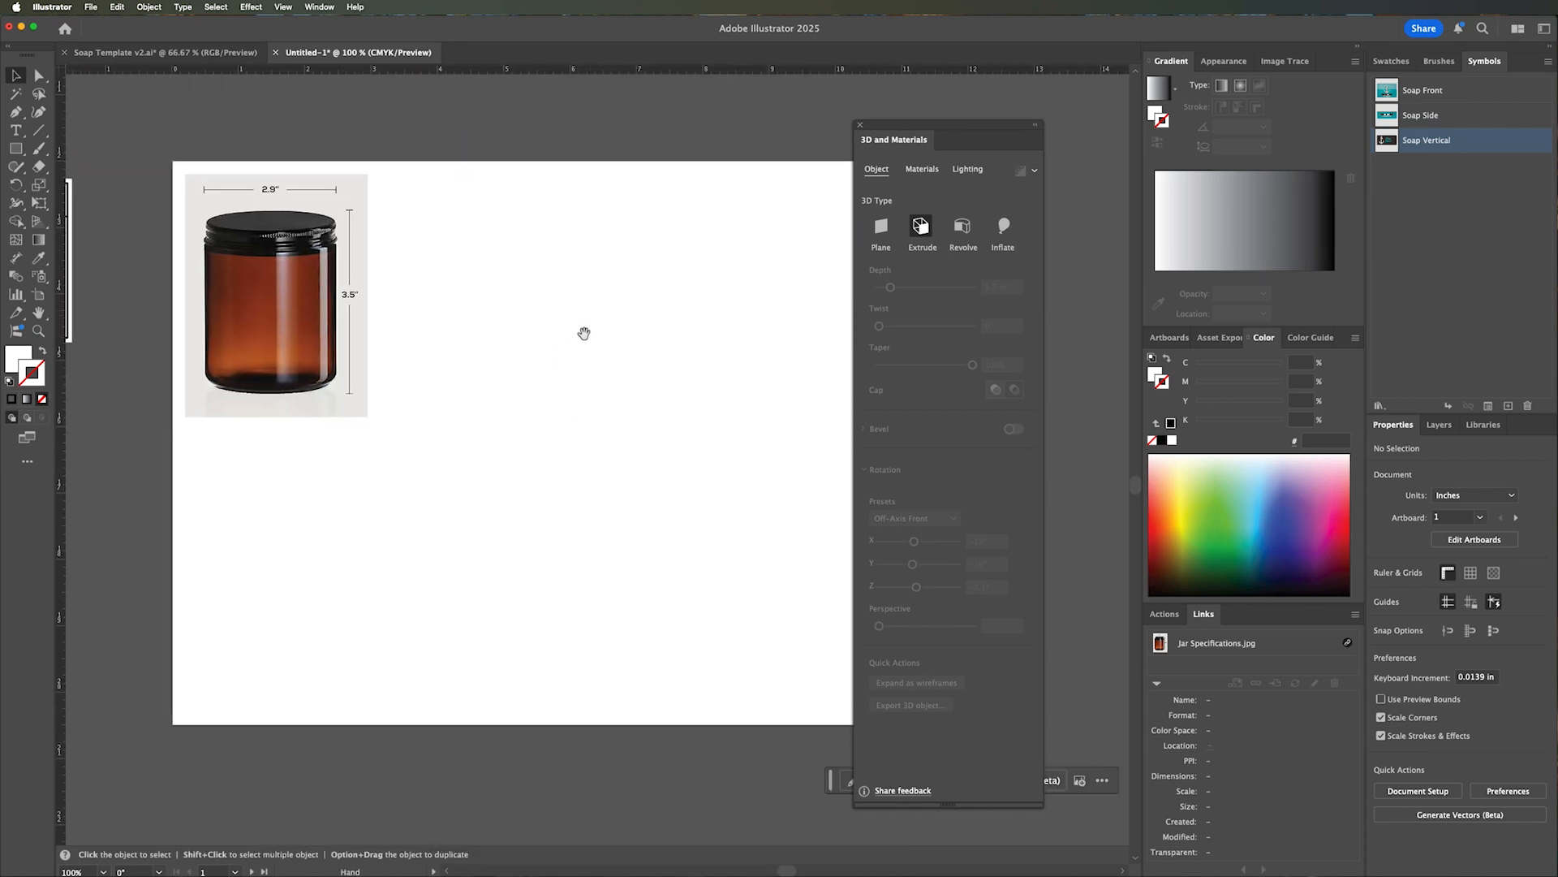
{"action": "left_click_drag", "start_coordinate": [583, 332], "coordinate": [522, 341]}
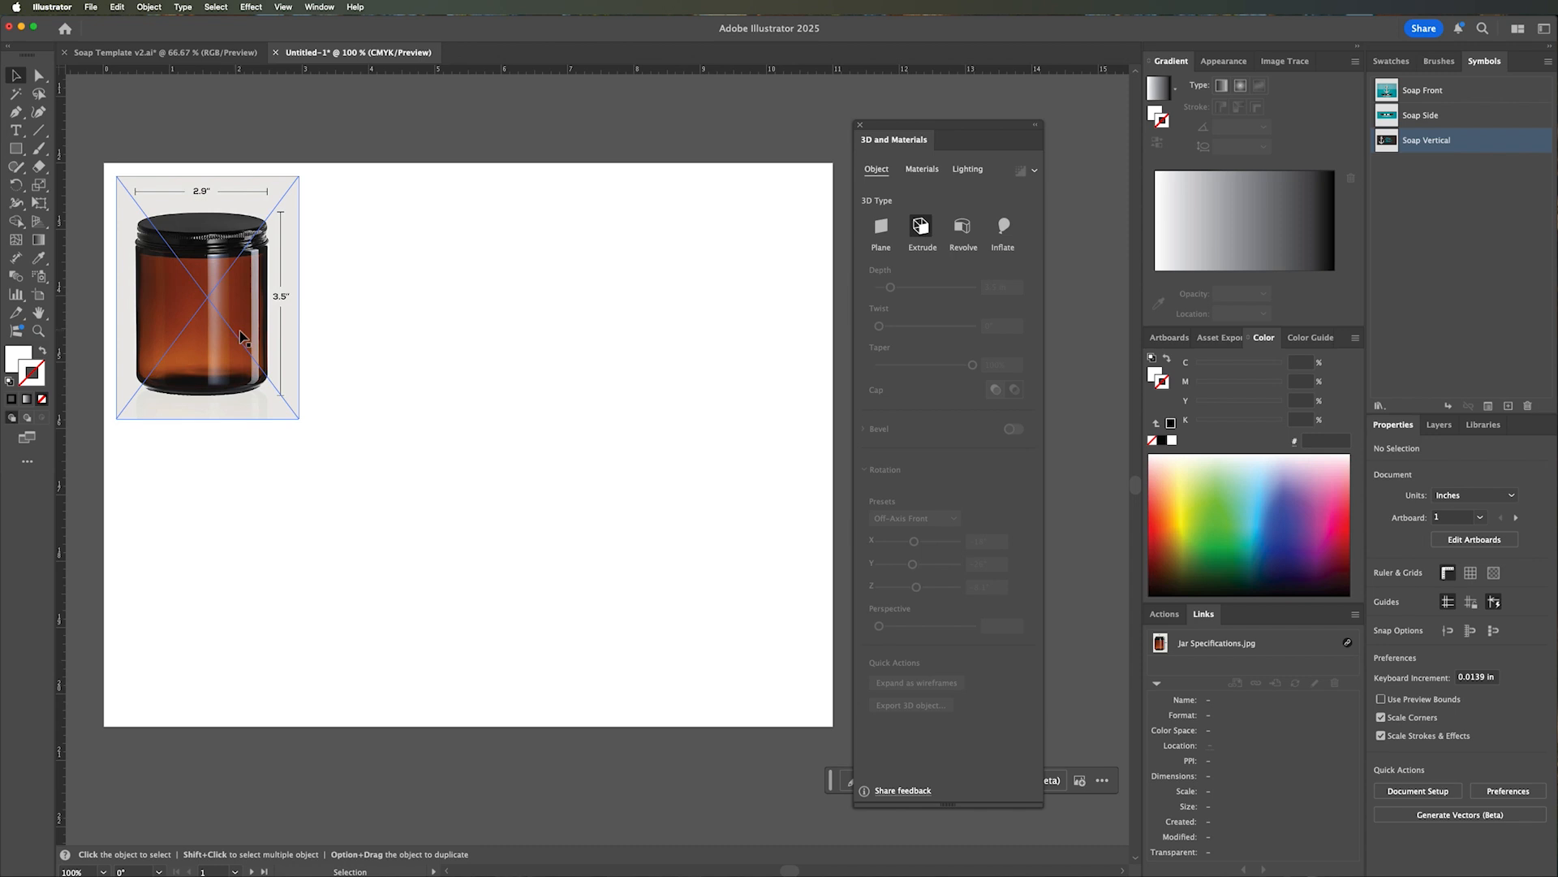
{"action": "left_click", "coordinate": [355, 334]}
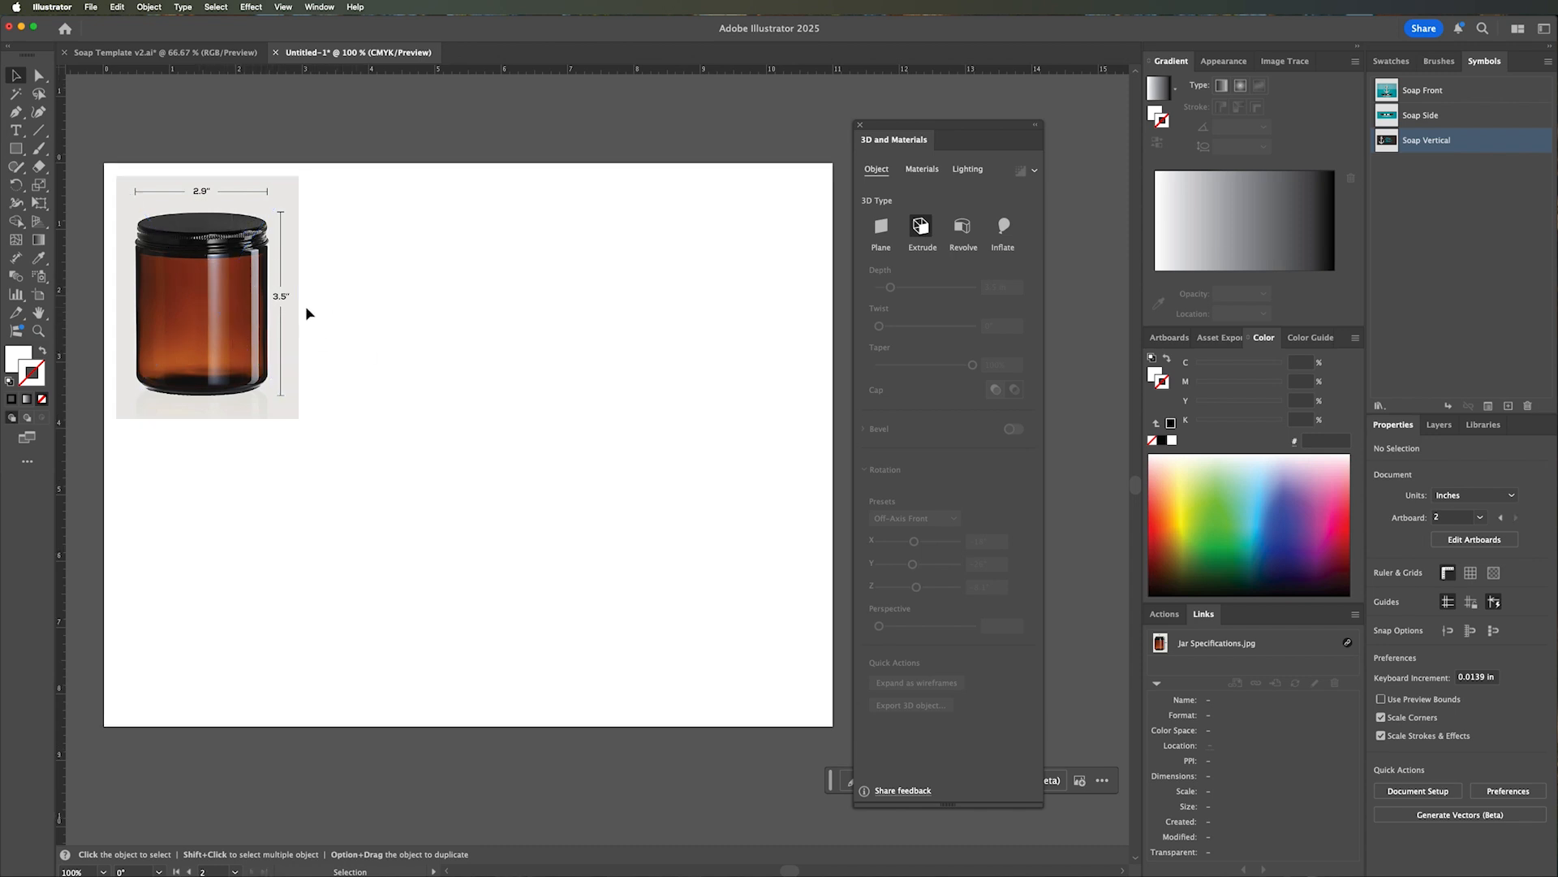
{"action": "left_click", "coordinate": [15, 148]}
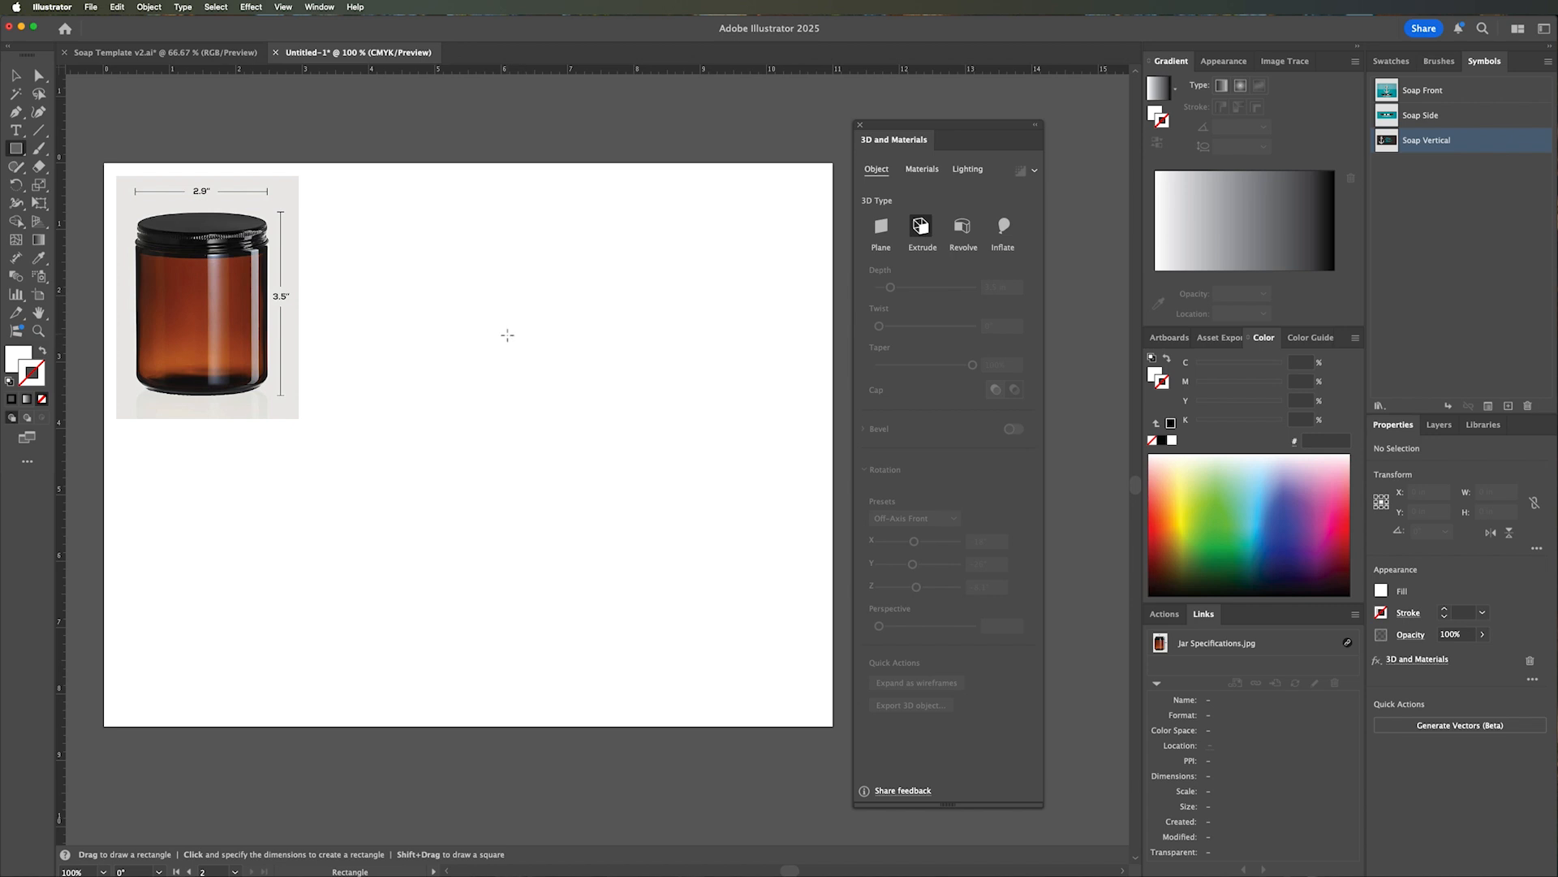
{"action": "mouse_move", "coordinate": [509, 327]}
{"action": "left_mouse_down"}
{"action": "mouse_move", "coordinate": [511, 441]}
{"action": "mouse_move", "coordinate": [566, 486]}
{"action": "left_mouse_up"}
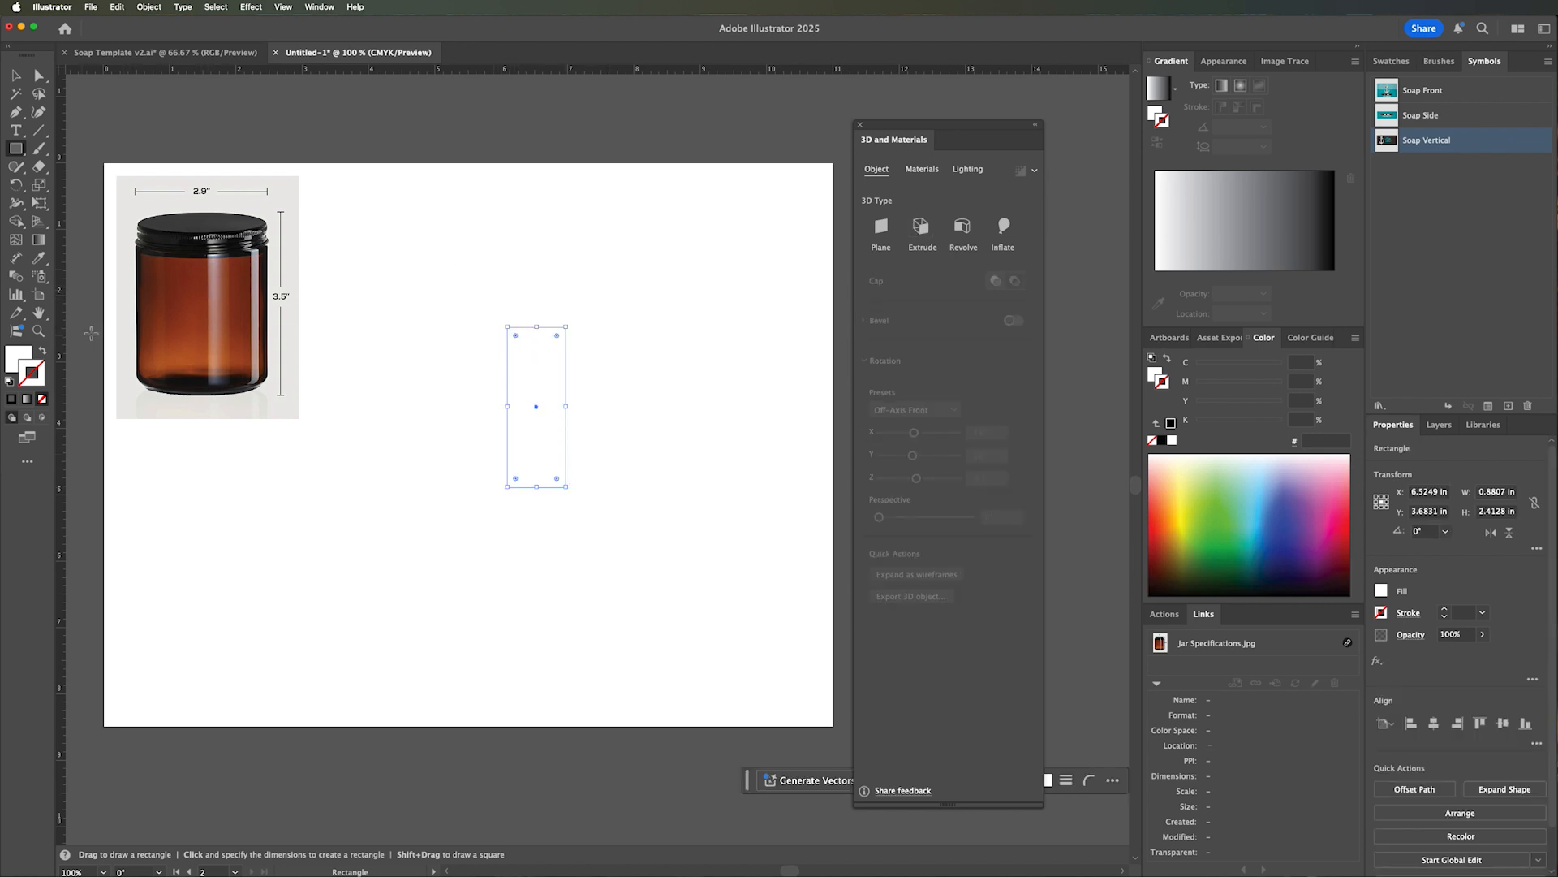
Set the rectangle's width to 1.5 in and its height to 3.3 in.
{"action": "left_click", "coordinate": [1494, 498]}
{"action": "type", "text": "1.5"}
{"action": "key", "text": "Tab"}
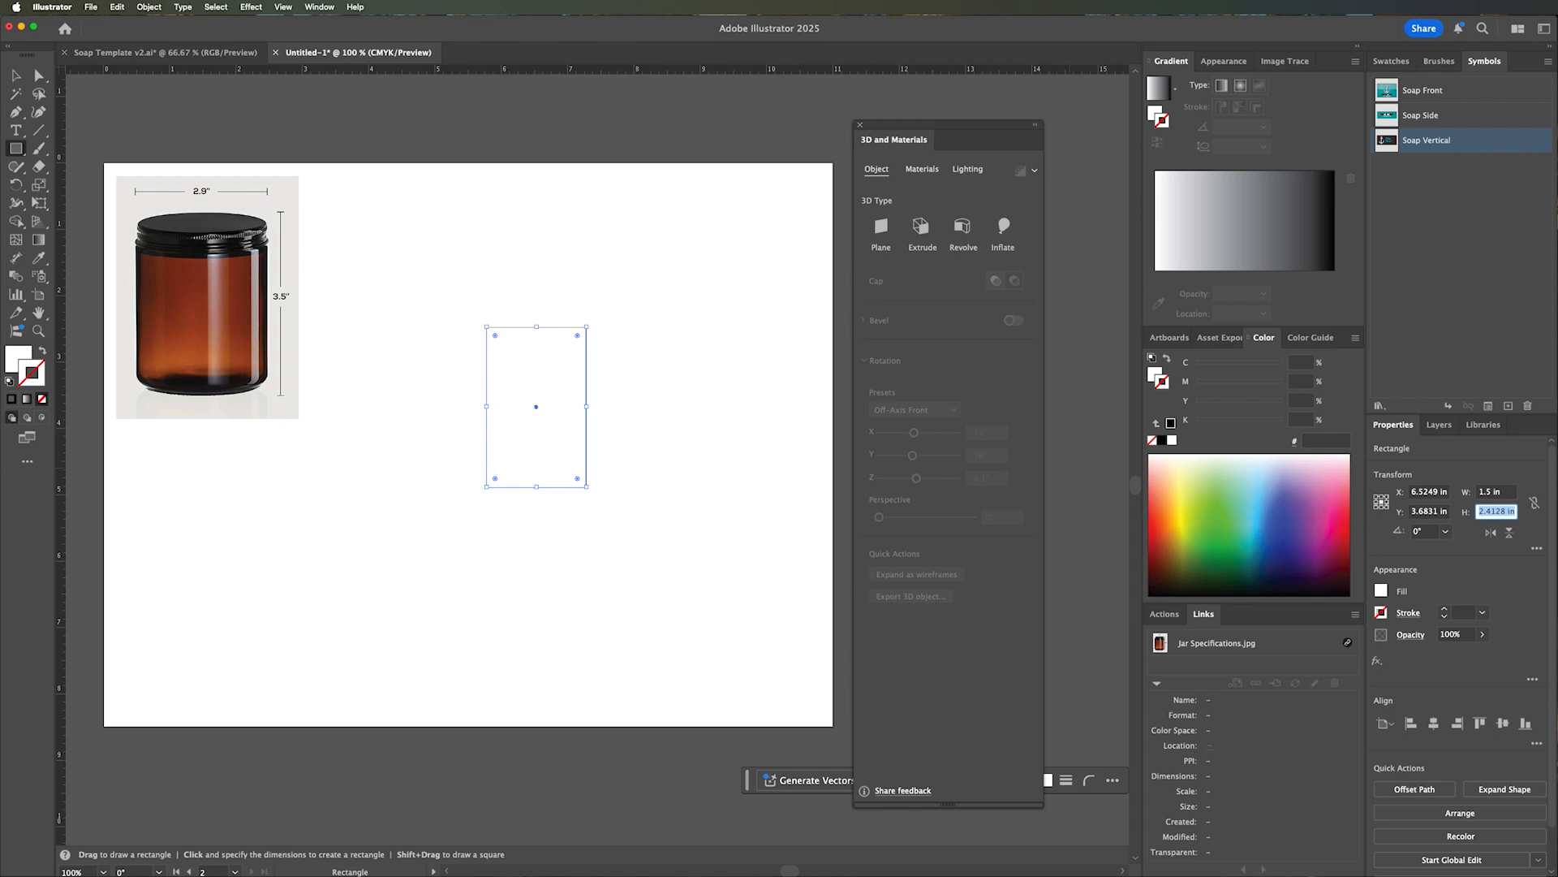
{"action": "type", "text": "3.3"}
{"action": "key", "text": "Return"}
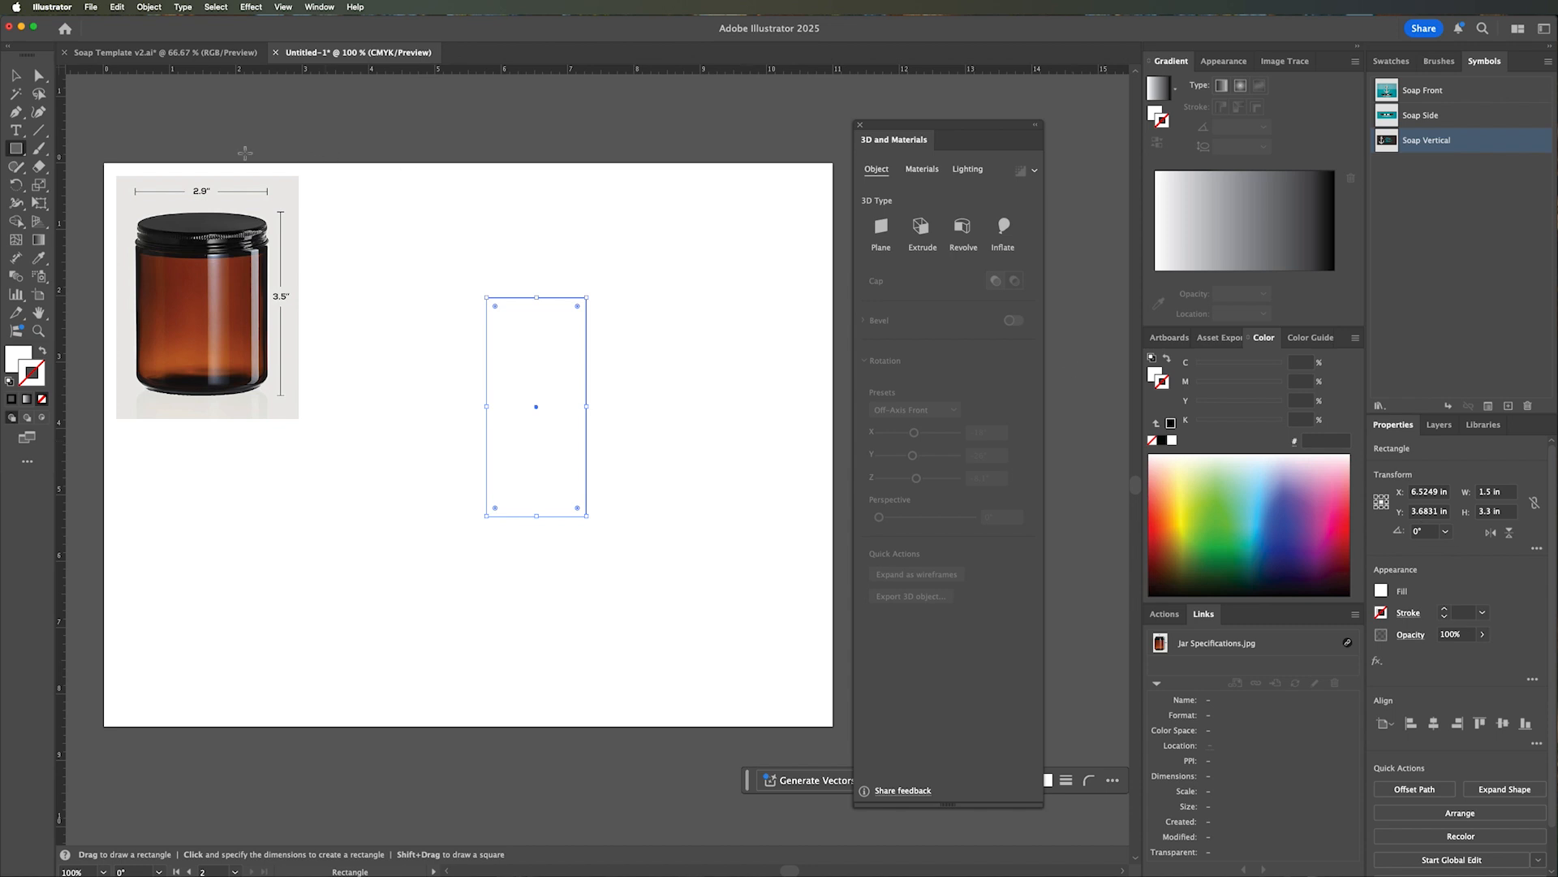
{"action": "left_click", "coordinate": [15, 75]}
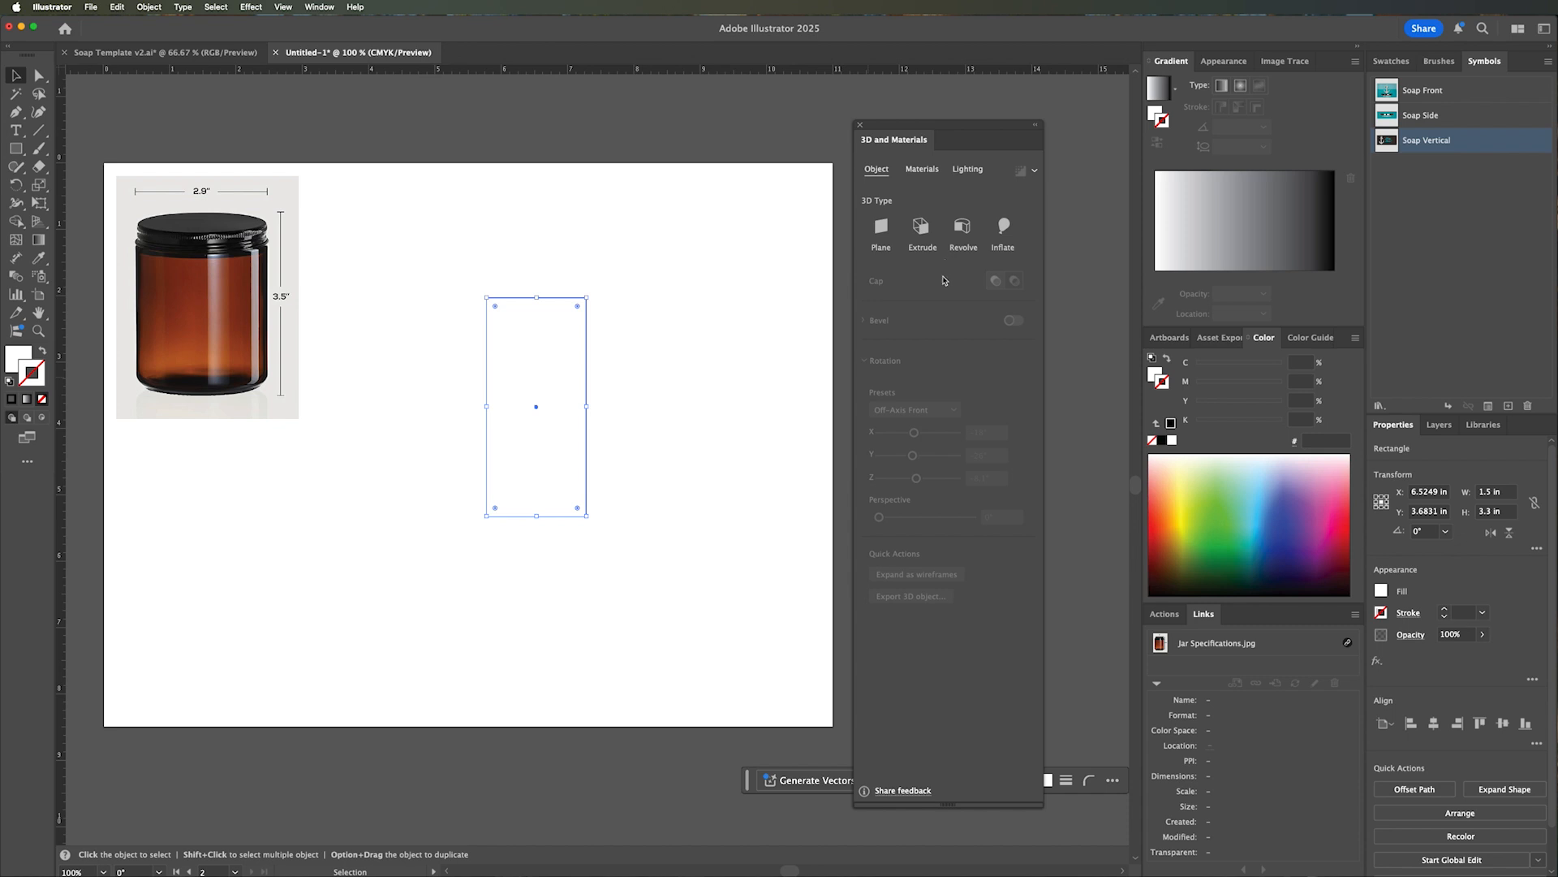
Try revolving the white rectangle into a 3D cylinder, and undo the revolve.
{"action": "left_click", "coordinate": [963, 230]}
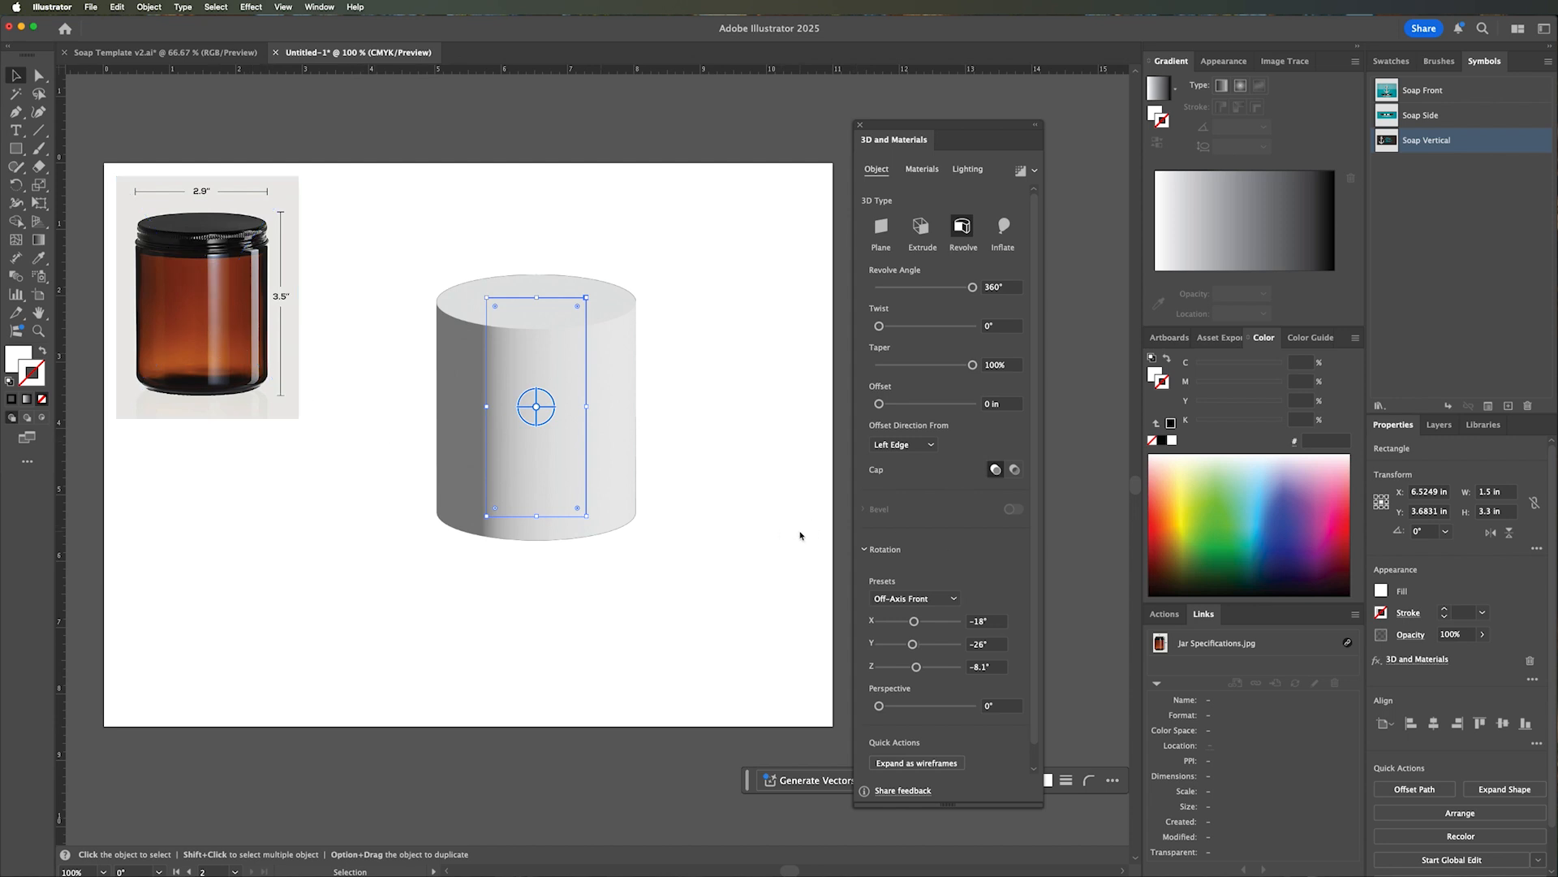
{"action": "key", "text": "super+z"}
{"action": "key", "text": "super+z"}
{"action": "key", "text": "super+shift+z"}
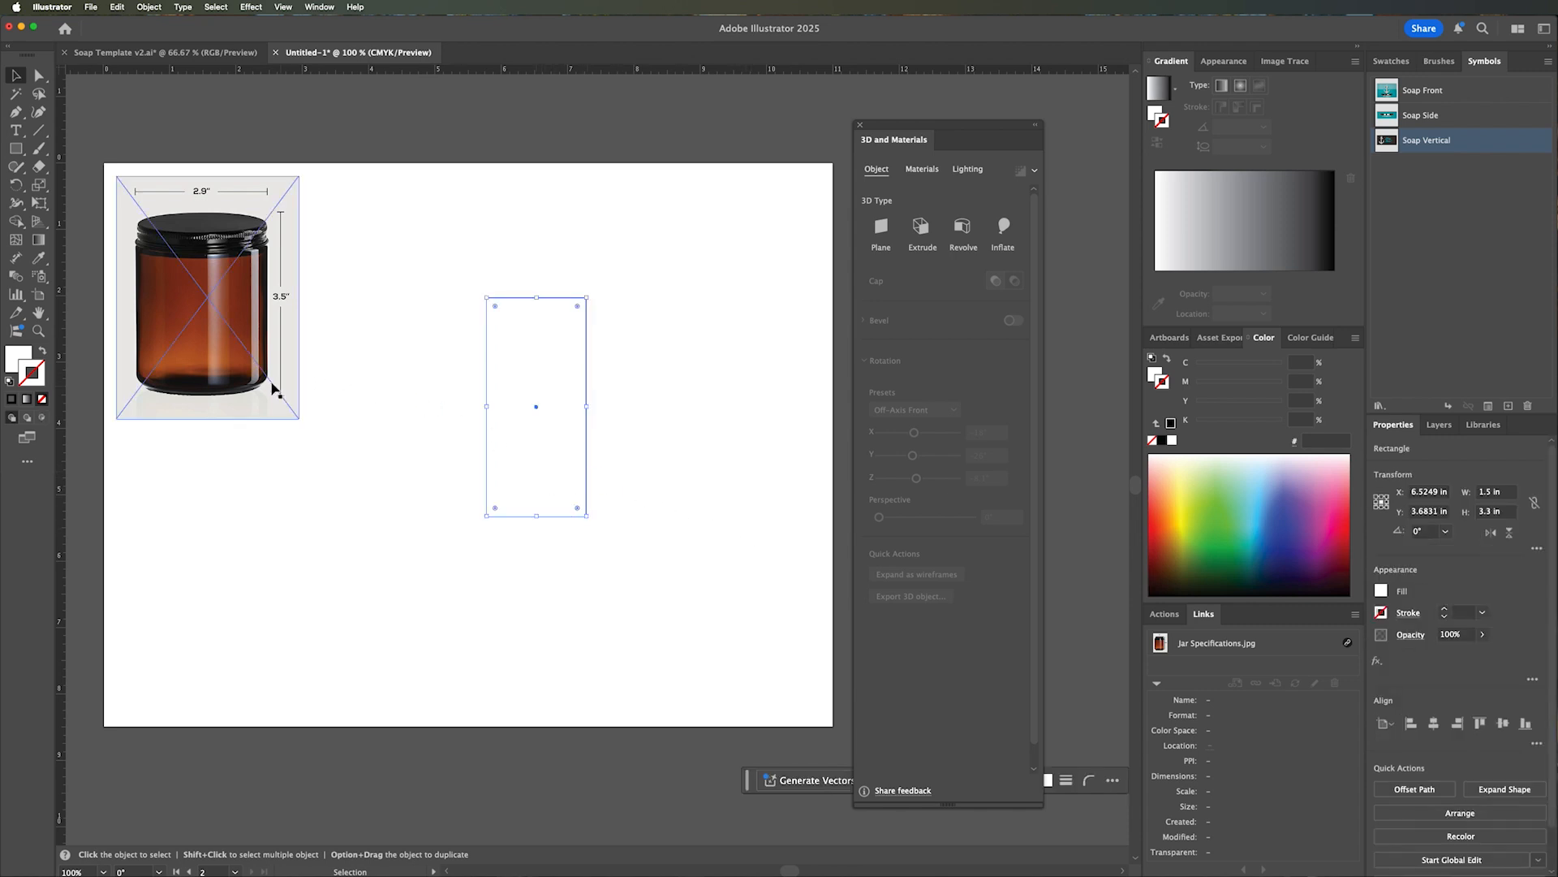
Round the rectangle's lower-right corner by about 0.2 in and its upper-right corner slightly, leaving both left corners square.
{"action": "key", "text": "a"}
{"action": "left_click", "coordinate": [666, 540]}
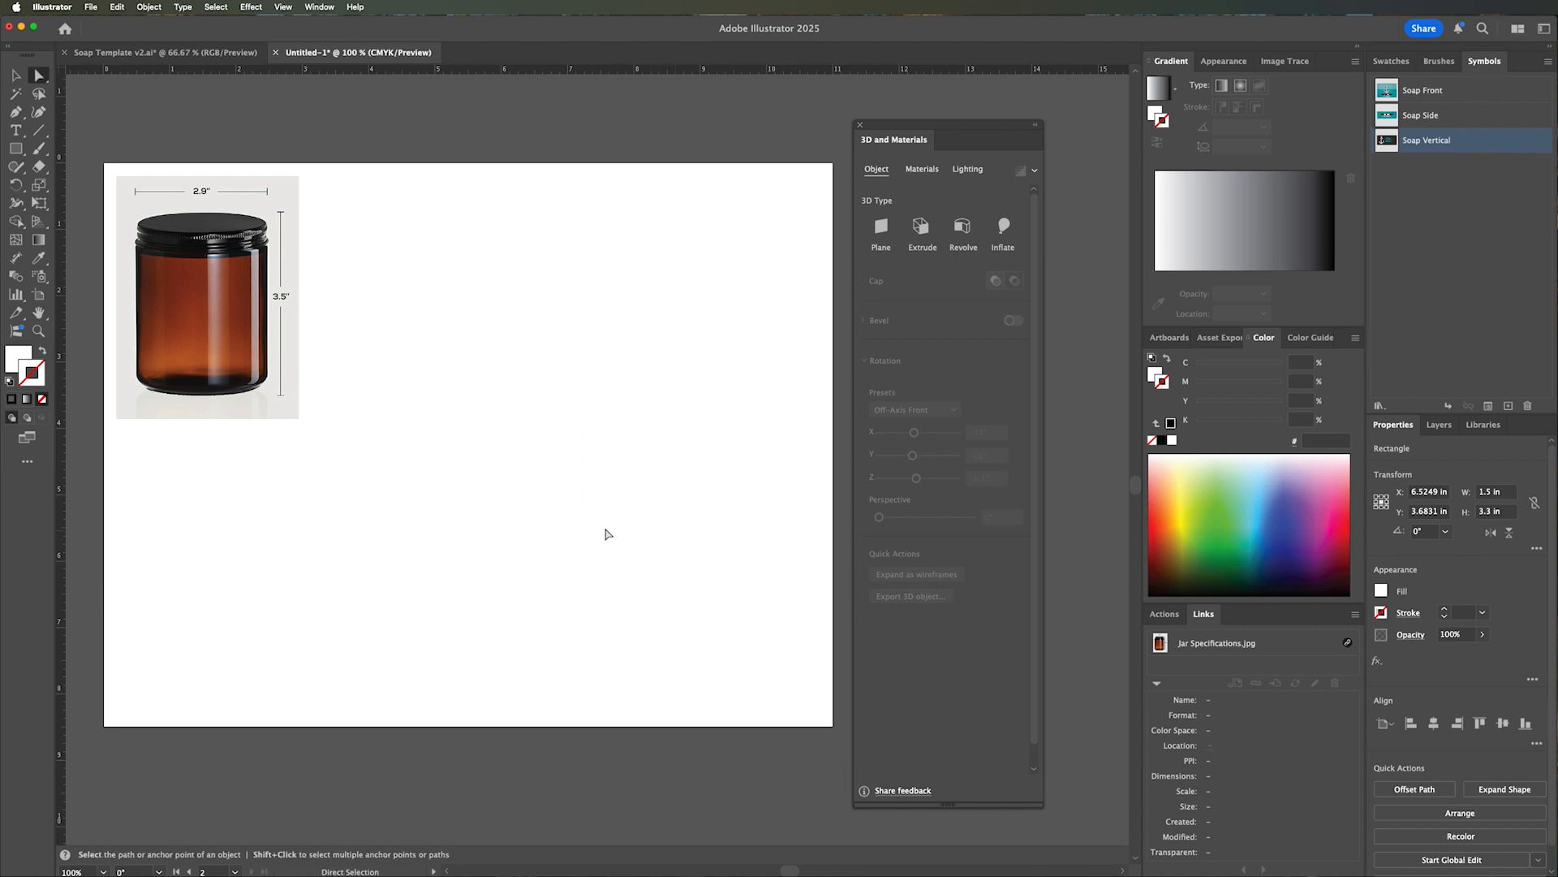
{"action": "left_click", "coordinate": [587, 517]}
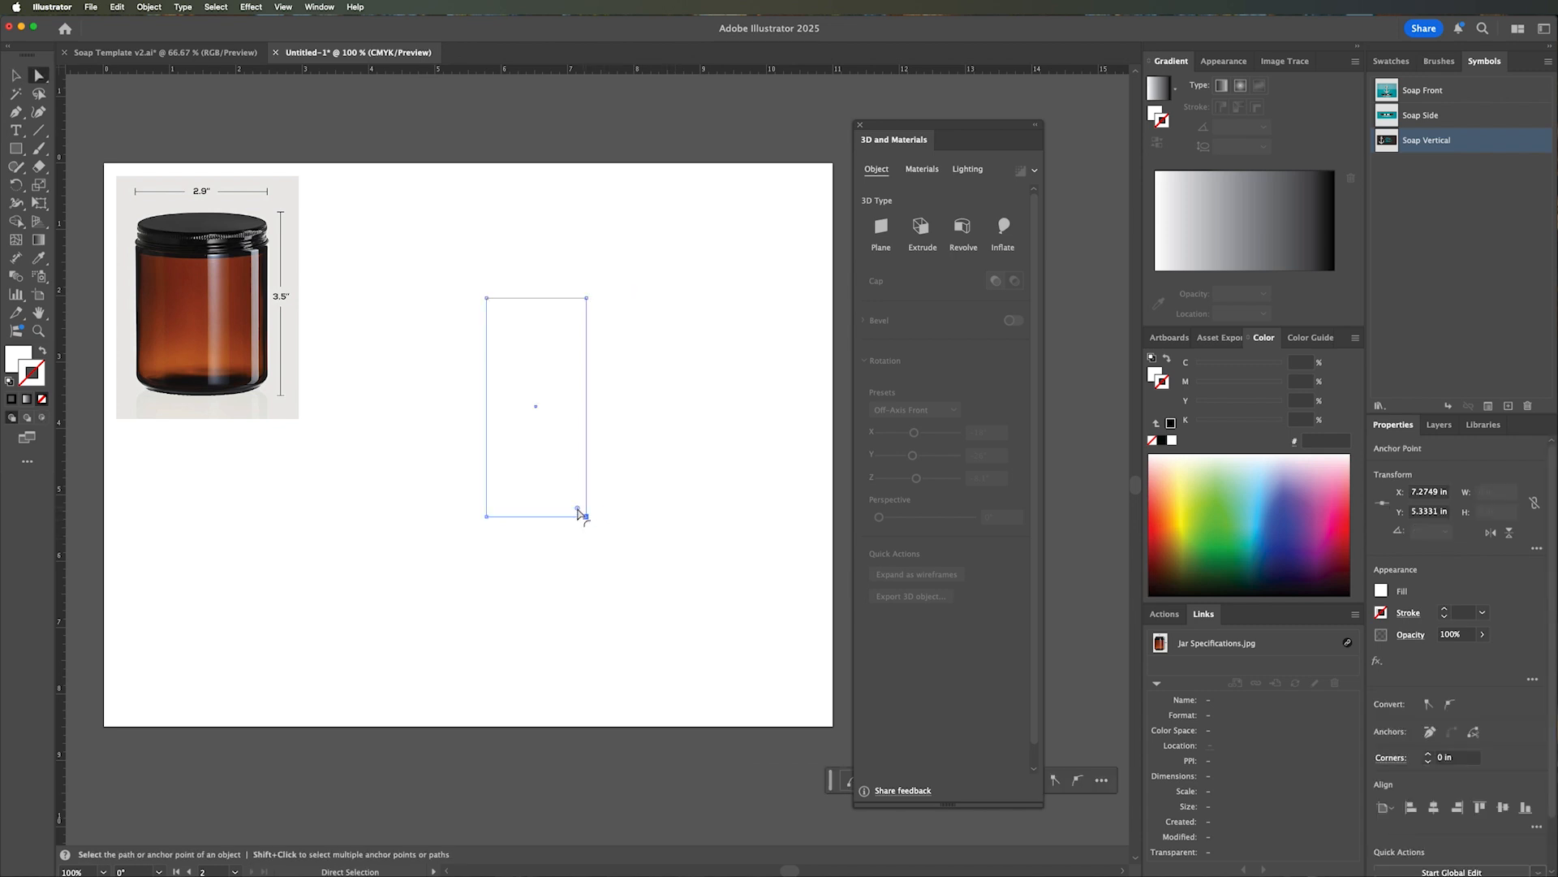
{"action": "left_click_drag", "start_coordinate": [572, 509], "coordinate": [578, 511]}
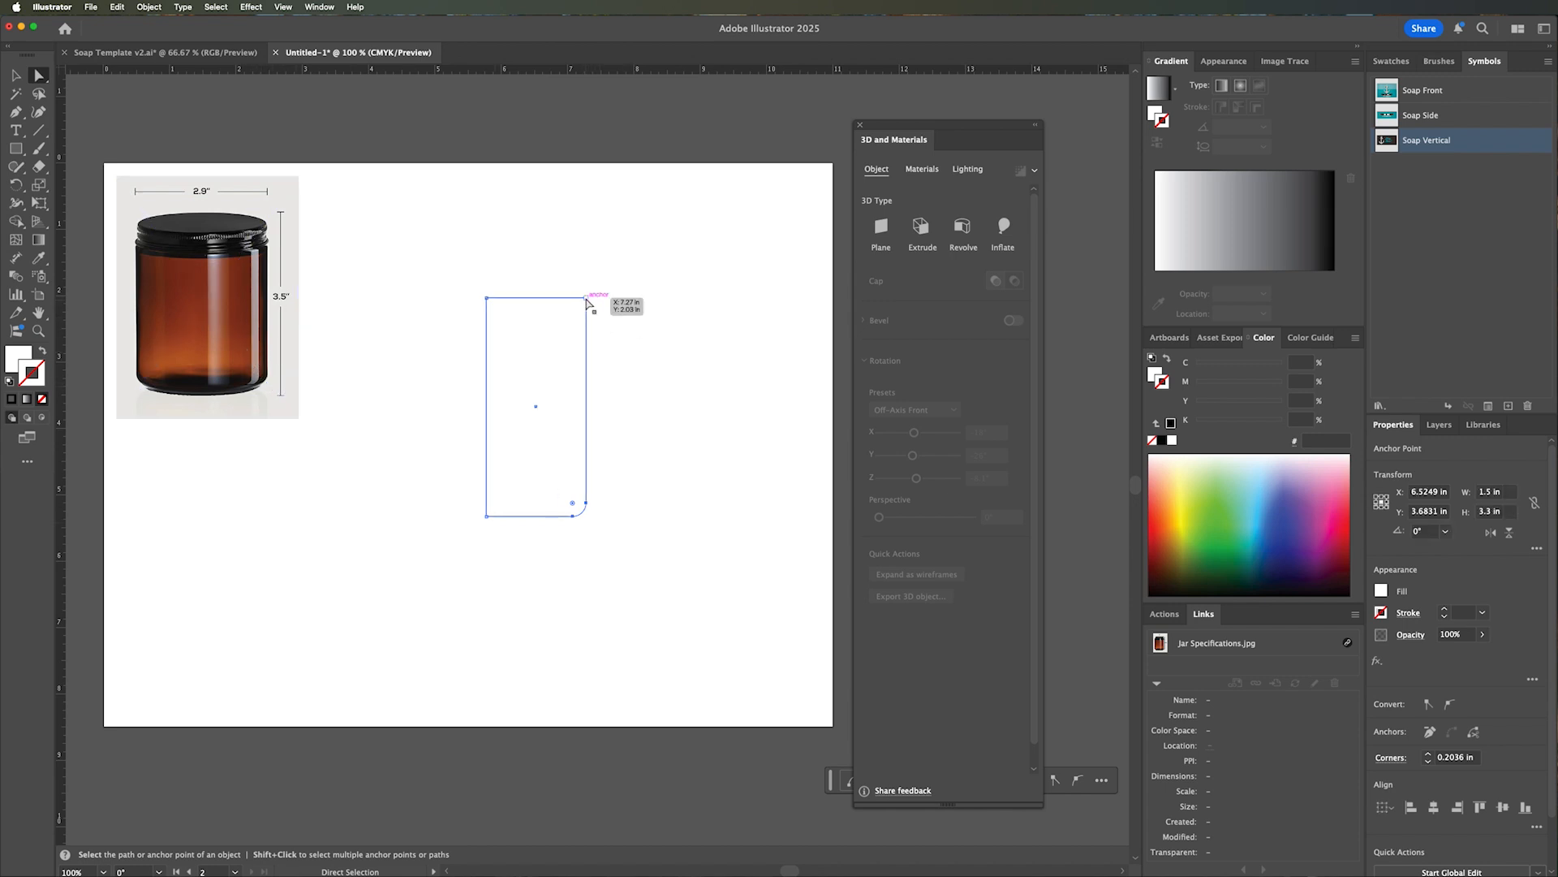
{"action": "left_click", "coordinate": [586, 299]}
{"action": "left_click_drag", "start_coordinate": [581, 305], "coordinate": [577, 310]}
{"action": "left_click", "coordinate": [16, 74]}
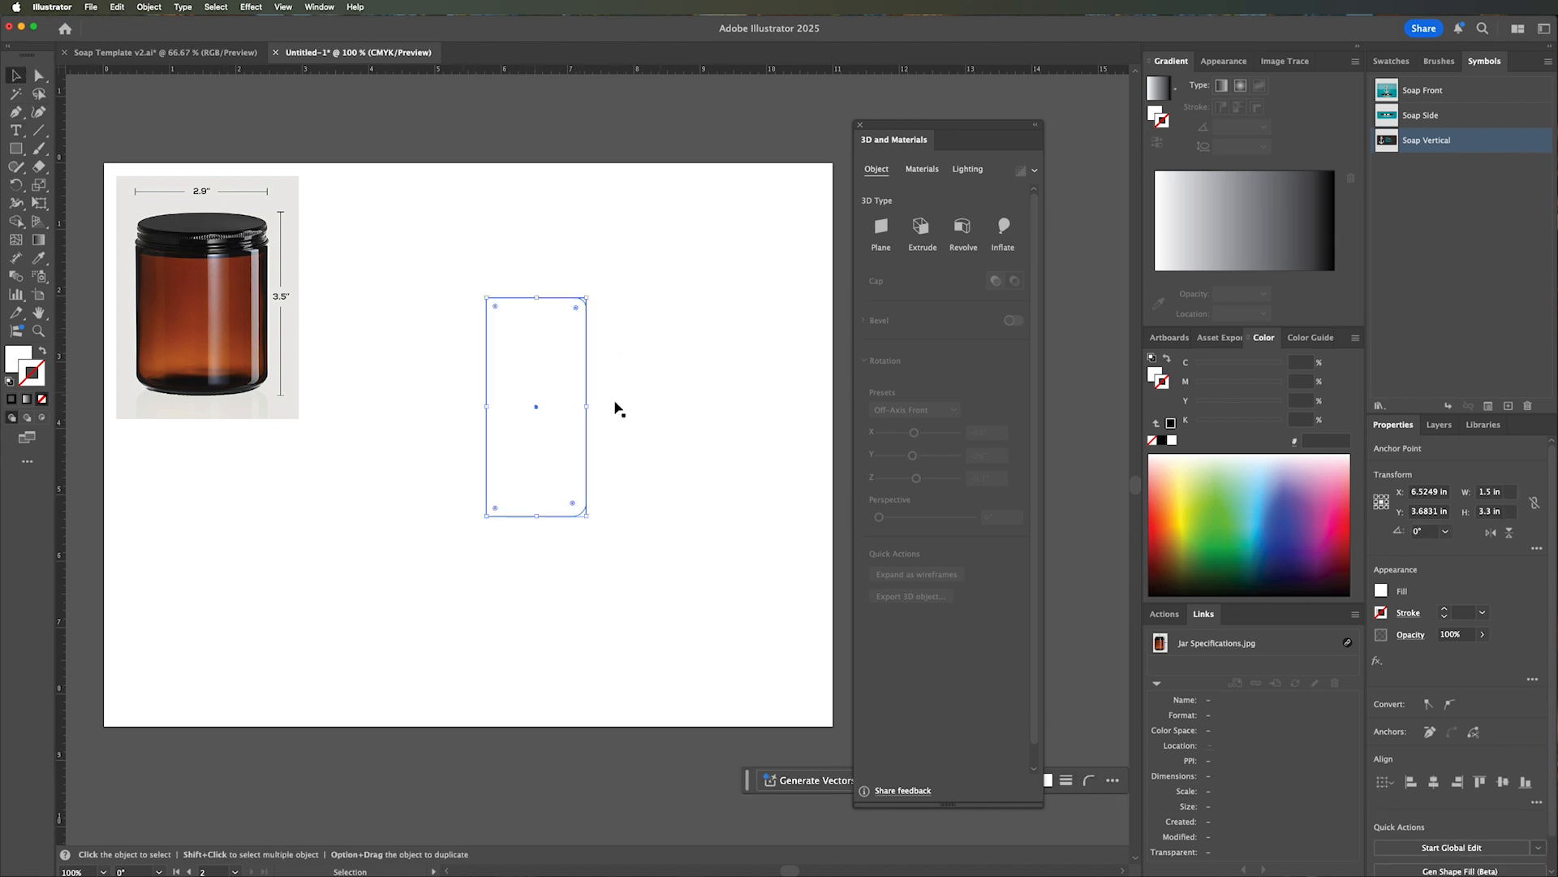
Fill the jar body shape with the amber colour sampled from the jar photo's glass, and deselect it.
{"action": "left_click", "coordinate": [23, 352]}
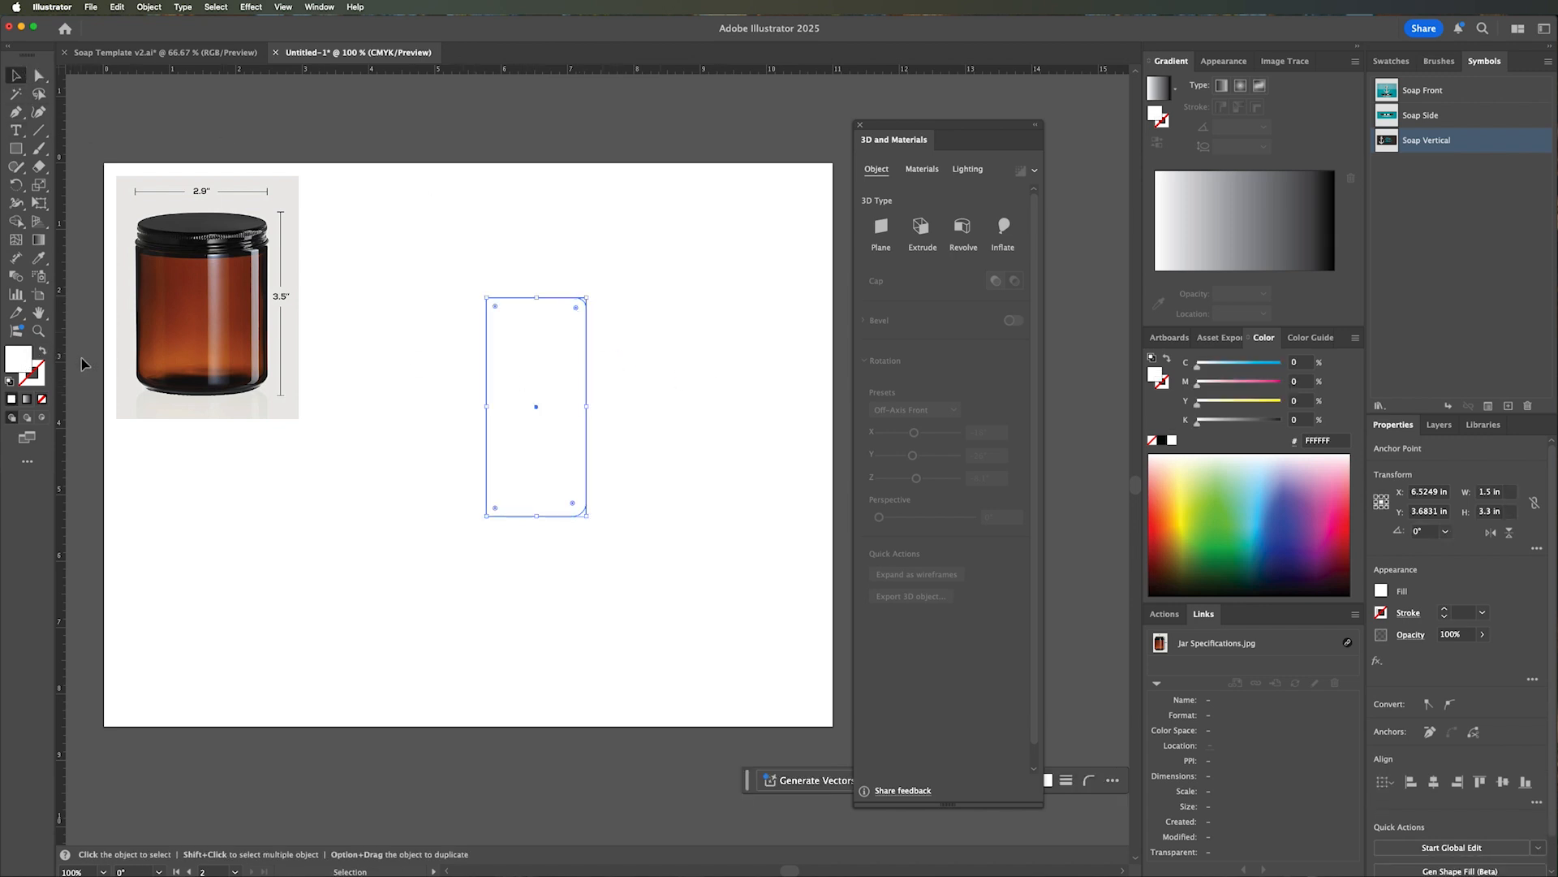
{"action": "key", "text": "i"}
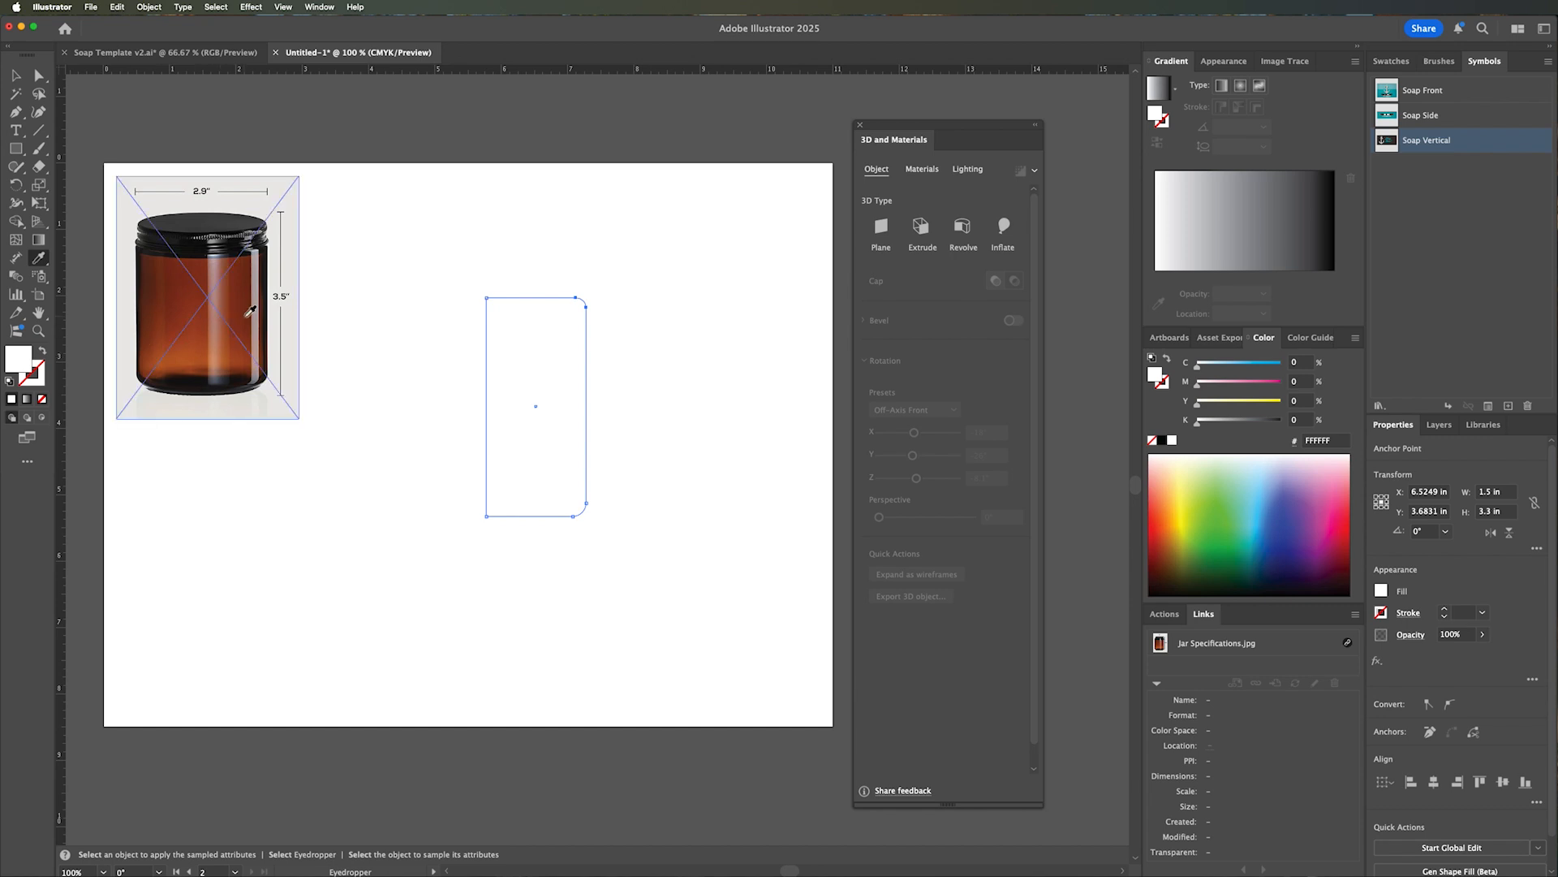
{"action": "left_click", "coordinate": [196, 324]}
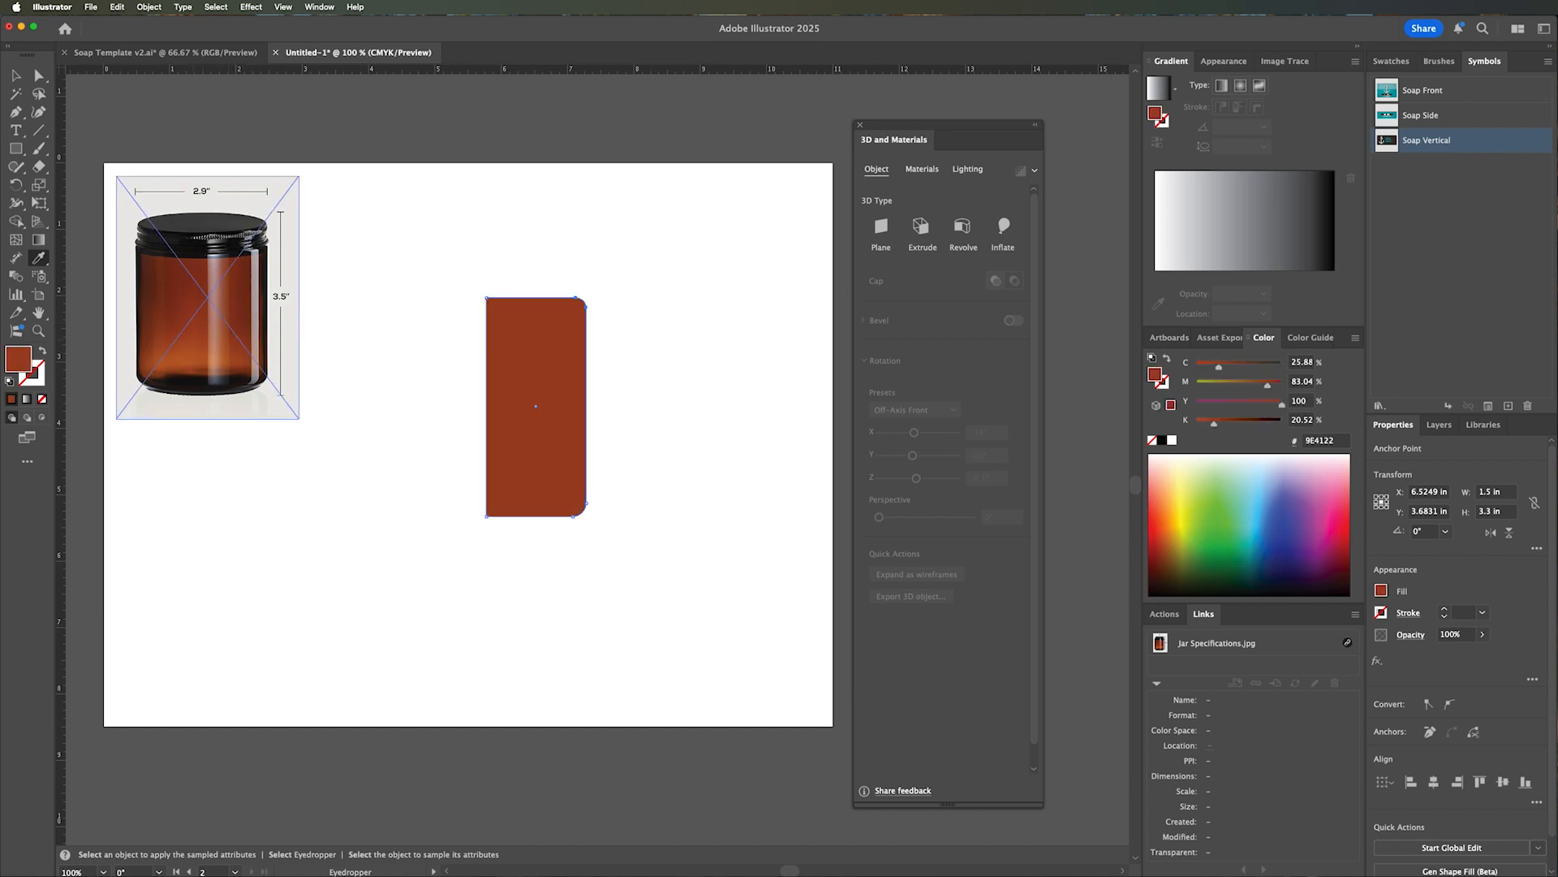
{"action": "key", "text": "v"}
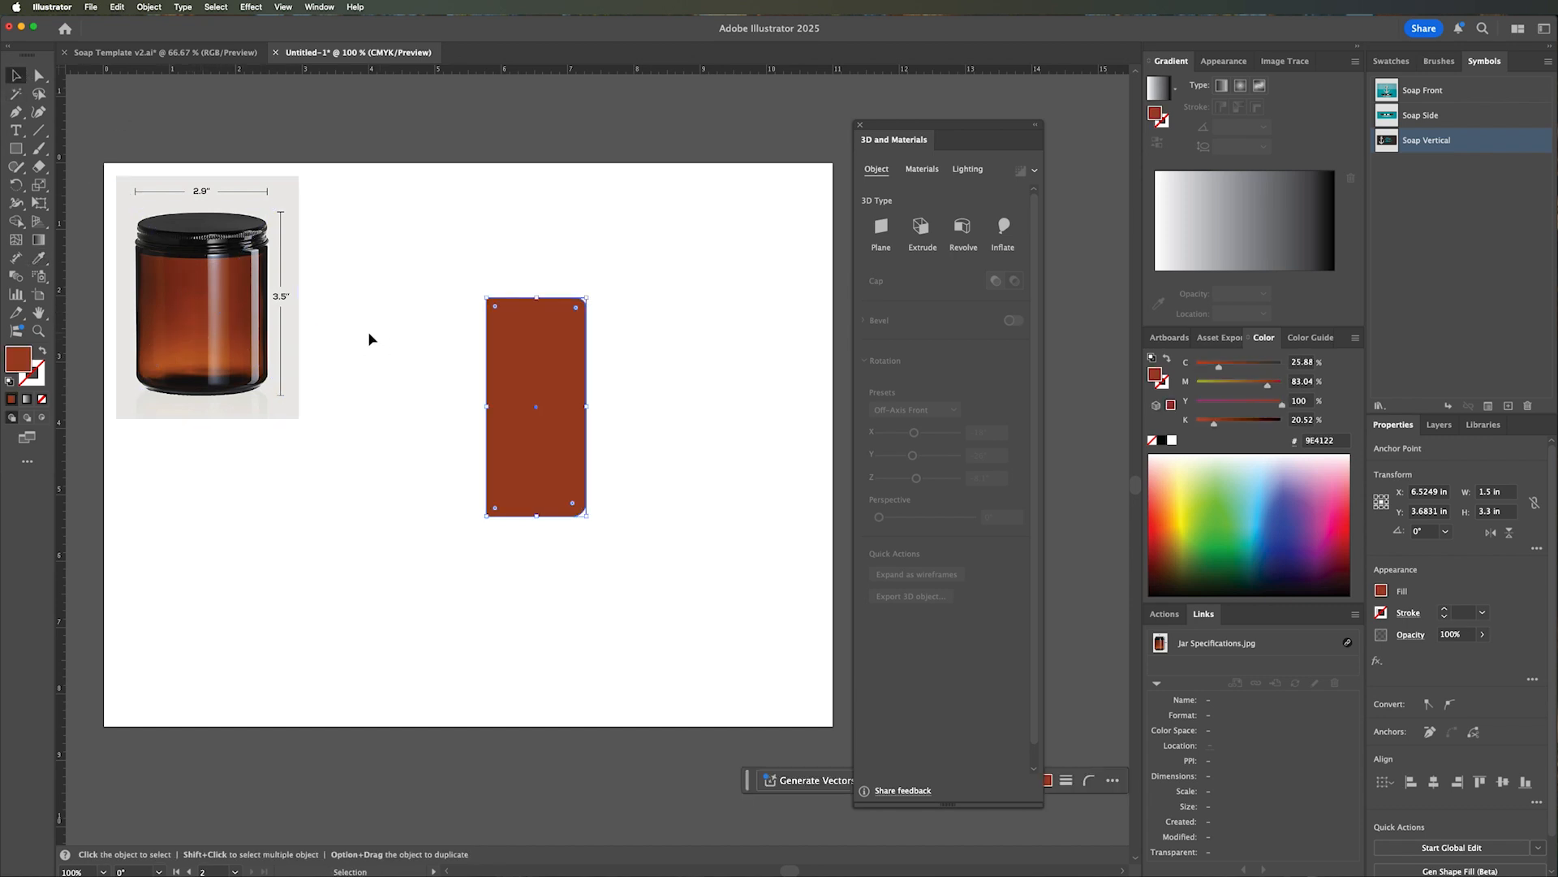
{"action": "left_click", "coordinate": [449, 327]}
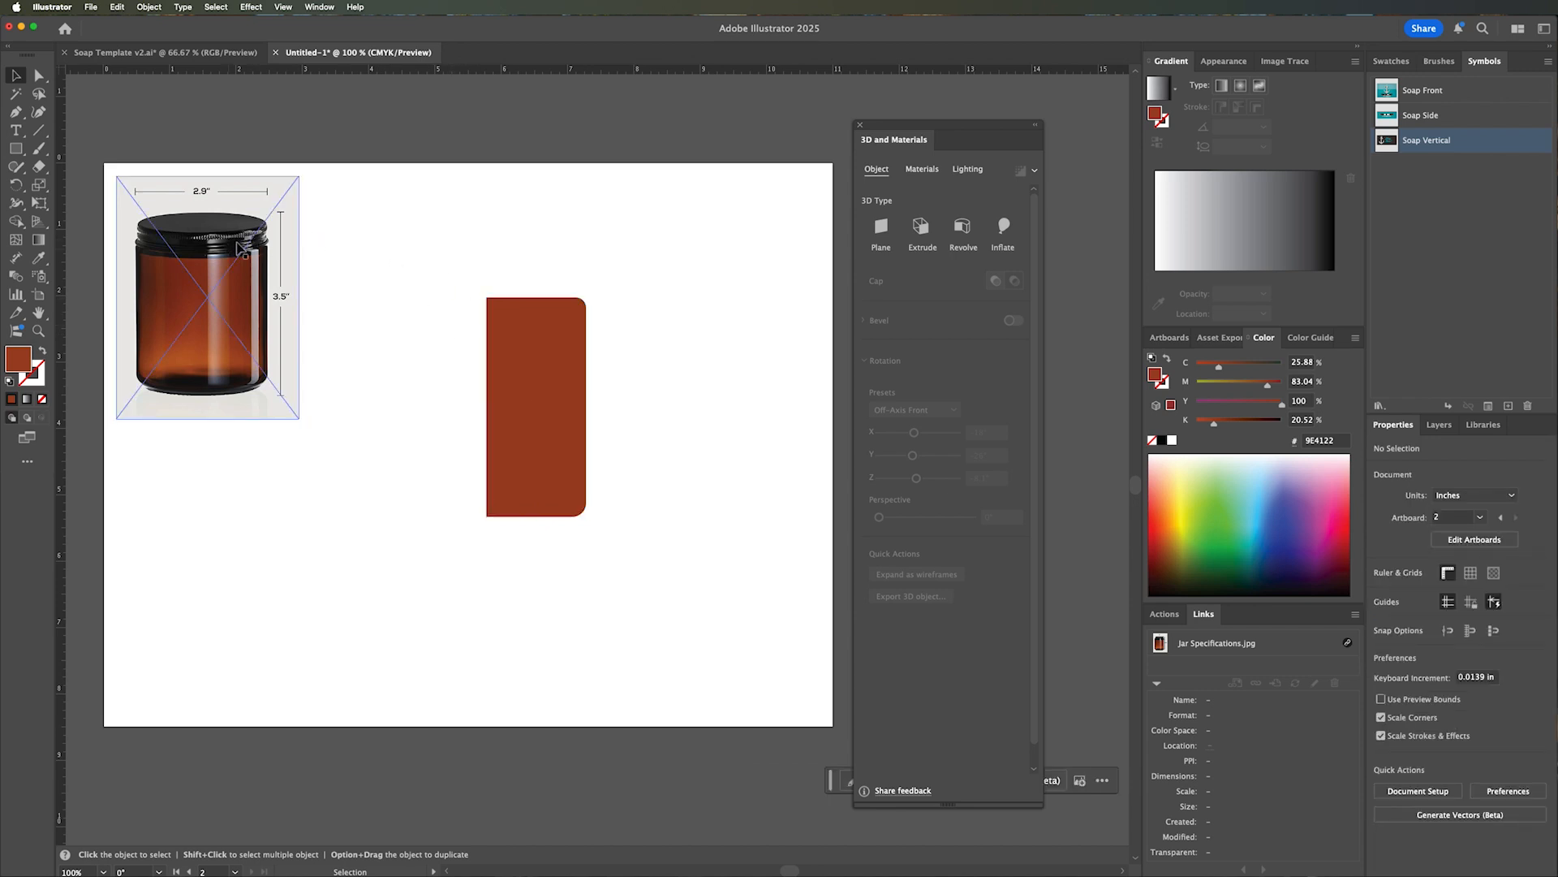
Create a 1.5 in wide by 0.2 in high rectangle just above the jar body, aligned with its left edge.
{"action": "key", "text": "m"}
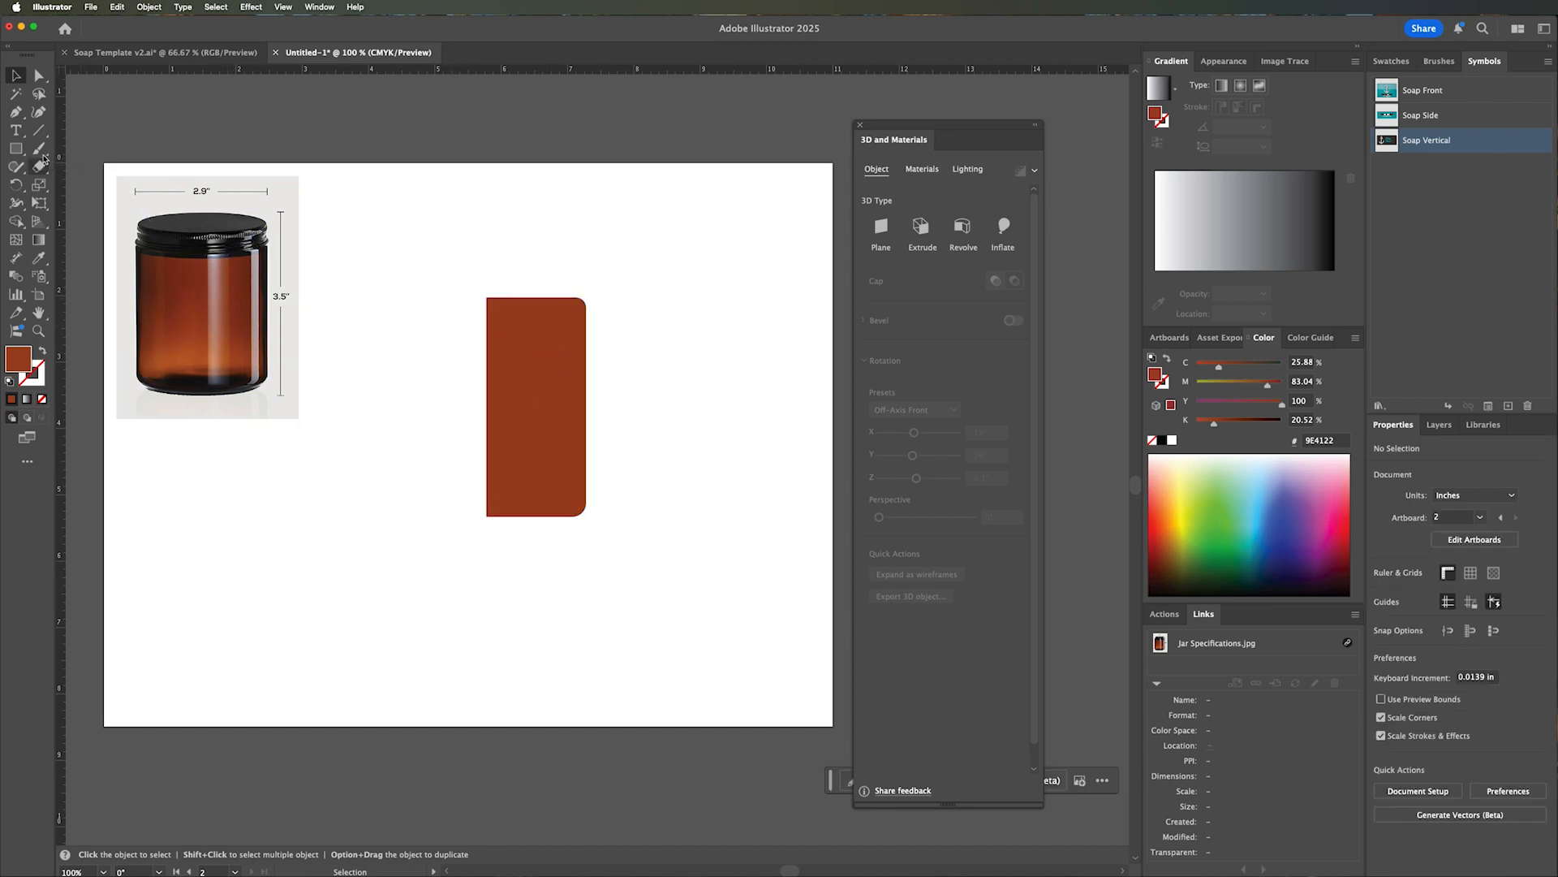
{"action": "left_click", "coordinate": [488, 266]}
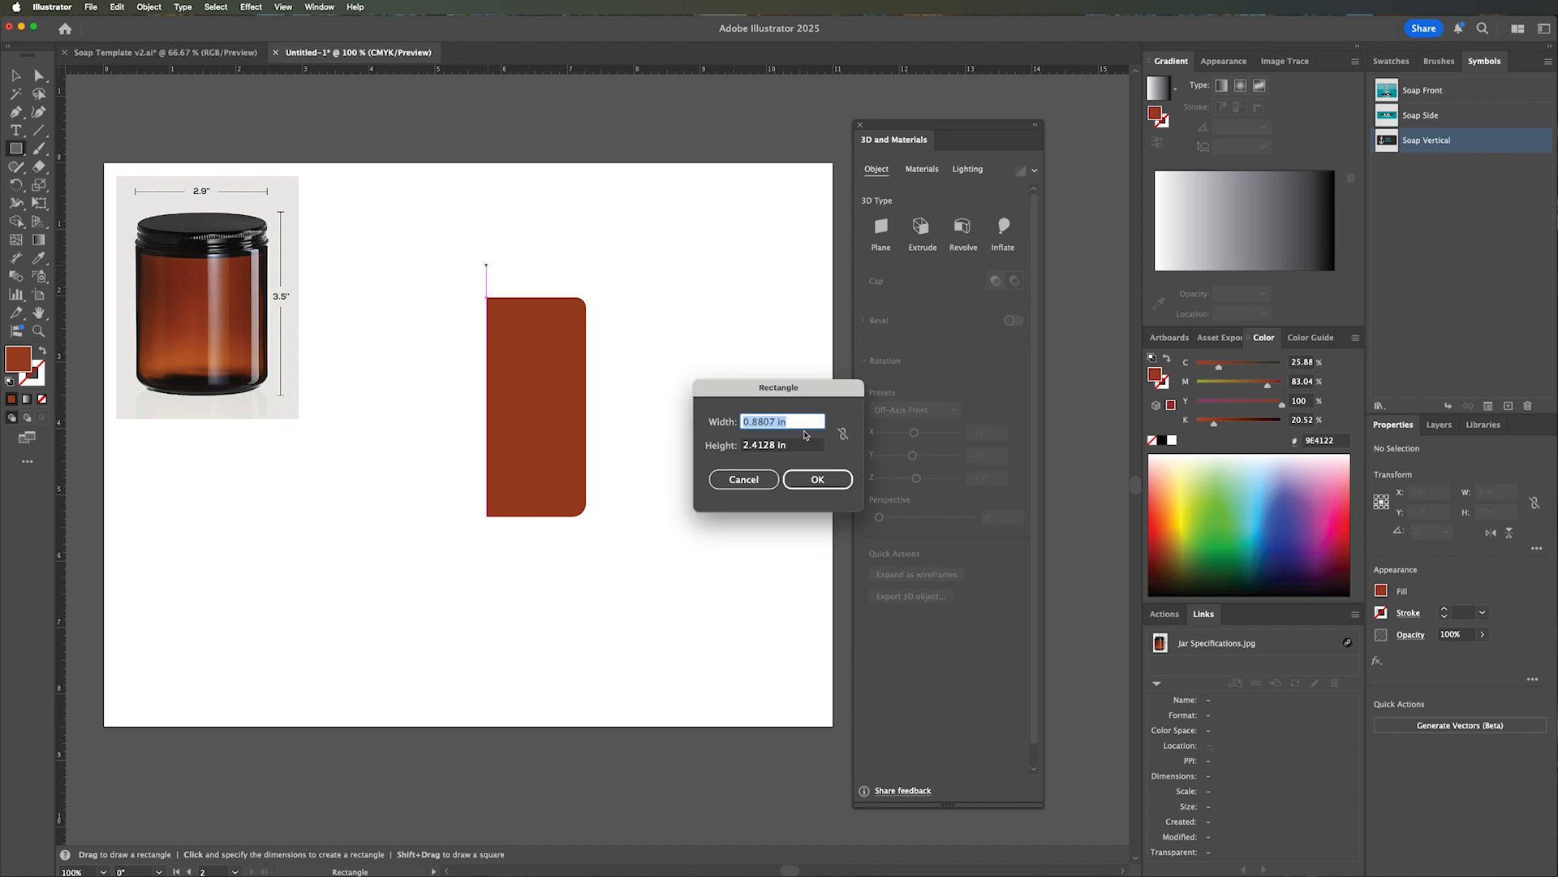
{"action": "type", "text": "1.5"}
{"action": "key", "text": "Tab"}
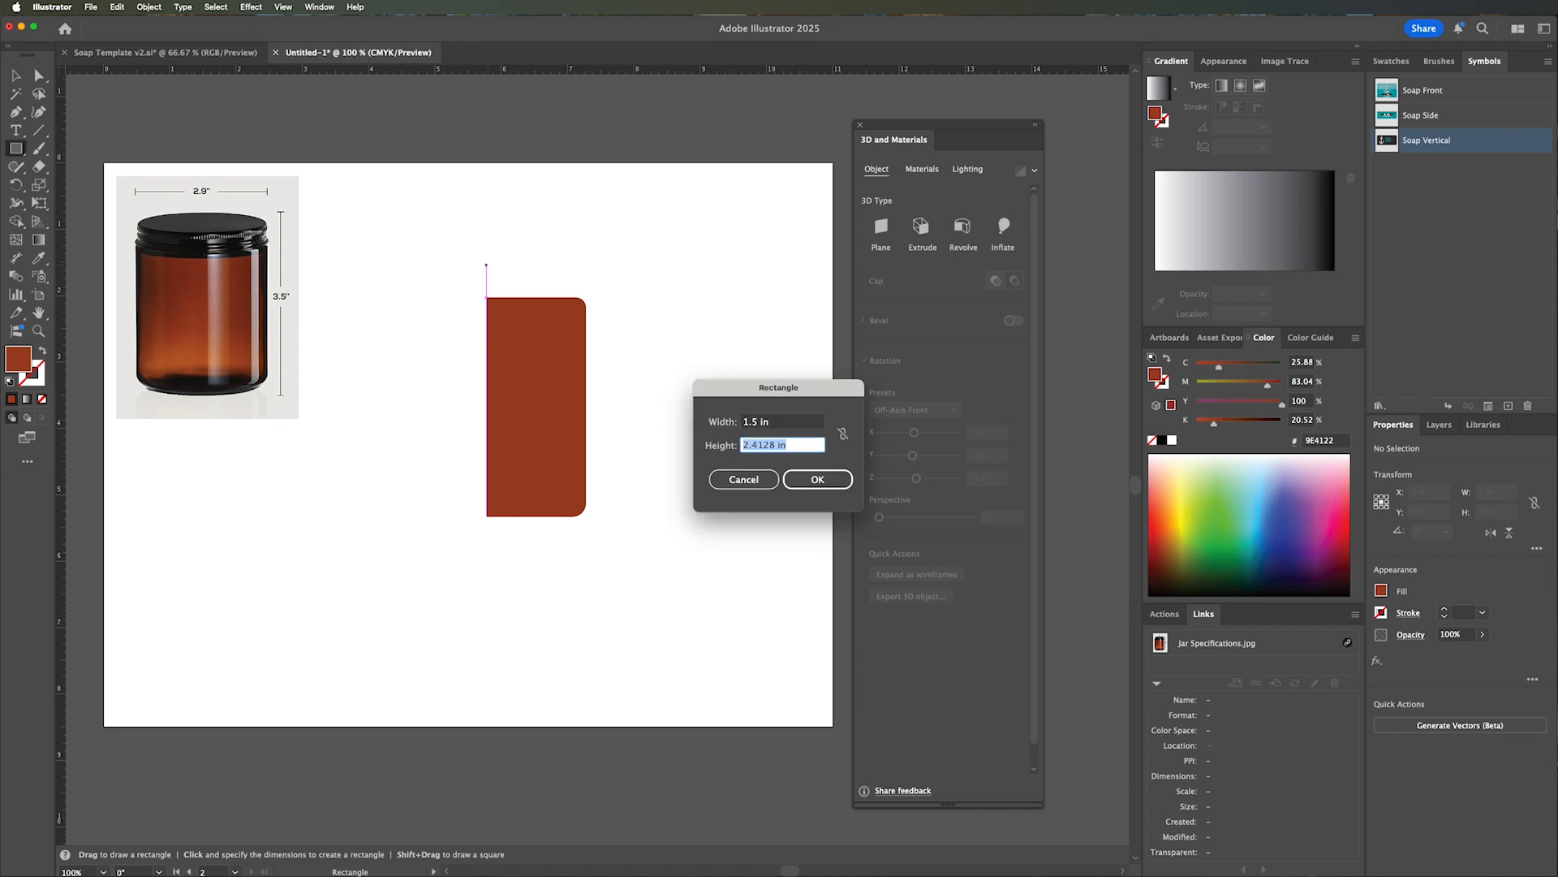
{"action": "type", "text": ".2"}
{"action": "key", "text": "Tab"}
{"action": "left_click", "coordinate": [811, 473]}
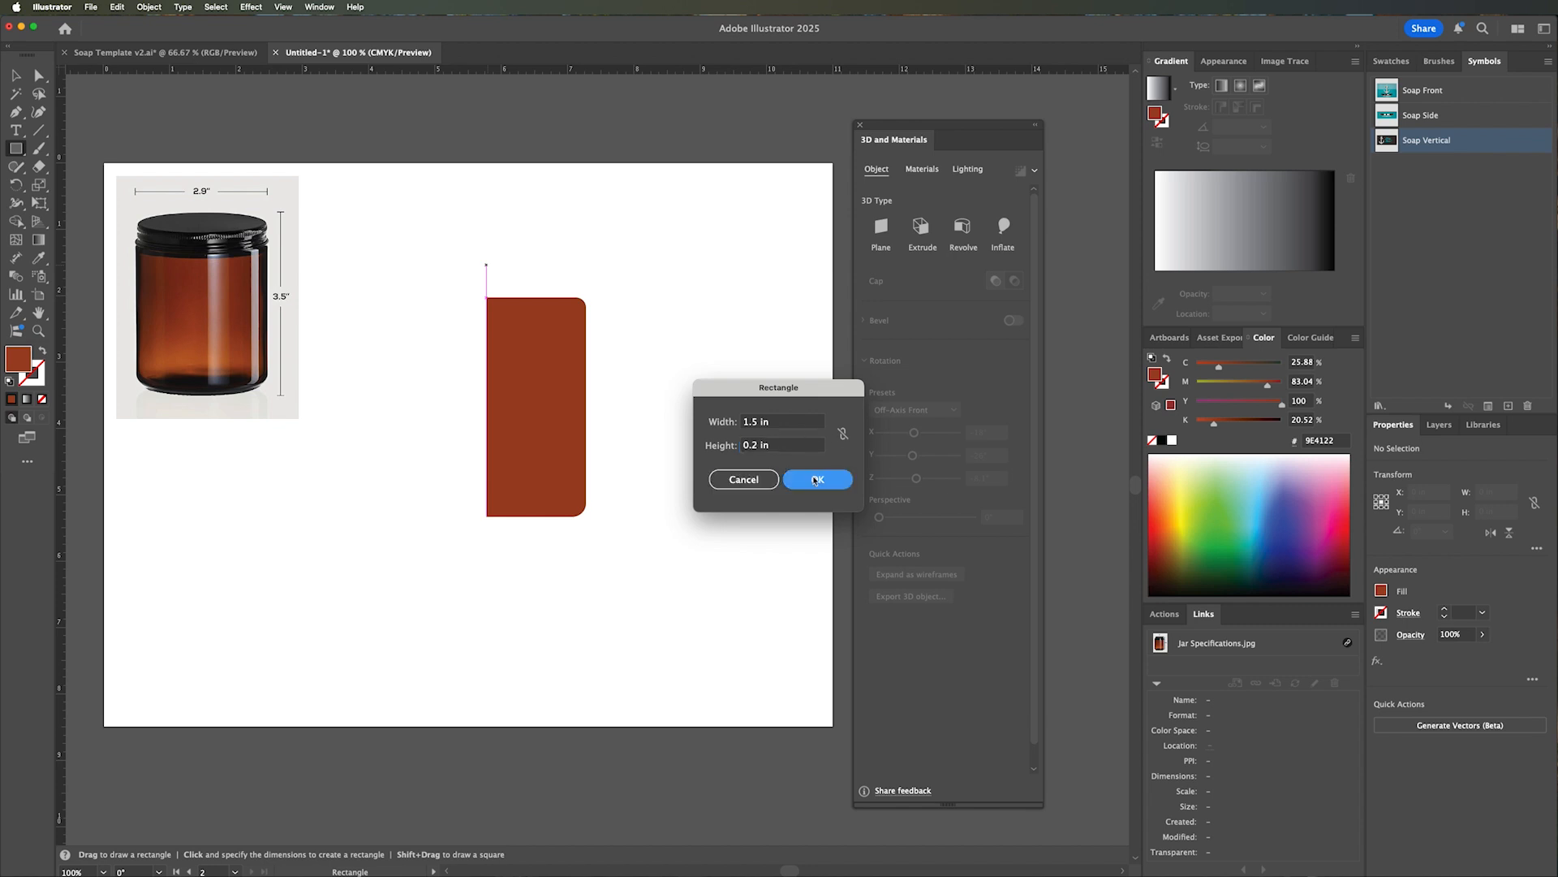
Stretch the lid rectangle's bottom edge downward to a height of about 0.28 in, and deselect it.
{"action": "left_click", "coordinate": [16, 75]}
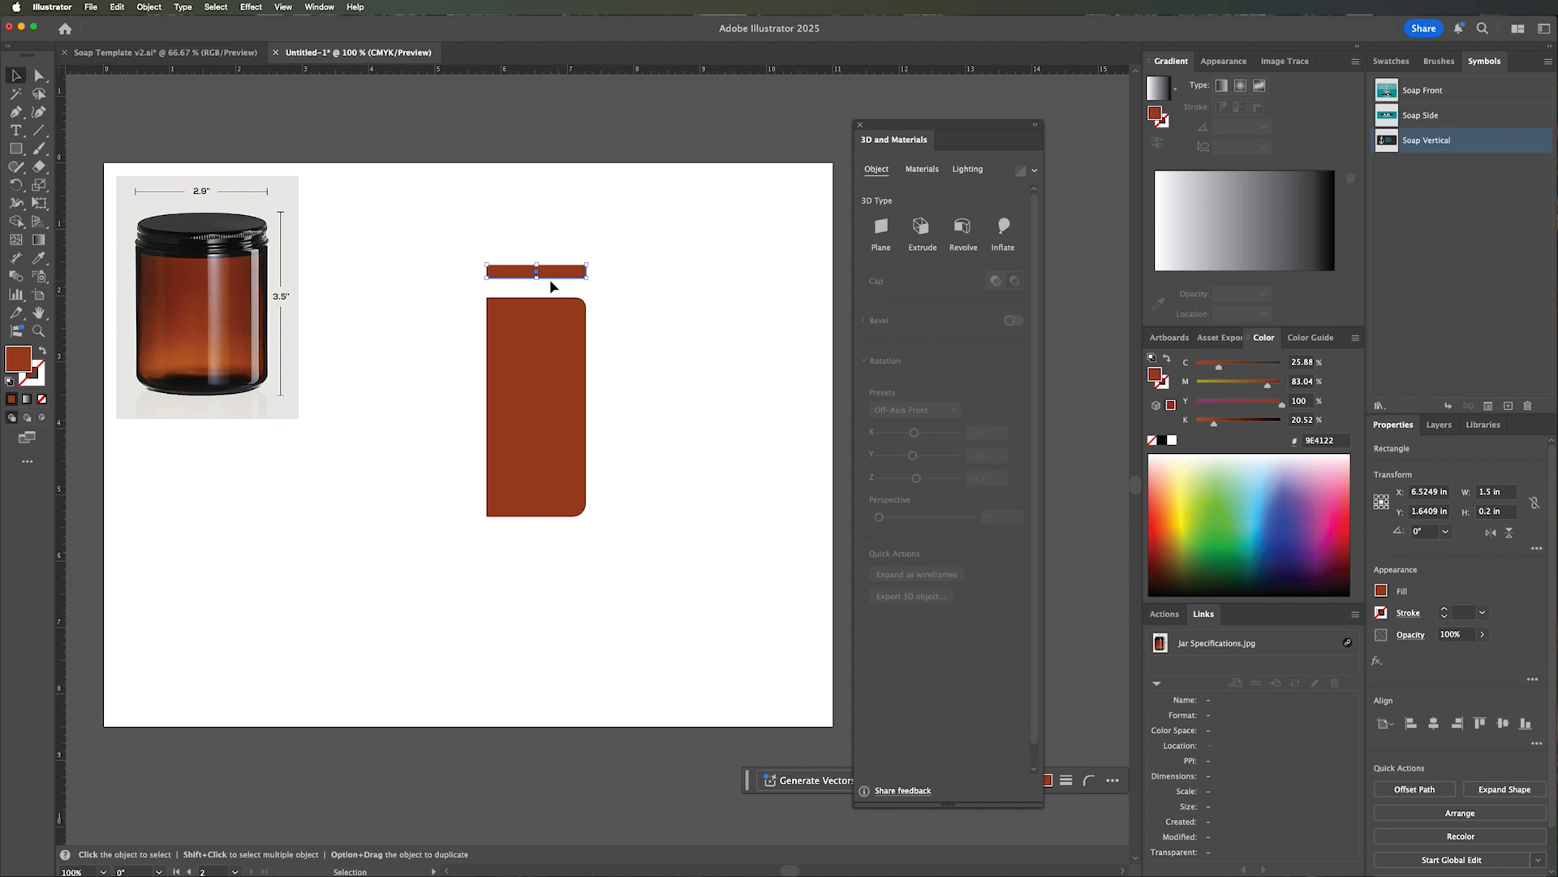
{"action": "left_click_drag", "start_coordinate": [540, 280], "coordinate": [540, 283]}
{"action": "left_click", "coordinate": [649, 299]}
Round the lid rectangle's upper-right corner by about 0.11 in.
{"action": "key", "text": "z"}
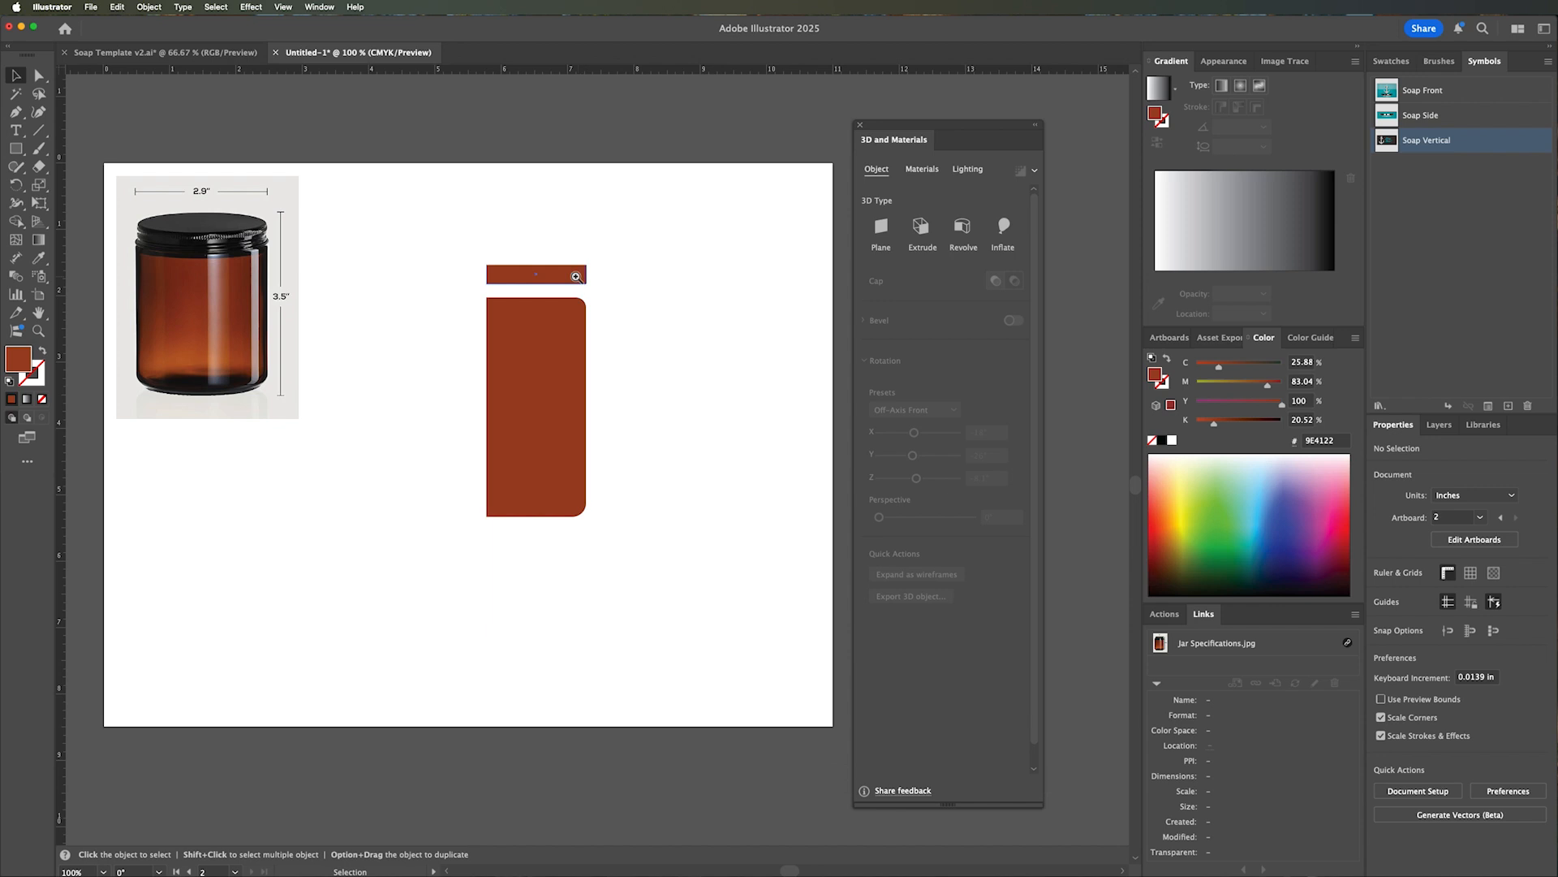
{"action": "left_click", "coordinate": [577, 278]}
{"action": "left_click", "coordinate": [618, 403]}
{"action": "key", "text": "a"}
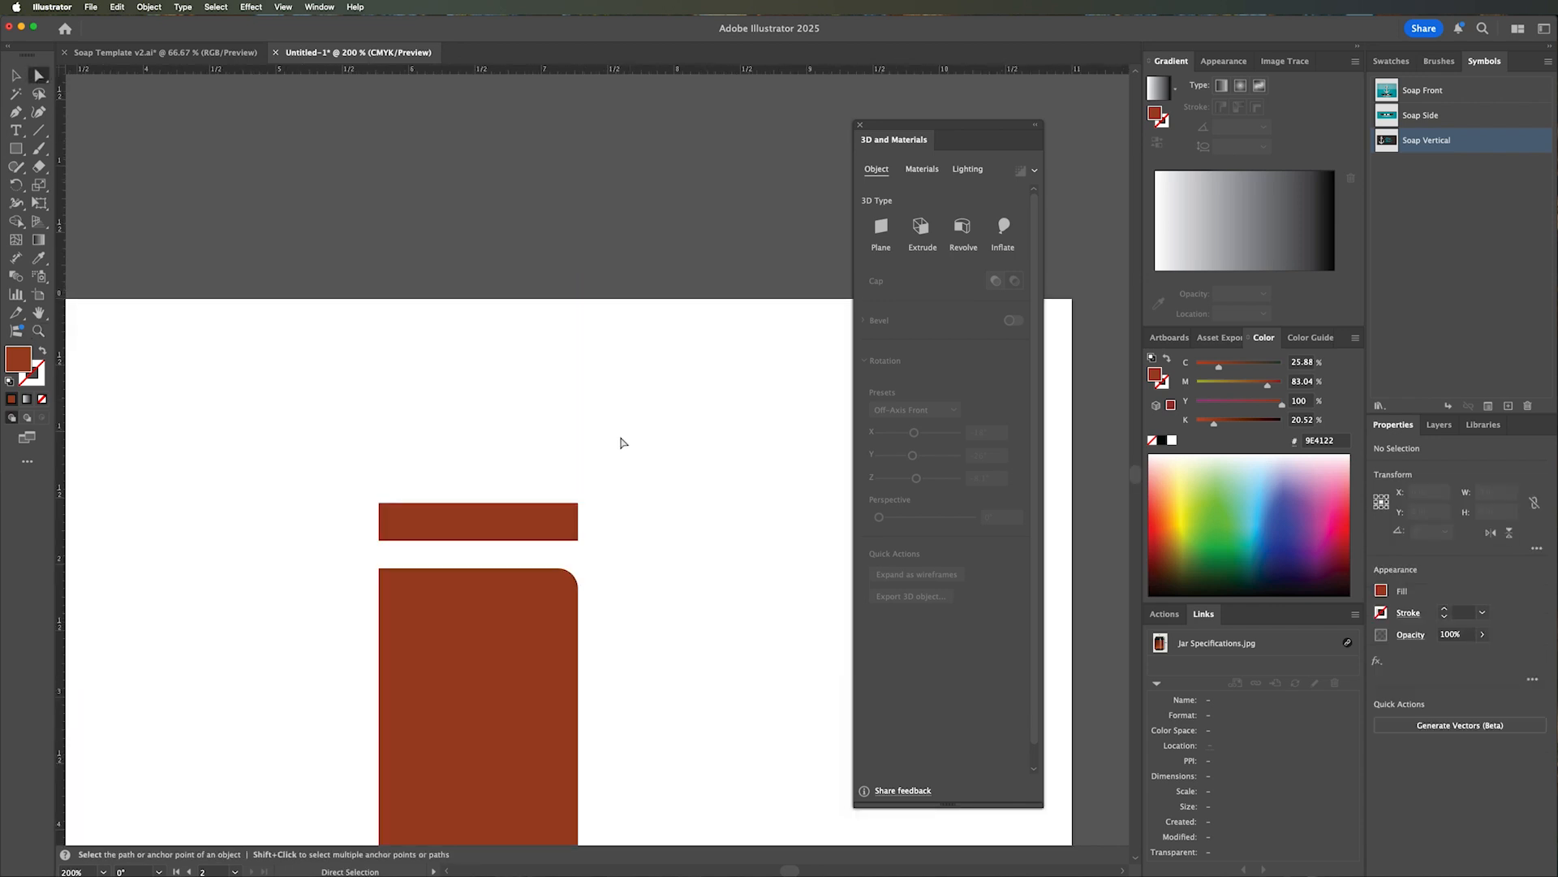
{"action": "left_click", "coordinate": [577, 504]}
{"action": "left_click", "coordinate": [575, 507]}
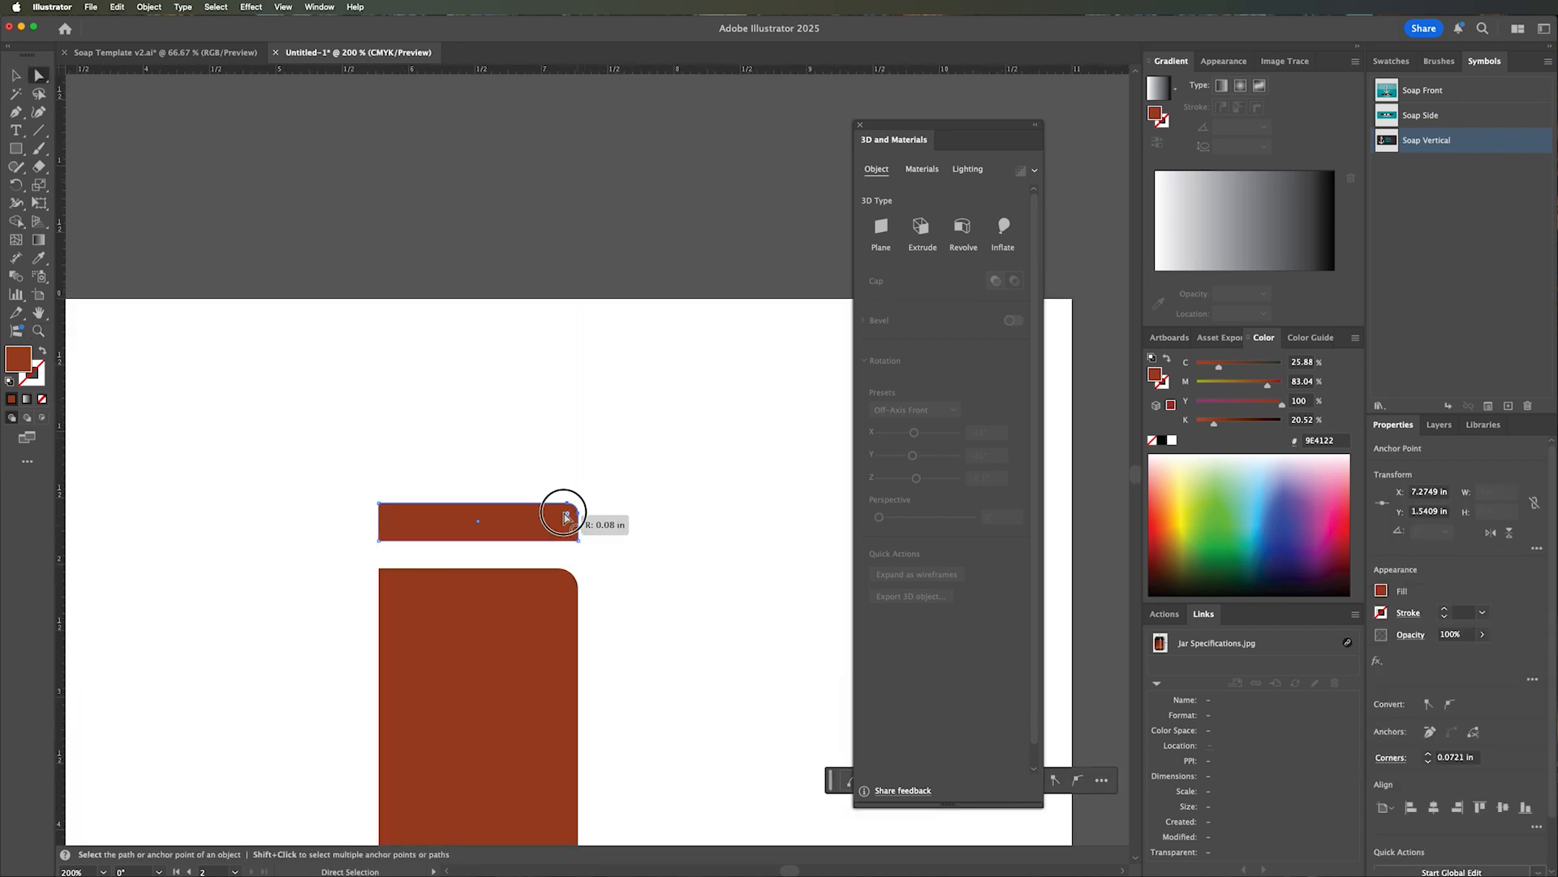
{"action": "left_click", "coordinate": [17, 76]}
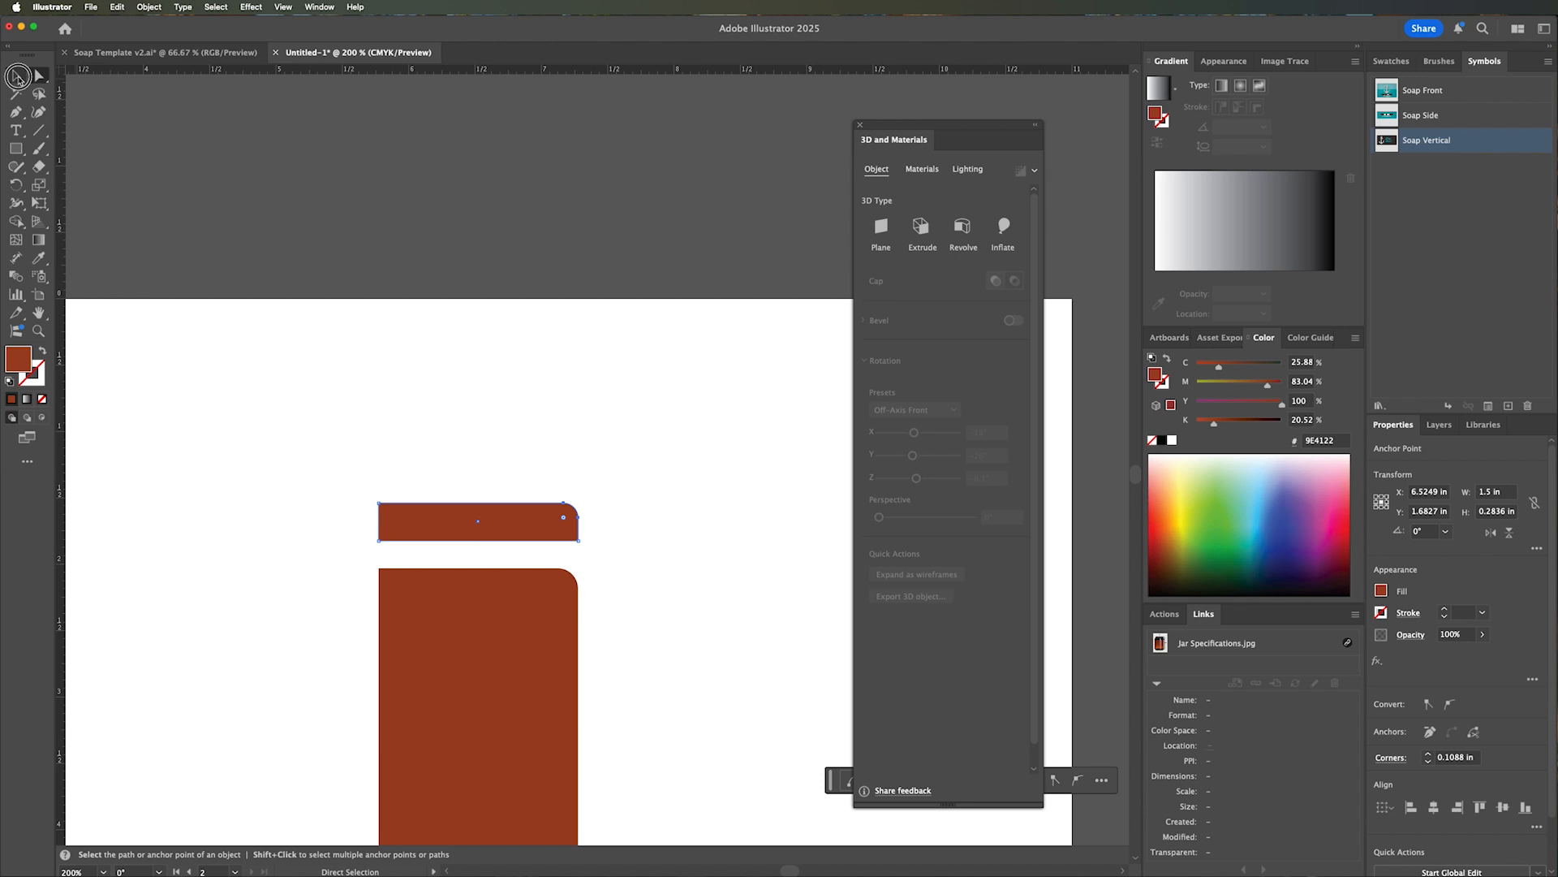
Fill the lid shape with near-black (#070304) and deselect it.
{"action": "left_click", "coordinate": [463, 393]}
{"action": "left_click_drag", "start_coordinate": [483, 397], "coordinate": [490, 320]}
{"action": "key", "text": "z"}
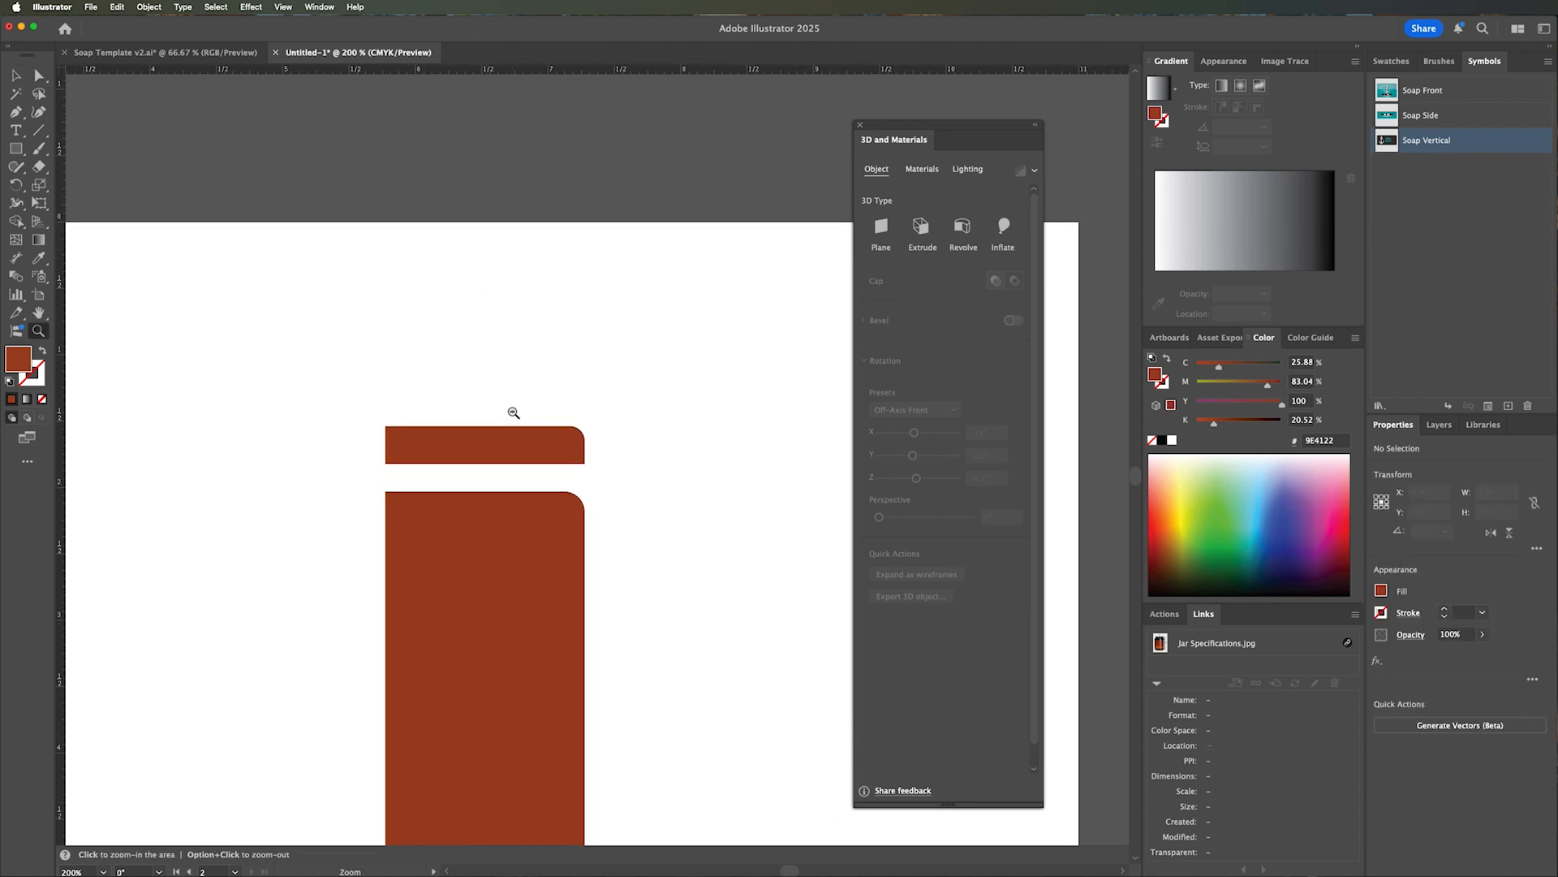
{"action": "left_click", "coordinate": [512, 413], "text": "alt"}
{"action": "left_click", "coordinate": [513, 412], "text": "alt"}
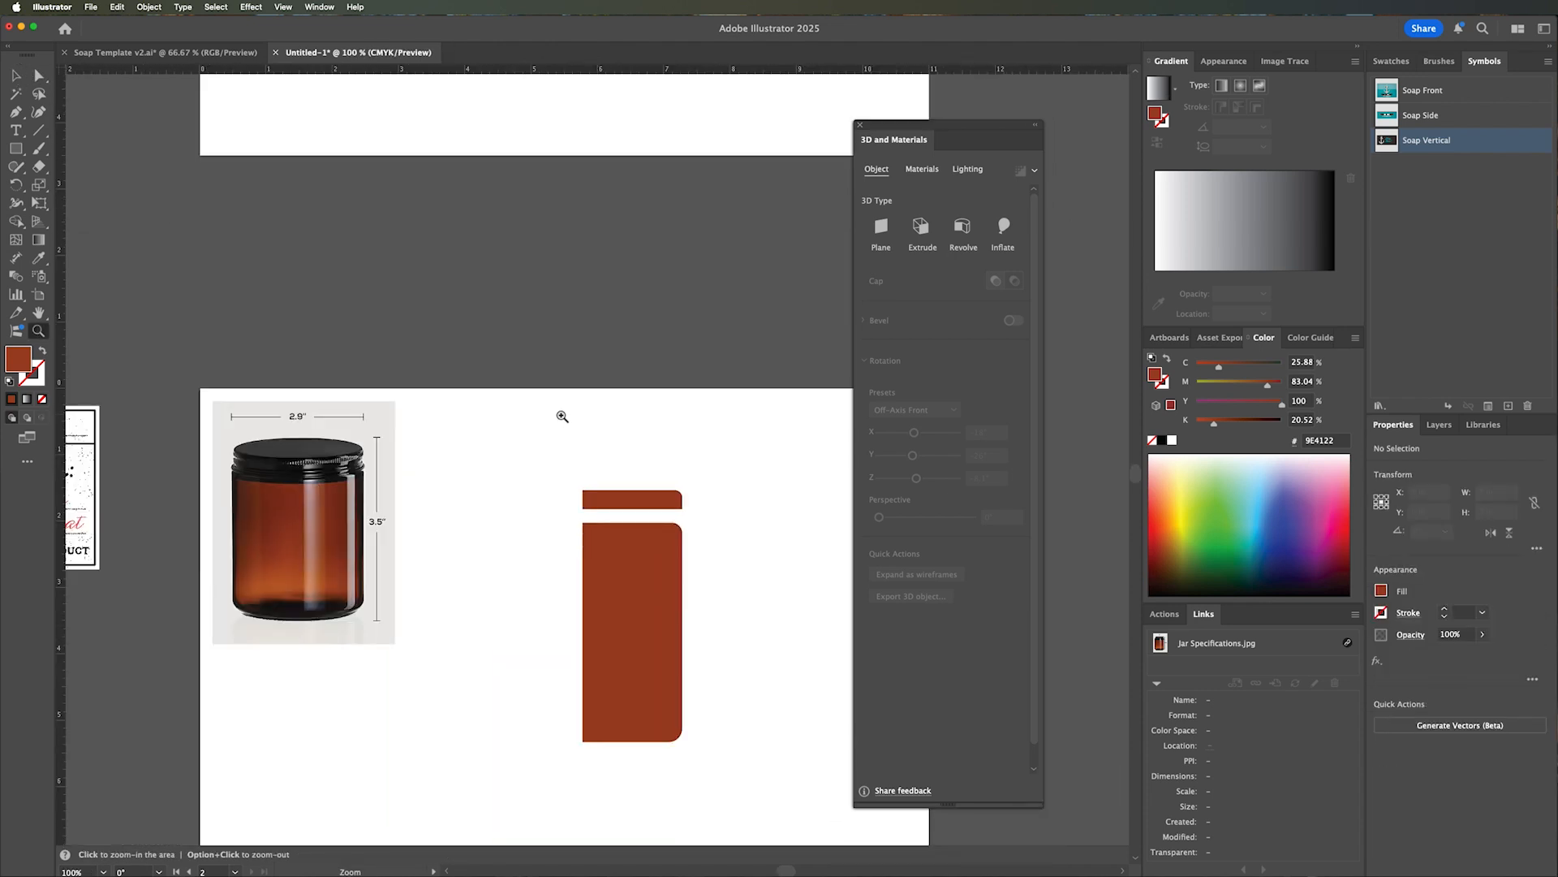
{"action": "key", "text": "v"}
{"action": "left_click", "coordinate": [640, 497]}
{"action": "left_click_drag", "start_coordinate": [1247, 577], "coordinate": [1340, 591]}
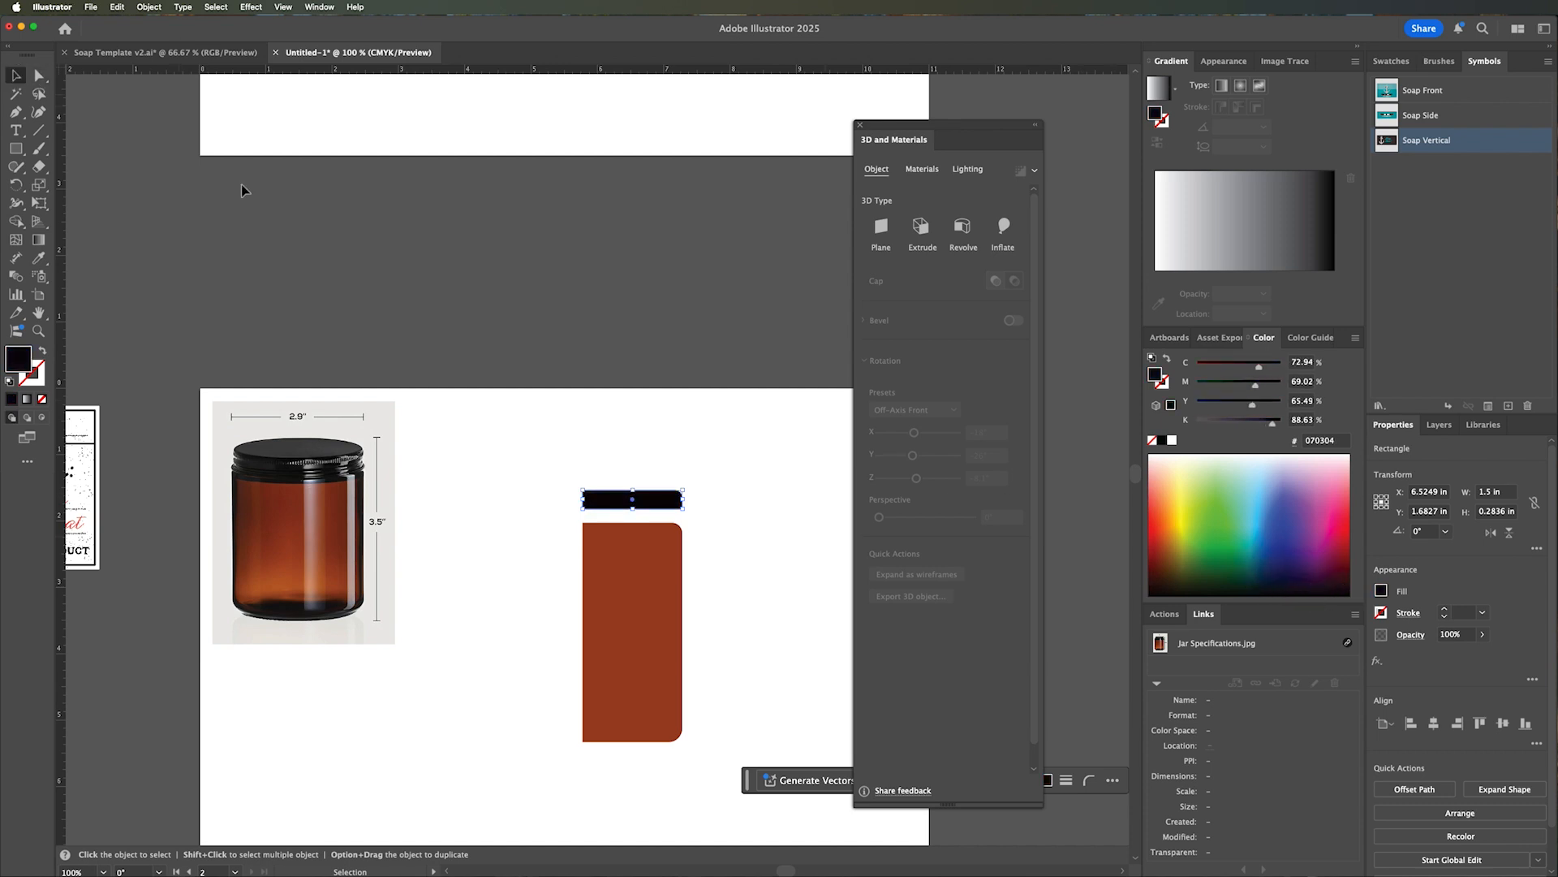
{"action": "left_click", "coordinate": [637, 431]}
Move the black lid shape straight down so it rests on top of the amber jar body, and deselect it.
{"action": "left_click_drag", "start_coordinate": [623, 502], "coordinate": [620, 513]}
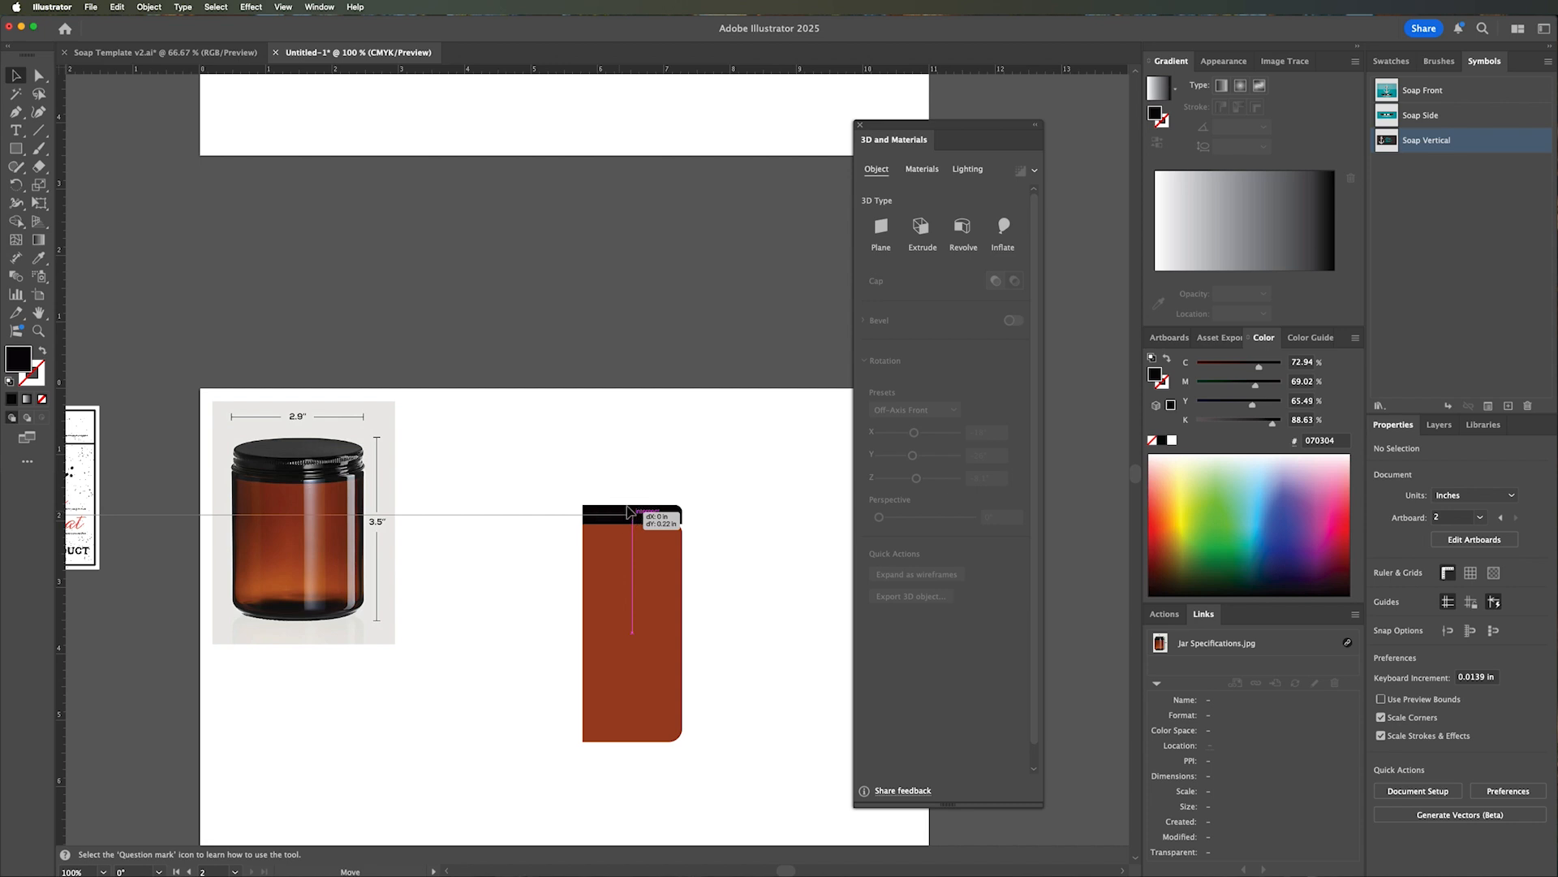
{"action": "left_click", "coordinate": [667, 461]}
{"action": "left_click_drag", "start_coordinate": [715, 487], "coordinate": [679, 423]}
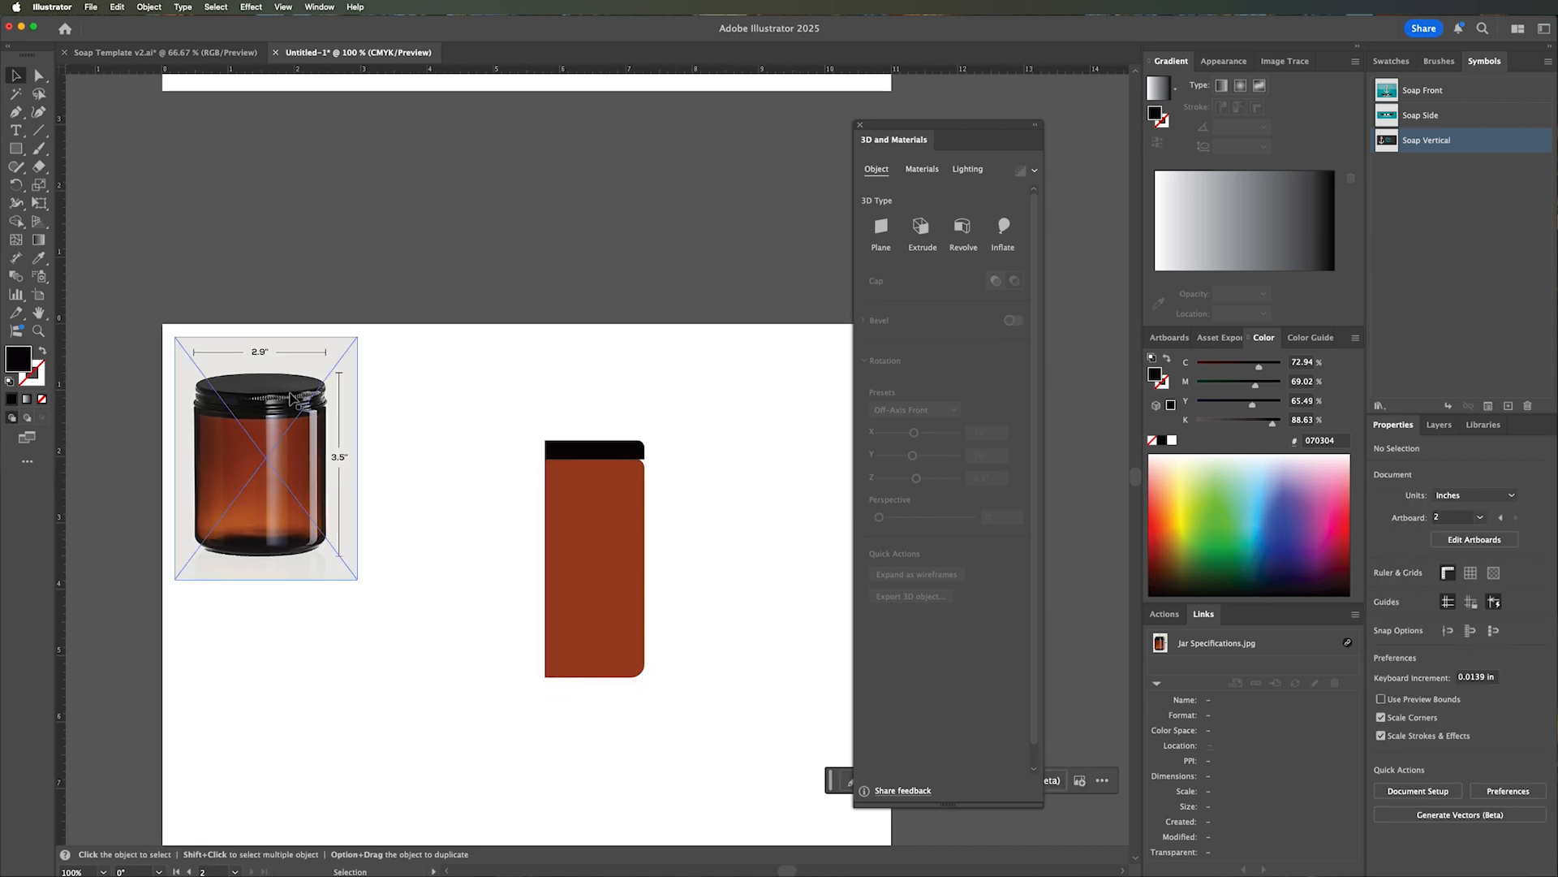
Select the lid and jar body shapes together and revolve them into a 3D jar.
{"action": "left_click", "coordinate": [699, 560]}
{"action": "left_click_drag", "start_coordinate": [700, 562], "coordinate": [585, 411]}
{"action": "left_click", "coordinate": [959, 231]}
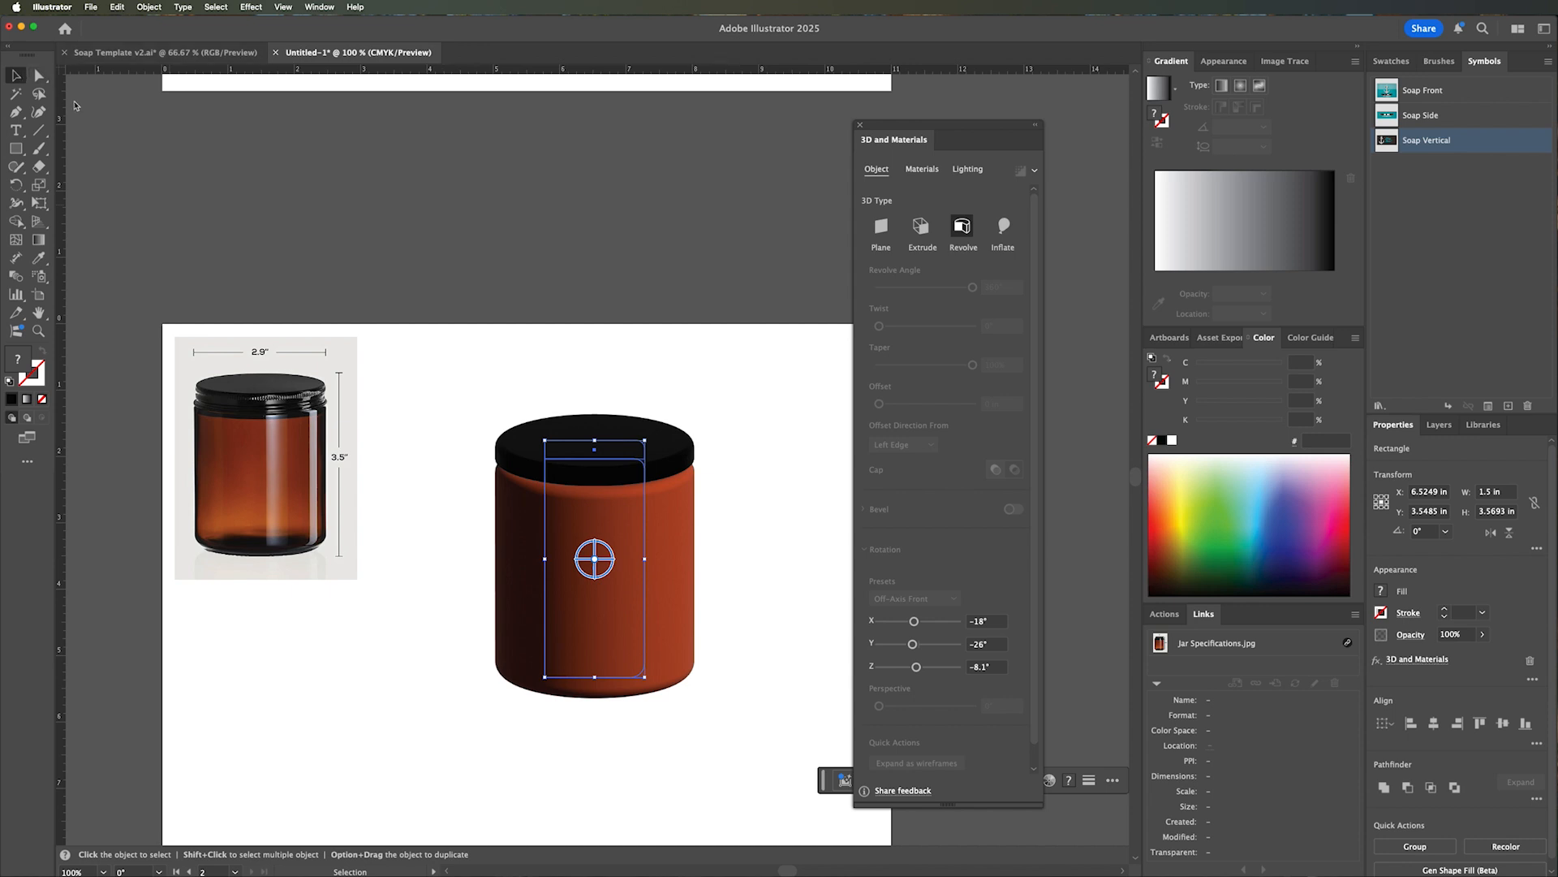
Nudge the black lid slightly down so it sits closer on the jar body, and deselect it.
{"action": "left_click", "coordinate": [427, 507]}
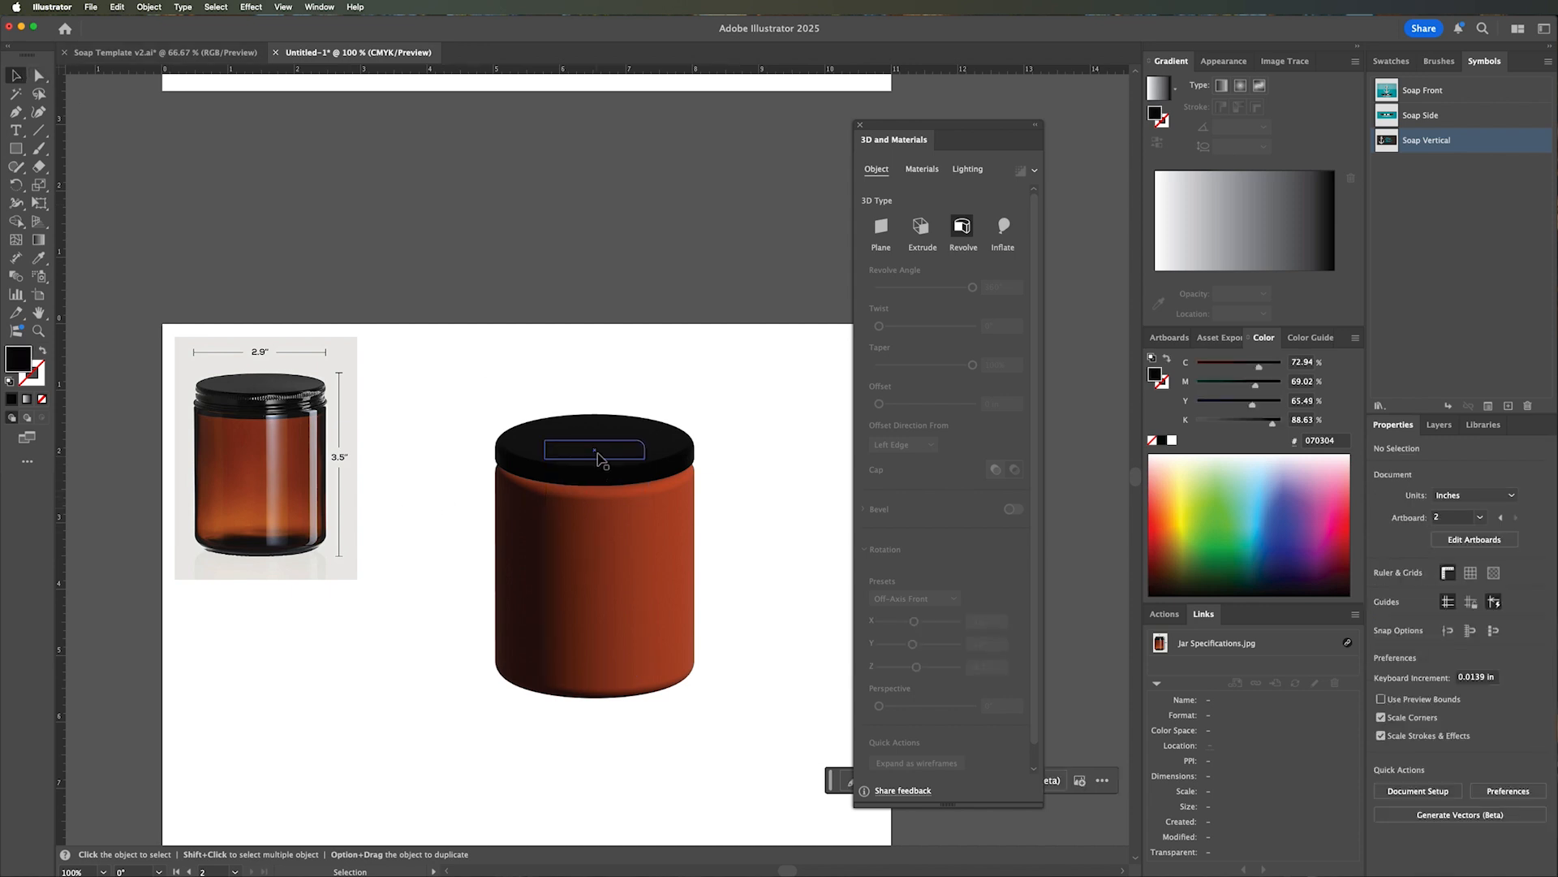
{"action": "left_click", "coordinate": [604, 452]}
{"action": "key", "text": "Down"}
{"action": "key", "text": "Down"}
{"action": "key", "text": "Down"}
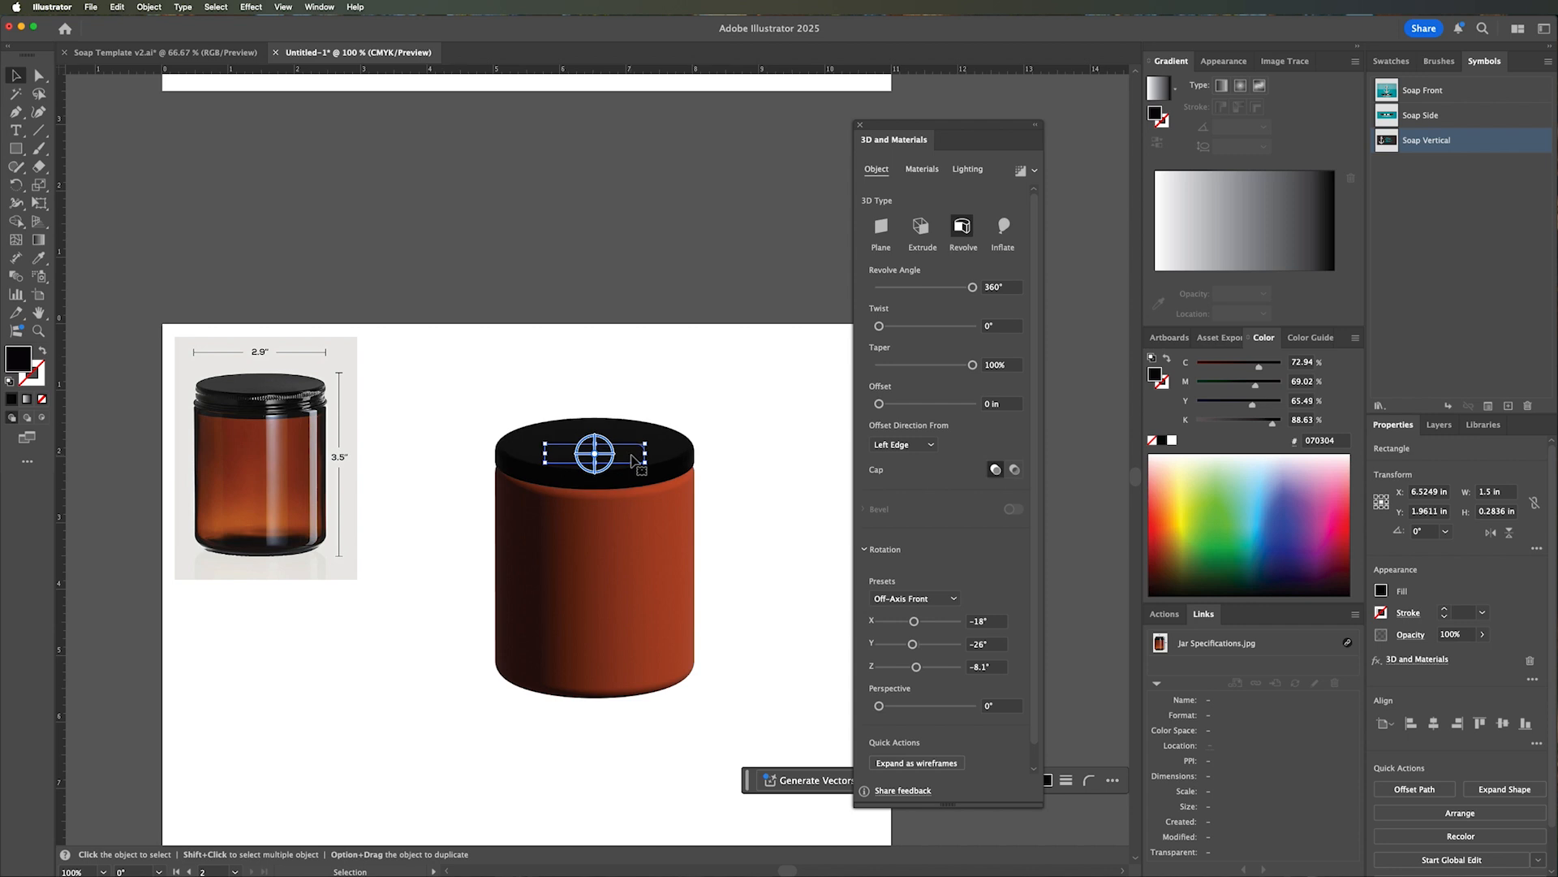
{"action": "left_click", "coordinate": [744, 501]}
Try to rotate the lid and jar body together about the X axis, and undo the rotation.
{"action": "key", "text": "z"}
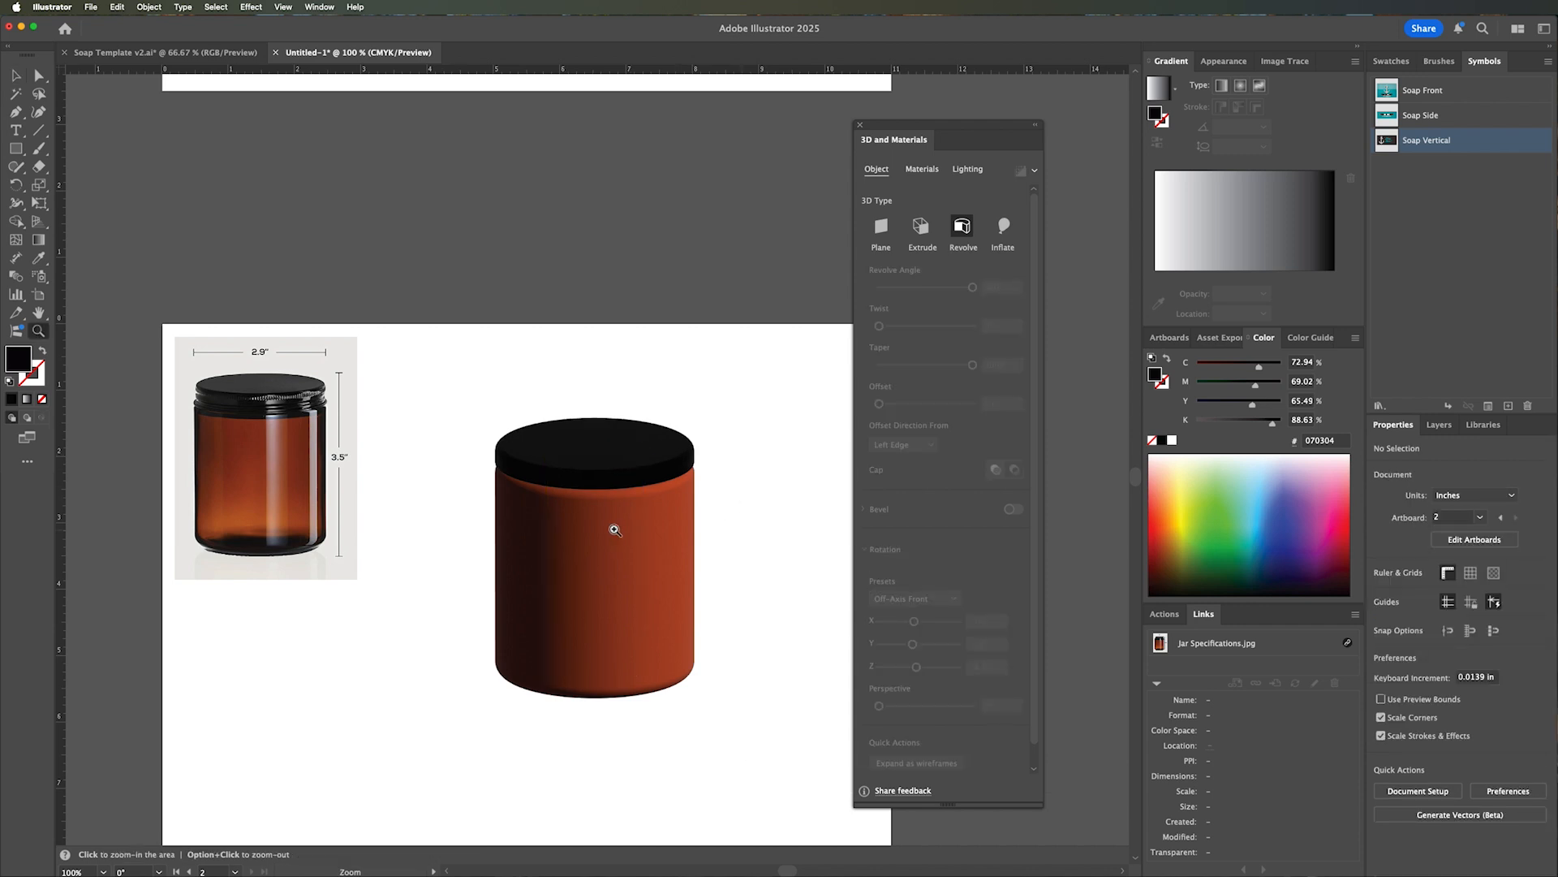
{"action": "left_click", "coordinate": [616, 530]}
{"action": "key", "text": "v"}
{"action": "left_click", "coordinate": [603, 473]}
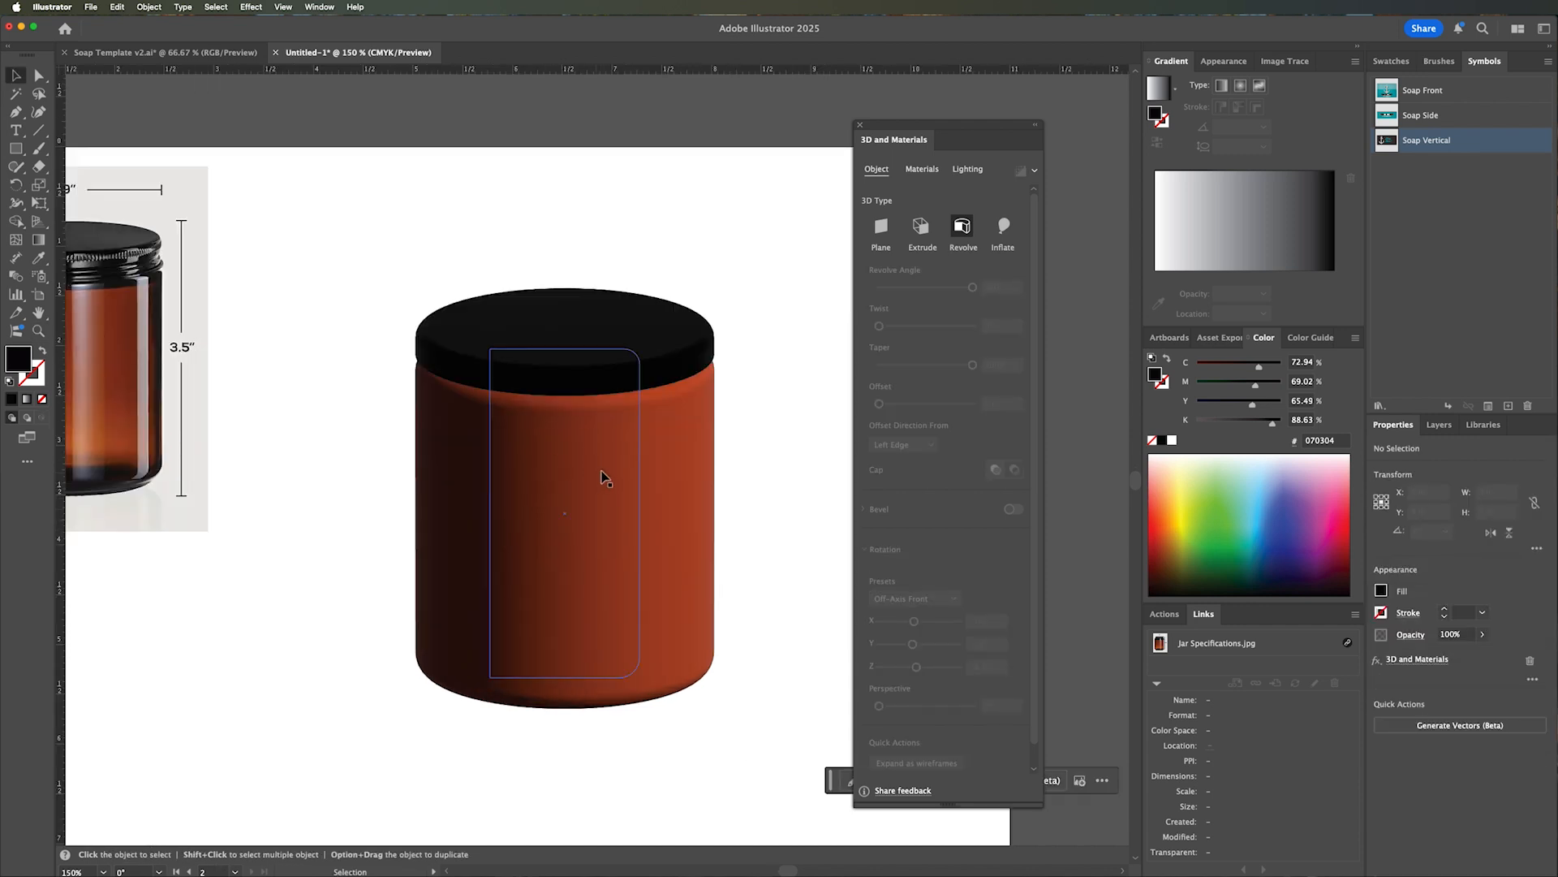
{"action": "left_click", "coordinate": [674, 355], "text": "shift"}
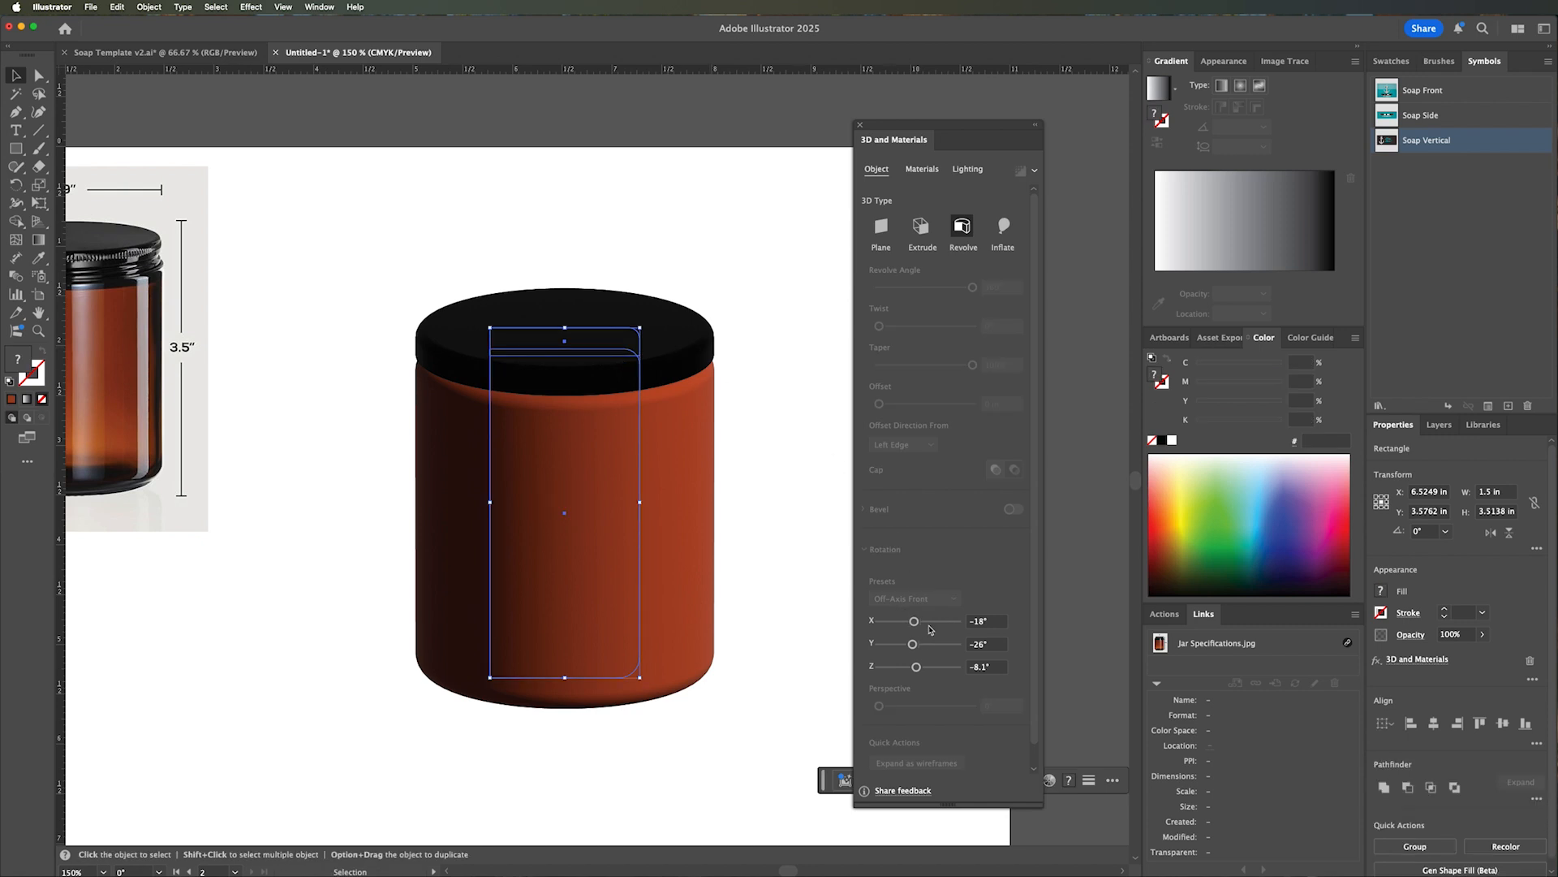
{"action": "left_click_drag", "start_coordinate": [914, 621], "coordinate": [927, 623]}
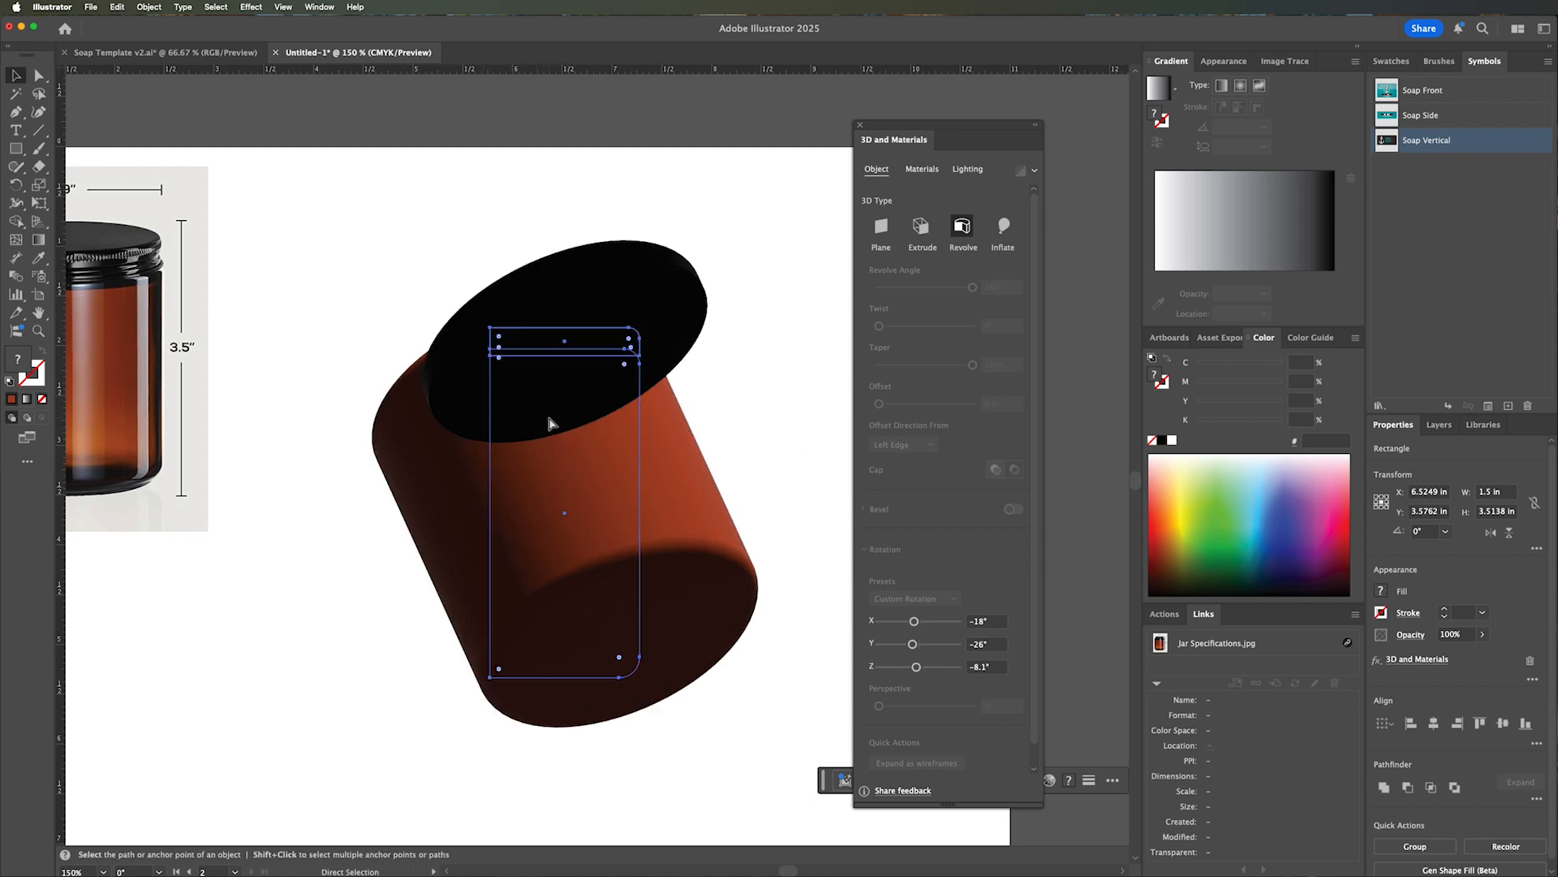
{"action": "key", "text": "super+z"}
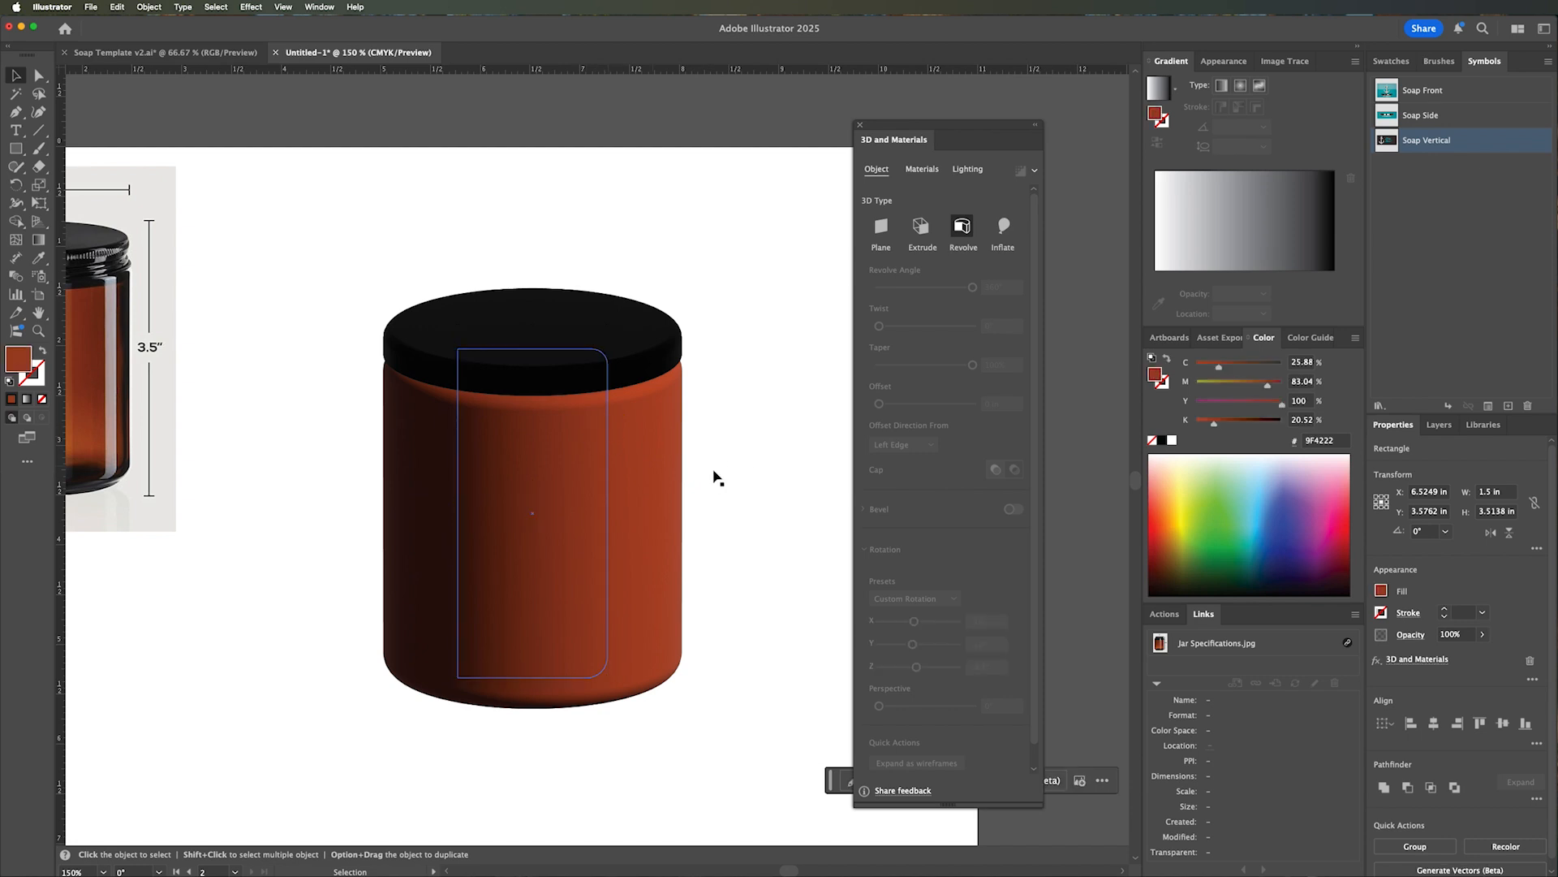
Give the amber jar body's default material a metallic value of 0.65 and a roughness of 0.25.
{"action": "left_click", "coordinate": [710, 481]}
{"action": "left_click", "coordinate": [598, 504]}
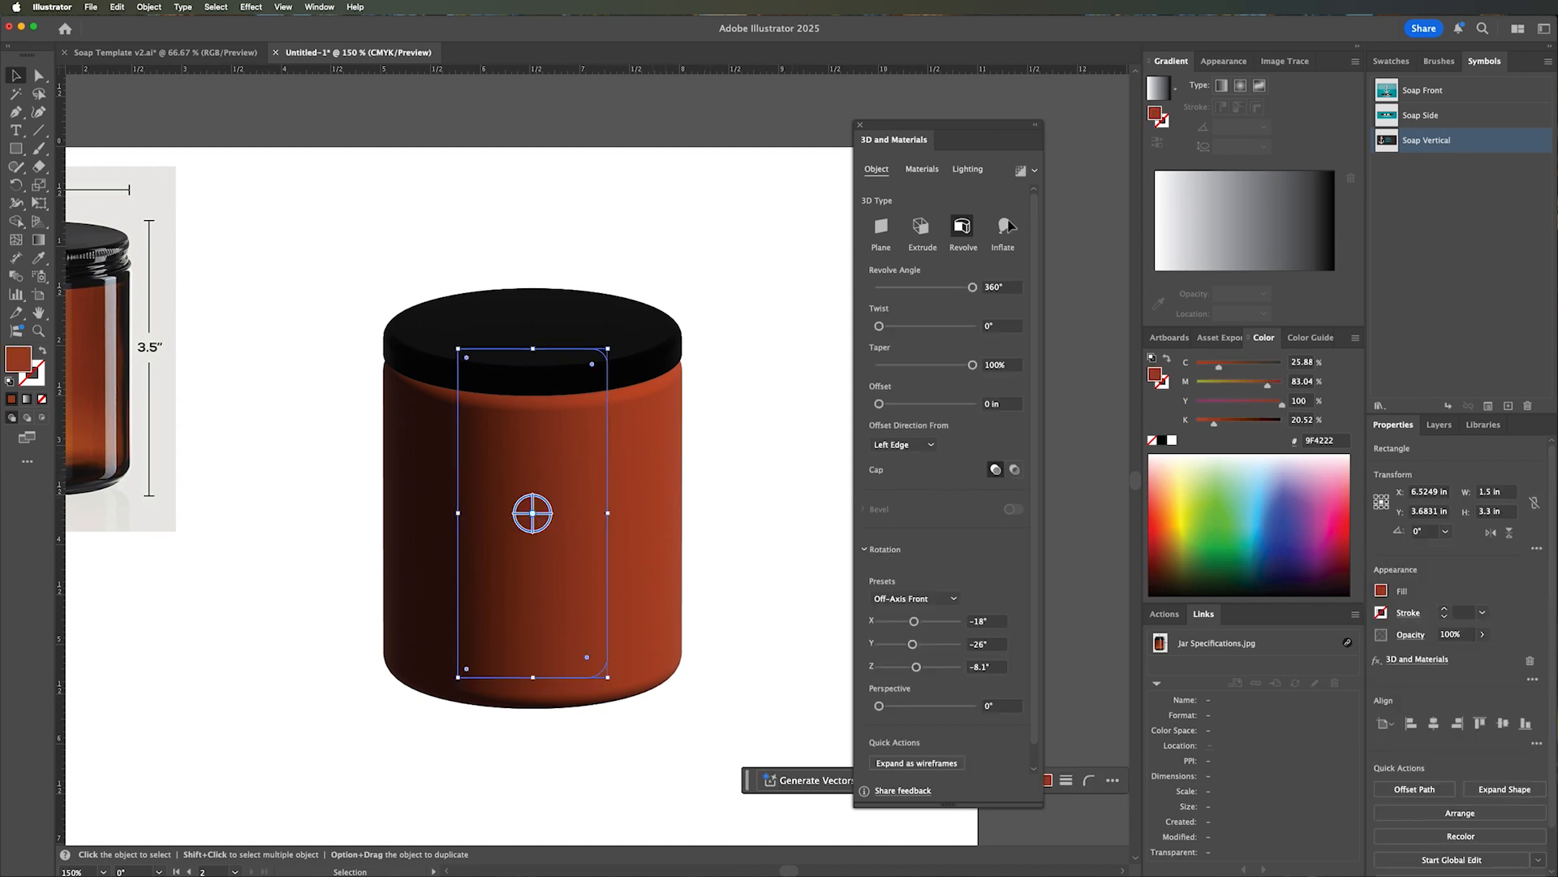
{"action": "left_click", "coordinate": [922, 170]}
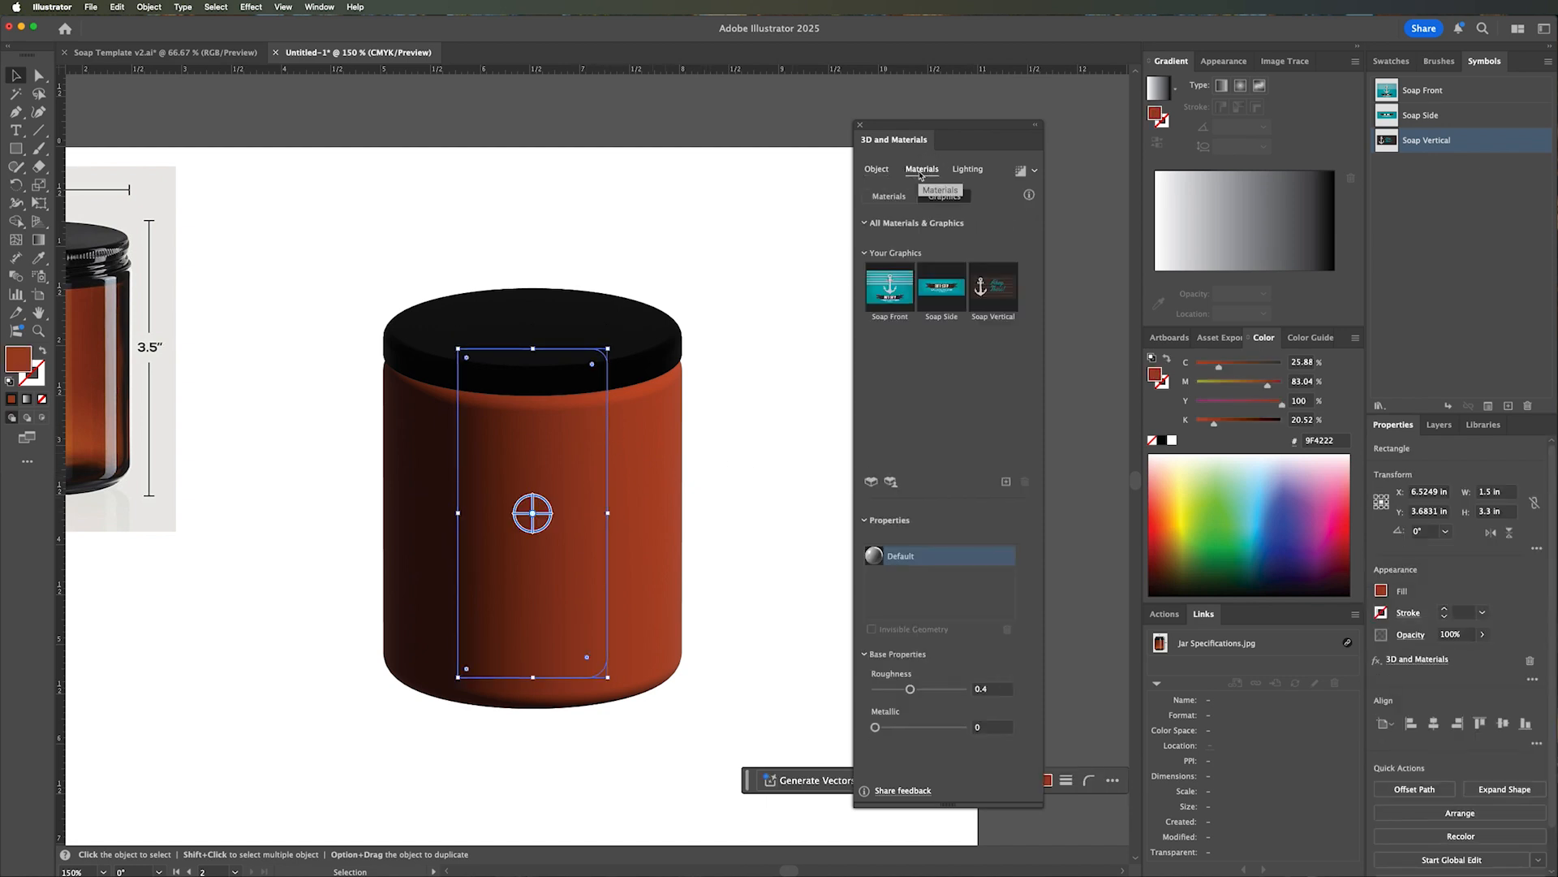
{"action": "left_click", "coordinate": [897, 196]}
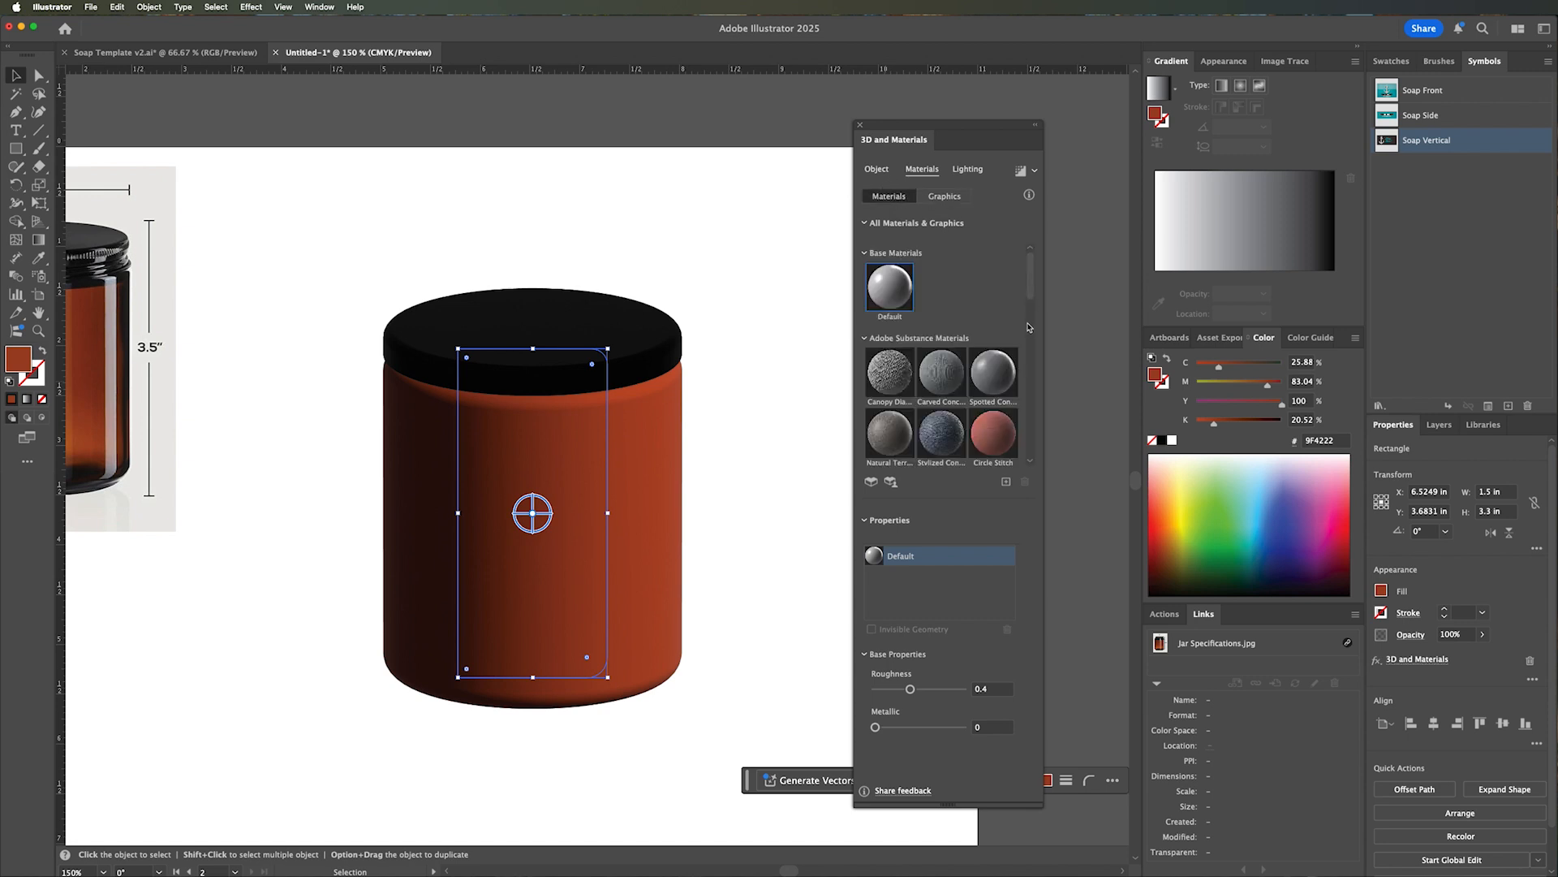
{"action": "left_click_drag", "start_coordinate": [1031, 290], "coordinate": [1034, 448]}
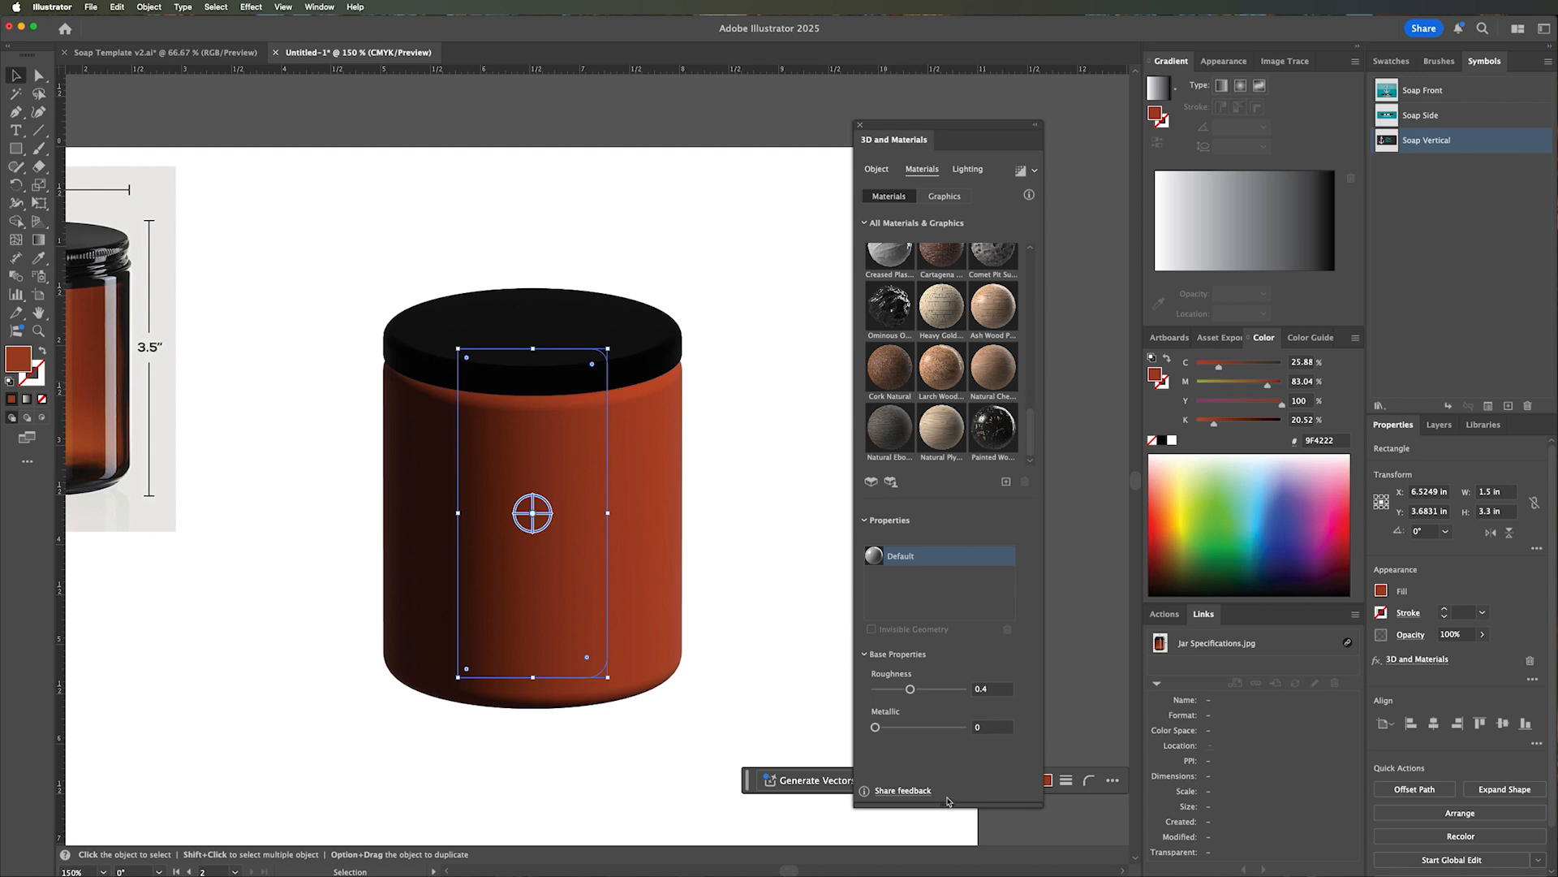
{"action": "left_click_drag", "start_coordinate": [875, 728], "coordinate": [925, 730]}
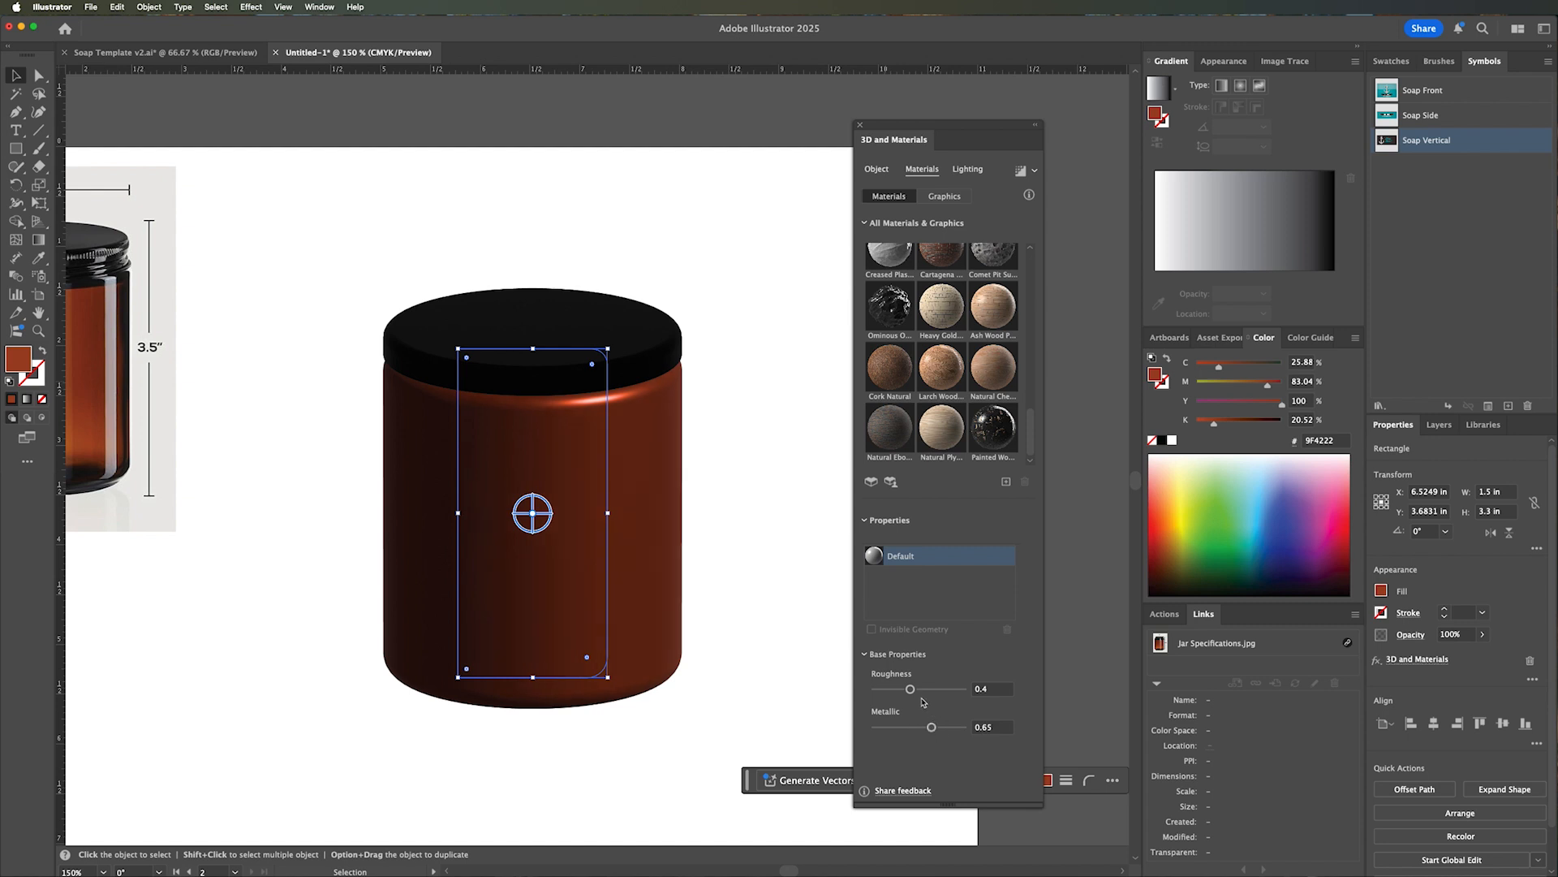
{"action": "left_click_drag", "start_coordinate": [910, 689], "coordinate": [901, 698]}
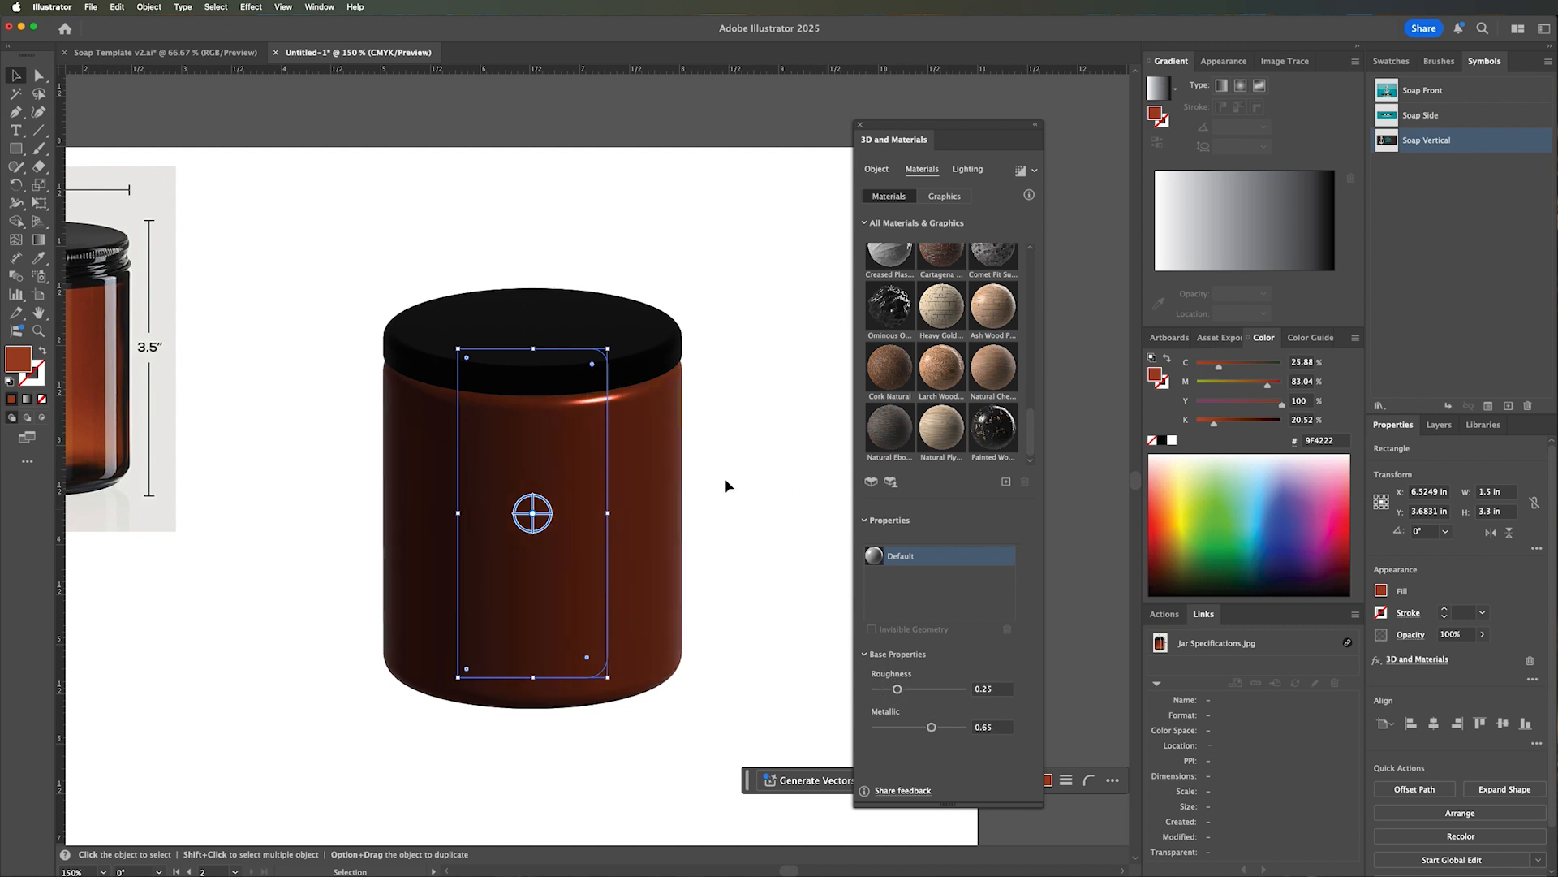
{"action": "left_click", "coordinate": [747, 505]}
Save the rectangular honey label artwork as a static symbol named Honey Label with export type Graphic.
{"action": "key", "text": "z"}
{"action": "left_click", "coordinate": [591, 504], "text": "alt"}
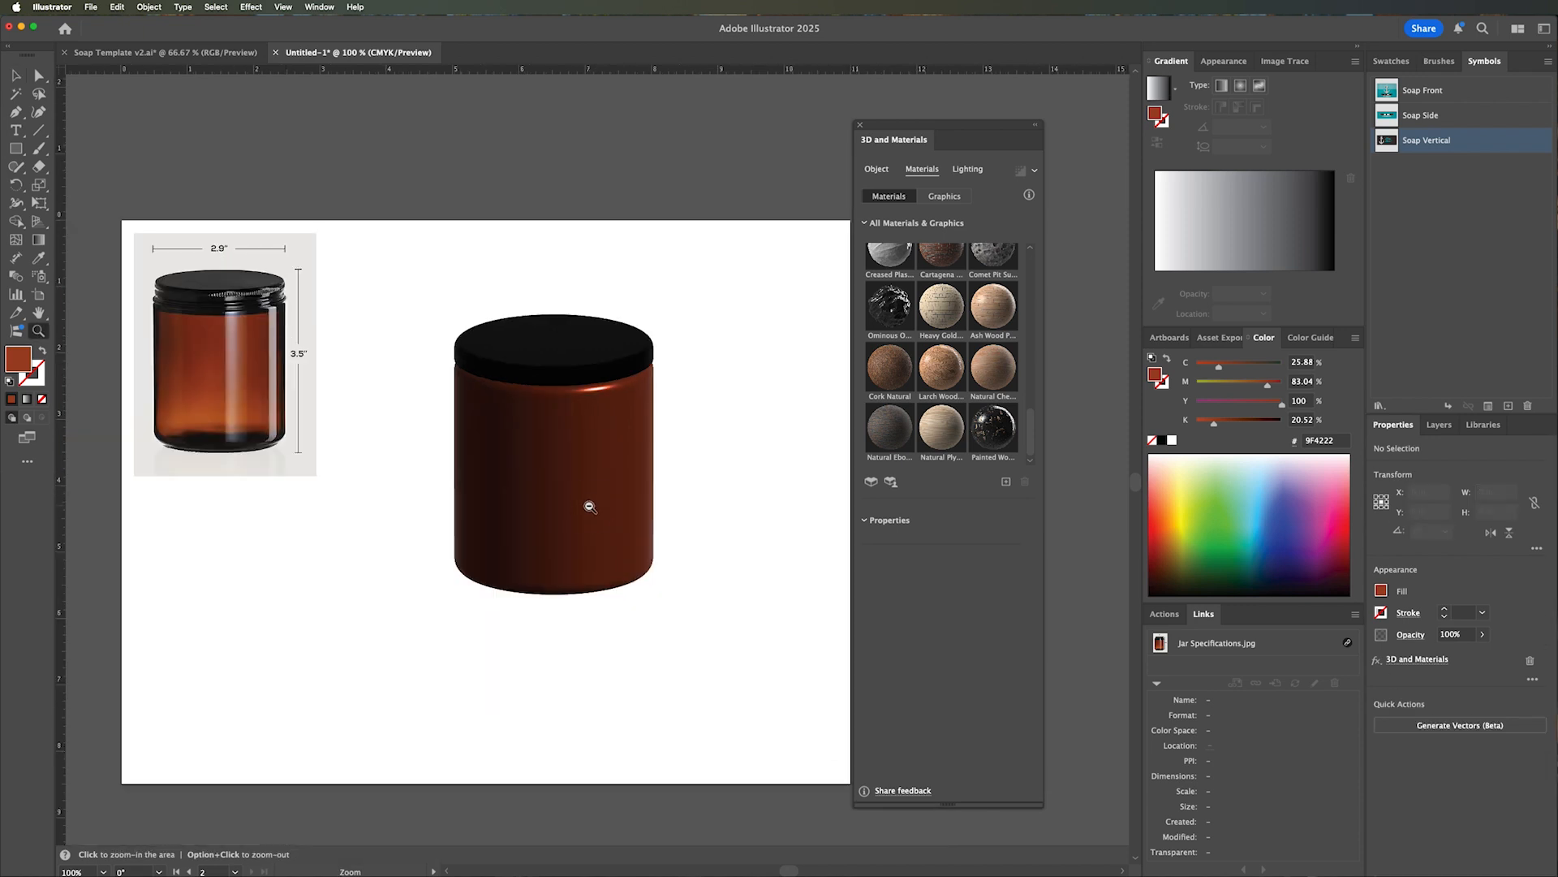
{"action": "left_click", "coordinate": [598, 505], "text": "alt"}
{"action": "key", "text": "v"}
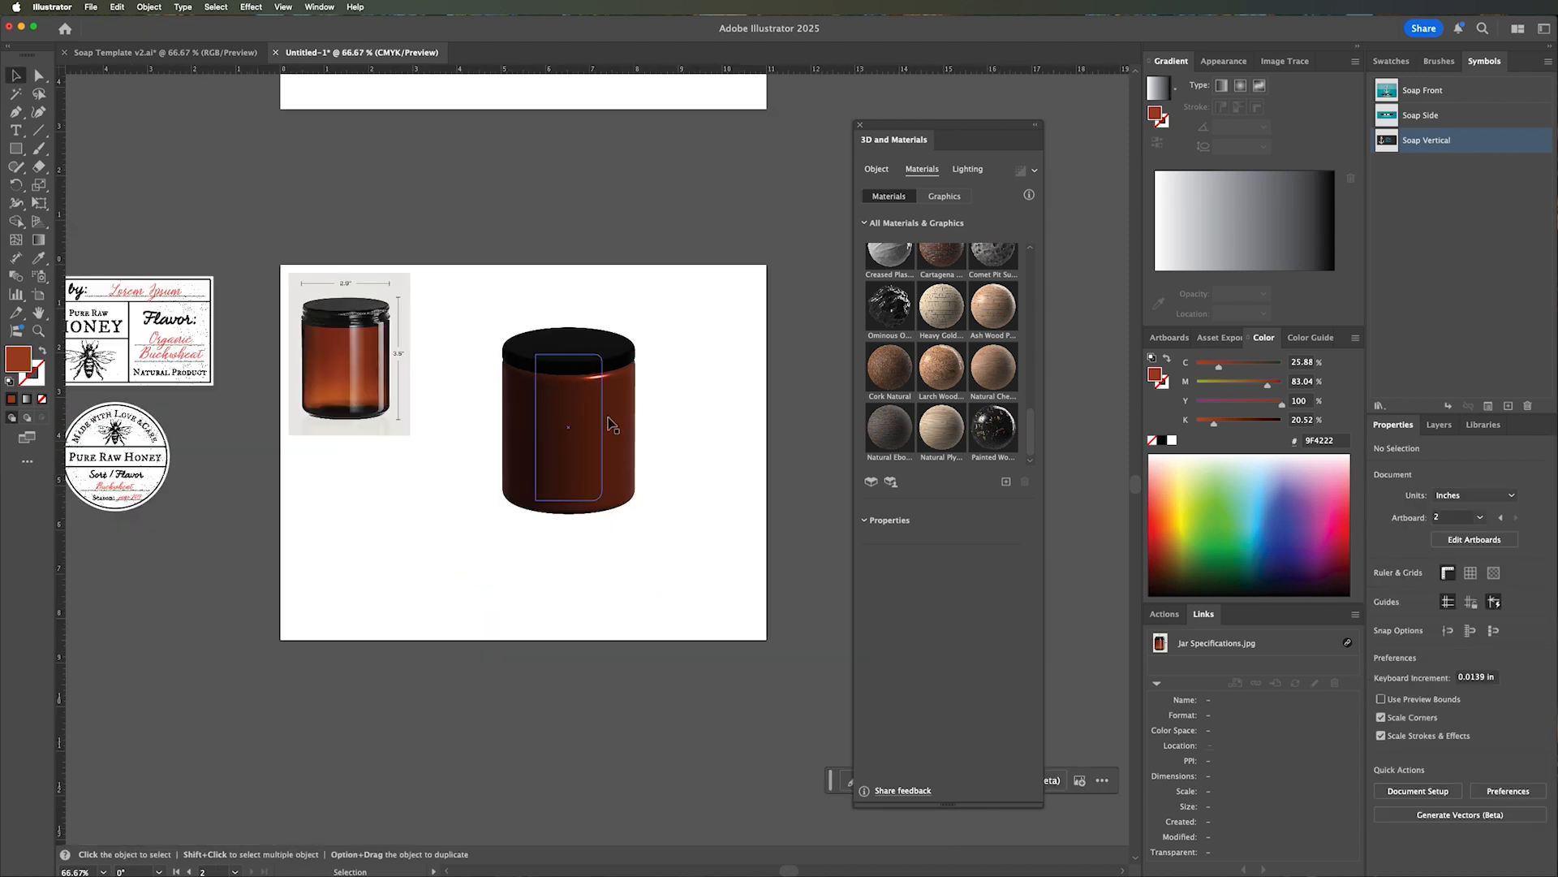
{"action": "left_click", "coordinate": [583, 365]}
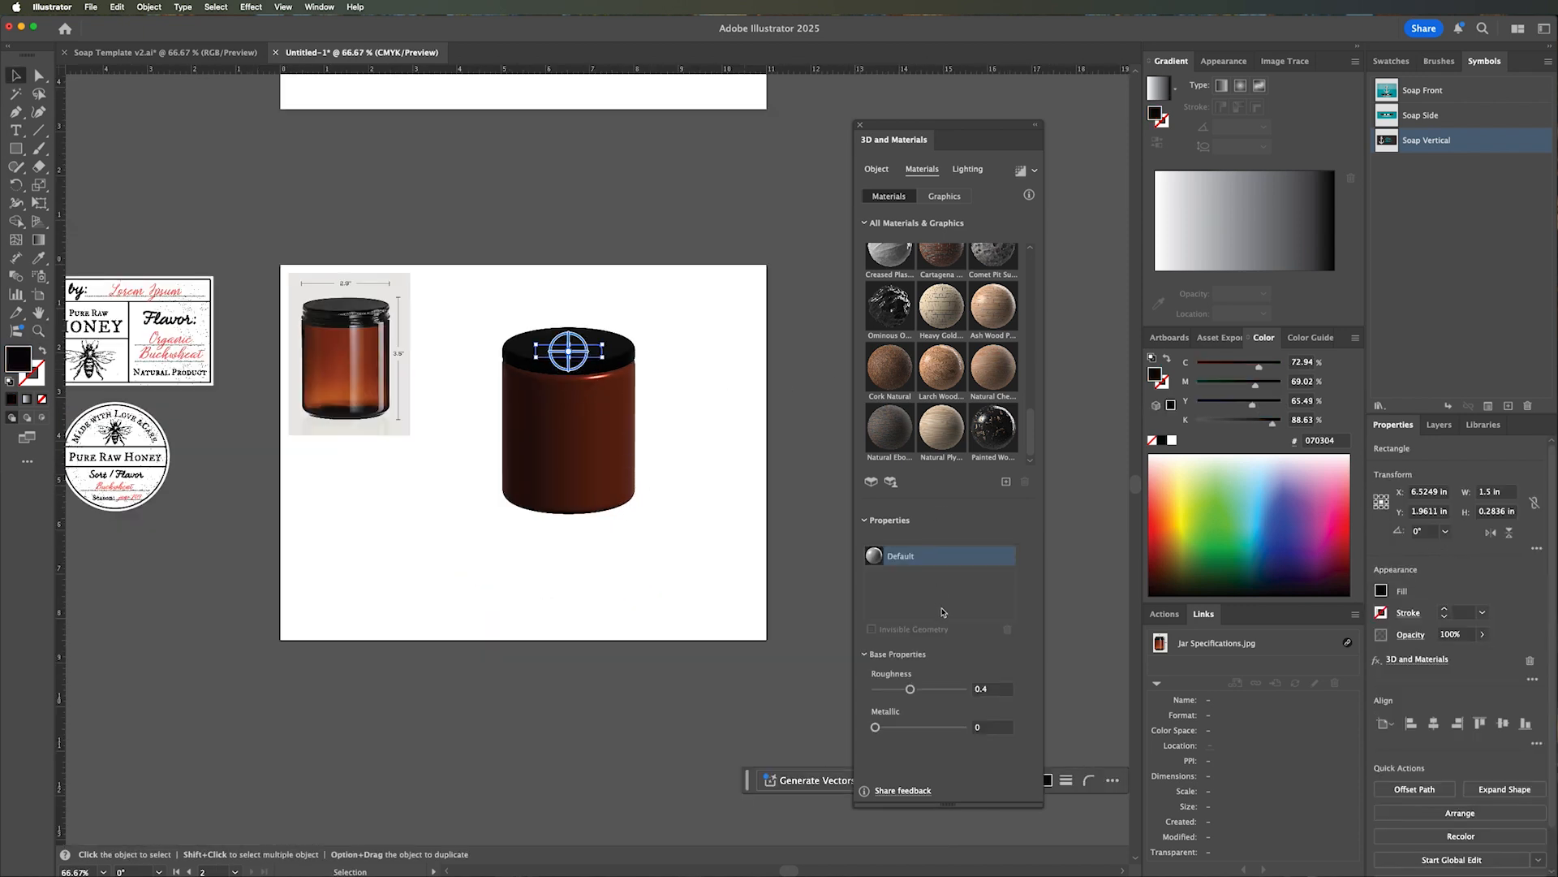
{"action": "left_click", "coordinate": [638, 558]}
{"action": "left_click_drag", "start_coordinate": [411, 515], "coordinate": [584, 532]}
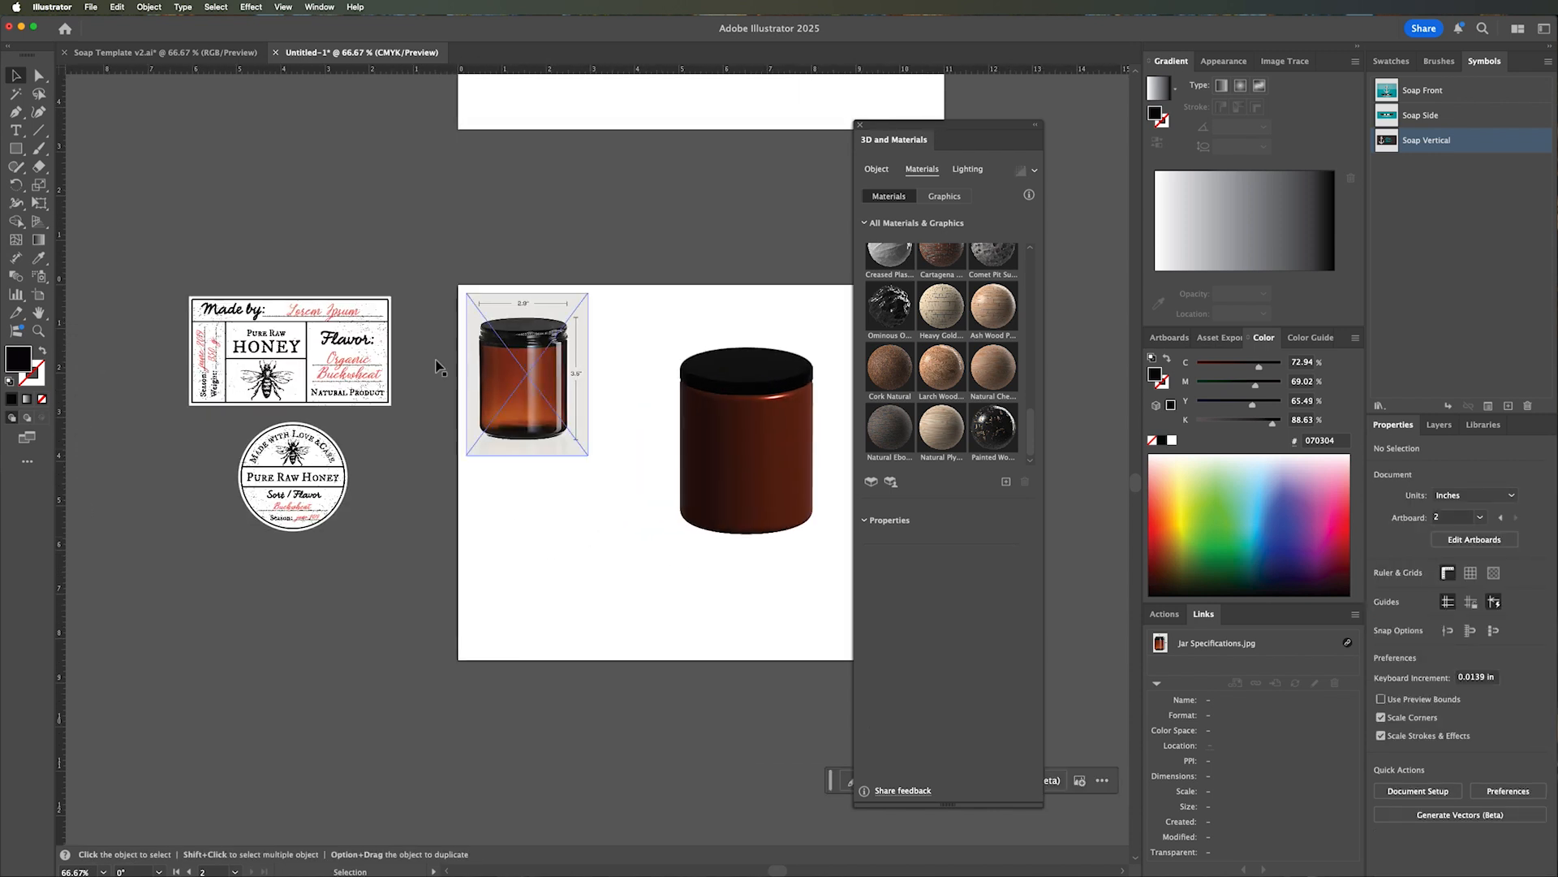
{"action": "left_click_drag", "start_coordinate": [163, 266], "coordinate": [428, 418]}
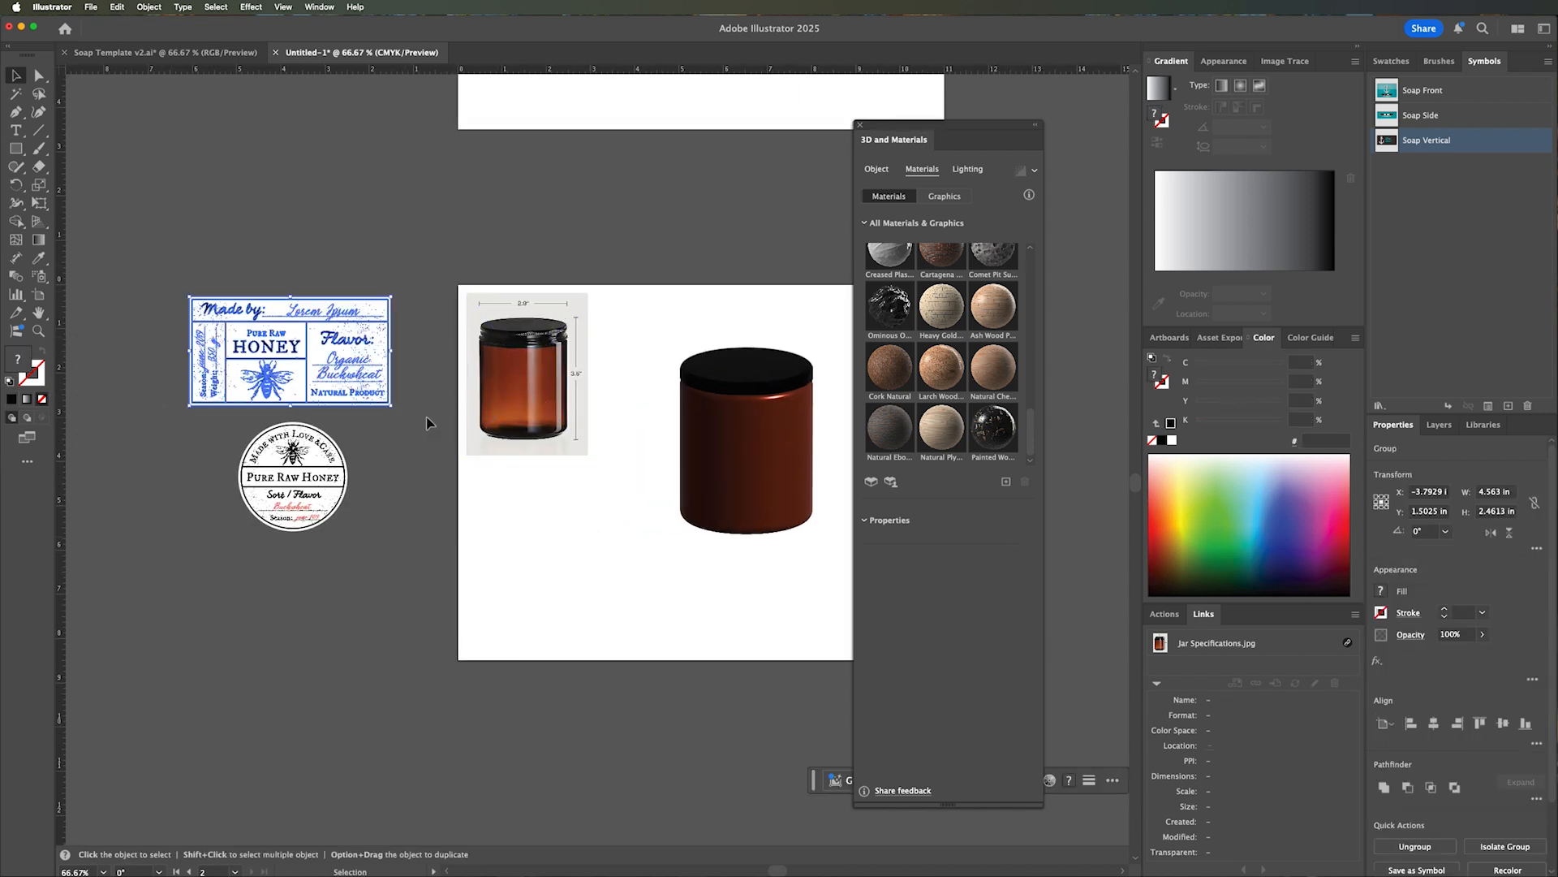
{"action": "left_click", "coordinate": [1509, 405]}
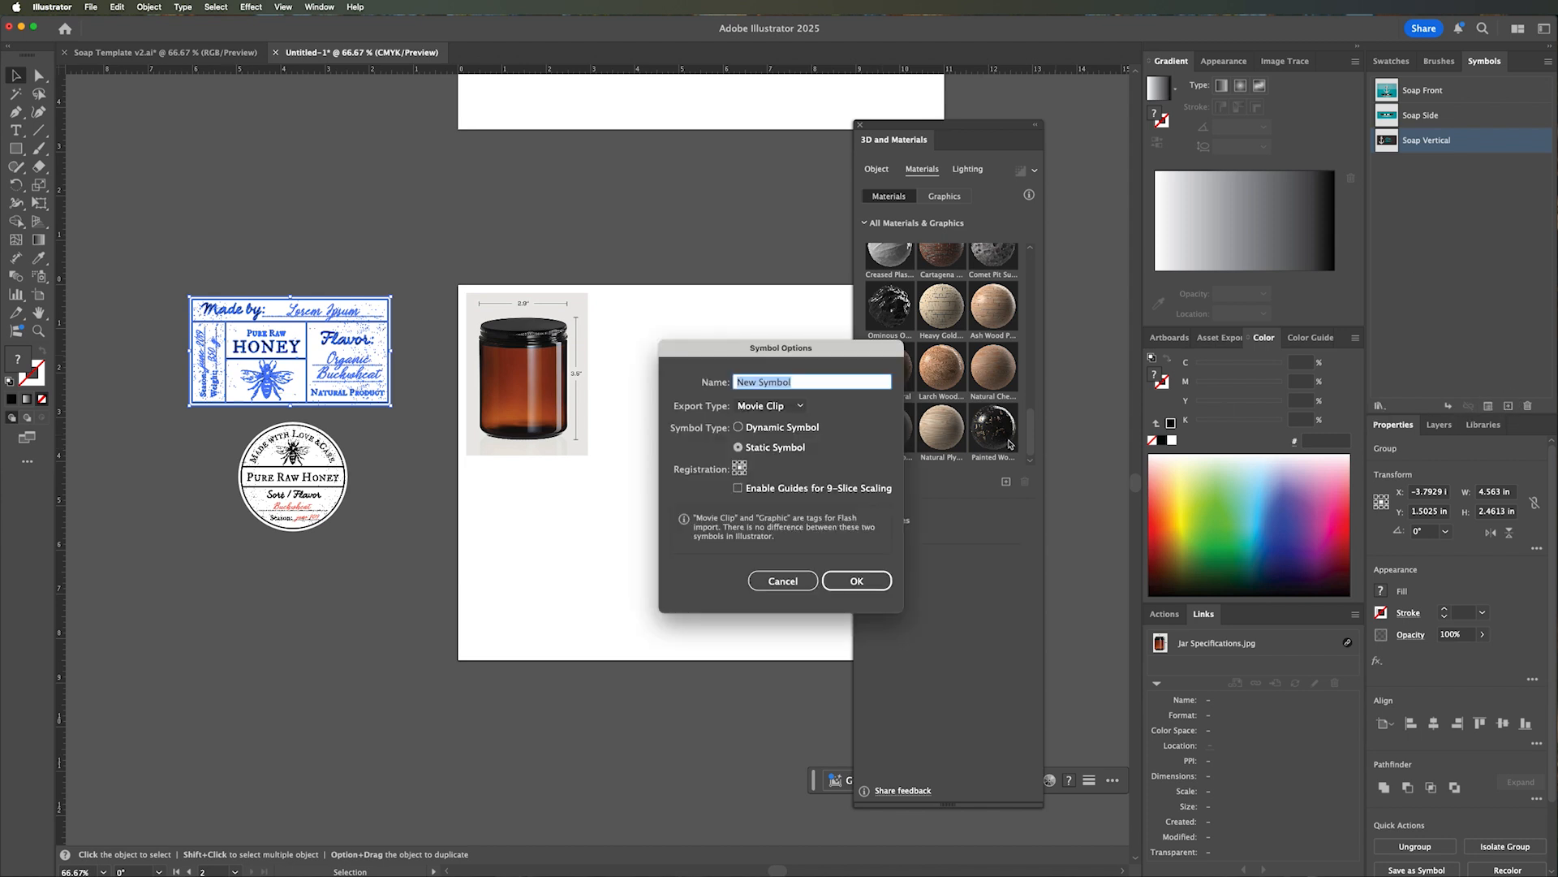
{"action": "type", "text": "Ho"}
{"action": "left_click", "coordinate": [775, 406]}
{"action": "left_click", "coordinate": [770, 424]}
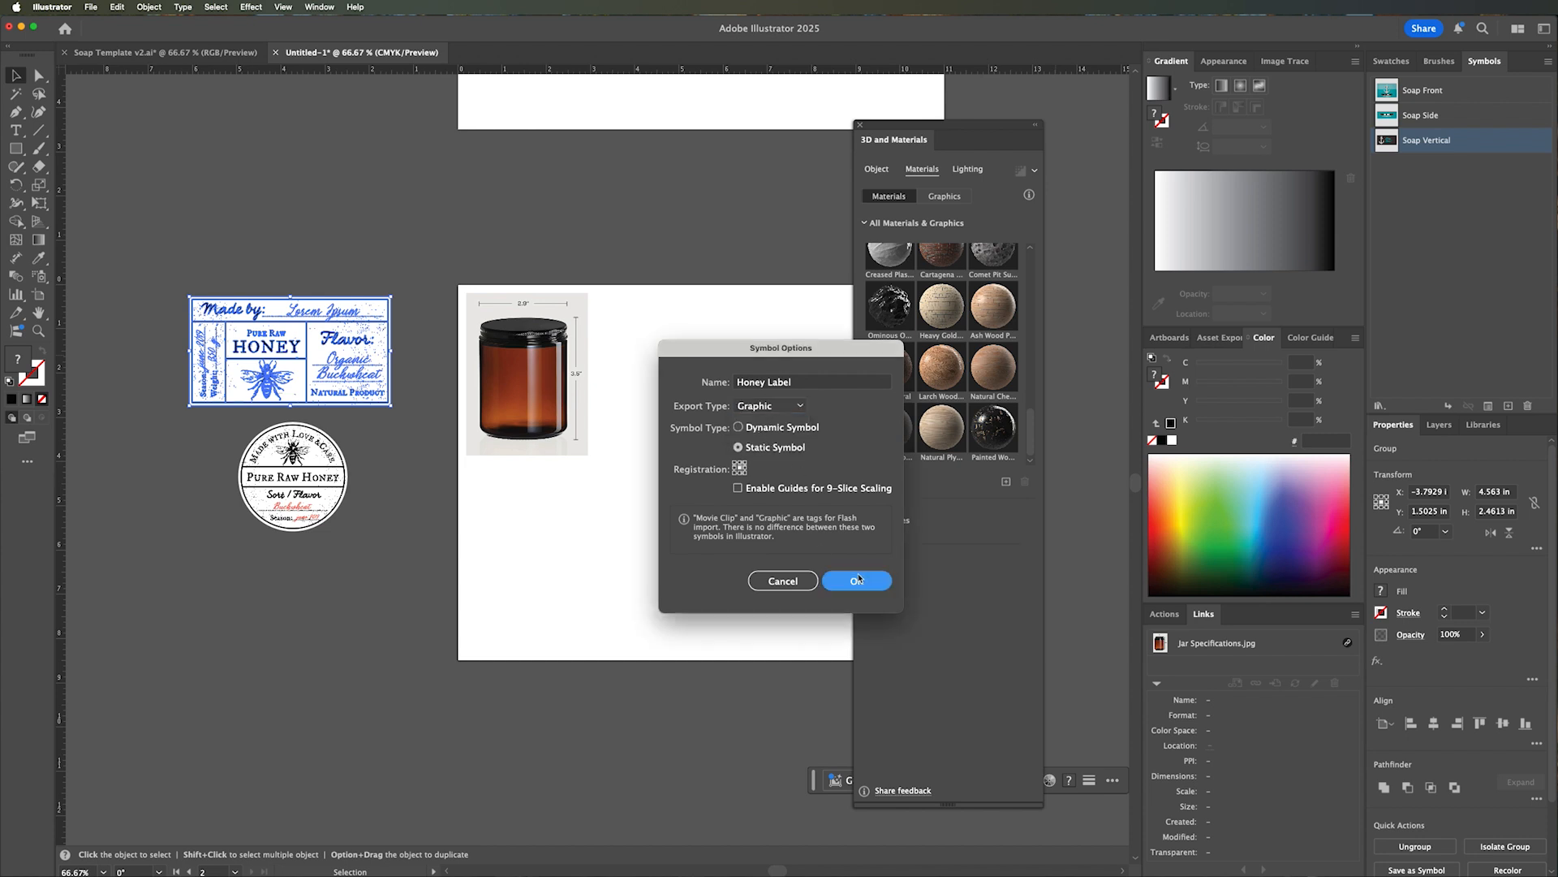
{"action": "left_click", "coordinate": [856, 580]}
Save the round honey label artwork as a static symbol named Honey Top with export type Graphic, and deselect it.
{"action": "left_click", "coordinate": [396, 467]}
{"action": "left_click_drag", "start_coordinate": [214, 419], "coordinate": [400, 535]}
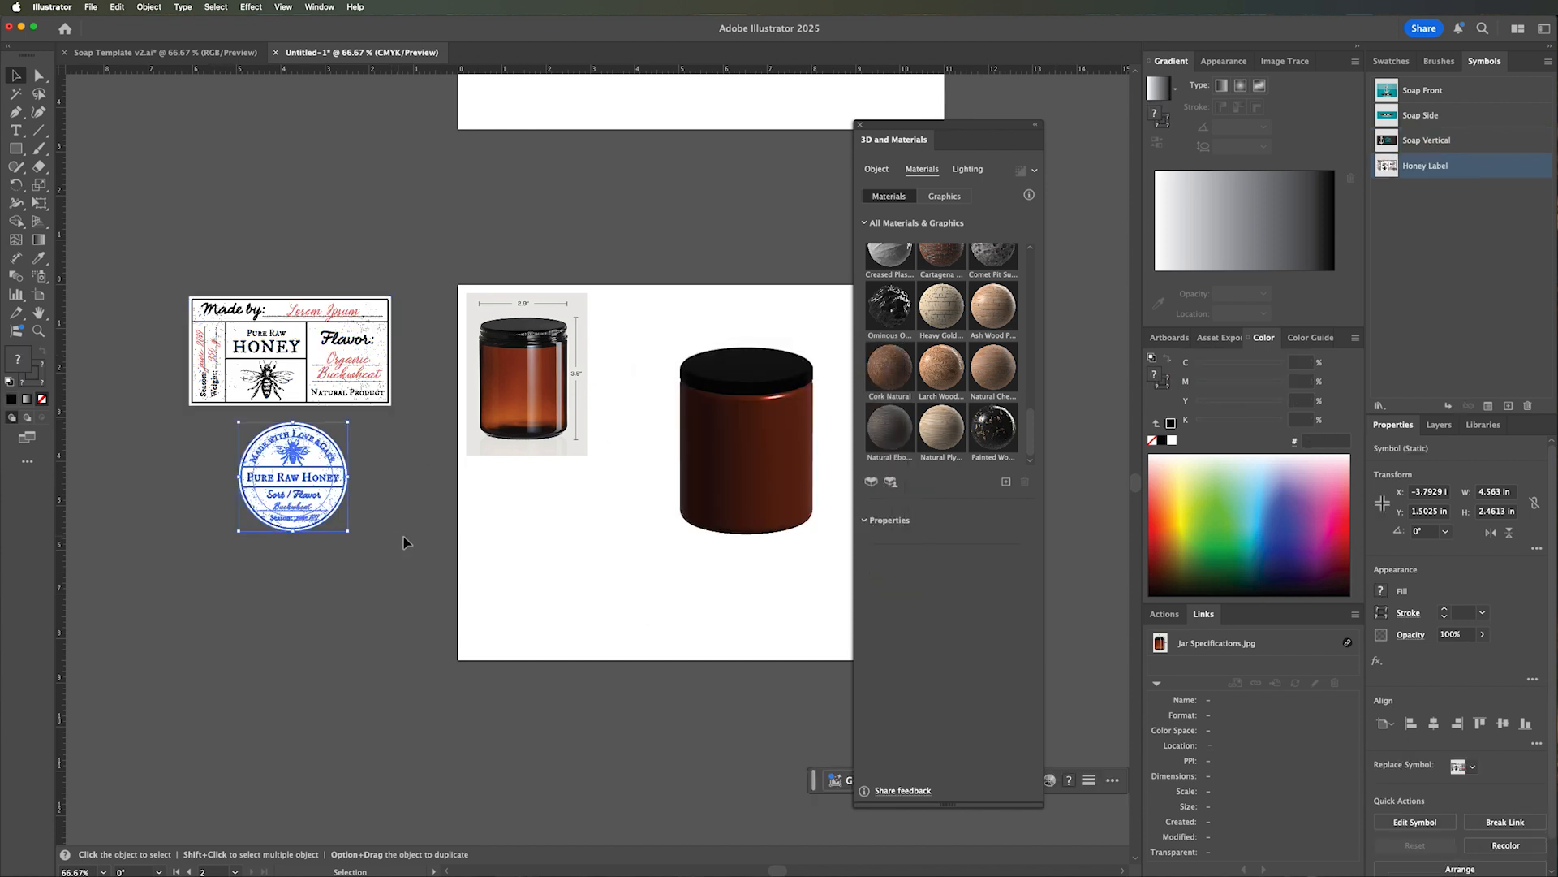
{"action": "left_click", "coordinate": [1509, 405]}
{"action": "type", "text": "Honey Top"}
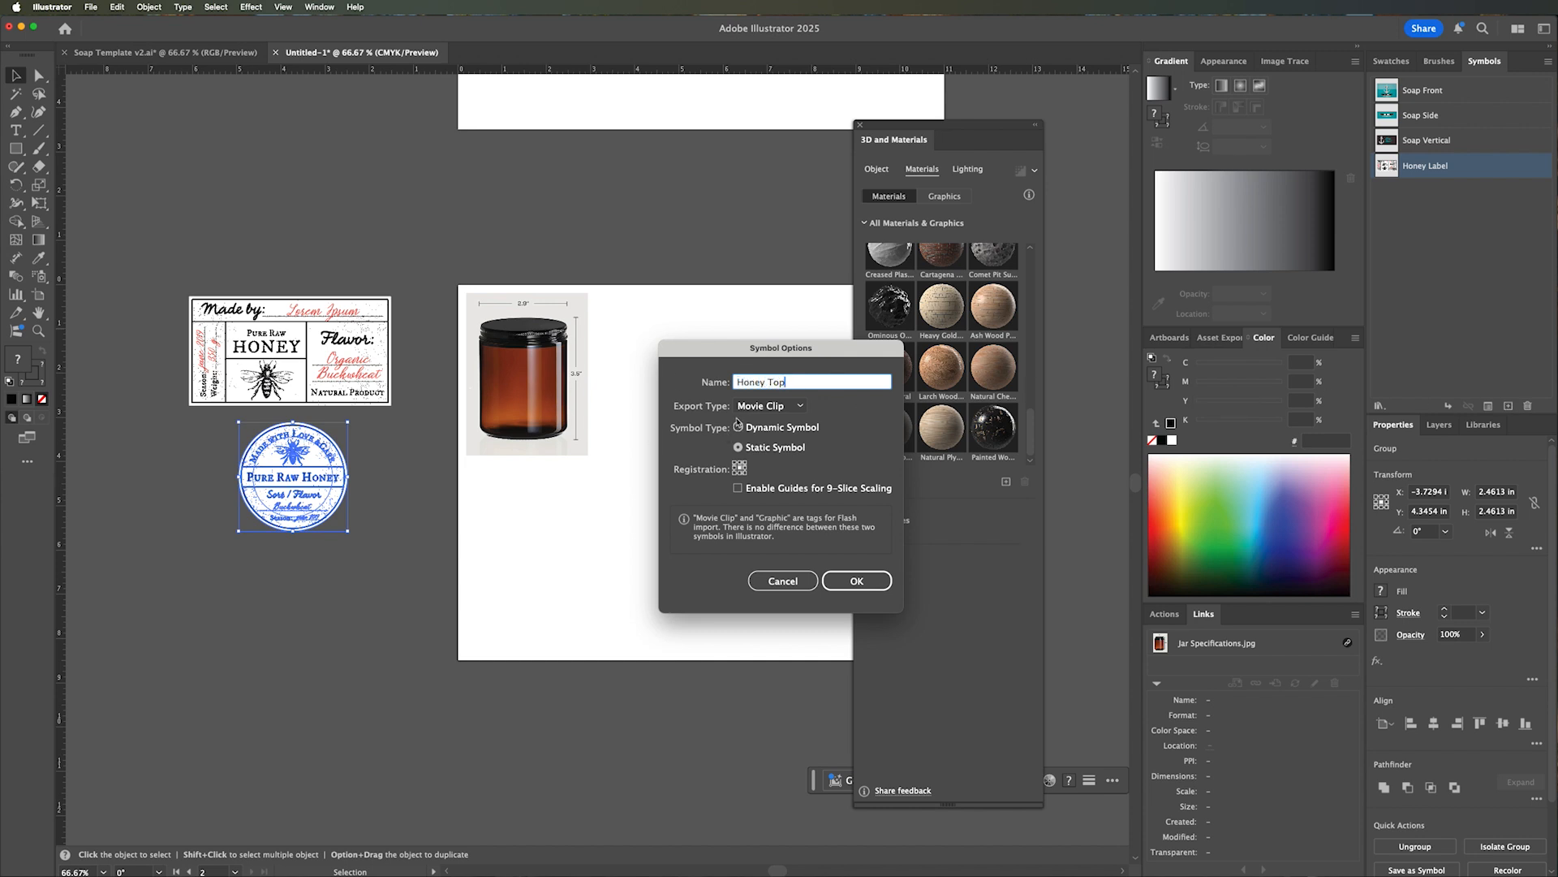
{"action": "left_click", "coordinate": [768, 406]}
{"action": "left_click", "coordinate": [772, 425]}
{"action": "left_click", "coordinate": [853, 581]}
{"action": "left_click", "coordinate": [759, 556]}
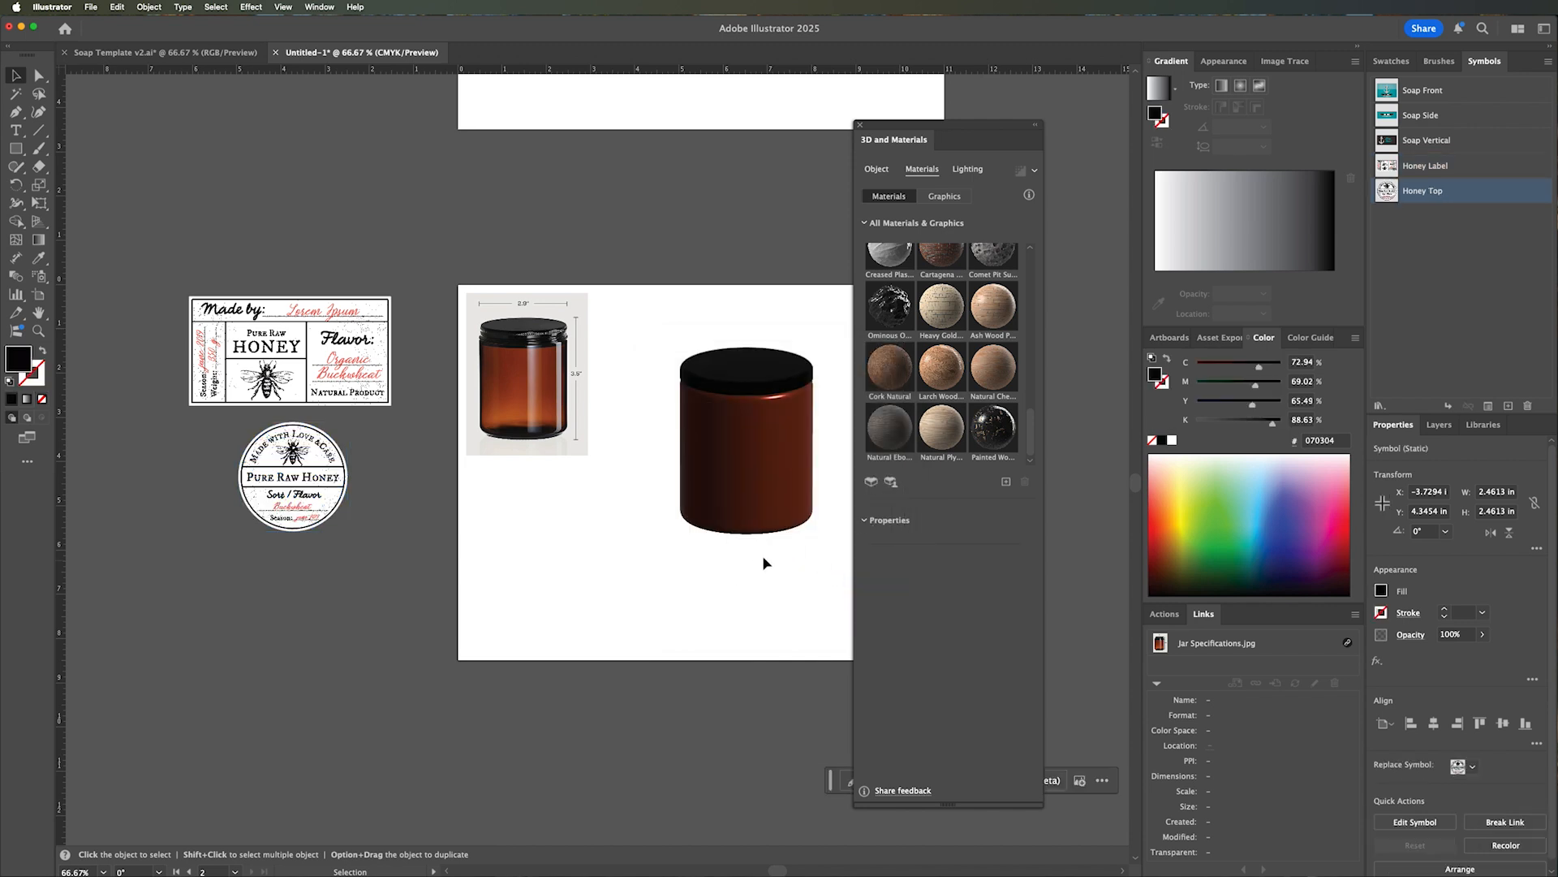
Map the Honey Label graphic onto the amber jar body and shift it down below the lid.
{"action": "key", "text": "z"}
{"action": "left_click", "coordinate": [766, 441]}
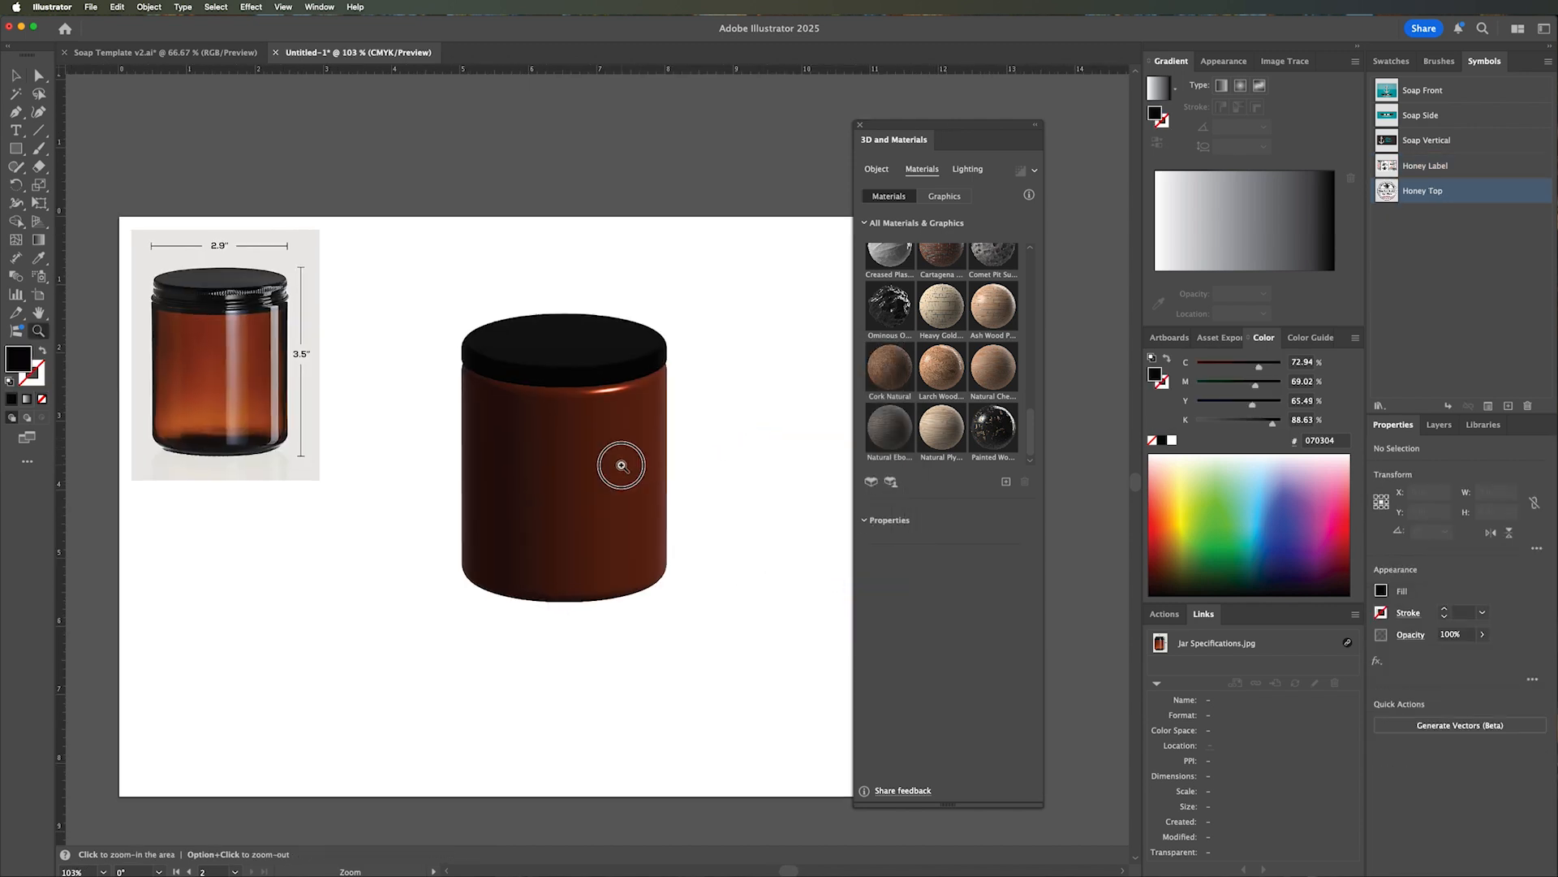
{"action": "left_click", "coordinate": [622, 466]}
{"action": "key", "text": "v"}
{"action": "left_click", "coordinate": [573, 461]}
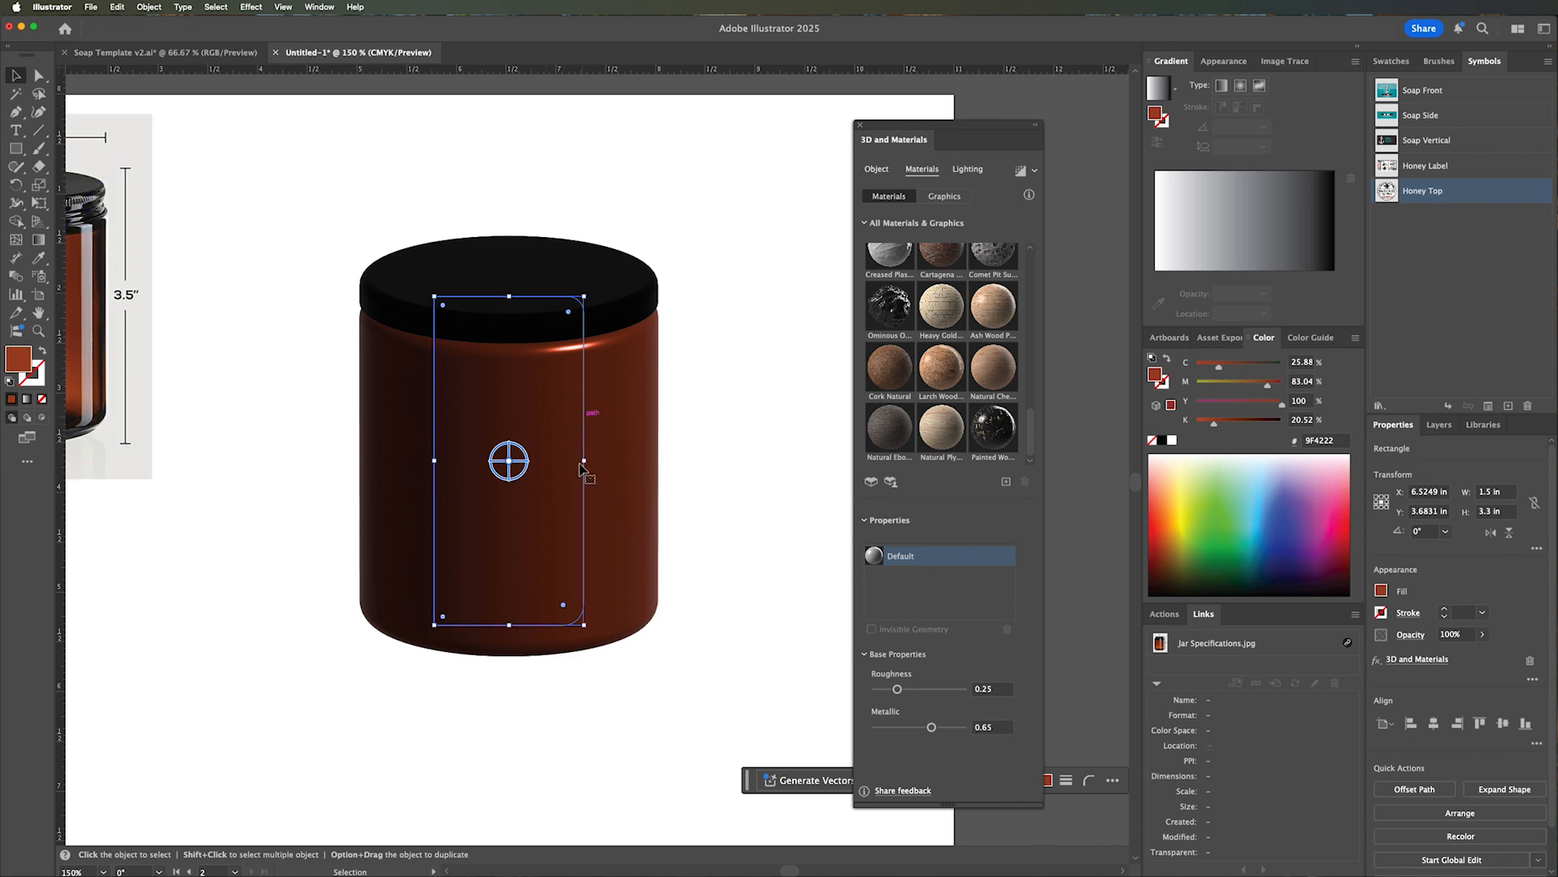
{"action": "left_click", "coordinate": [947, 198]}
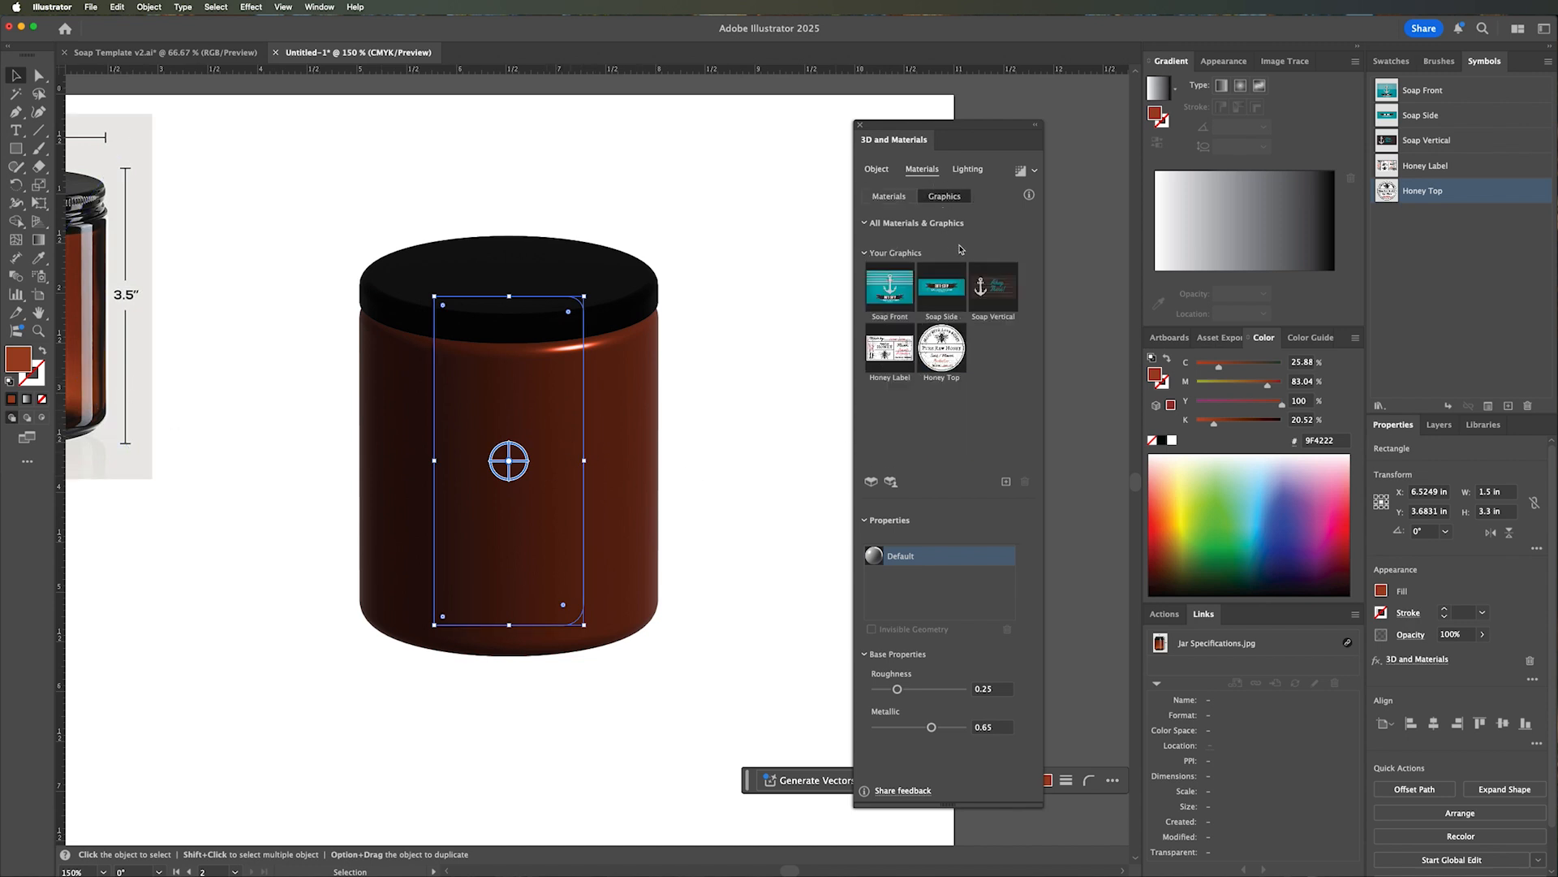
{"action": "left_click", "coordinate": [891, 349]}
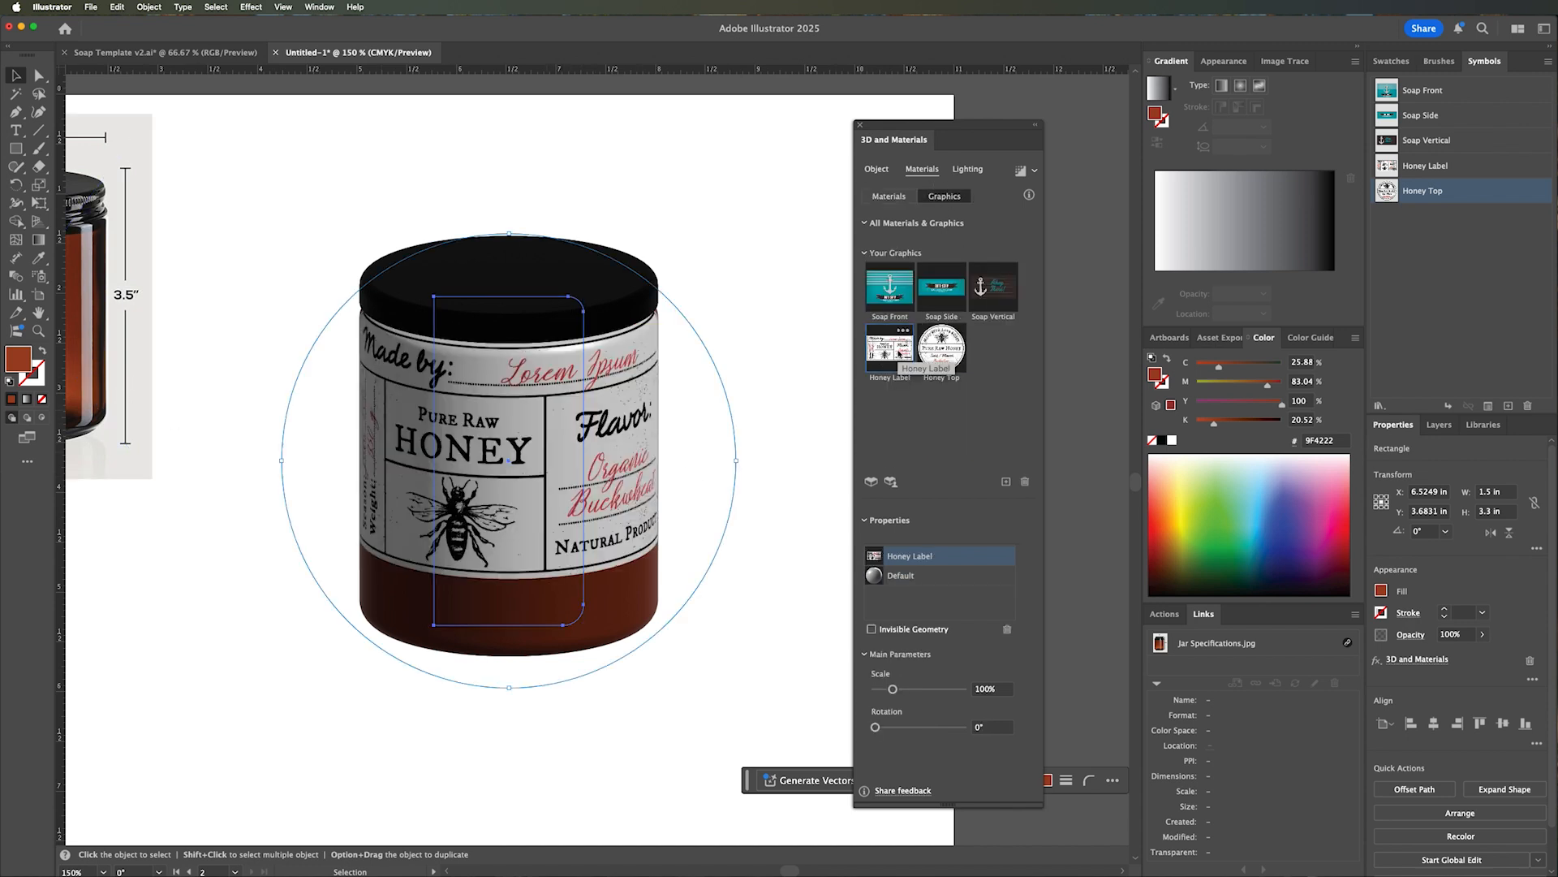
{"action": "left_click_drag", "start_coordinate": [528, 502], "coordinate": [558, 517]}
{"action": "left_click", "coordinate": [759, 358]}
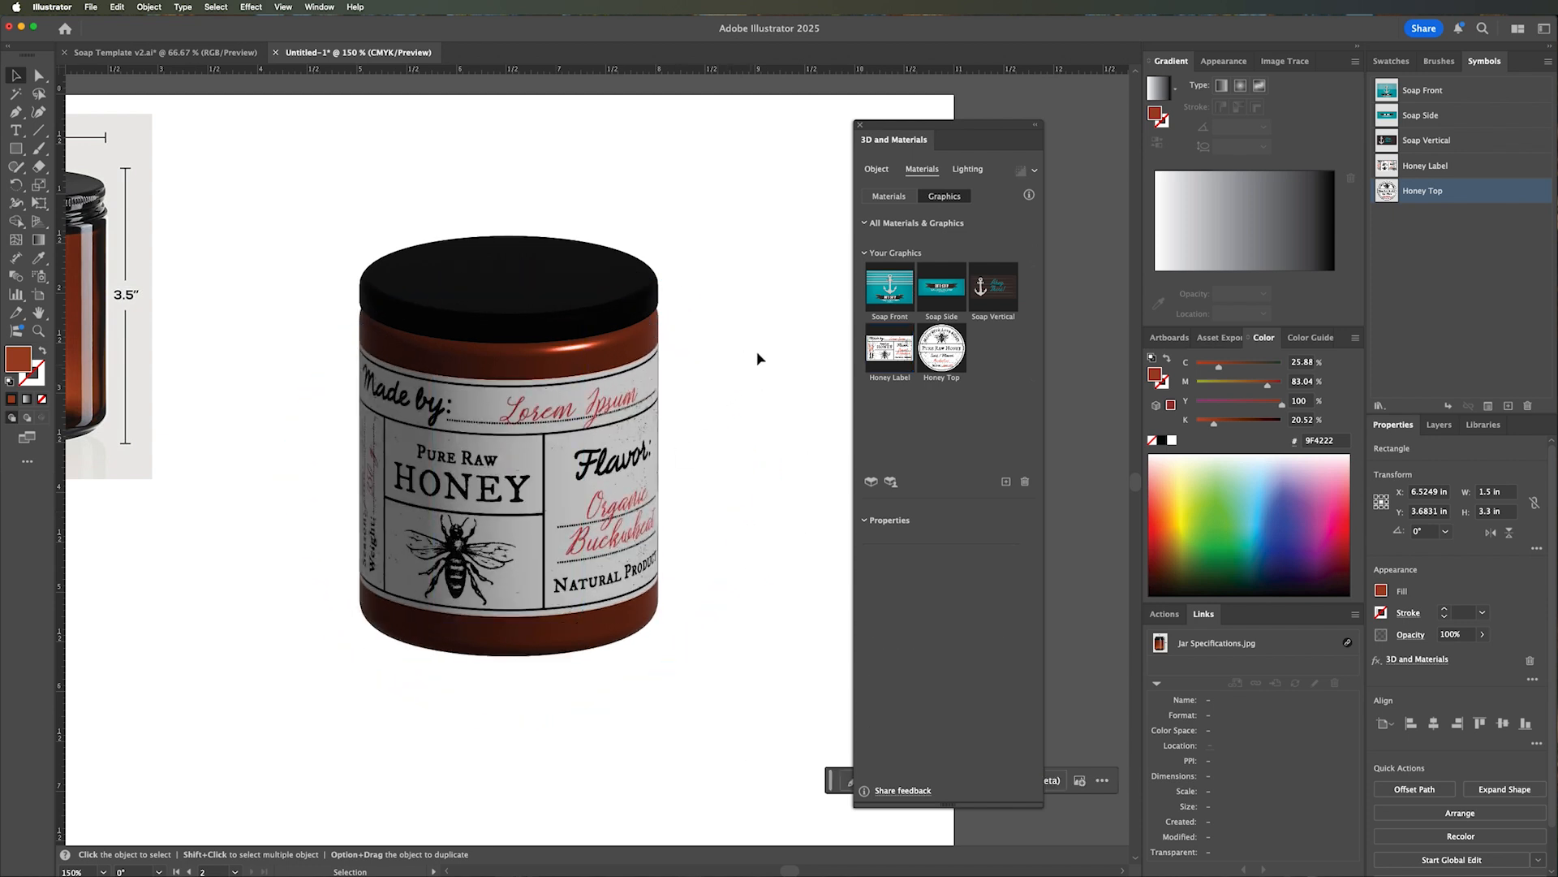
Map the Honey Top graphic onto the black lid, positioning and rotating it to sit straight on the top face.
{"action": "left_click", "coordinate": [547, 277]}
{"action": "left_click", "coordinate": [953, 355]}
{"action": "left_click_drag", "start_coordinate": [560, 293], "coordinate": [560, 281]}
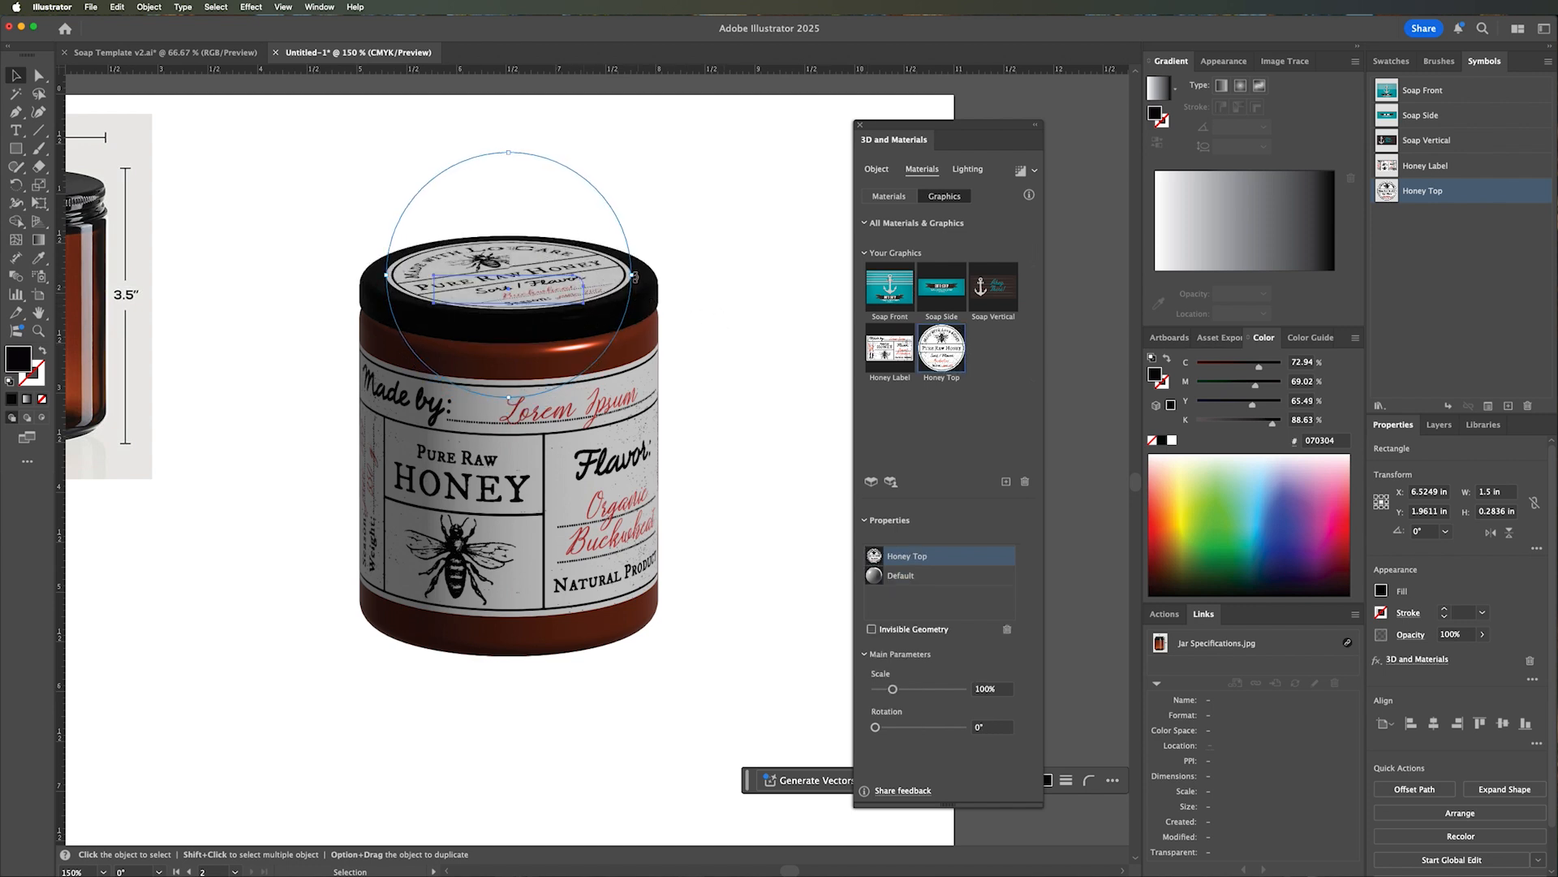
{"action": "left_click_drag", "start_coordinate": [634, 278], "coordinate": [595, 314]}
{"action": "left_click", "coordinate": [753, 356]}
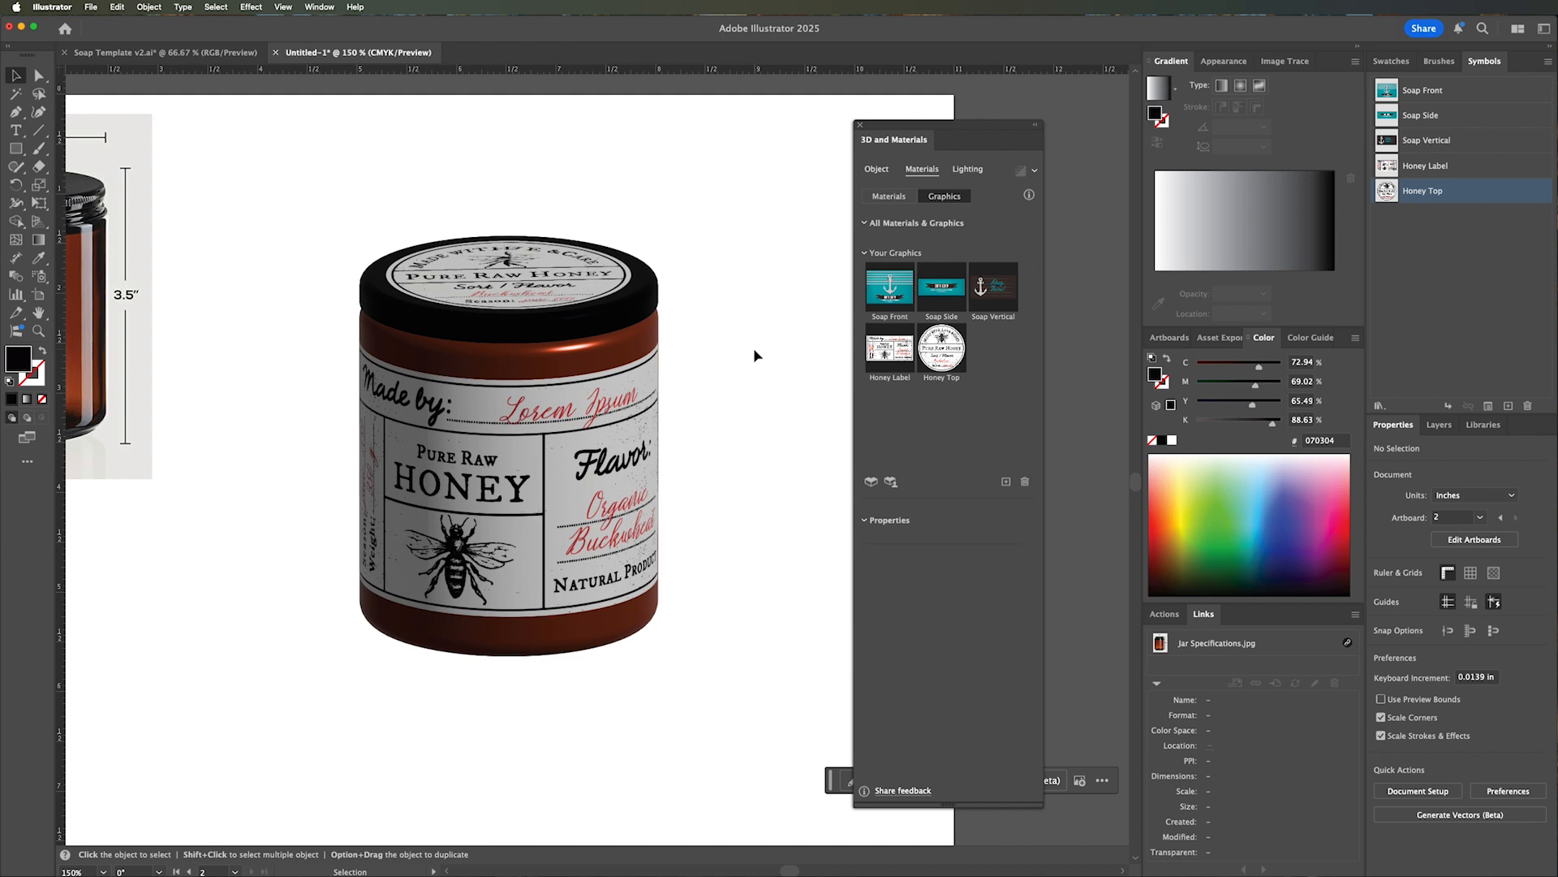
Apply the Top Left lighting preset to the amber jar body and to the black lid.
{"action": "key", "text": "z"}
{"action": "left_click", "coordinate": [510, 412], "text": "alt"}
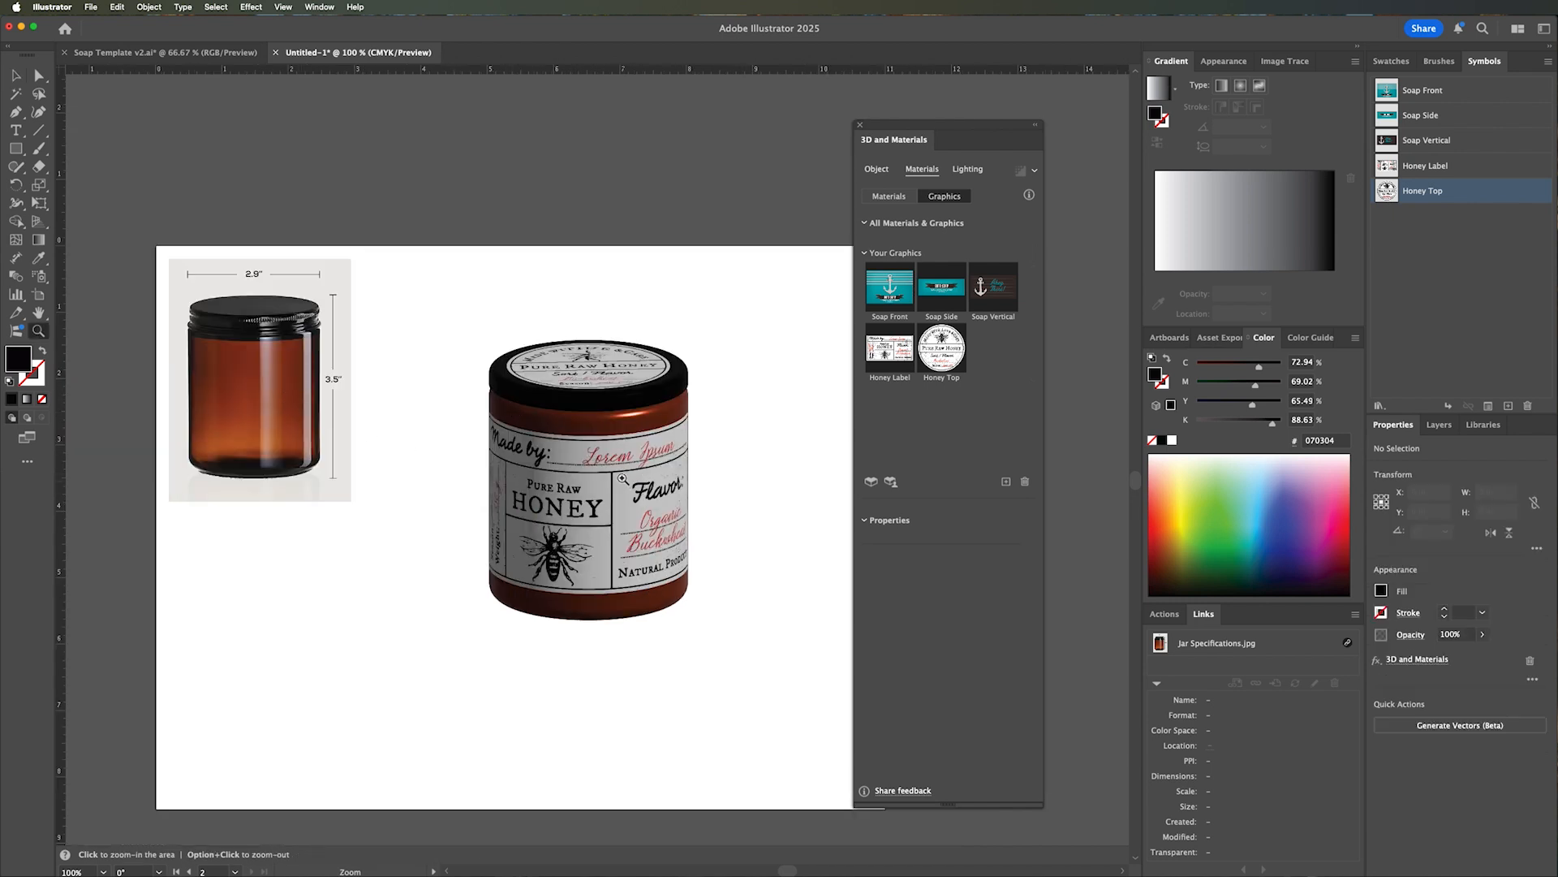
{"action": "key", "text": "v"}
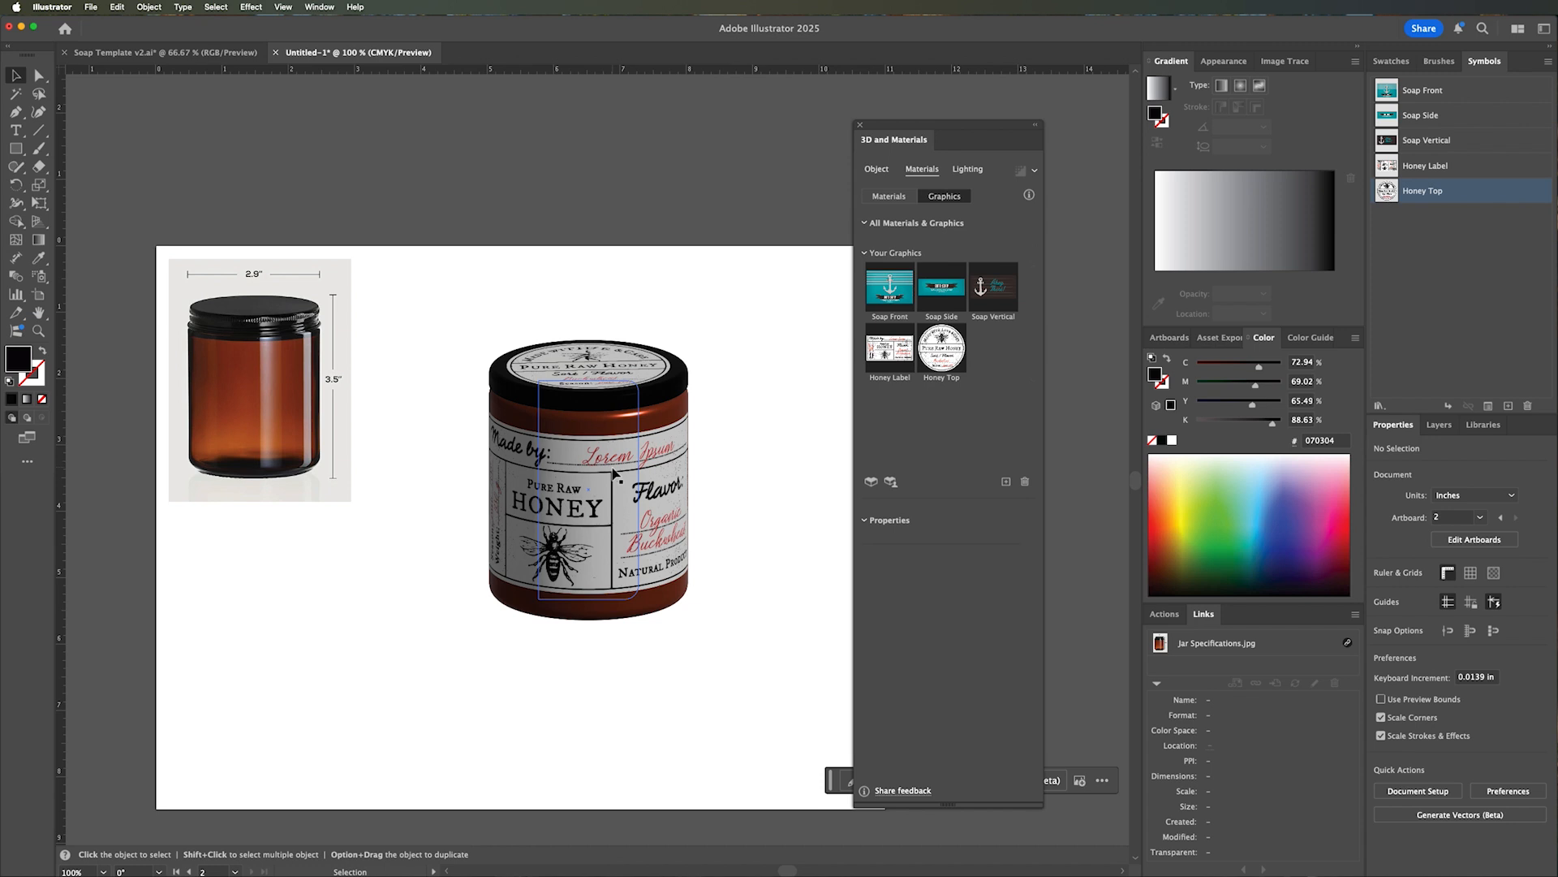
{"action": "left_click", "coordinate": [614, 473]}
{"action": "left_click", "coordinate": [968, 168]}
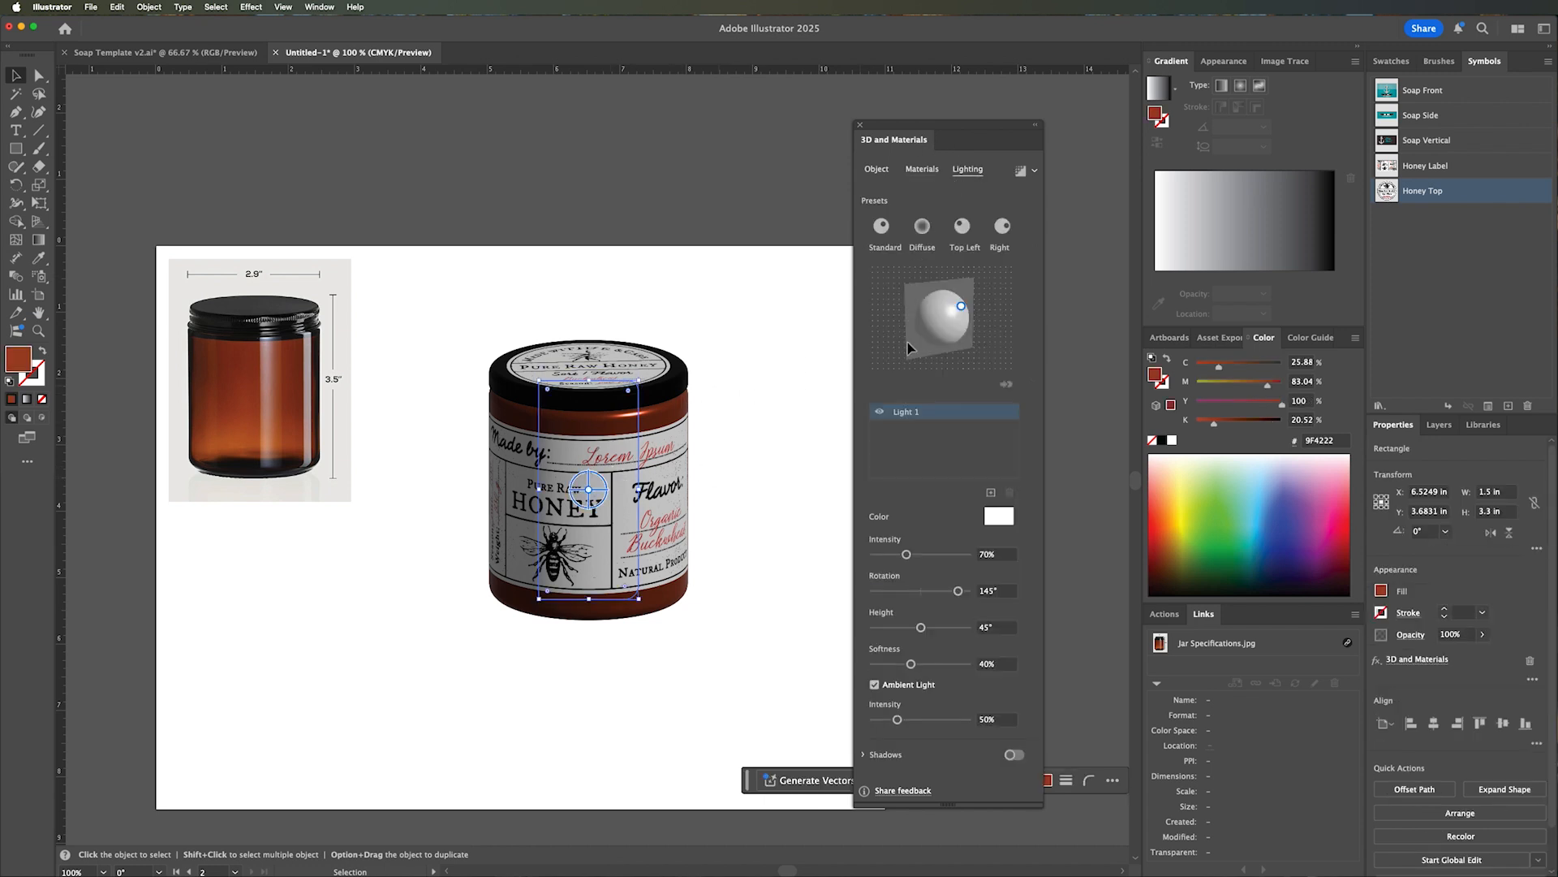
{"action": "left_click", "coordinate": [962, 225]}
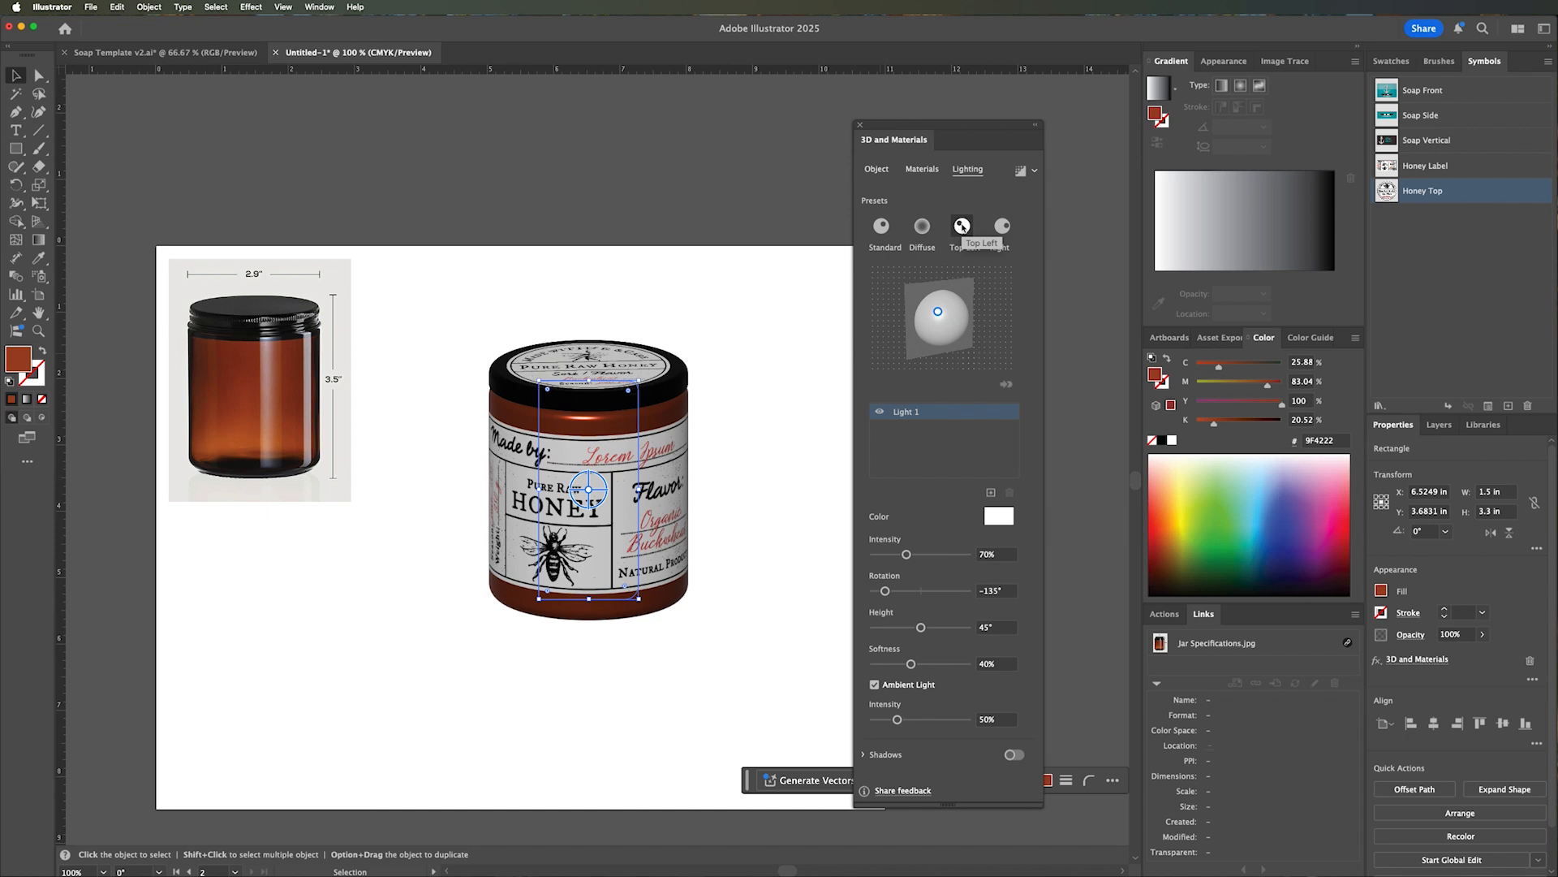
{"action": "left_click", "coordinate": [642, 373]}
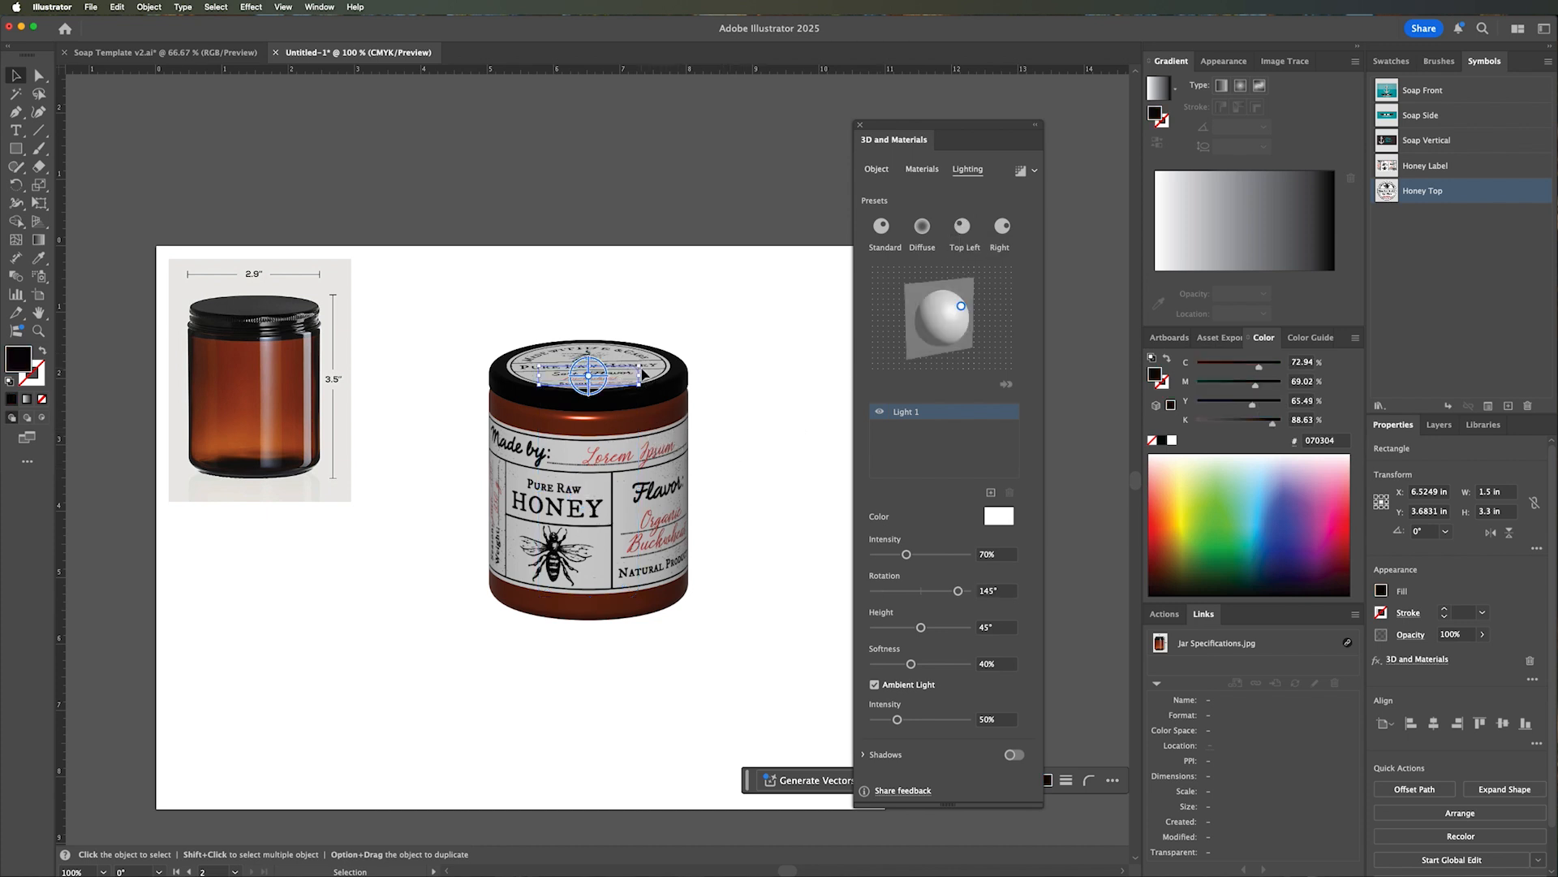
{"action": "left_click", "coordinate": [968, 234]}
Render the jar body and the lid separately with ray tracing, and deselect the finished jar.
{"action": "left_click", "coordinate": [631, 537]}
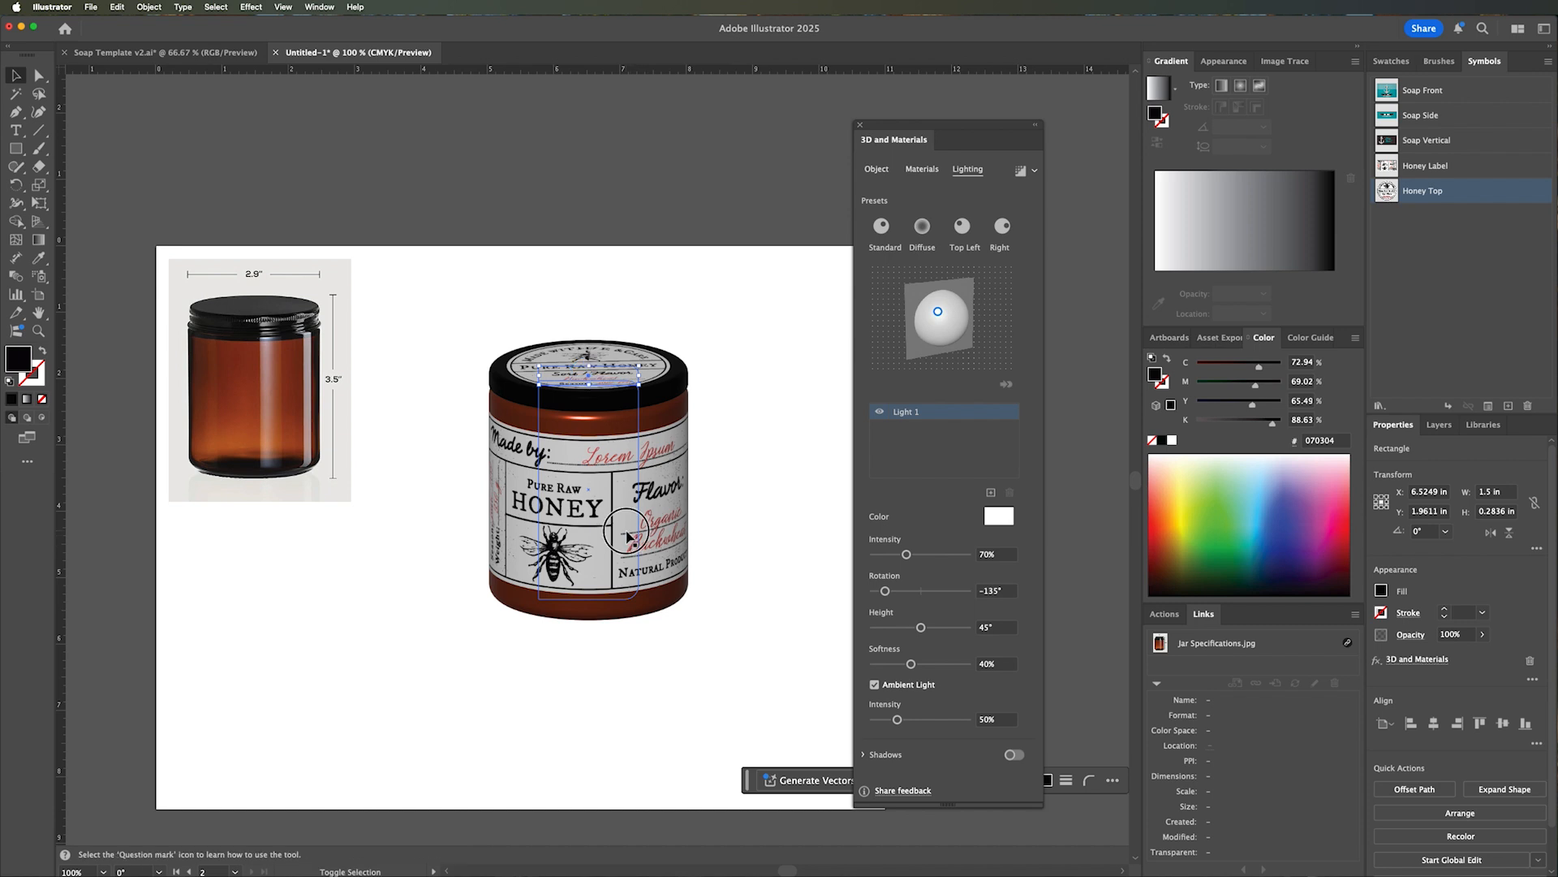
{"action": "left_click", "coordinate": [625, 333]}
{"action": "left_click", "coordinate": [635, 500]}
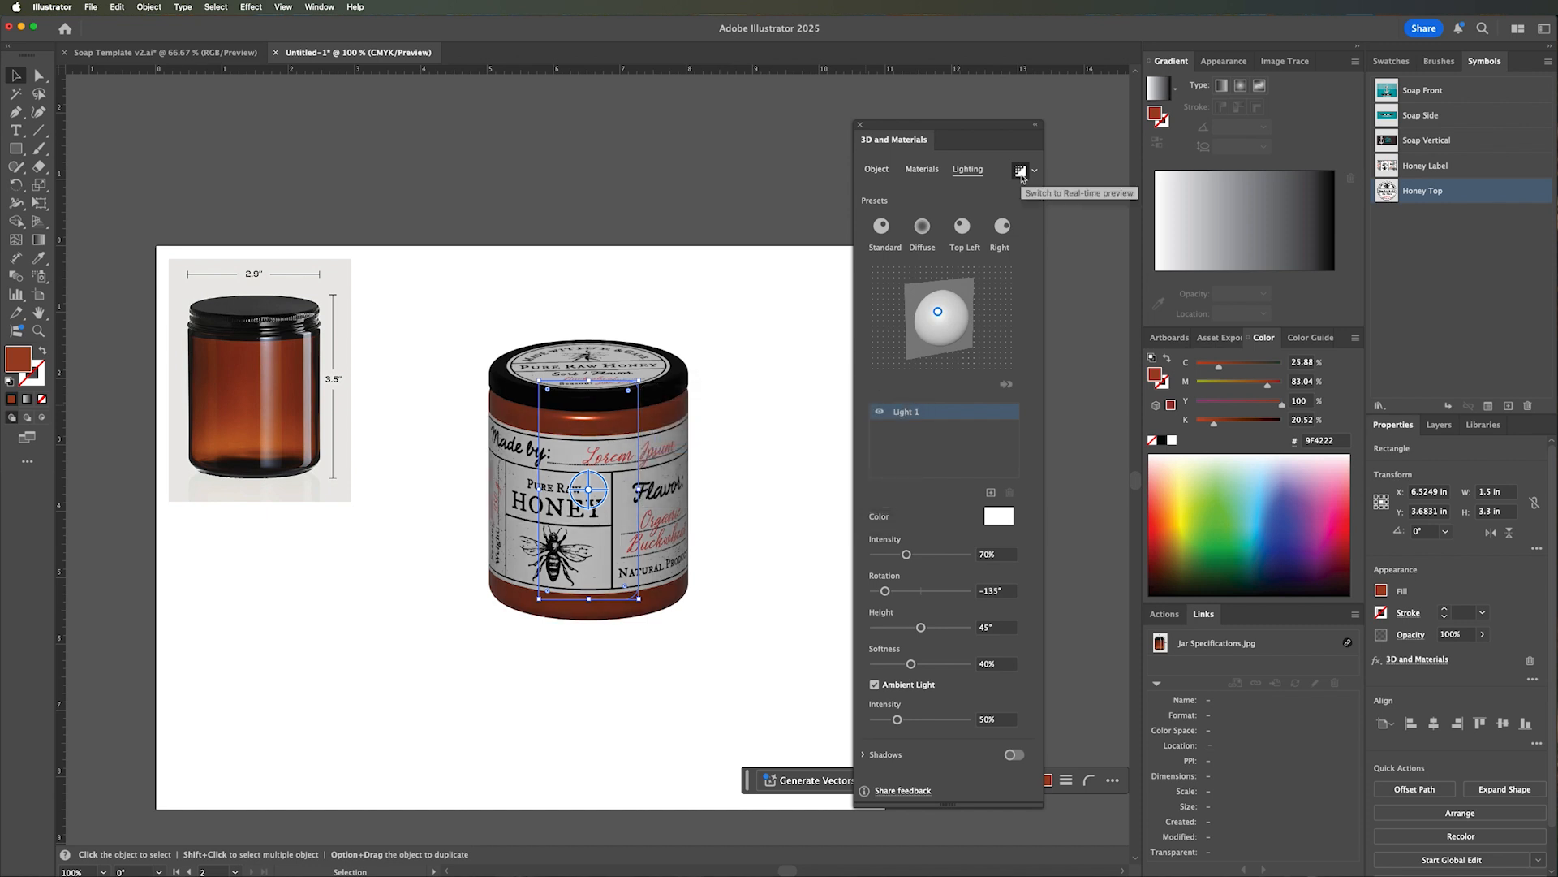
{"action": "left_click", "coordinate": [623, 358]}
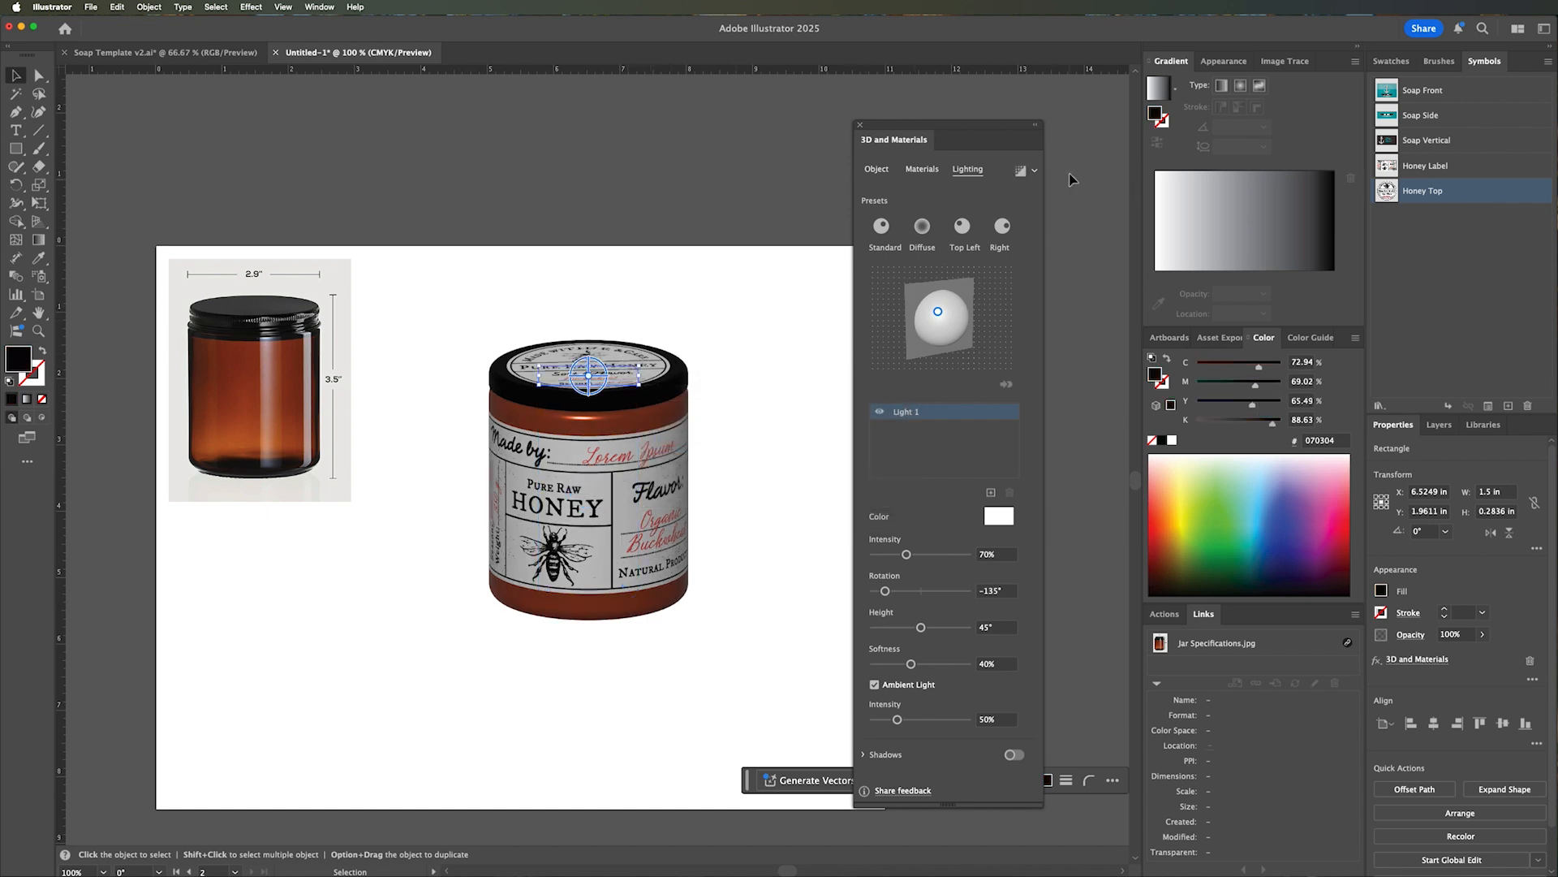
{"action": "left_click", "coordinate": [801, 360]}
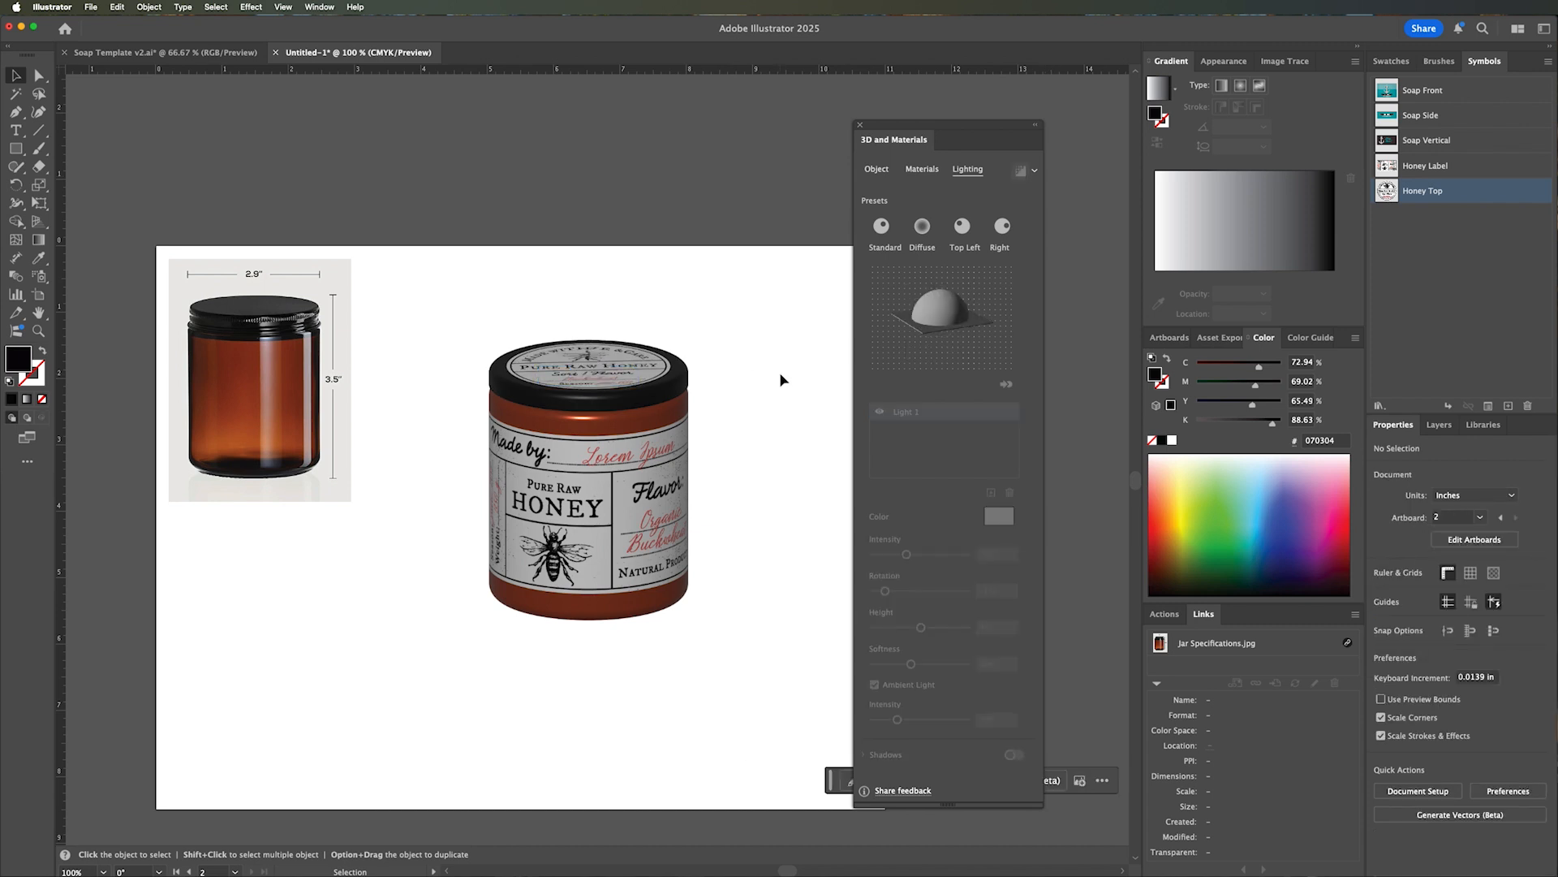
{"action": "key", "text": "a"}
{"action": "key", "text": "super+minus"}
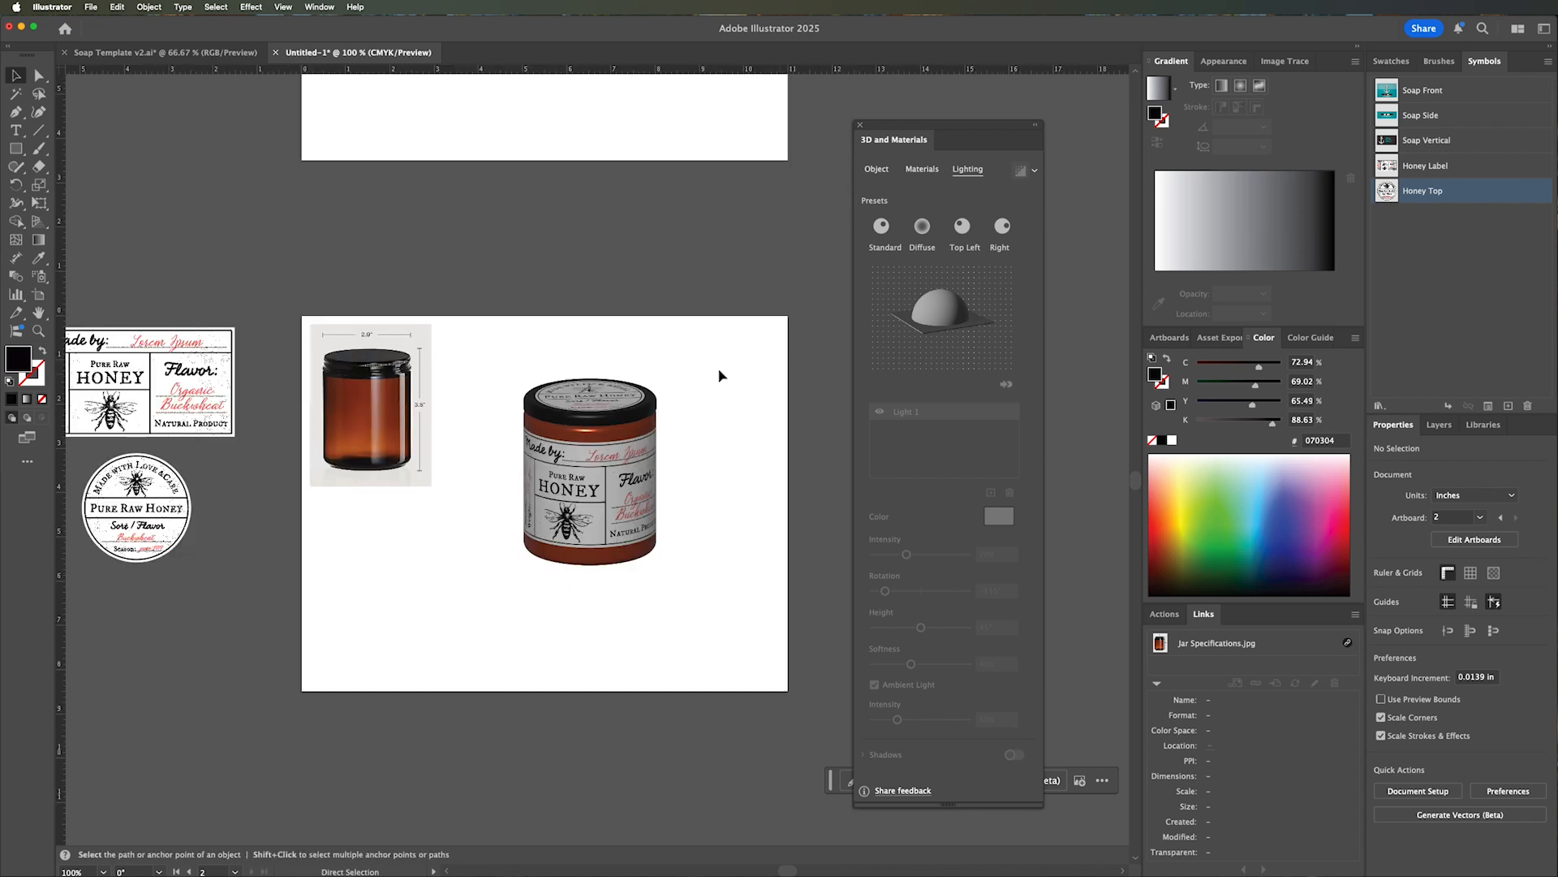
{"action": "left_click_drag", "start_coordinate": [689, 338], "coordinate": [626, 508]}
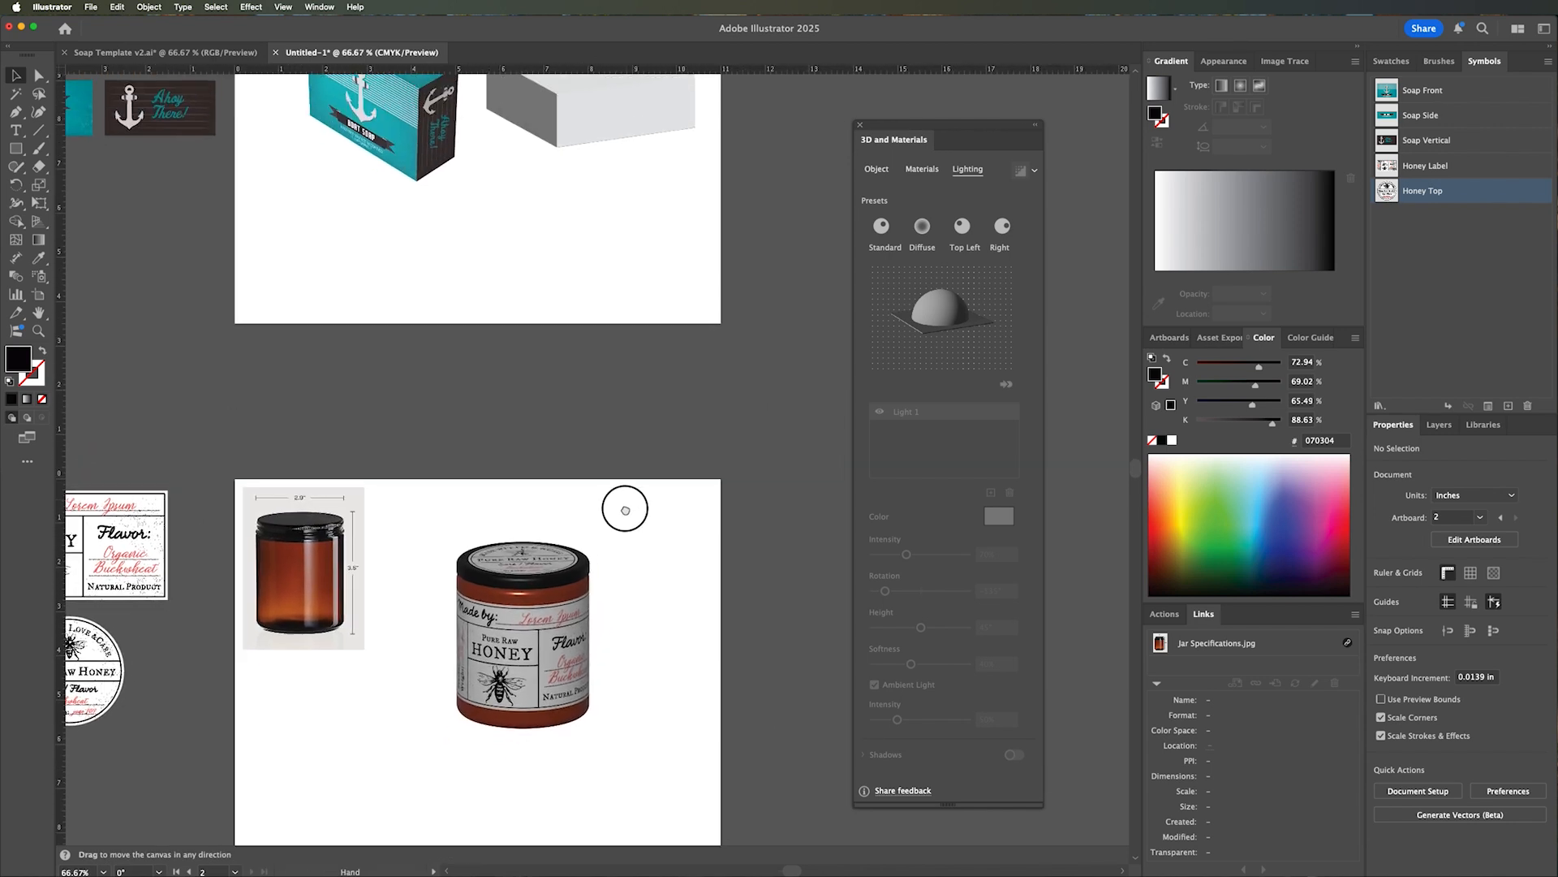
{"action": "left_click_drag", "start_coordinate": [601, 338], "coordinate": [609, 389]}
{"action": "left_click_drag", "start_coordinate": [599, 442], "coordinate": [616, 344]}
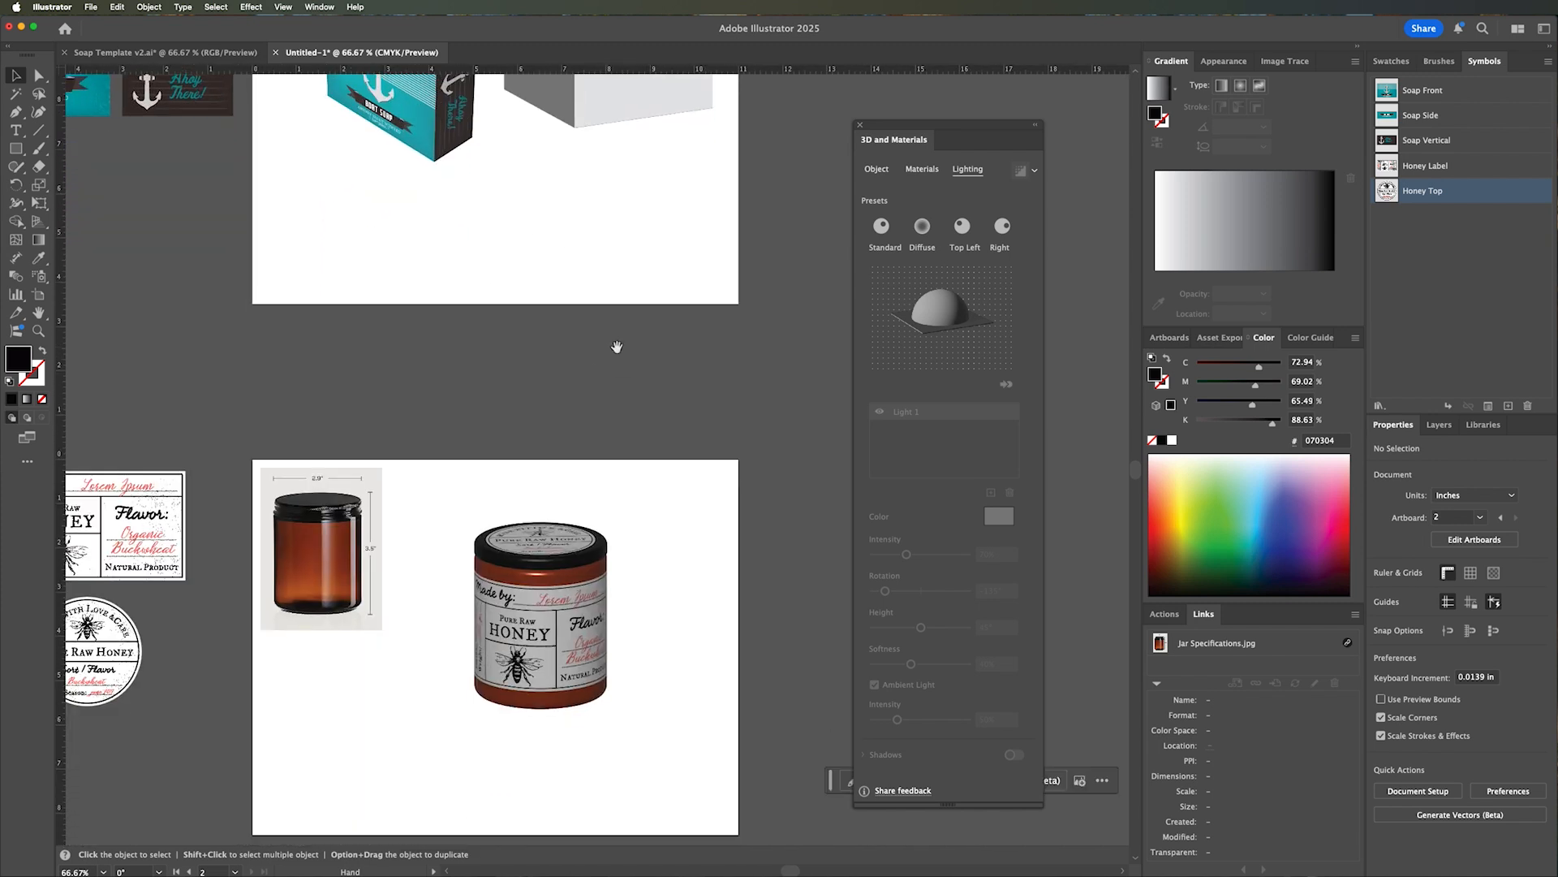